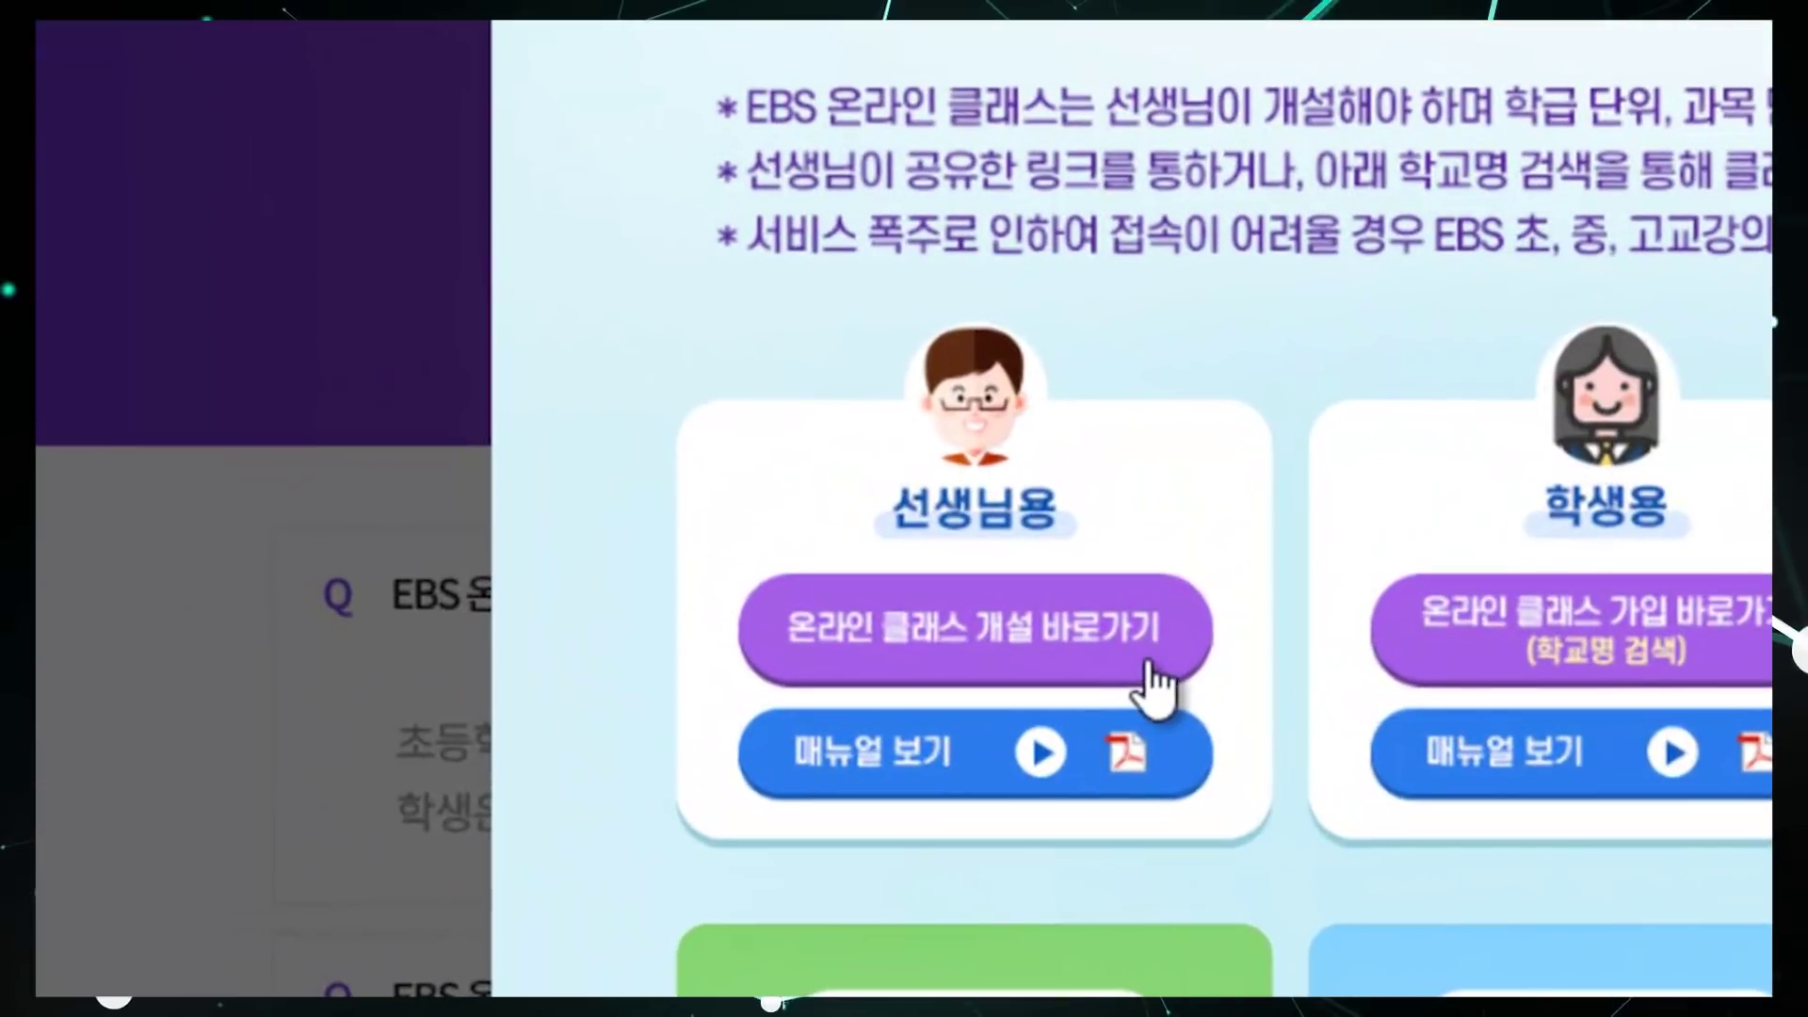
Step: Open the EBS online class site in a new tab and close its notice popup
click(1149, 664)
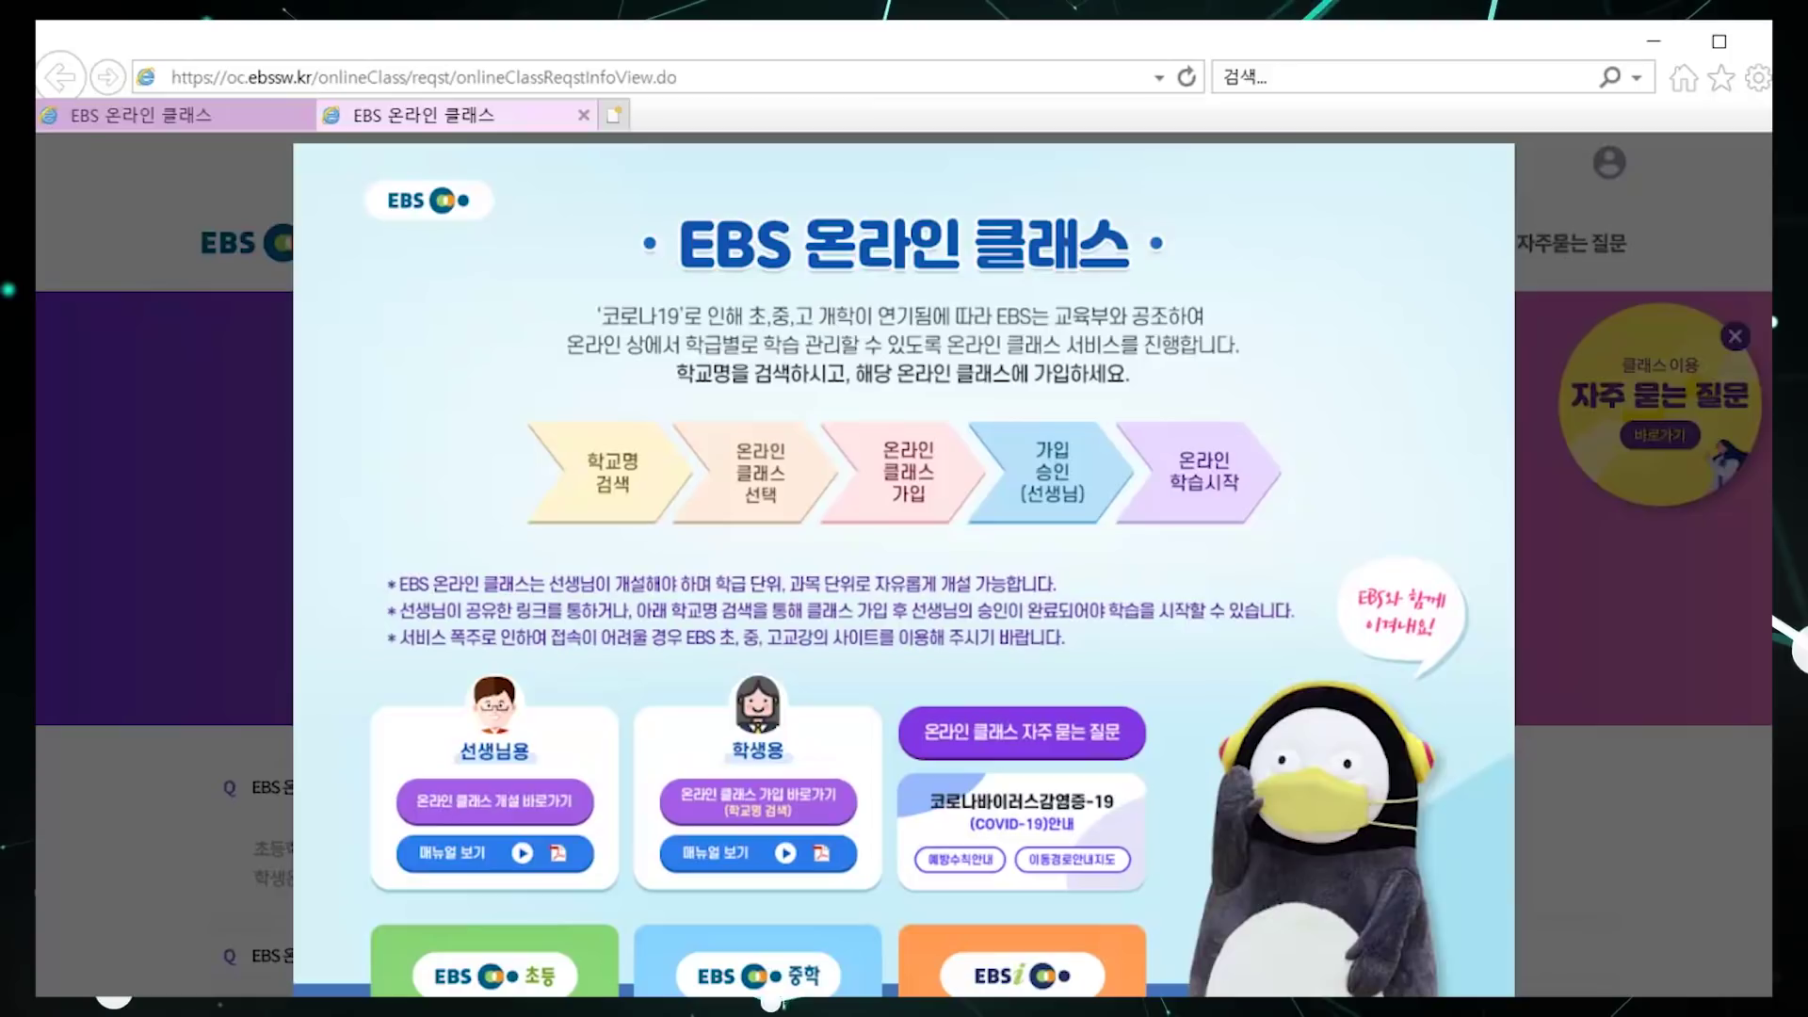
scroll(904, 565, down, 2)
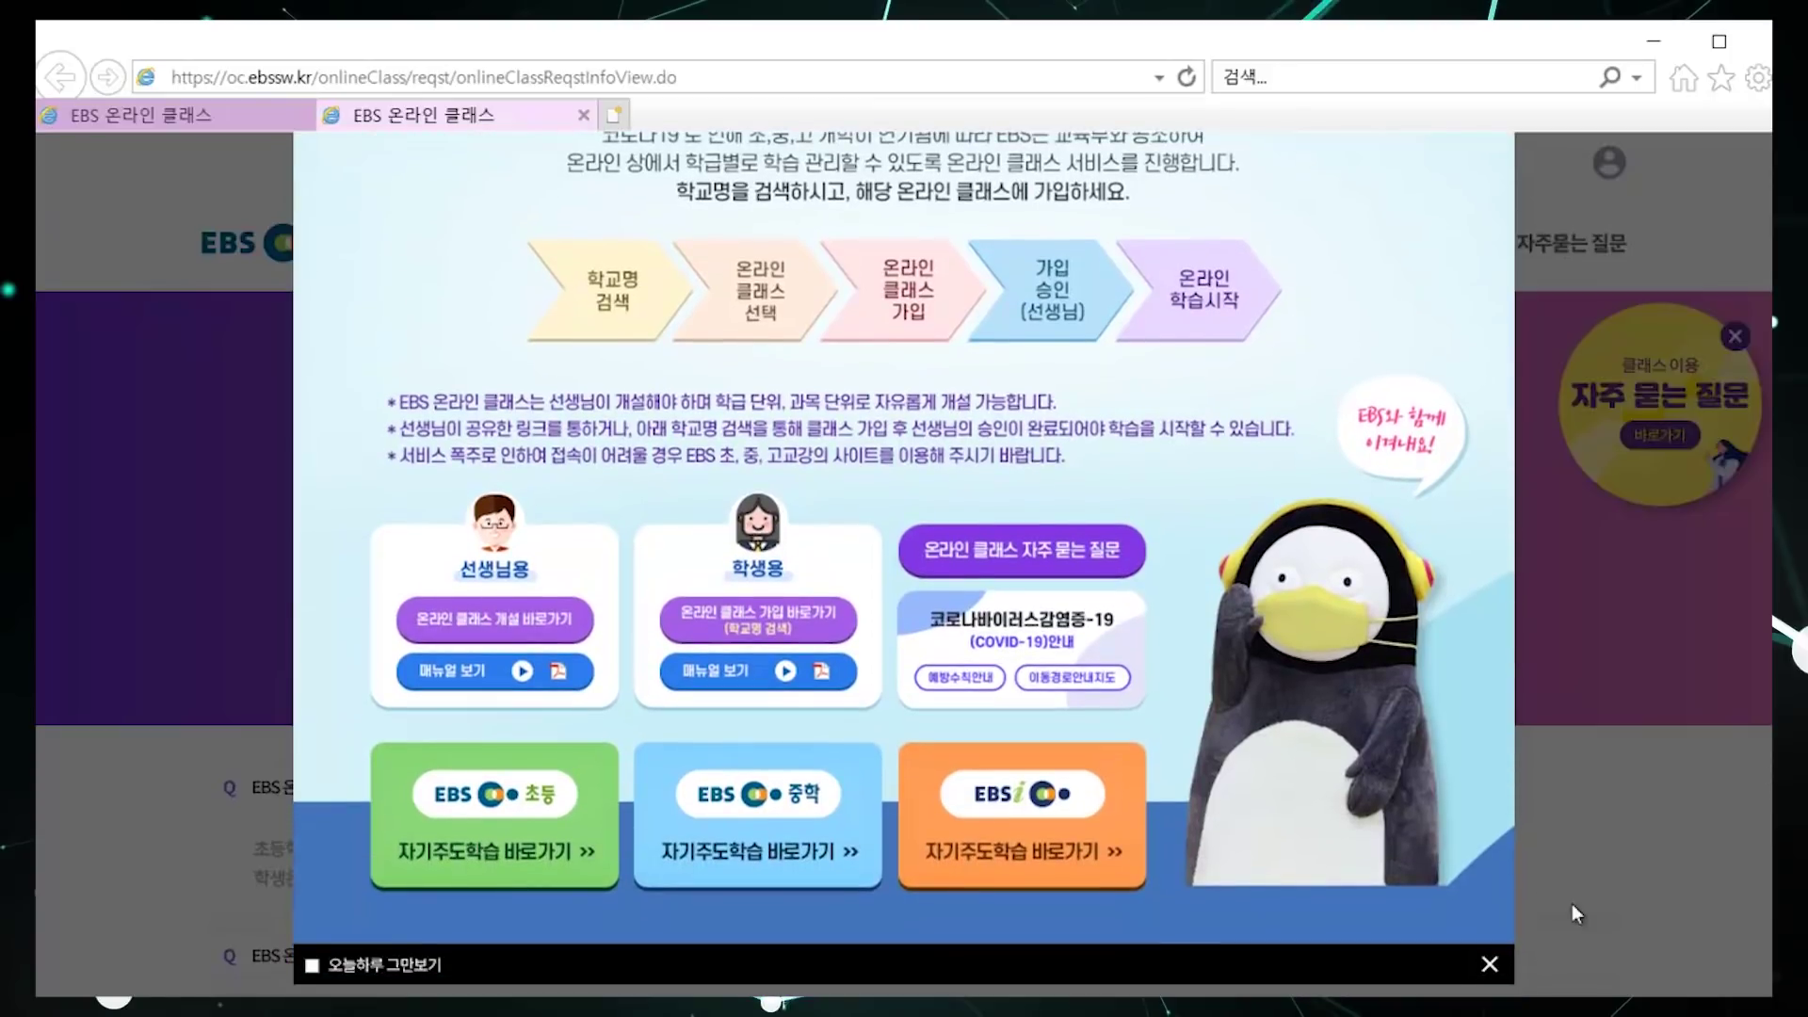
click(1488, 966)
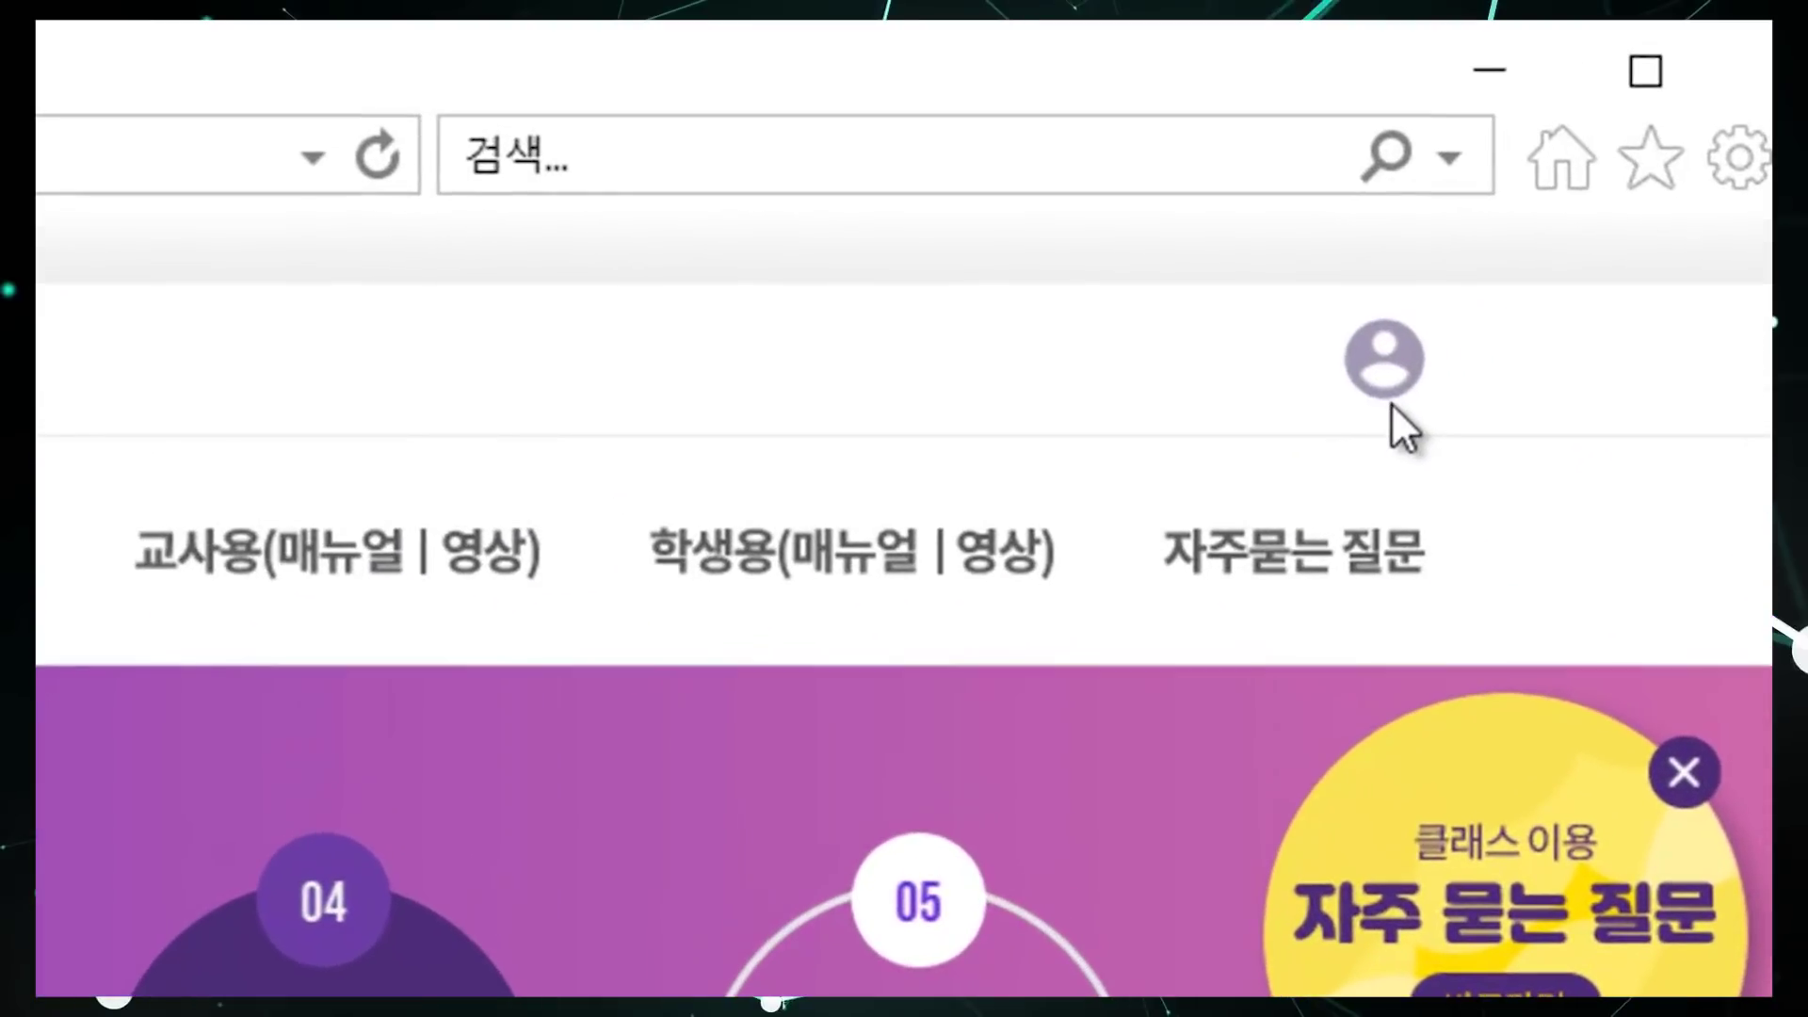
Step: Log in to the online class site with the teacher's account ID and password
click(1391, 388)
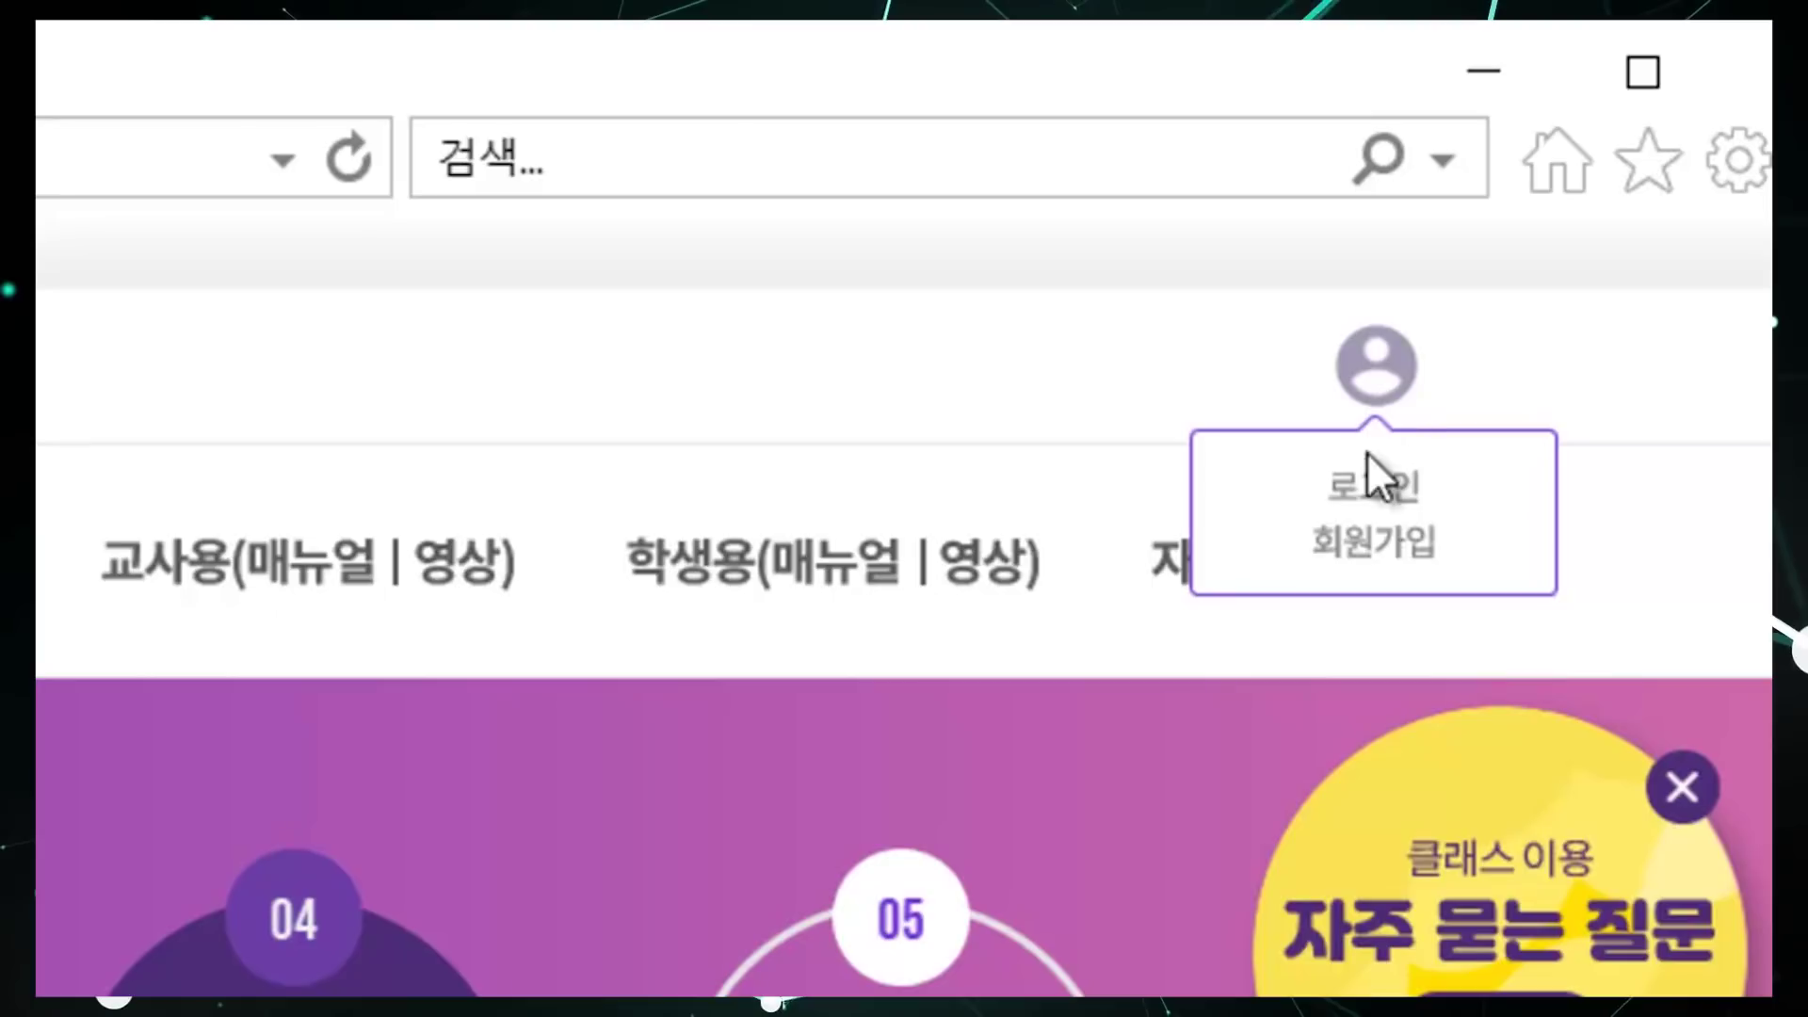
click(1367, 490)
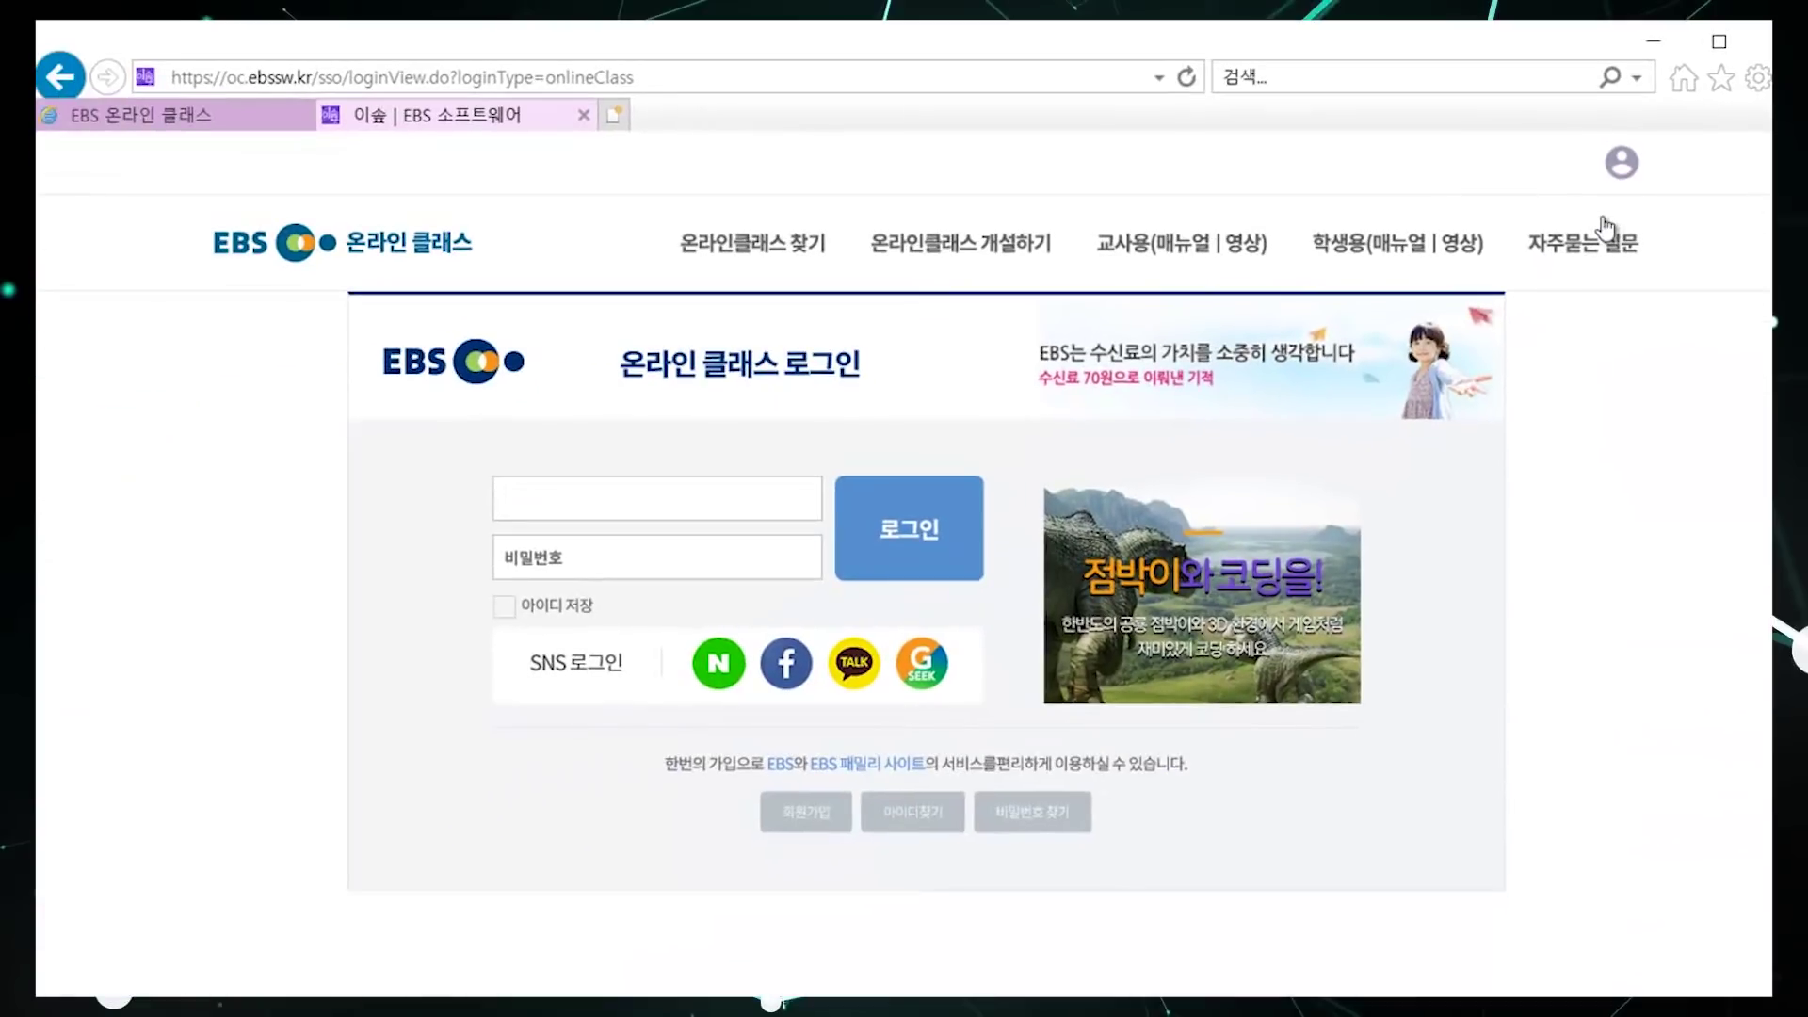
text(heewon00353)
key(Tab)
text(***********)
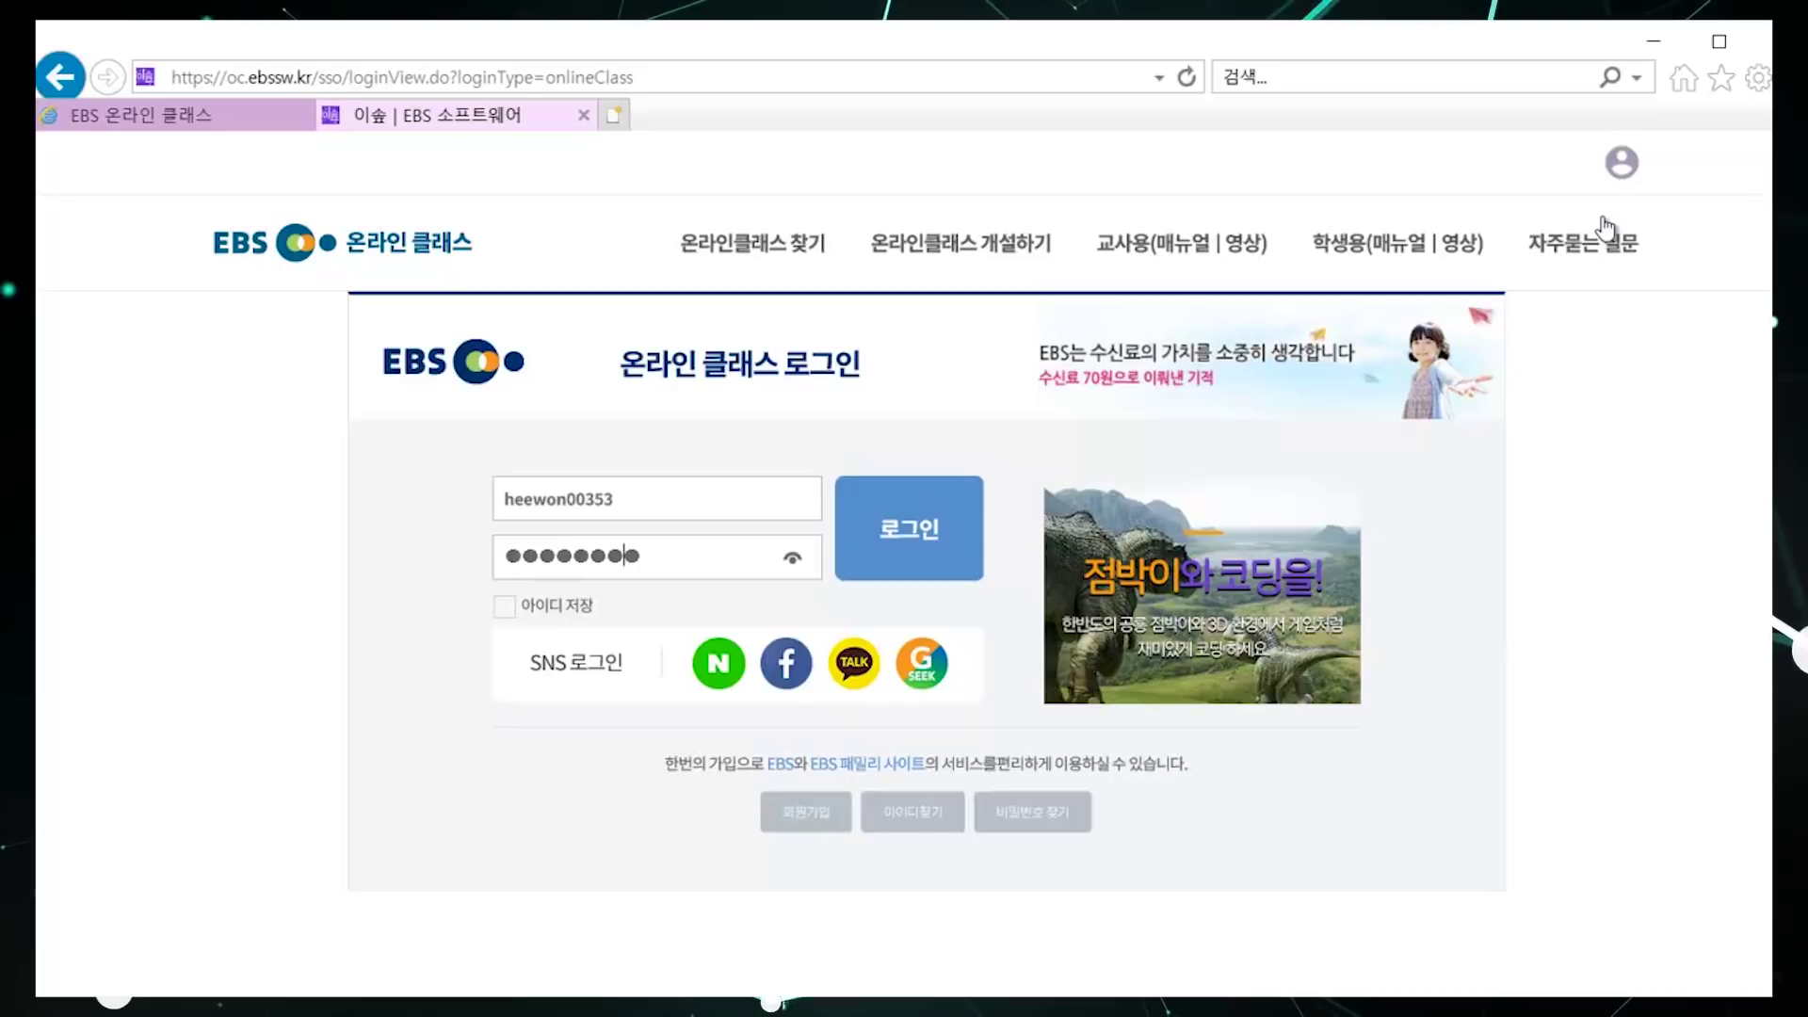
key(Return)
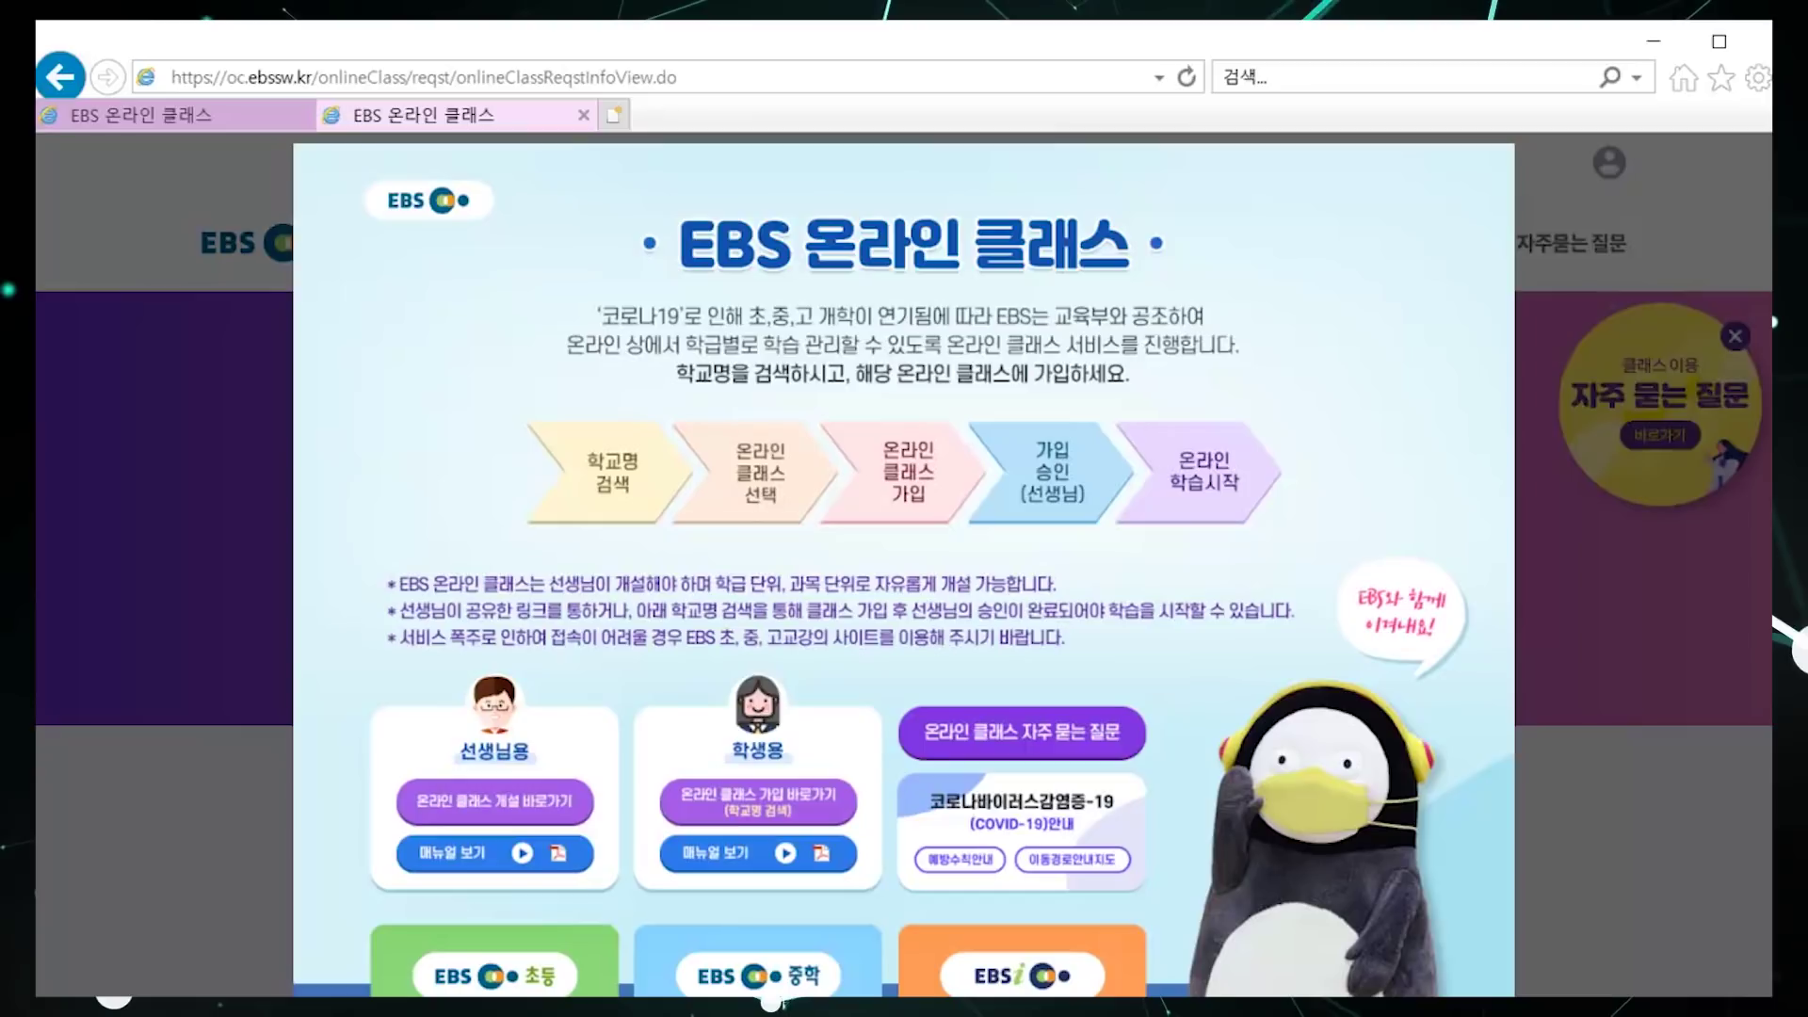
Step: Close the post-login notice popup and show the signed-in account's profile menu
scroll(1596, 851, down, 2)
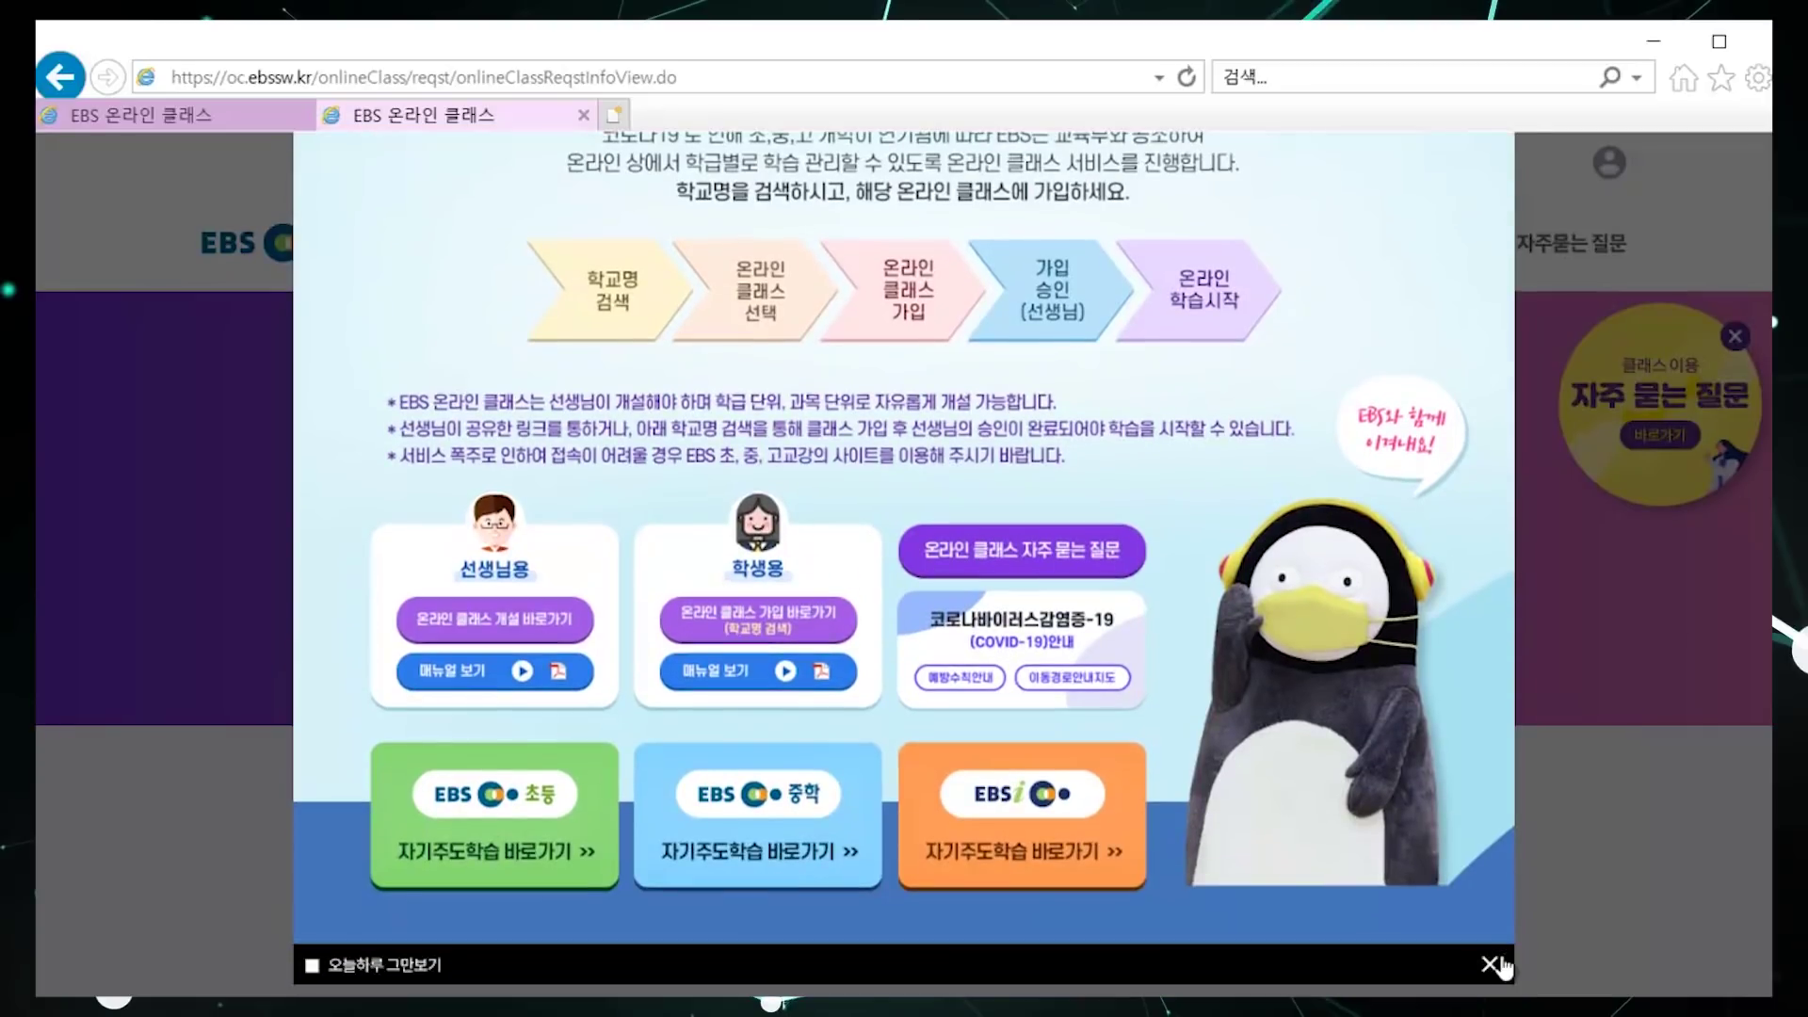
click(1493, 963)
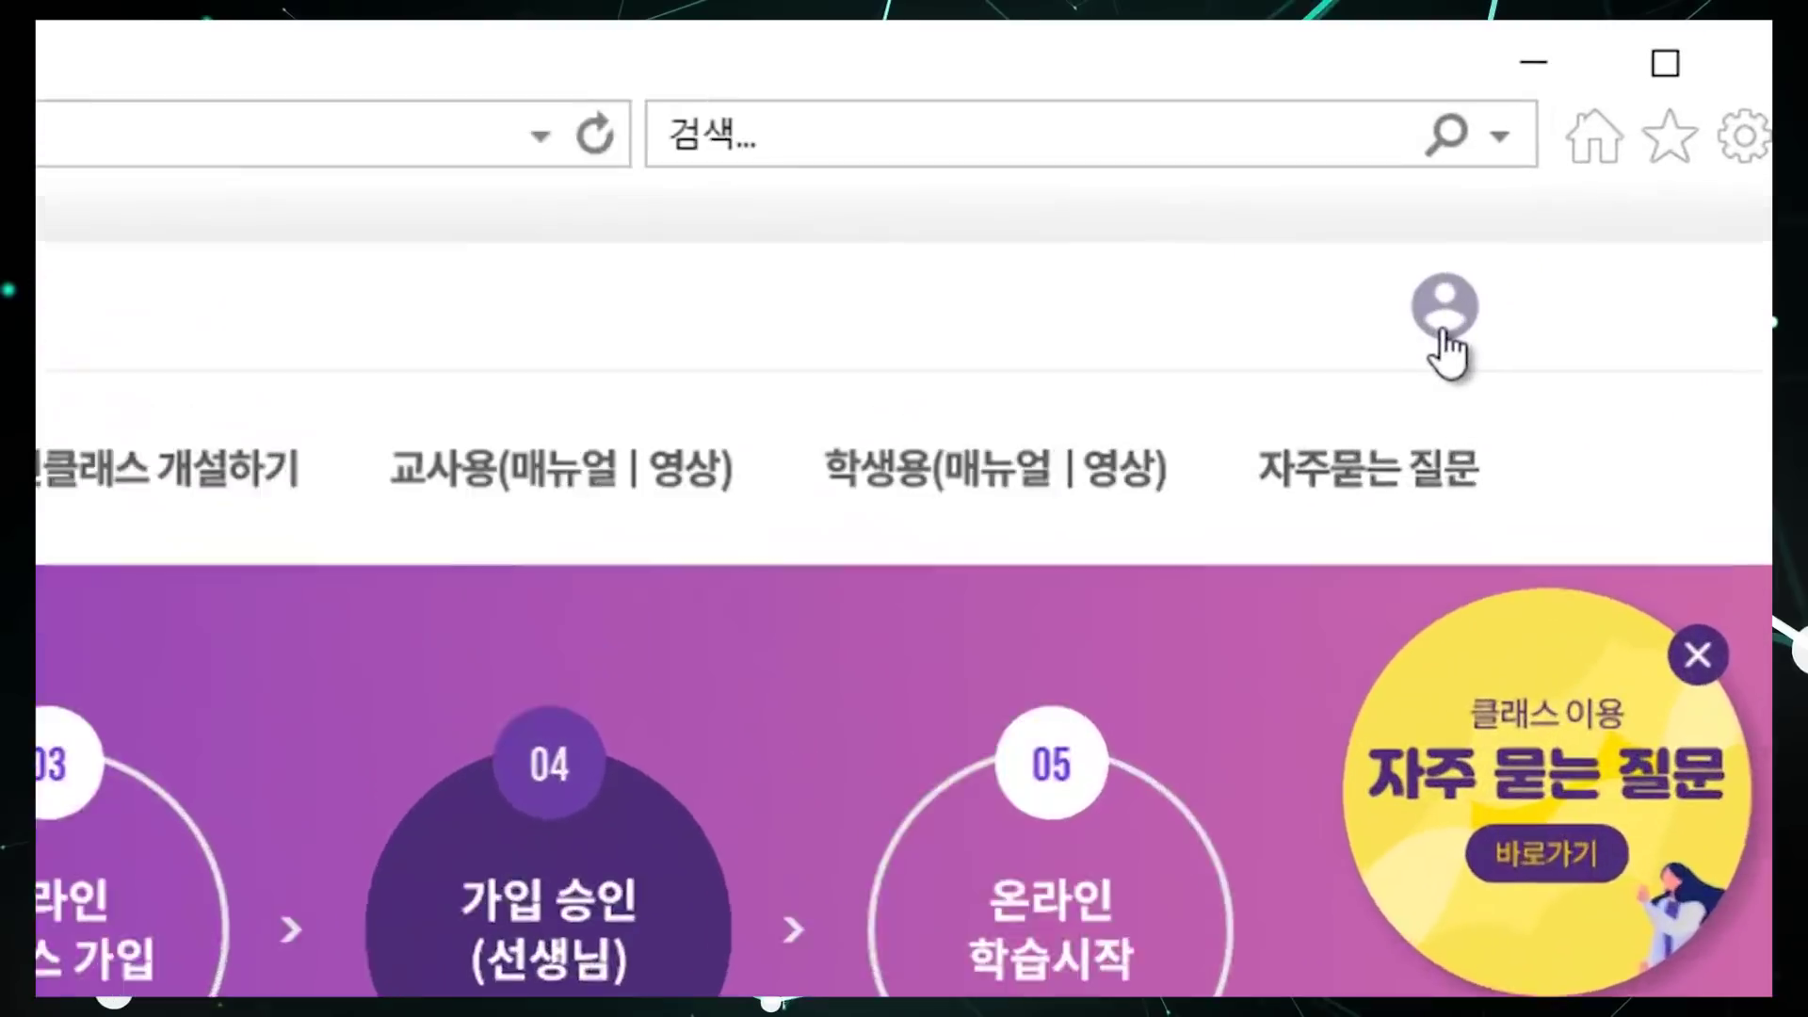
click(1611, 183)
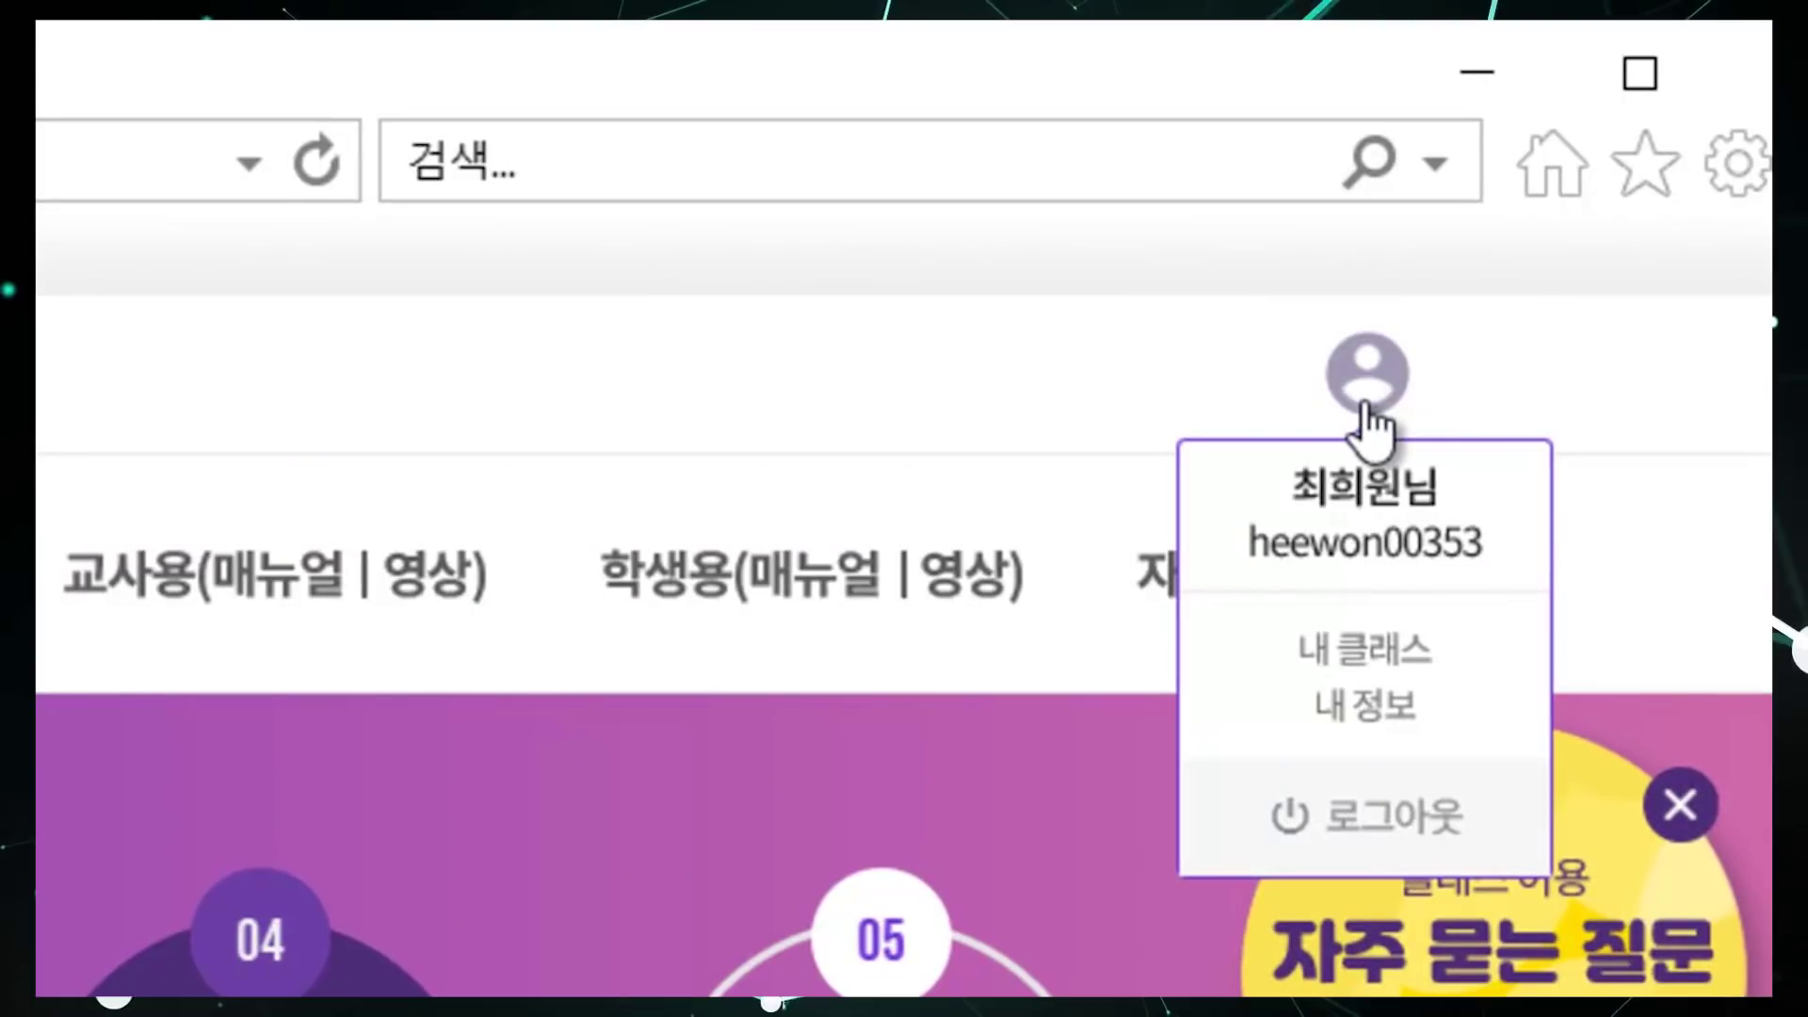
Step: Open 내 정보 and re-enter the account password on 개인정보 확인
click(1399, 711)
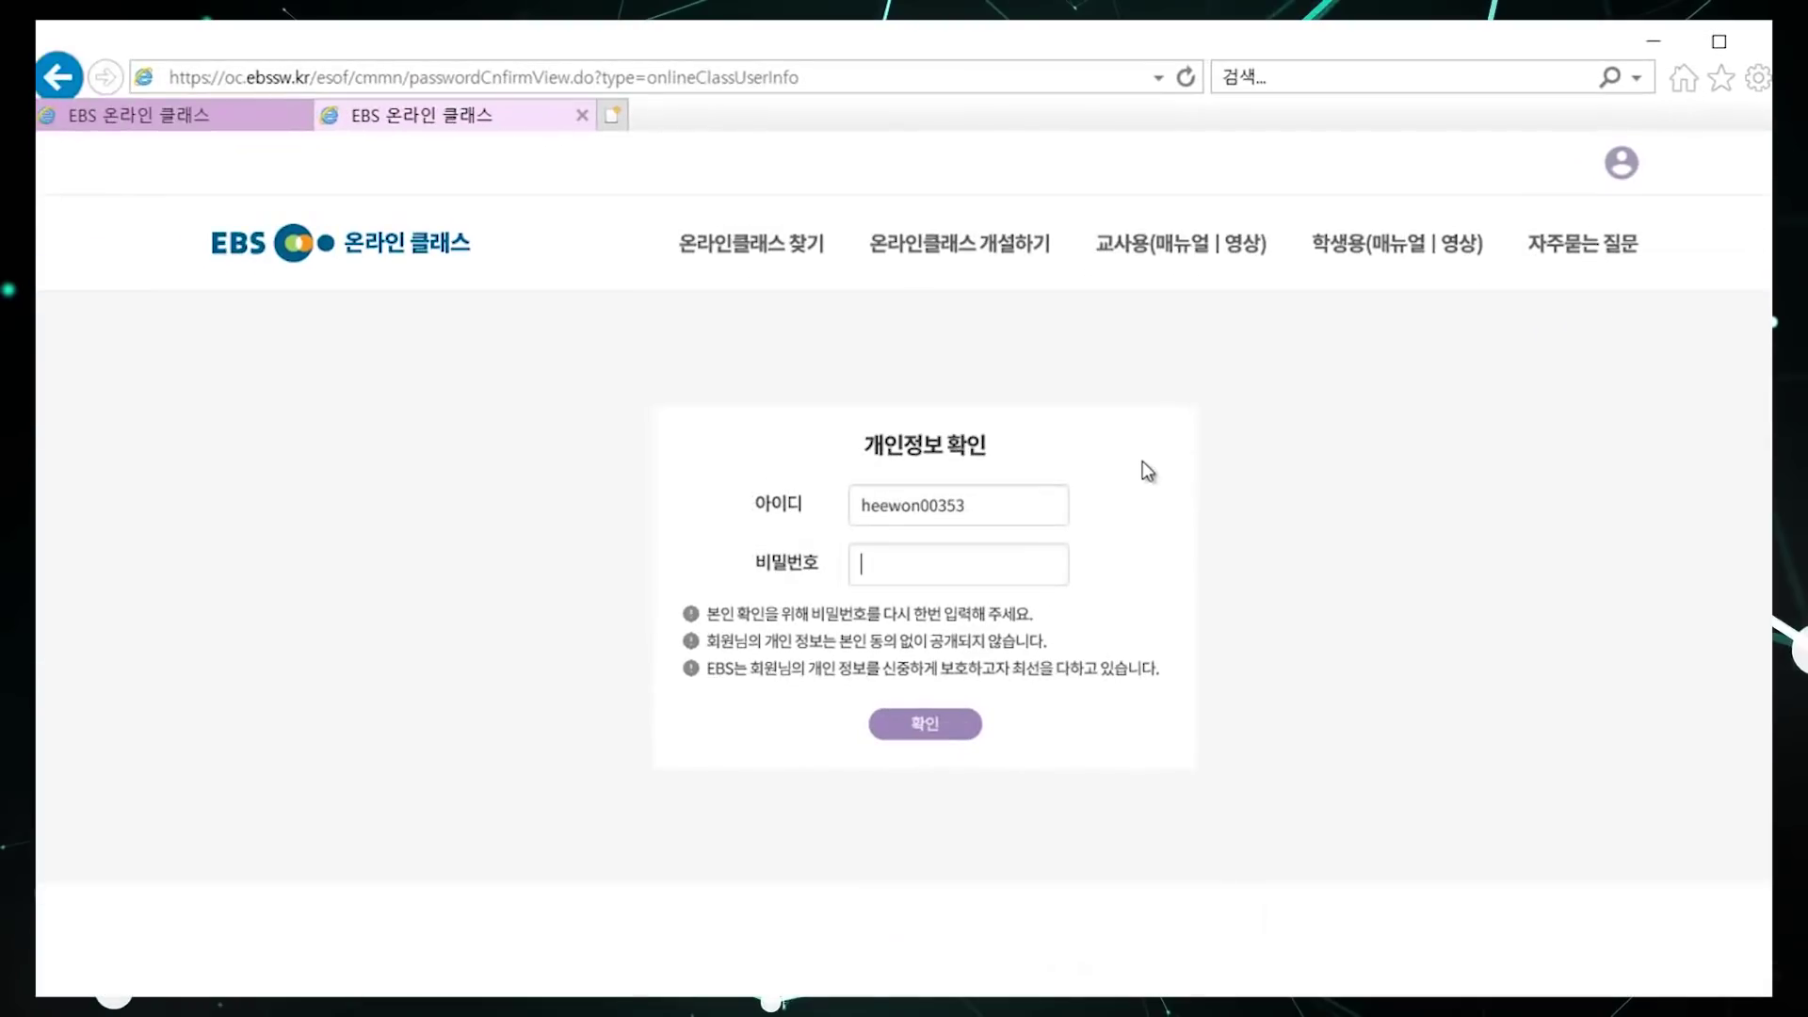
text(a************)
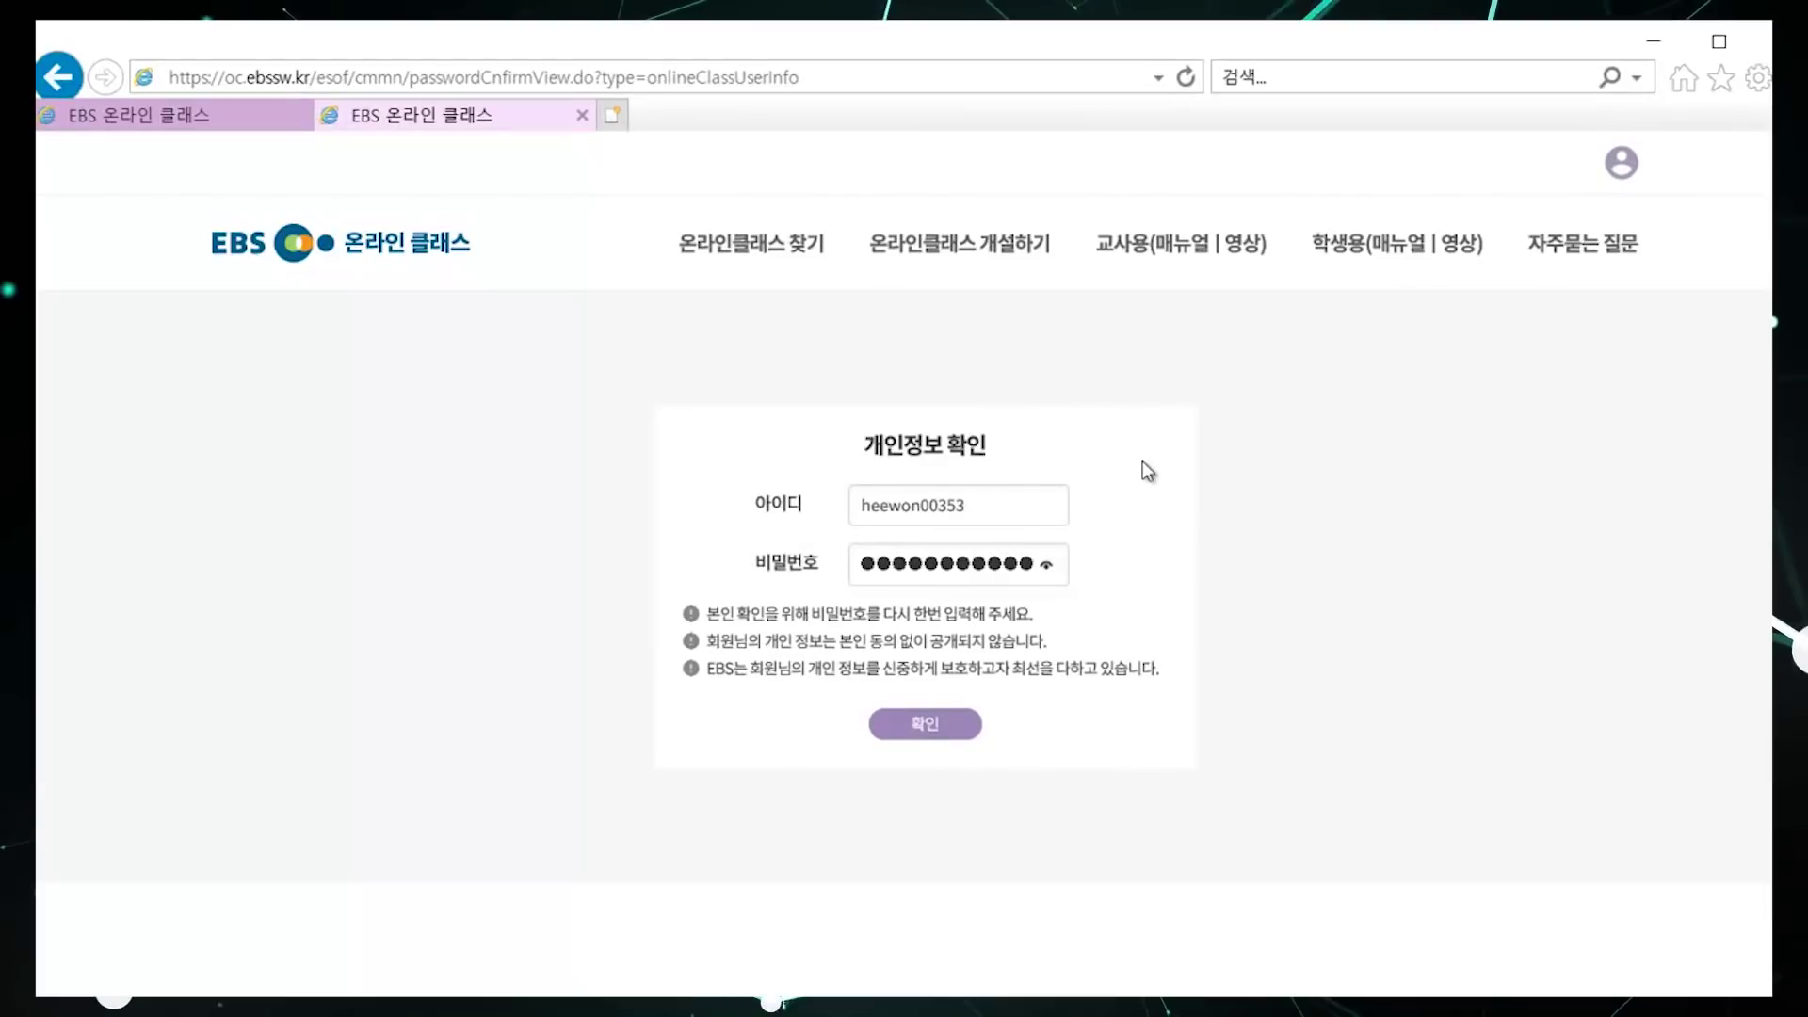
key(Return)
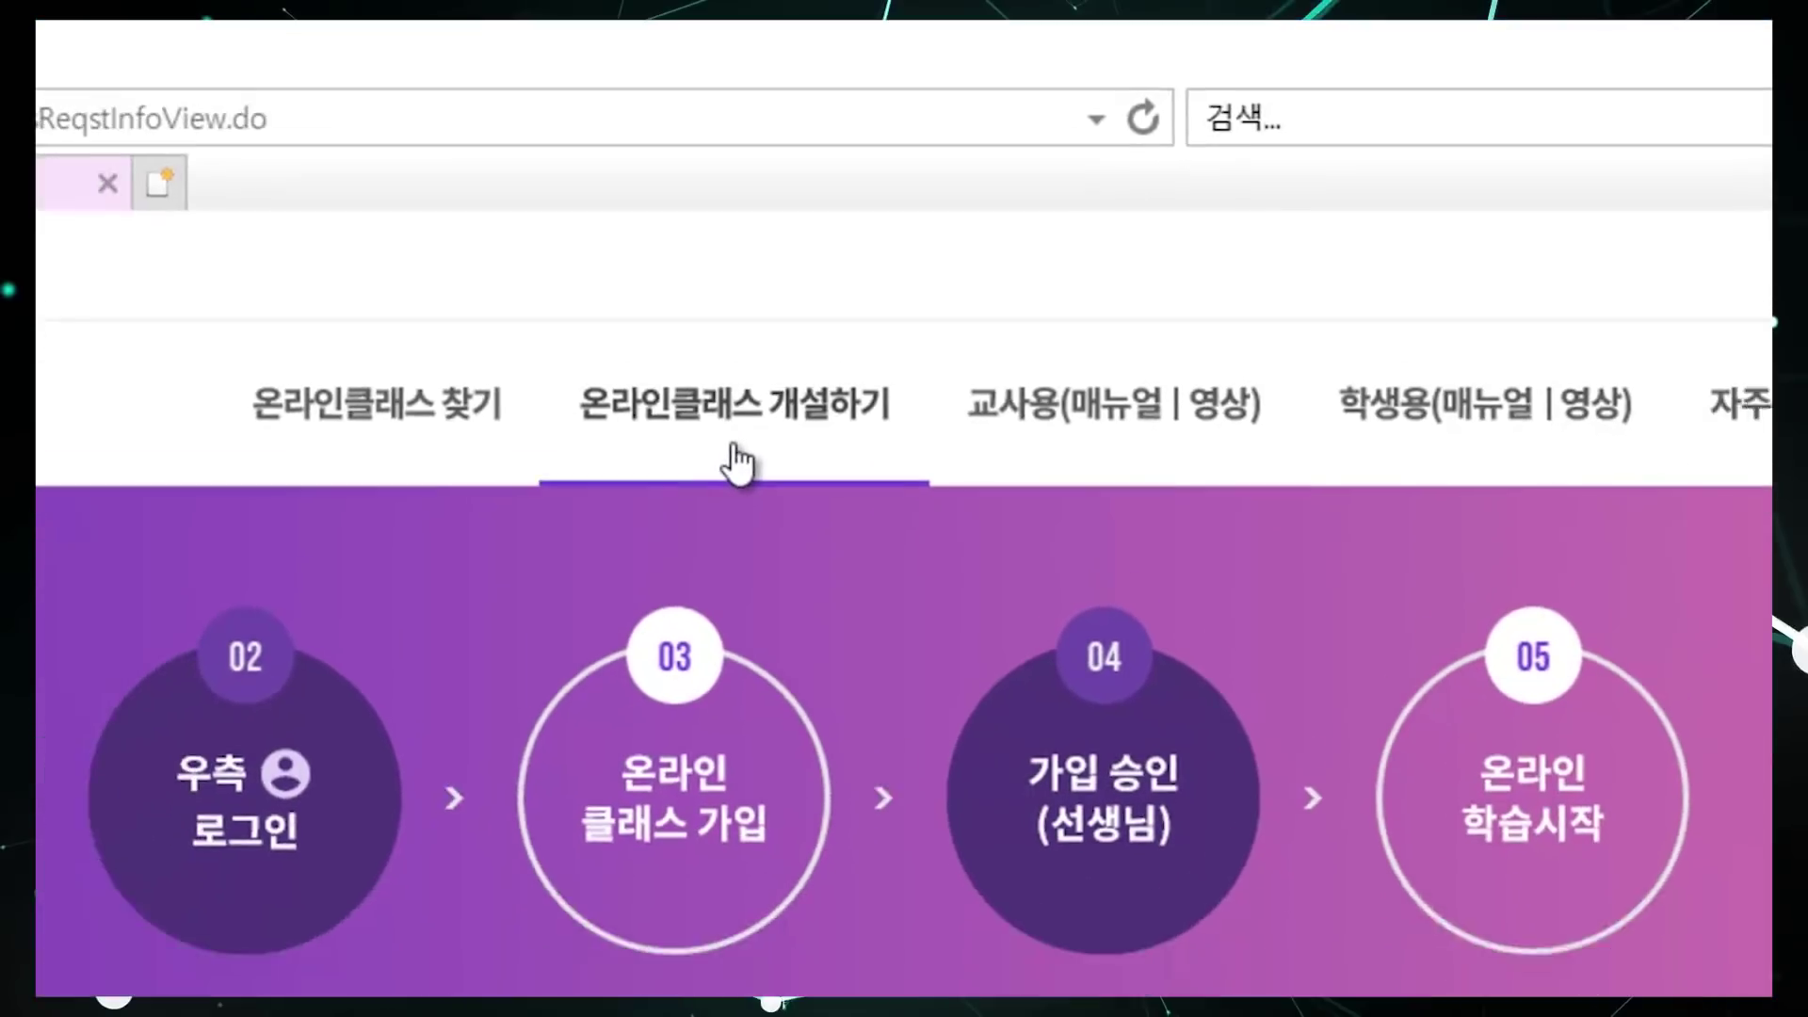
Step: On the class creation page, set the school search region to 충남 and city to 천안시
click(660, 523)
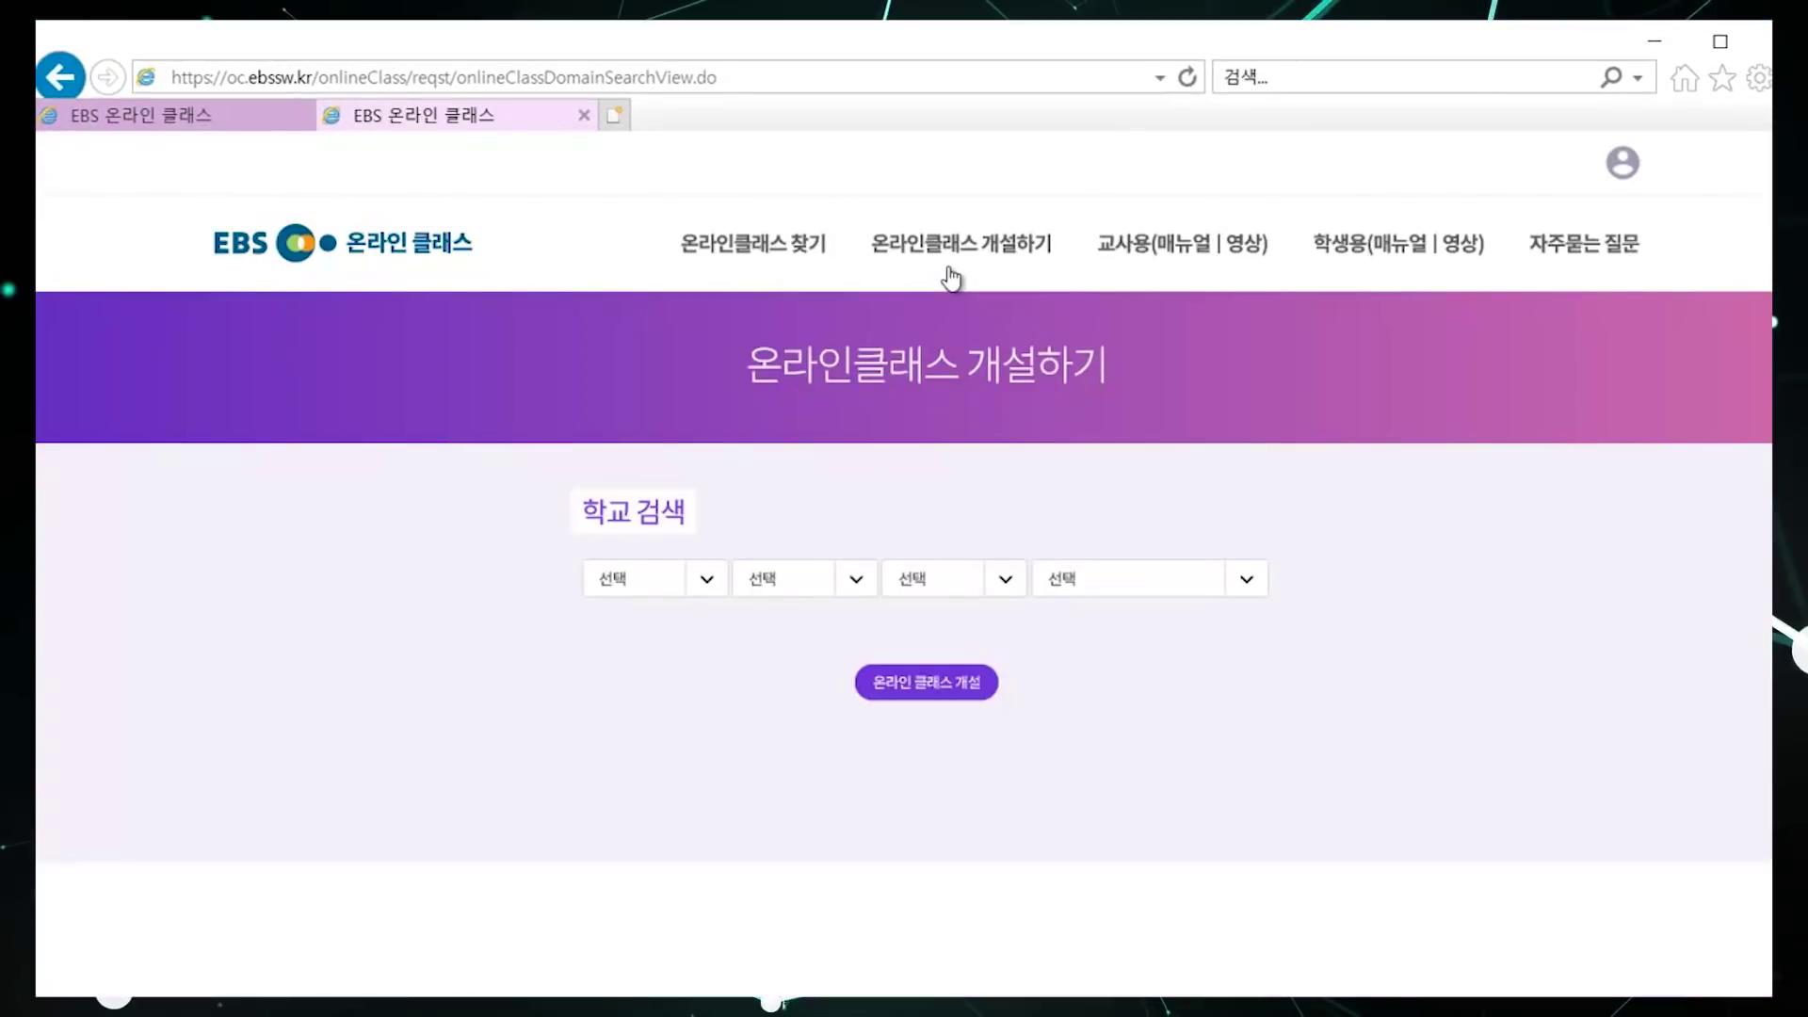
click(706, 581)
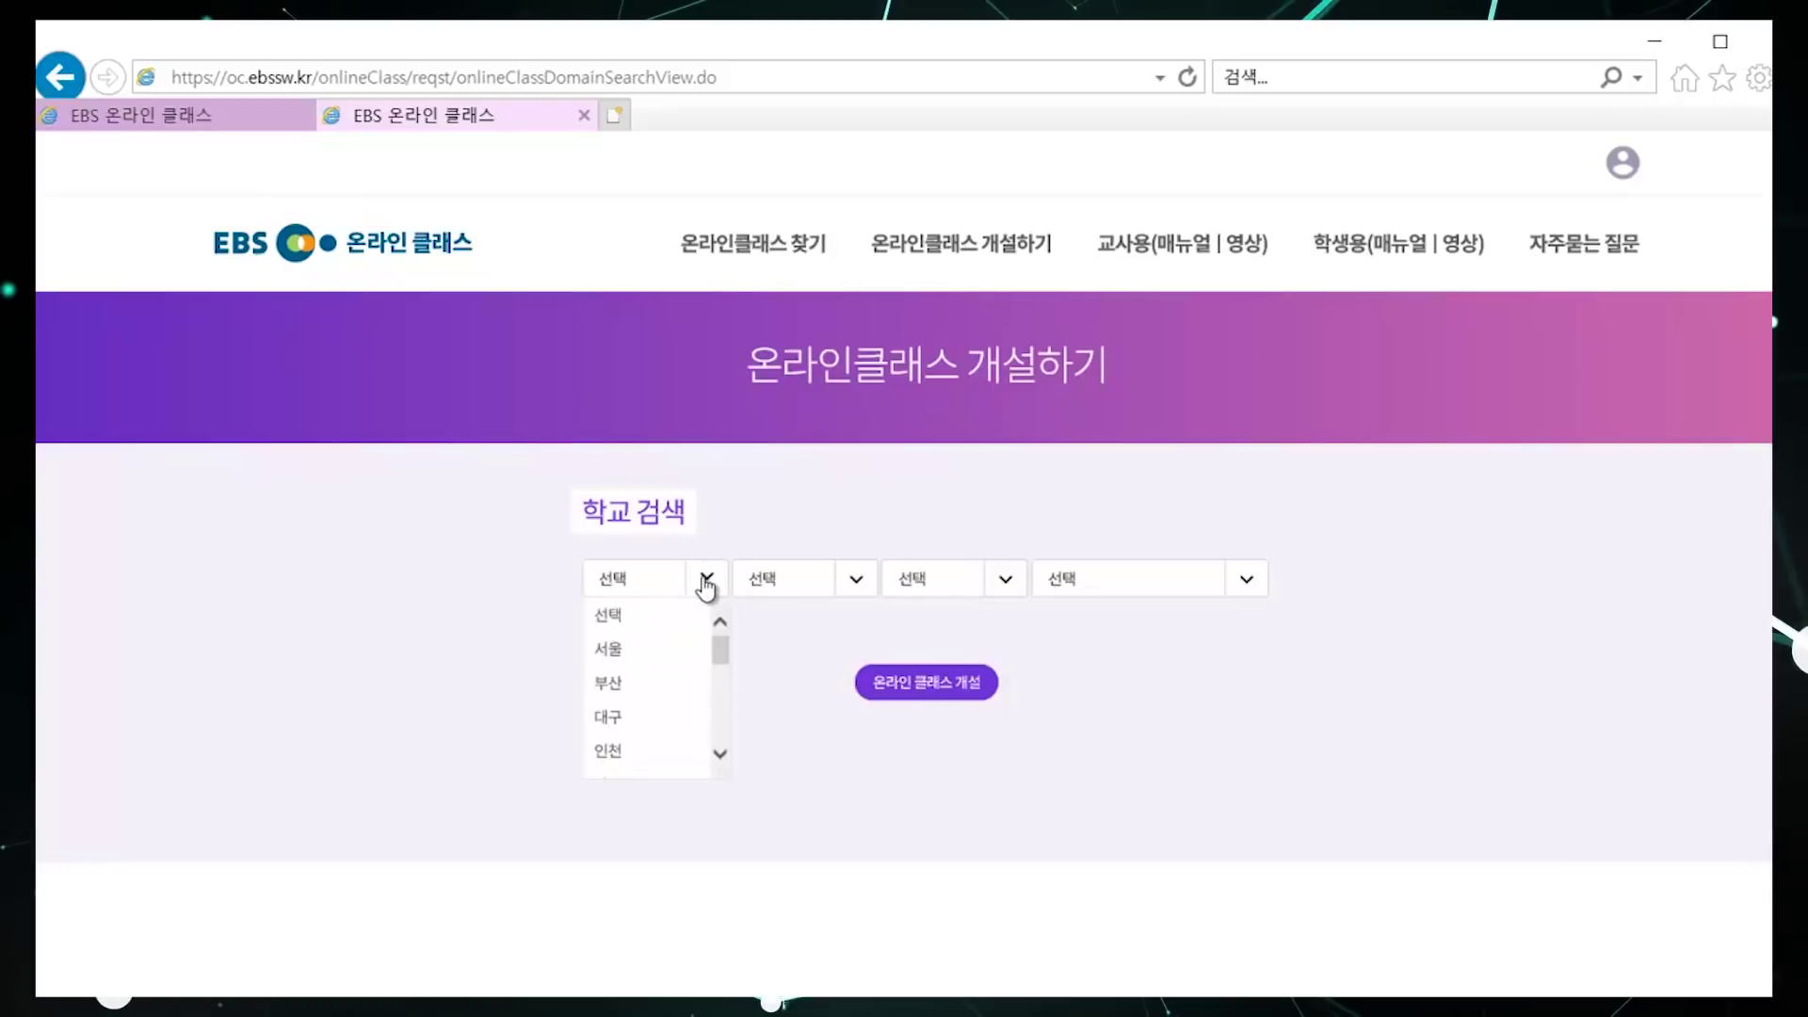
scroll(714, 729, down, 5)
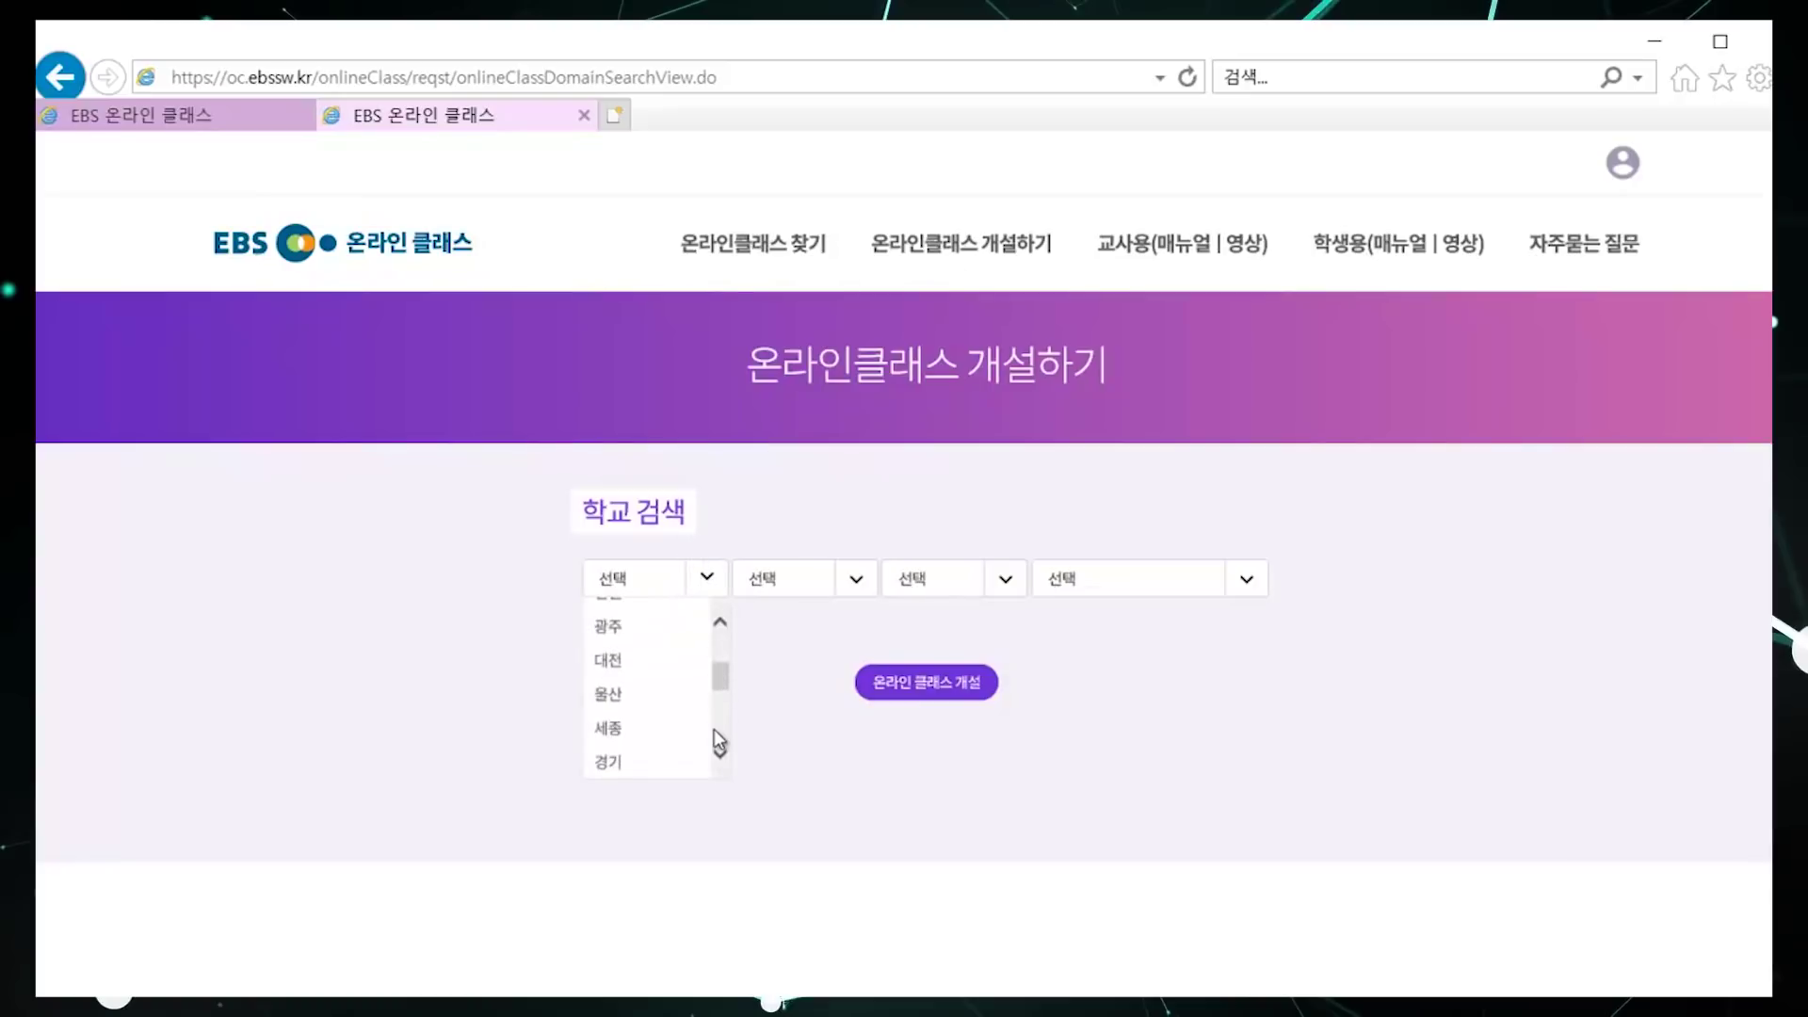
scroll(727, 652, up, 2)
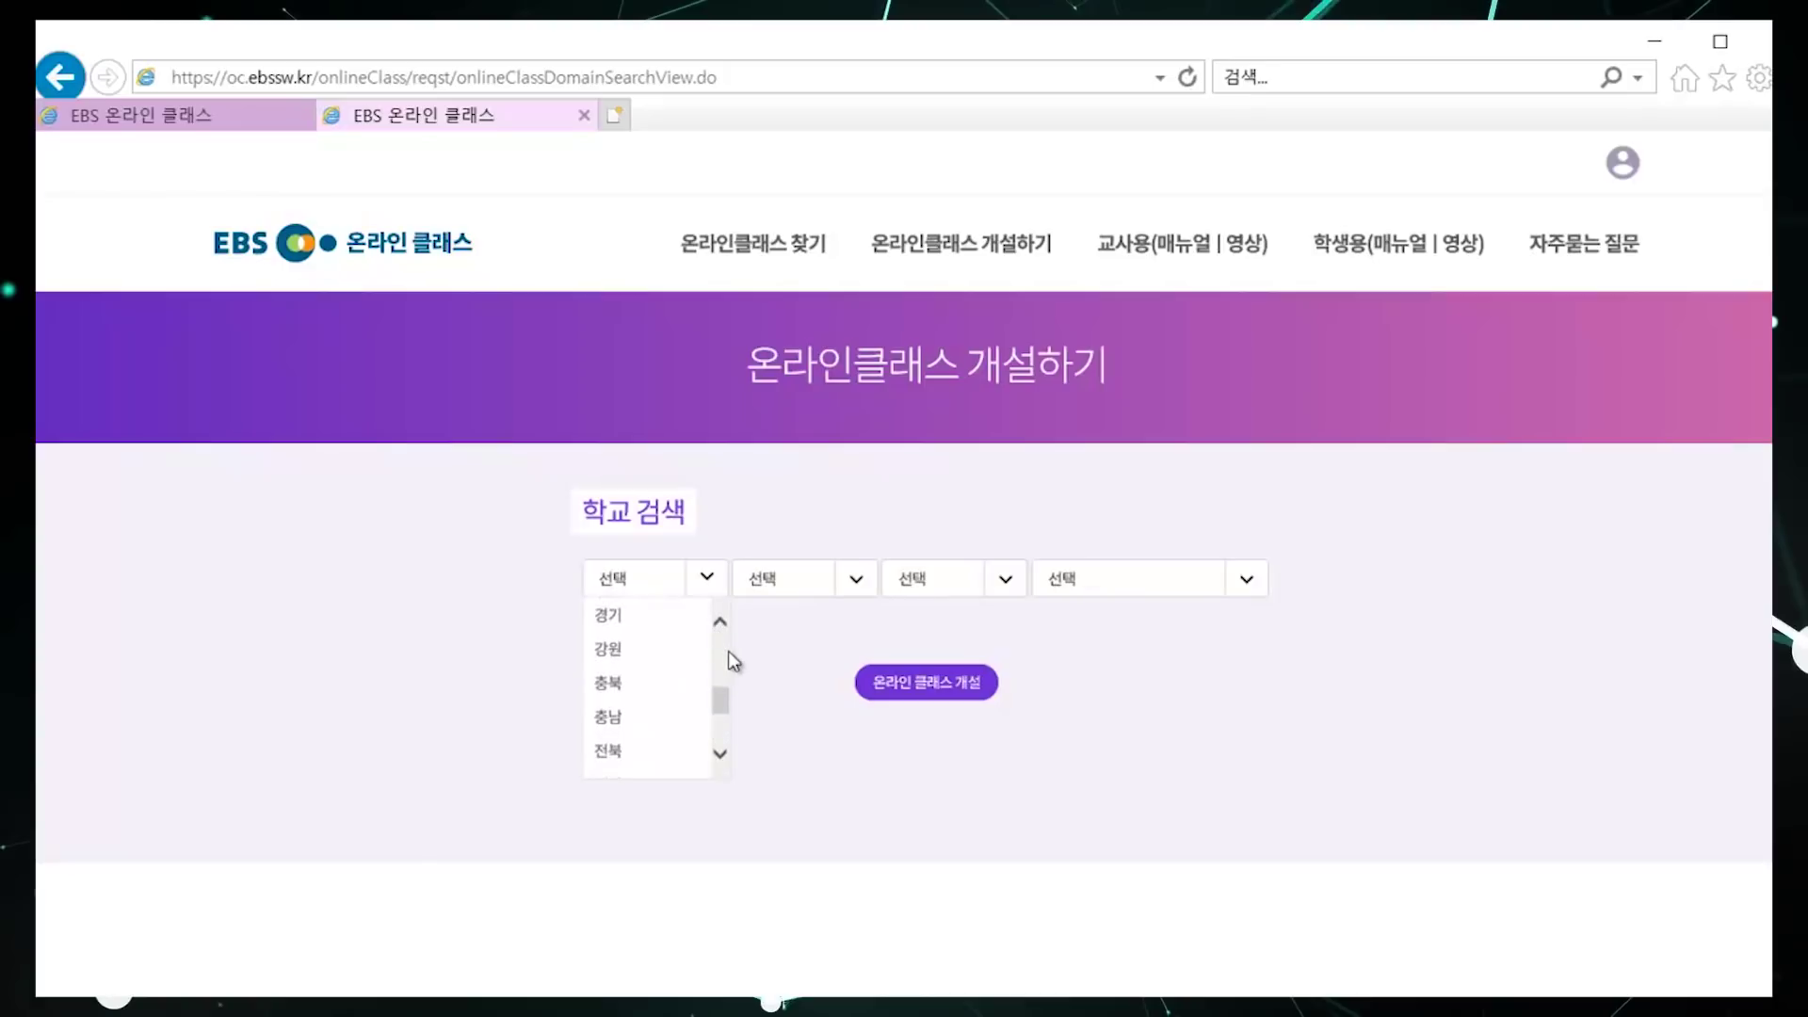
click(657, 728)
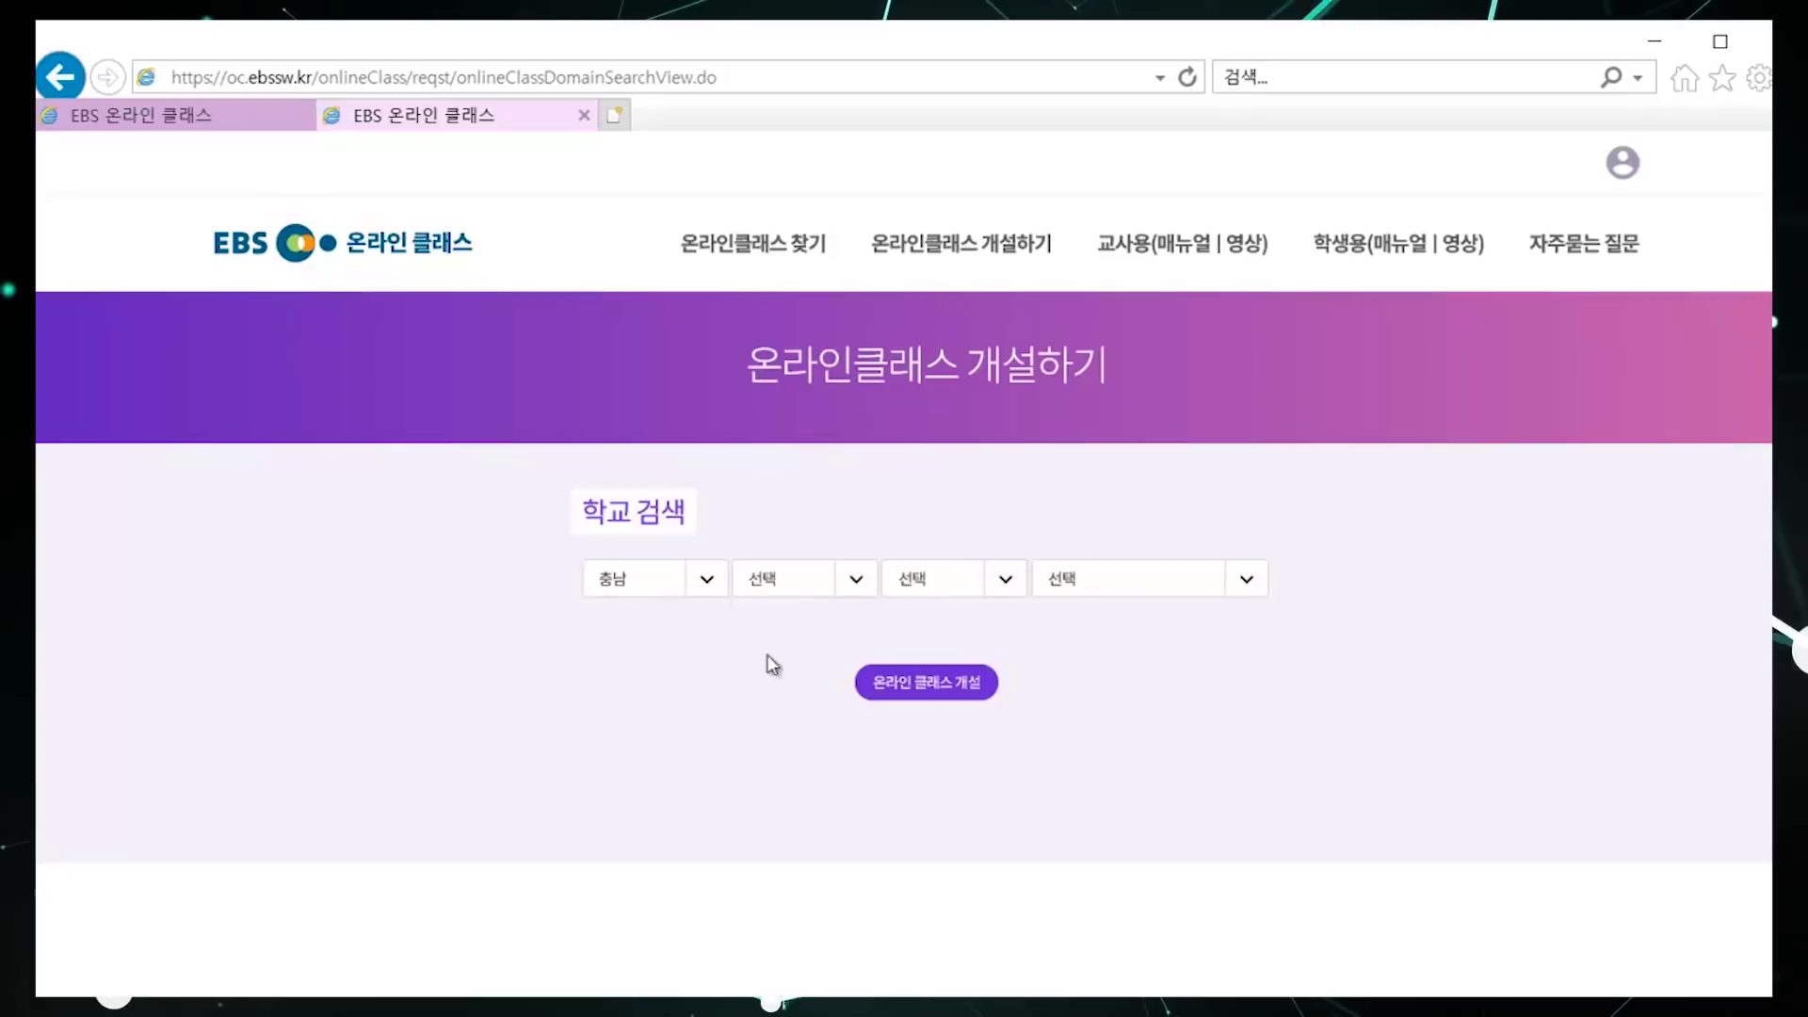
click(860, 589)
click(866, 721)
click(866, 722)
click(825, 707)
Step: Choose 중학교 and 천안신방중학교, then start creating a class for that school
click(1007, 584)
click(944, 689)
click(1241, 591)
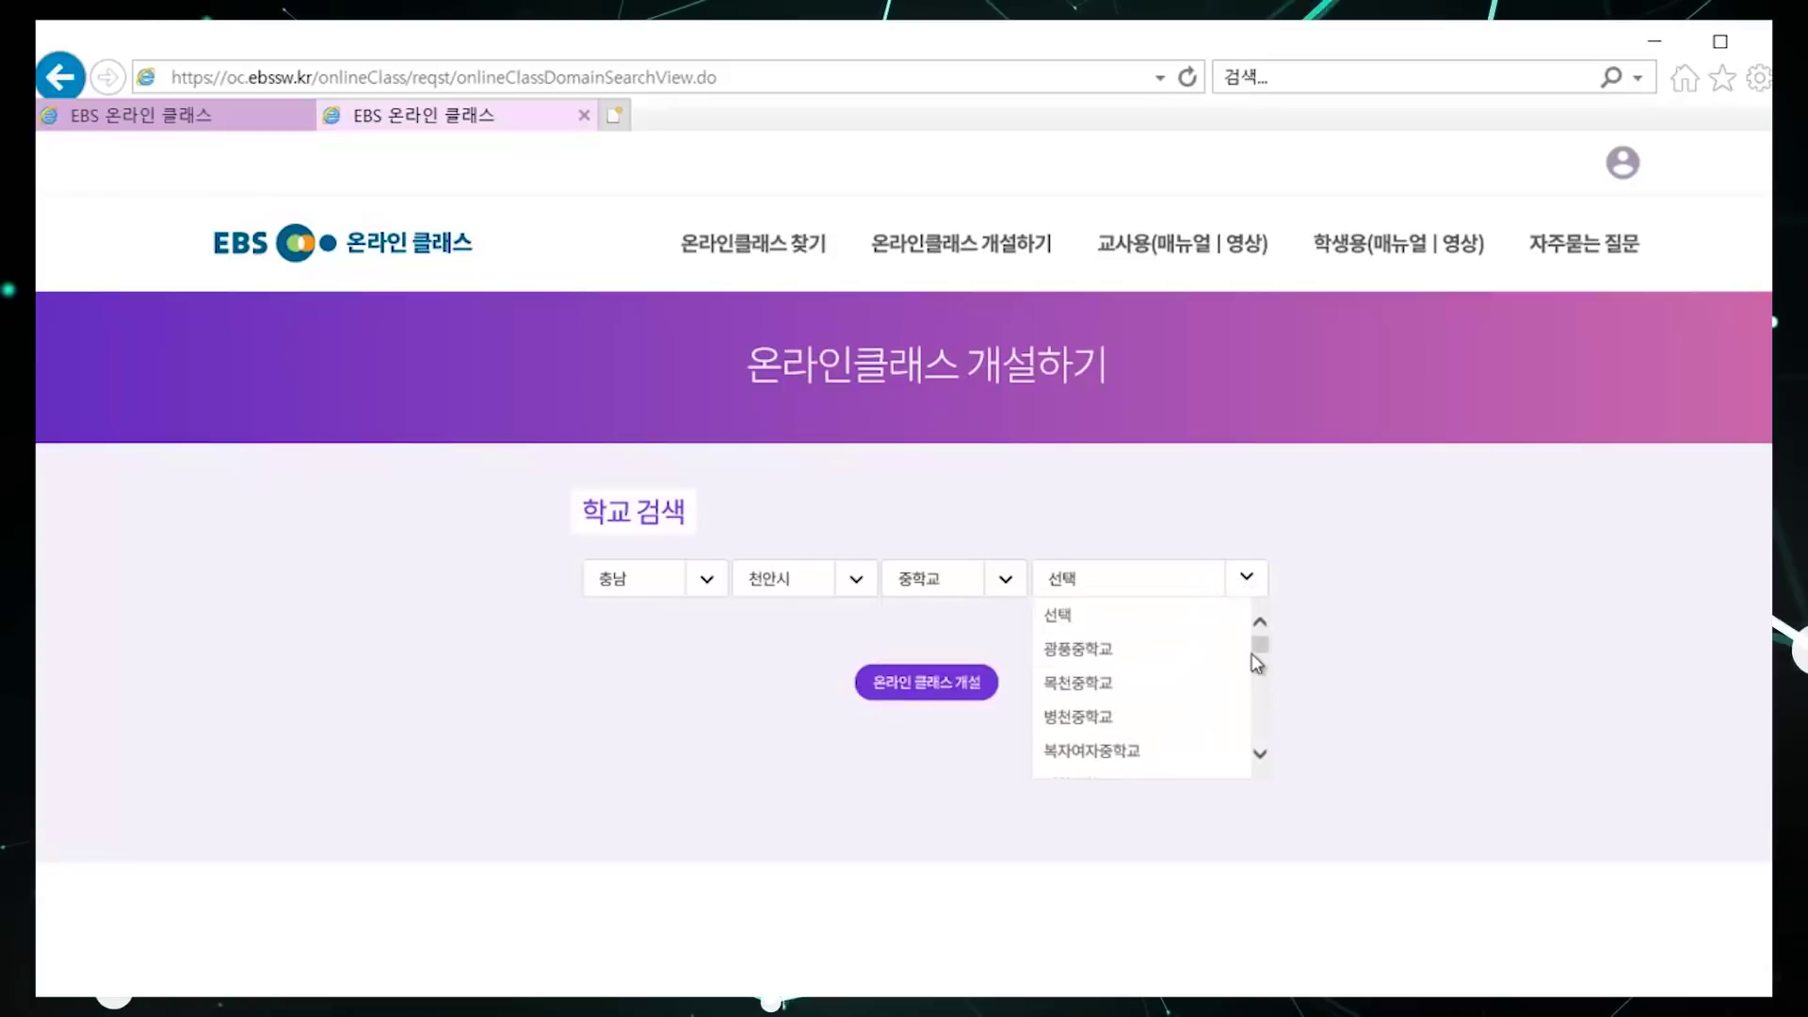
scroll(1257, 722, down, 10)
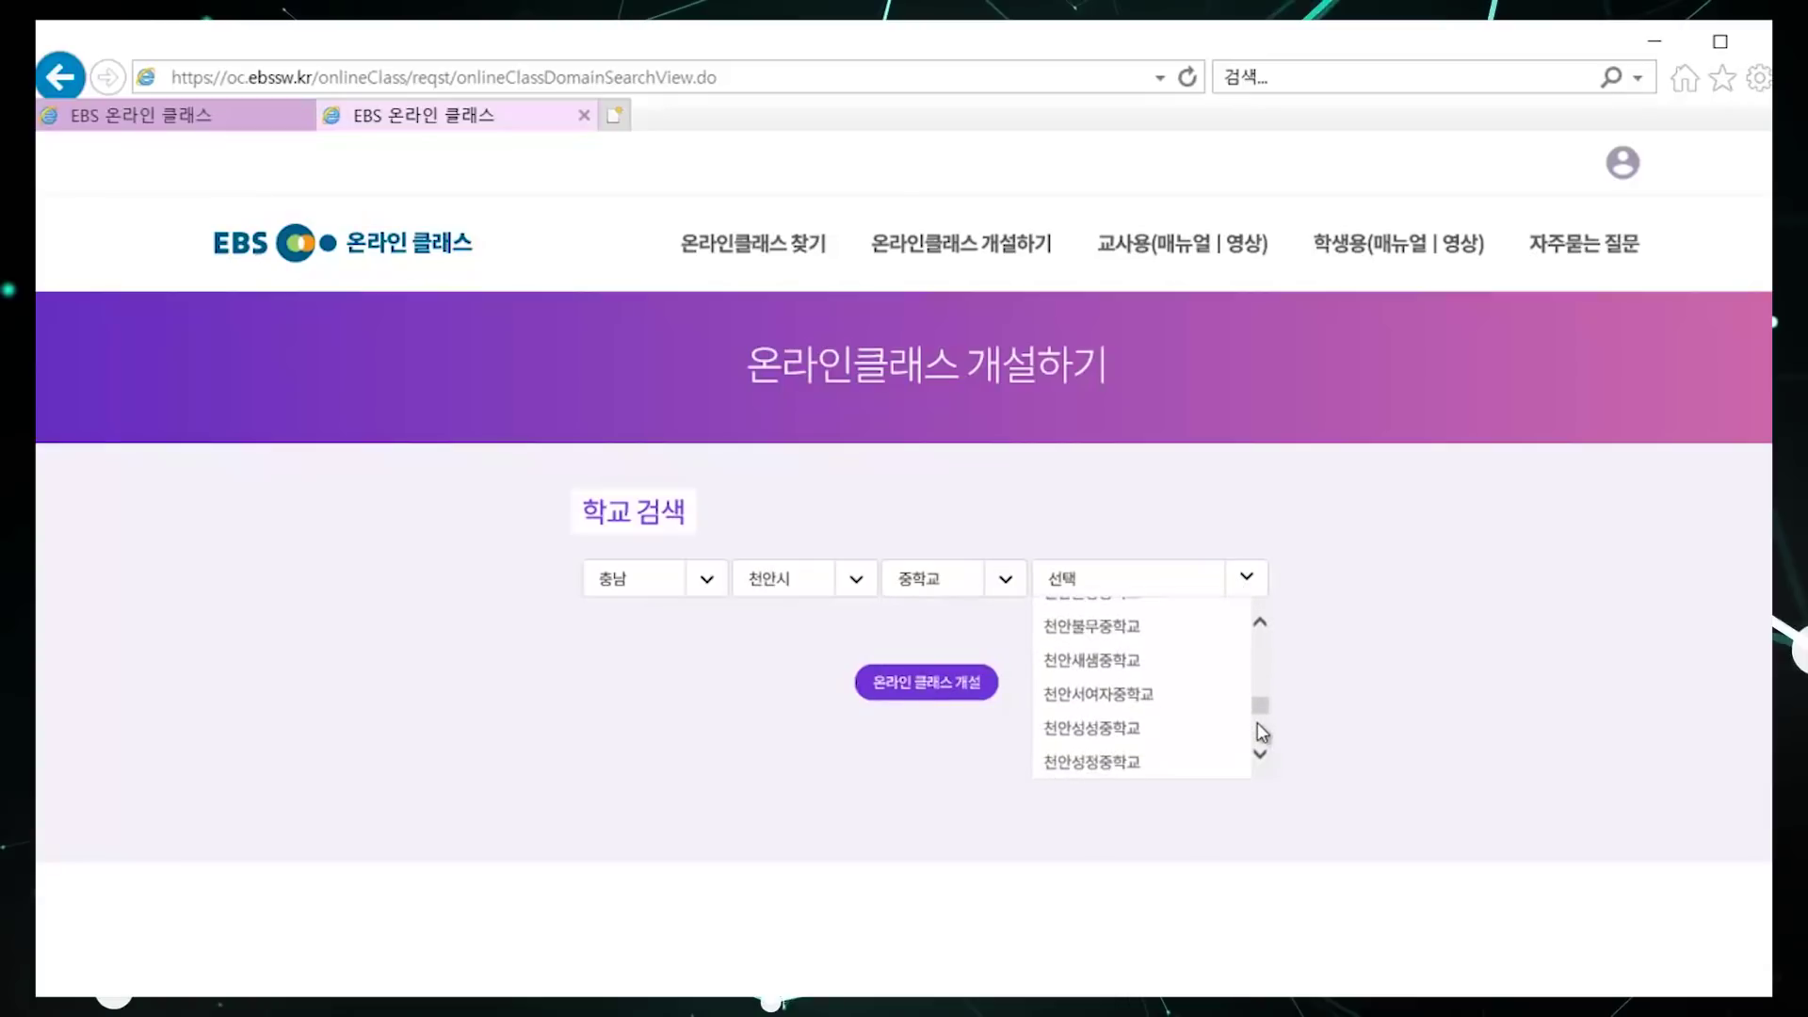
click(1137, 645)
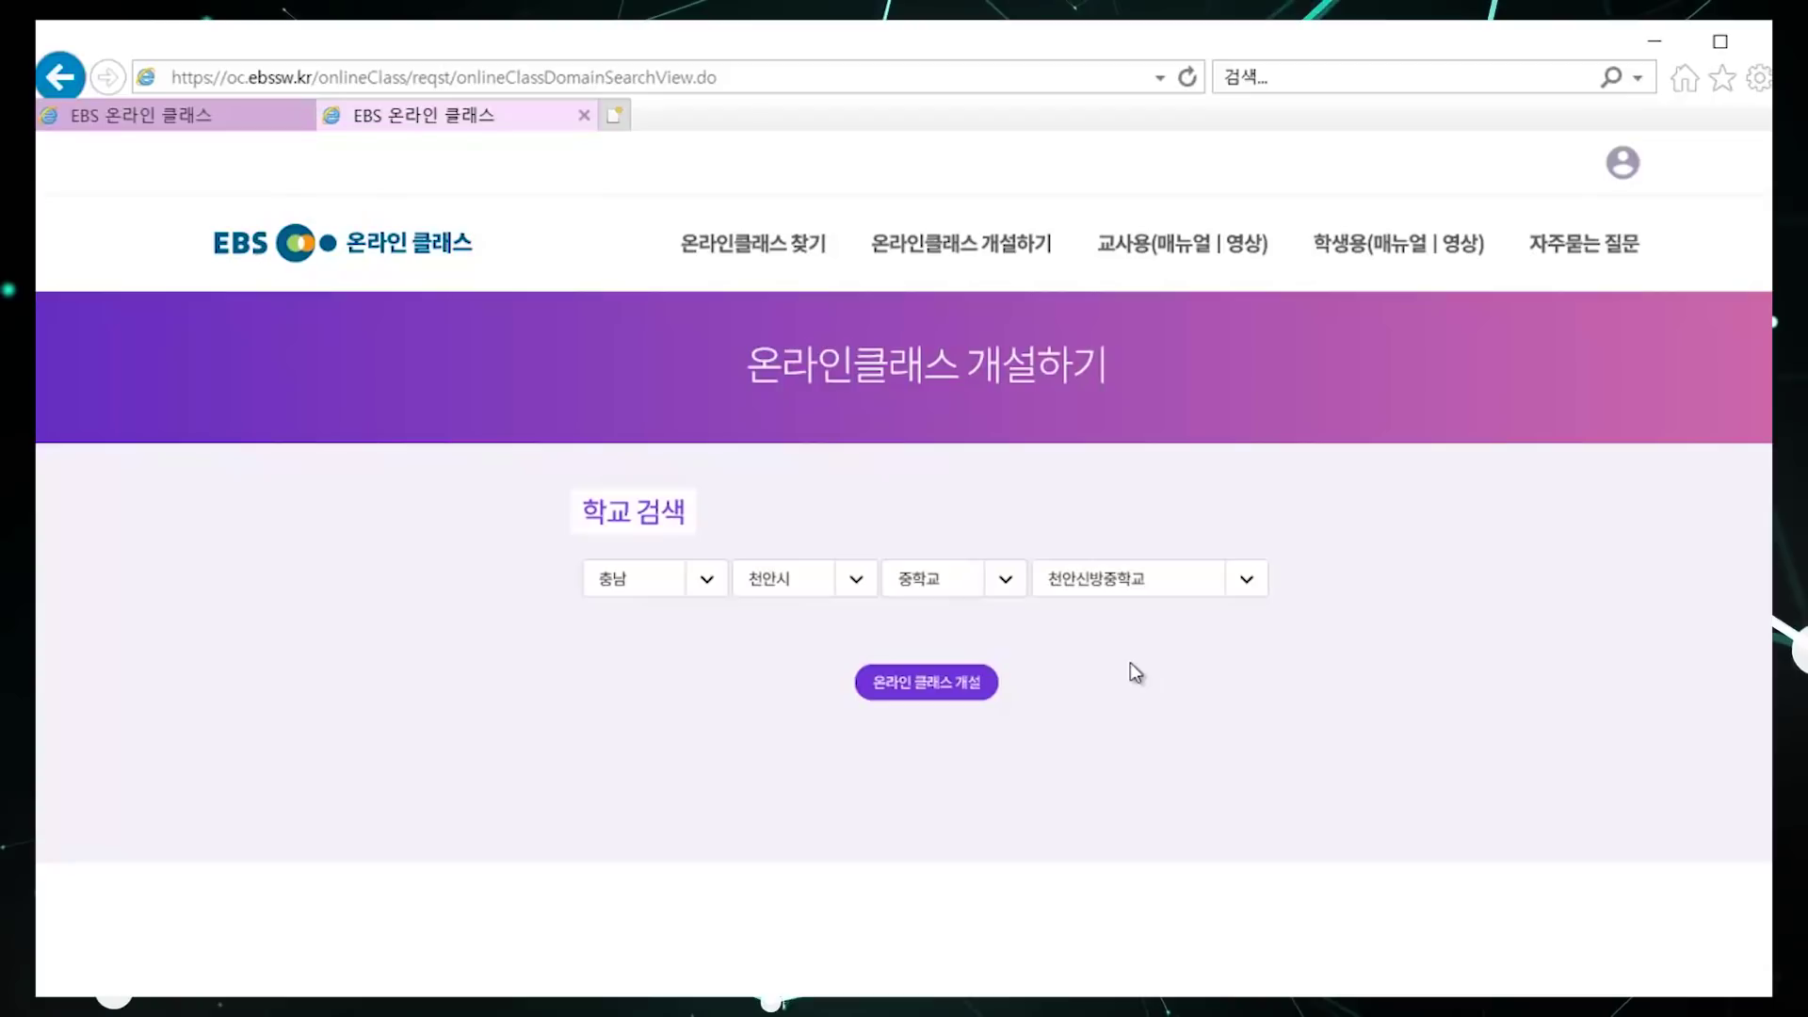
click(979, 680)
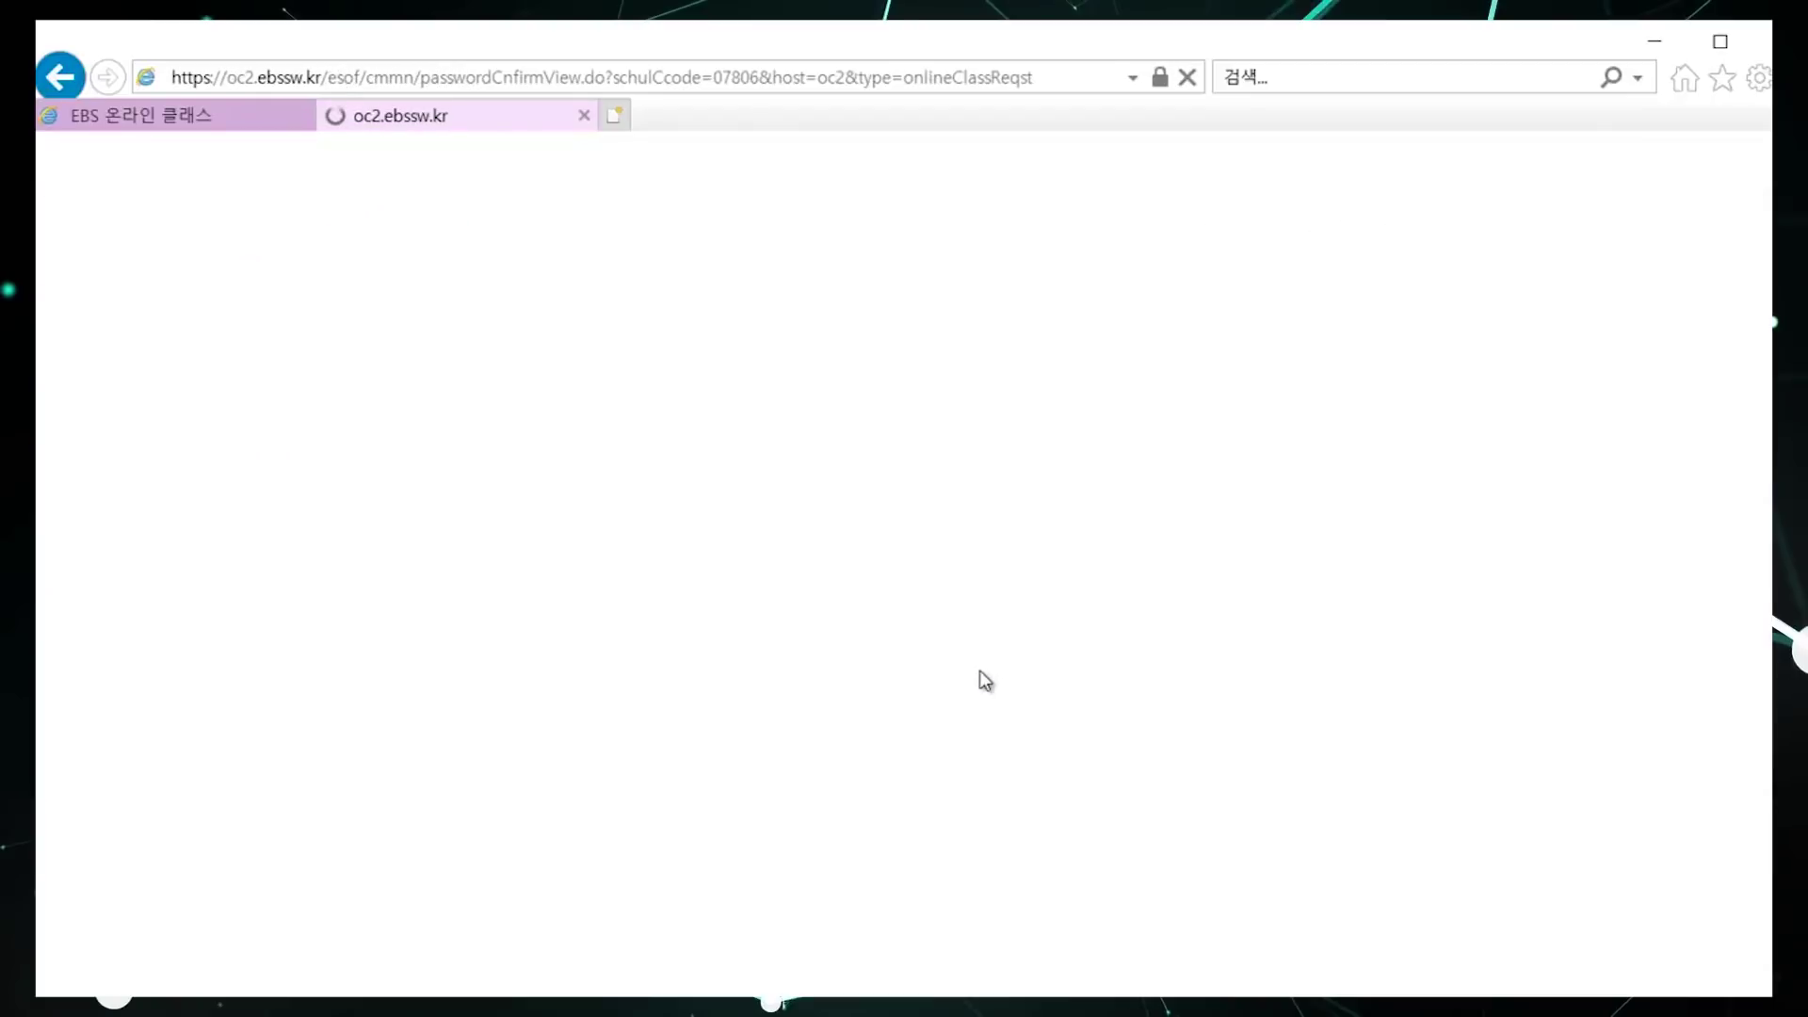
Step: Re-confirm the account password and scroll down to the class information section
text(*************)
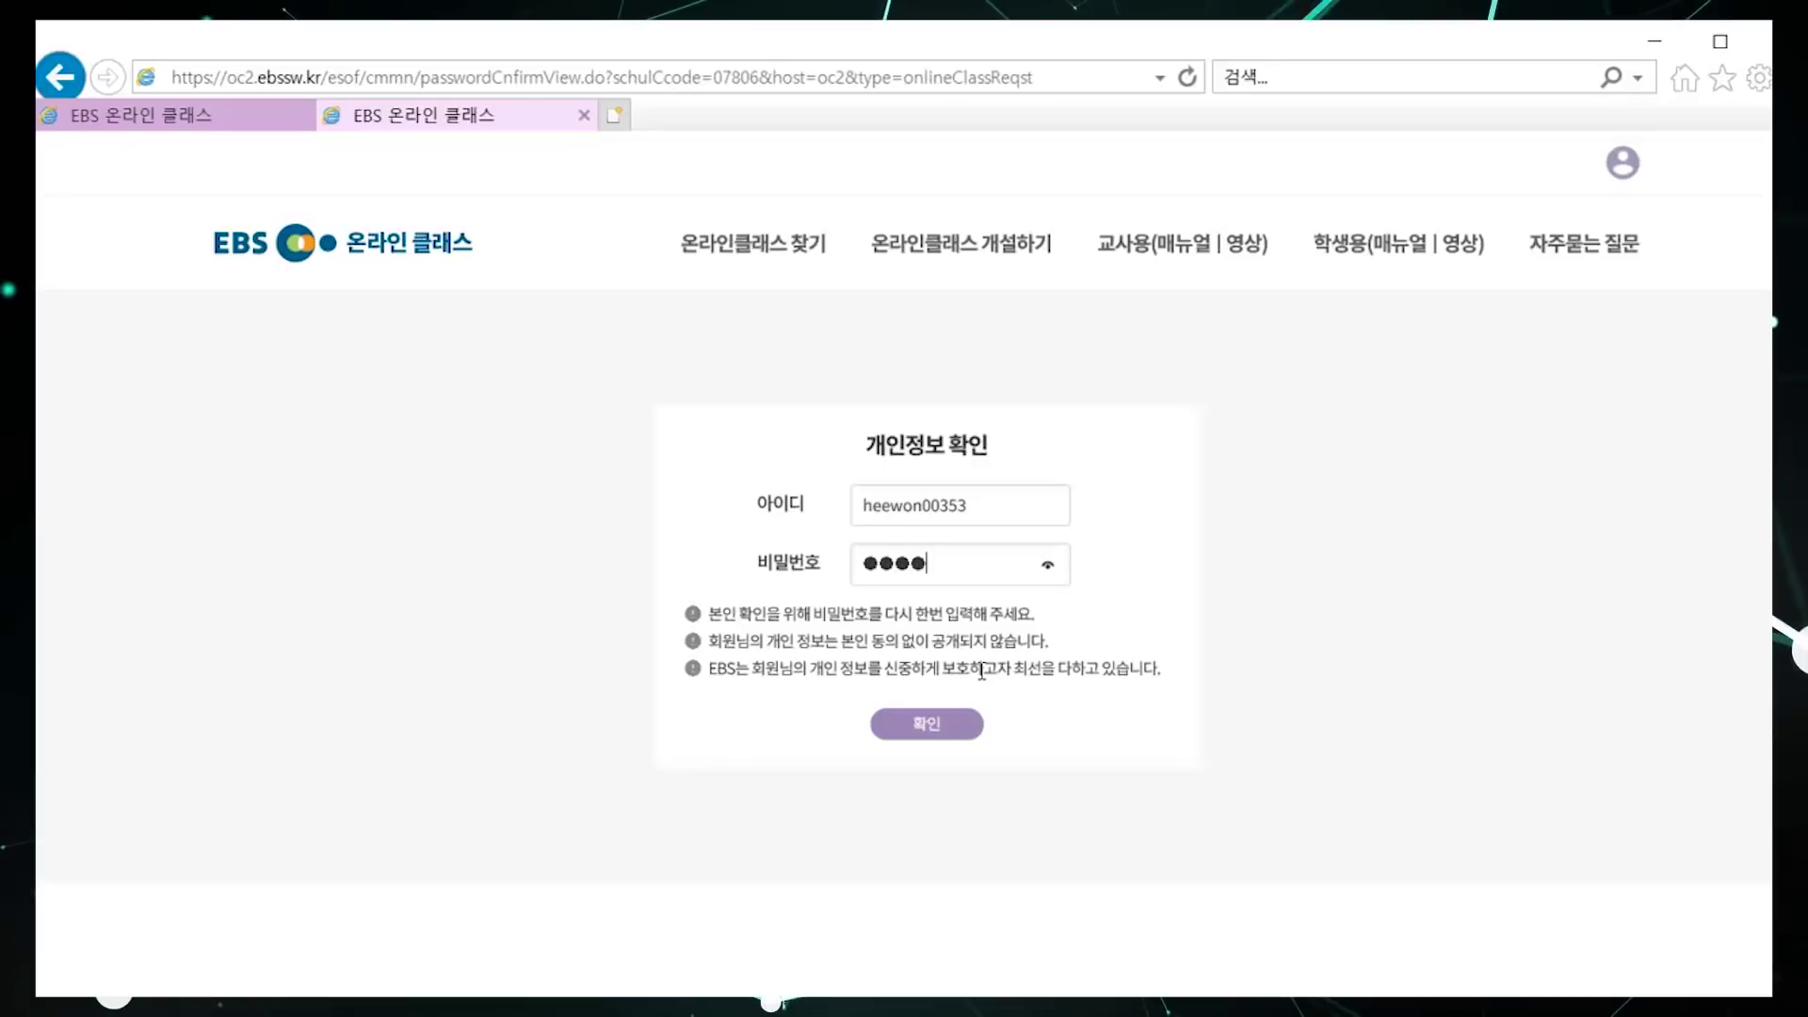
key(Return)
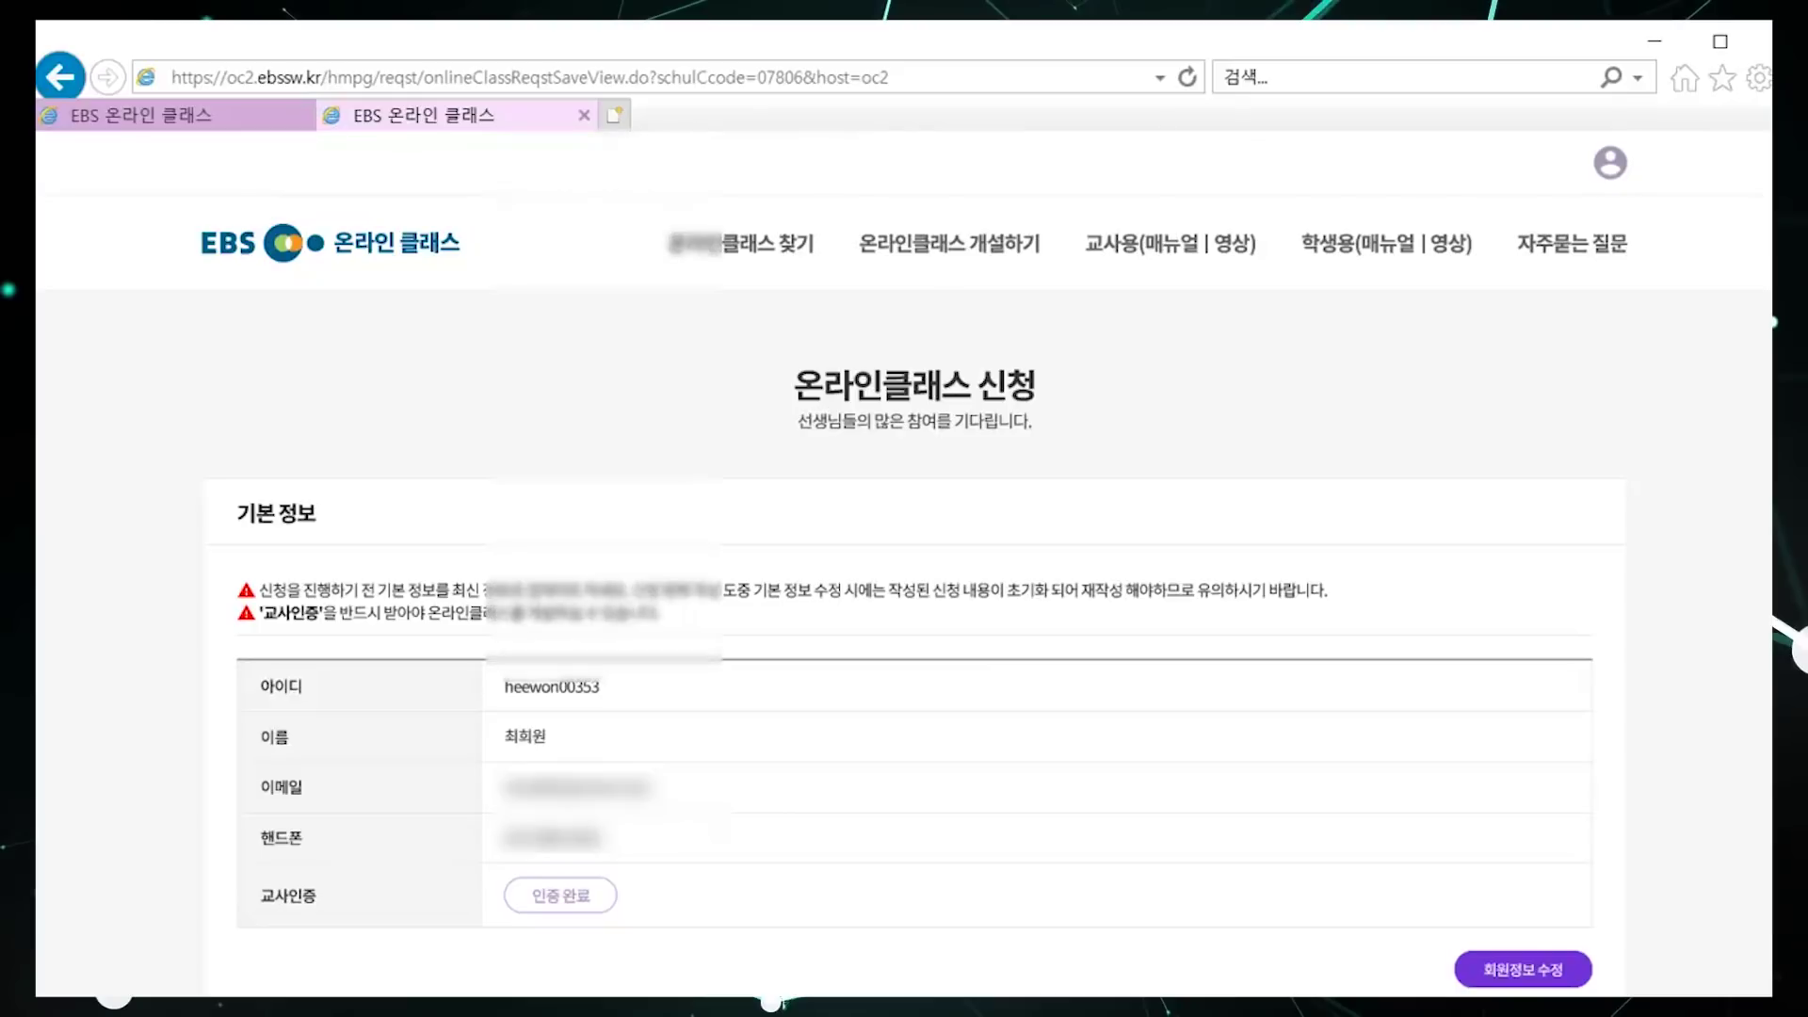
scroll(904, 565, down, 8)
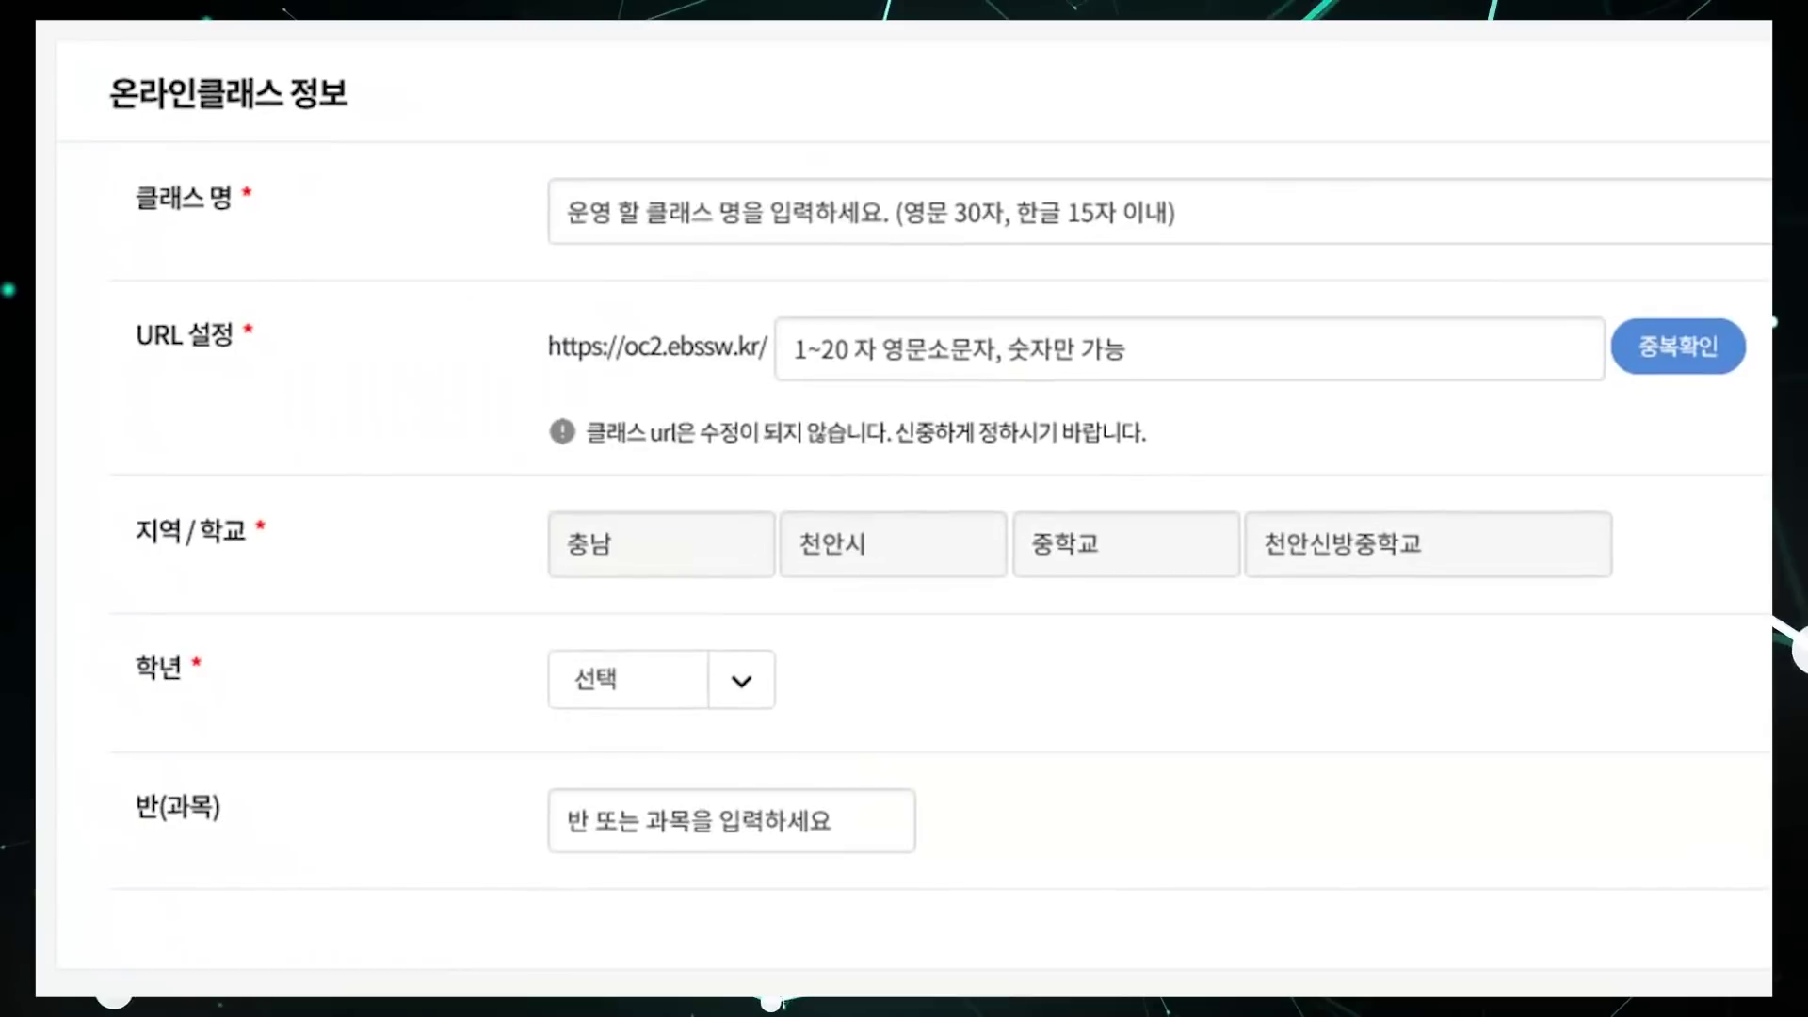
Step: Enter the teacher's math classroom name as the class name
click(1453, 203)
text(g)
key(BackSpace)
text(희원쌤고 )
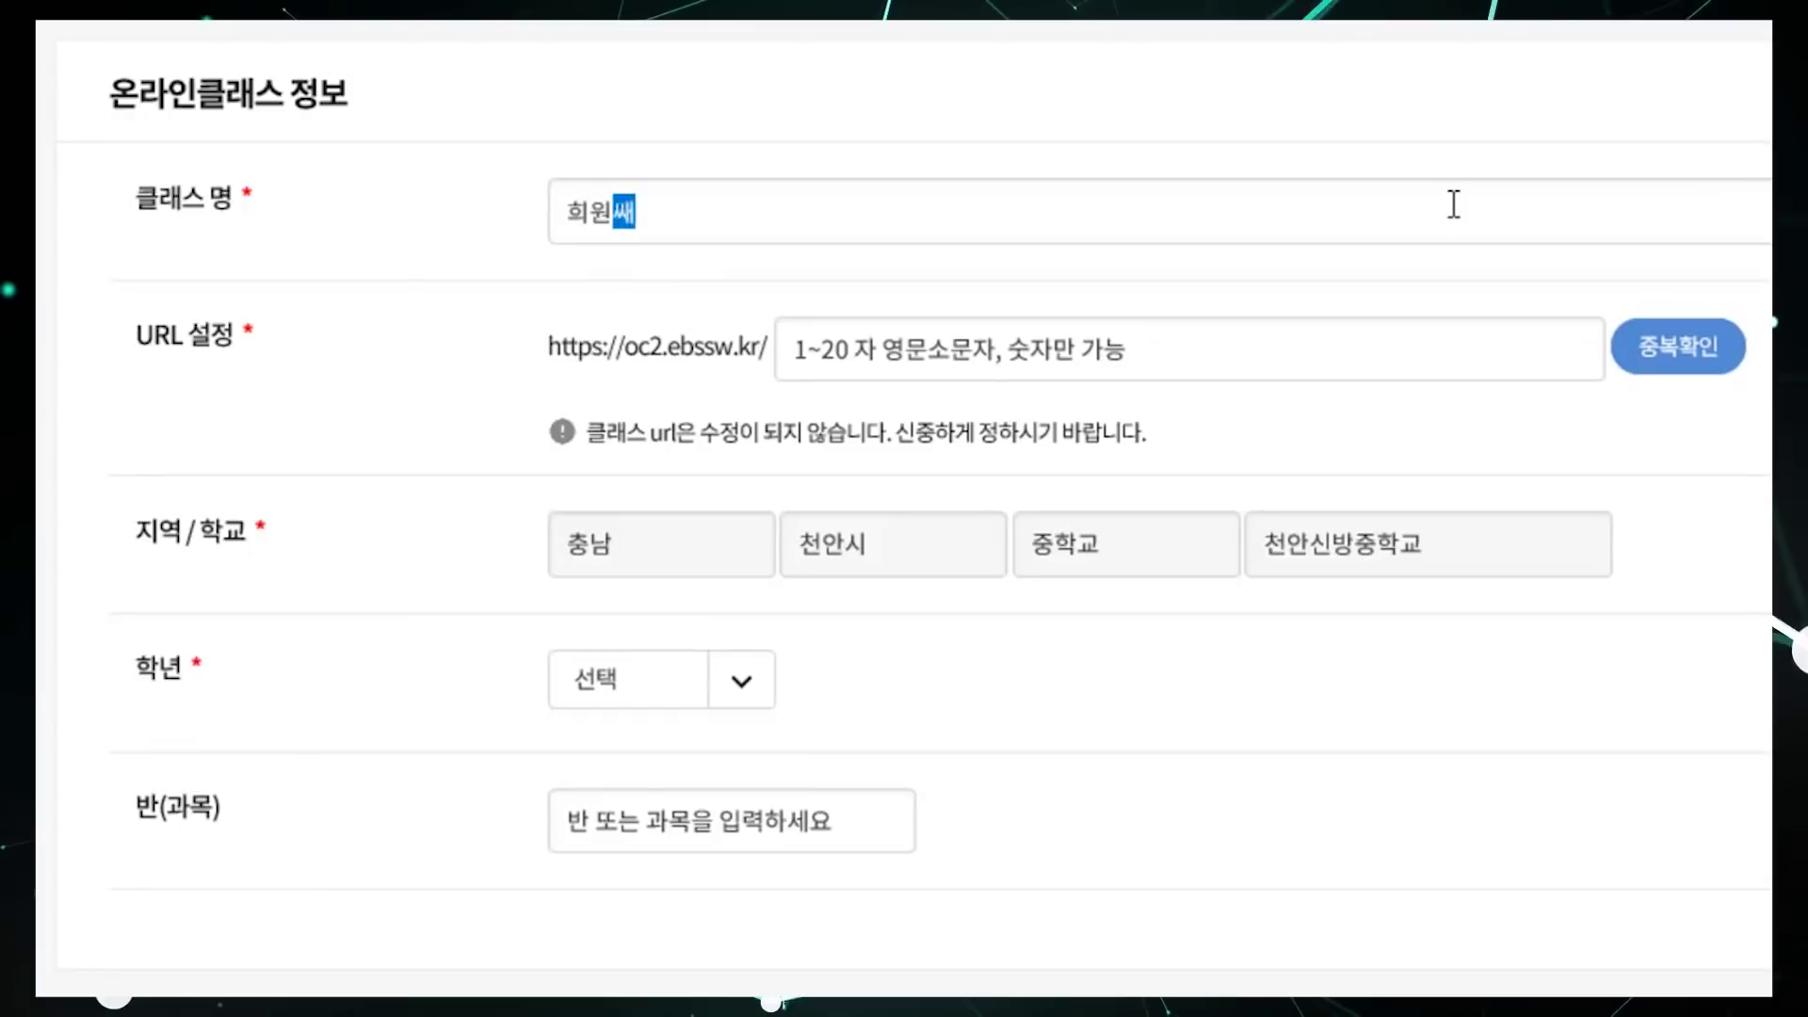
text(과 함)
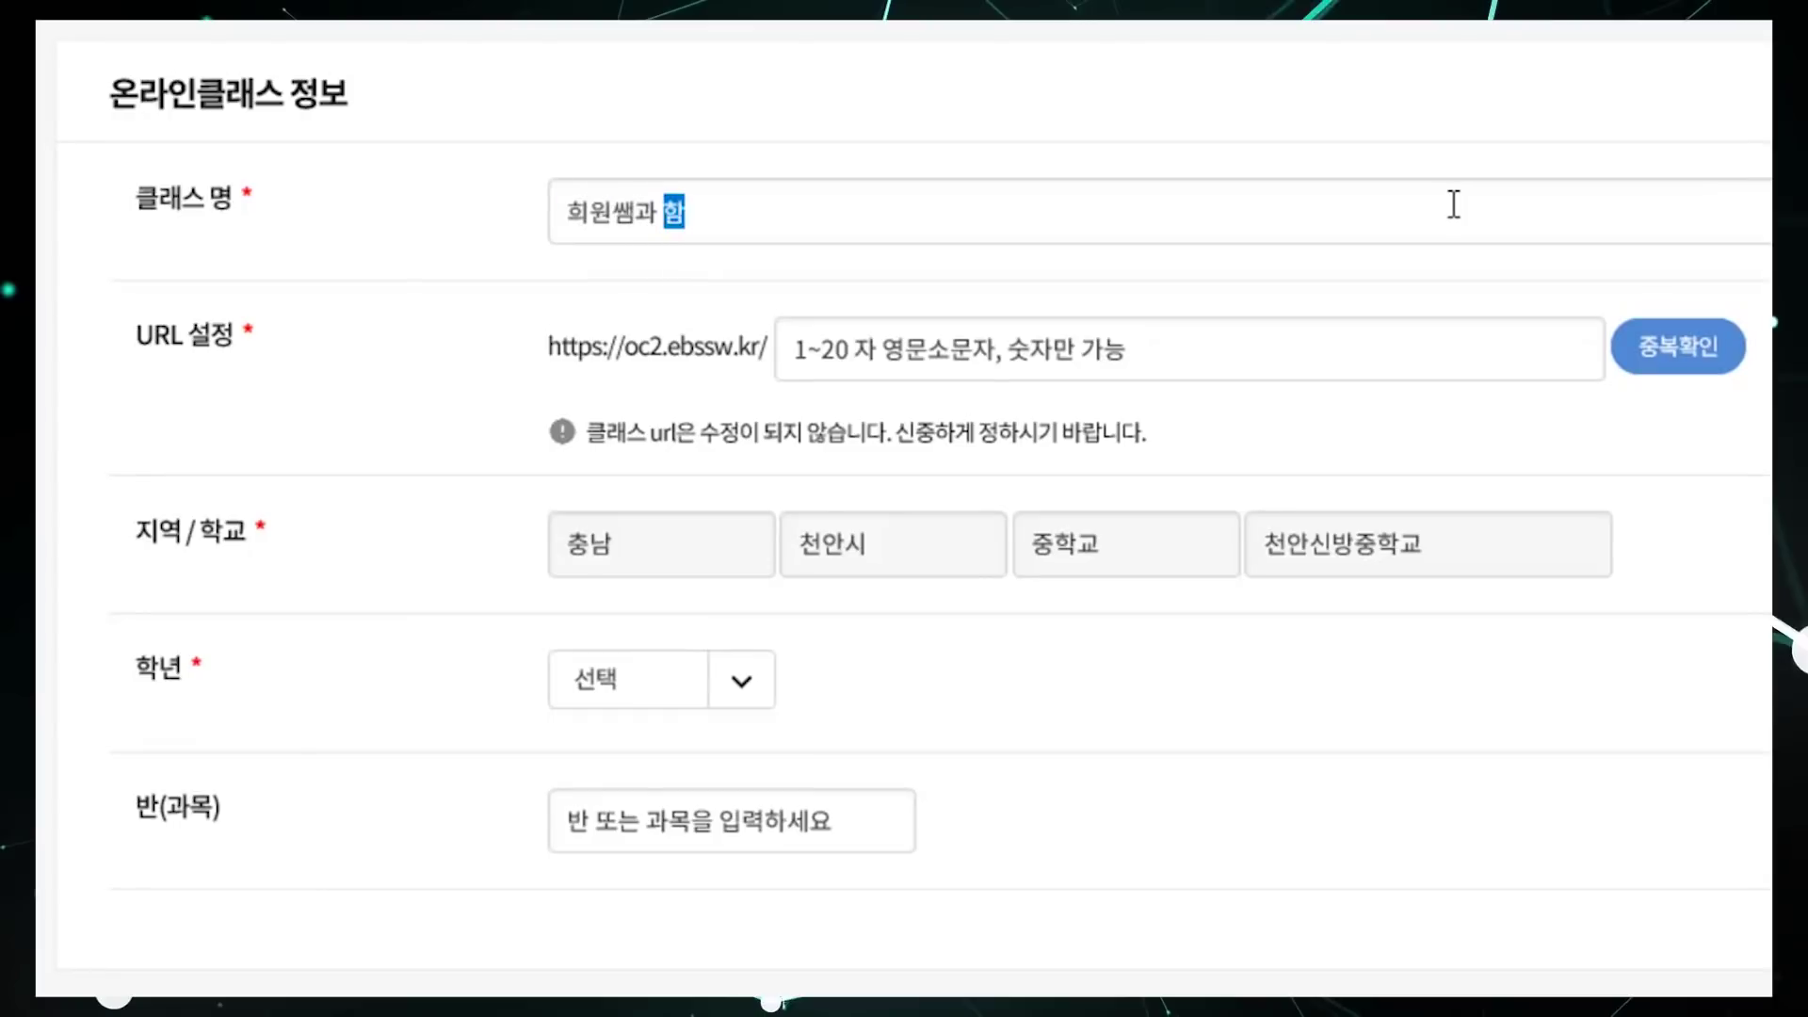
text(께한는 수하교)
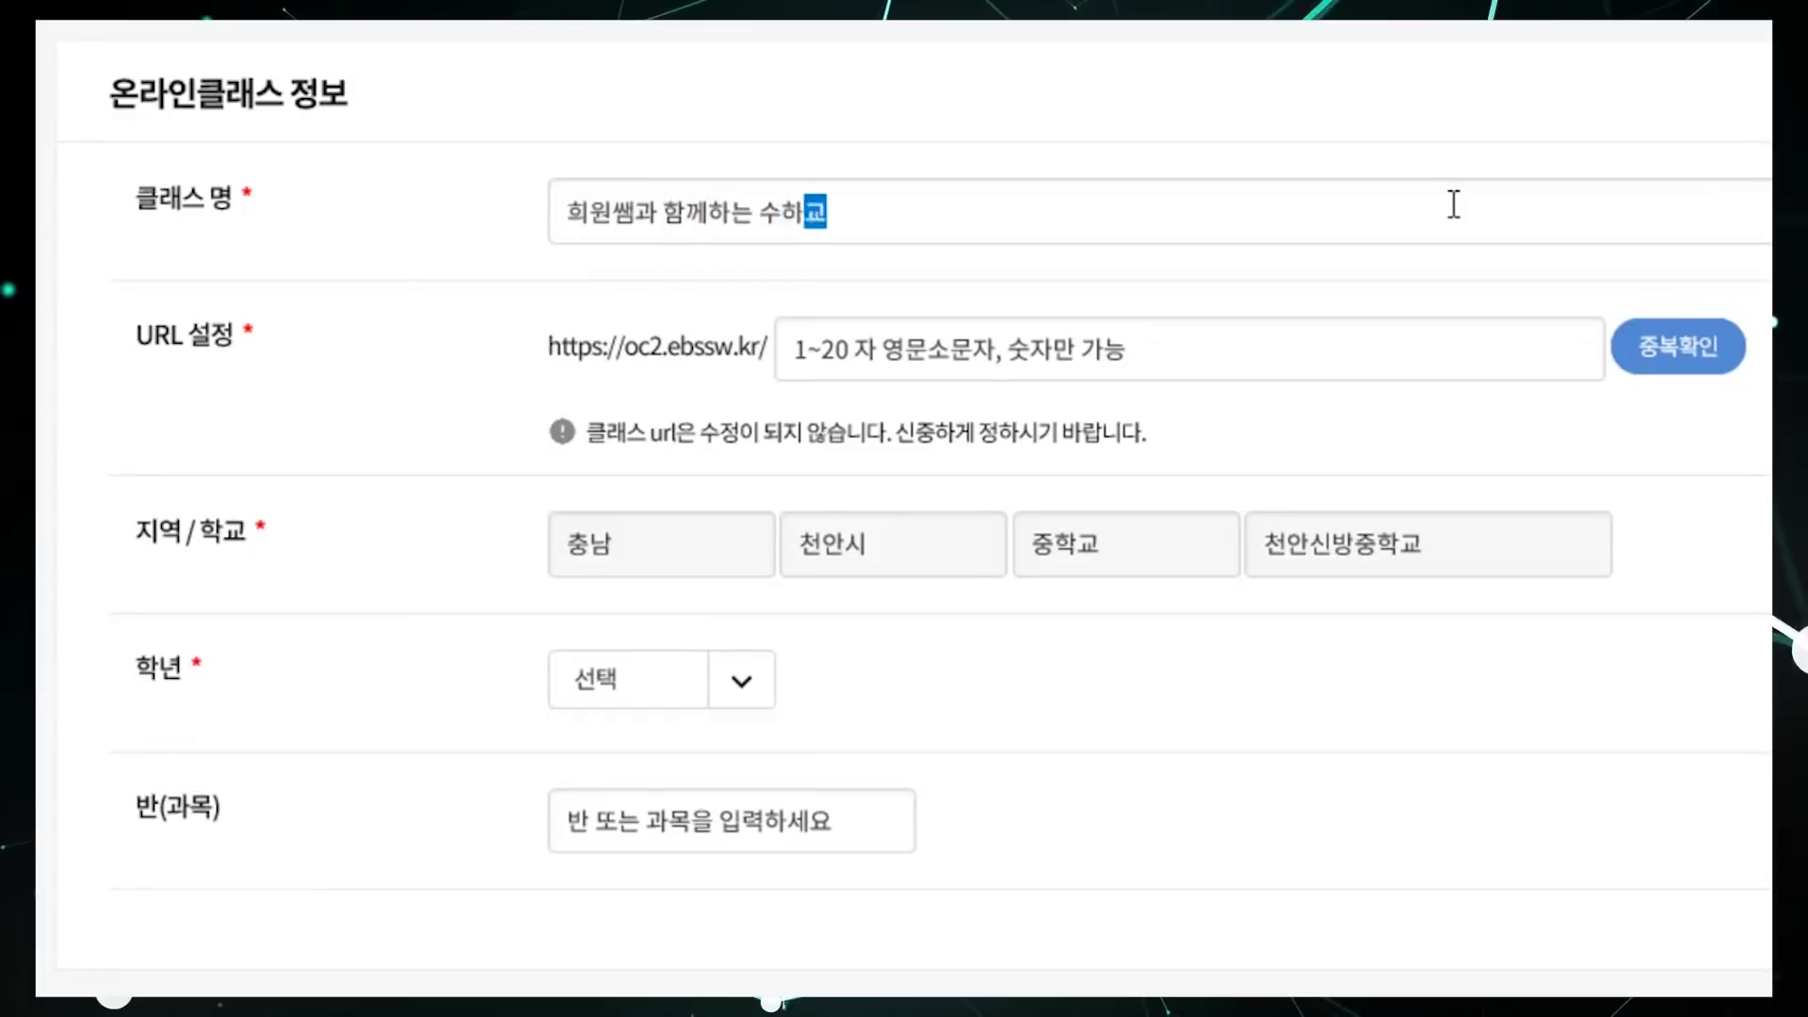
text(학교실)
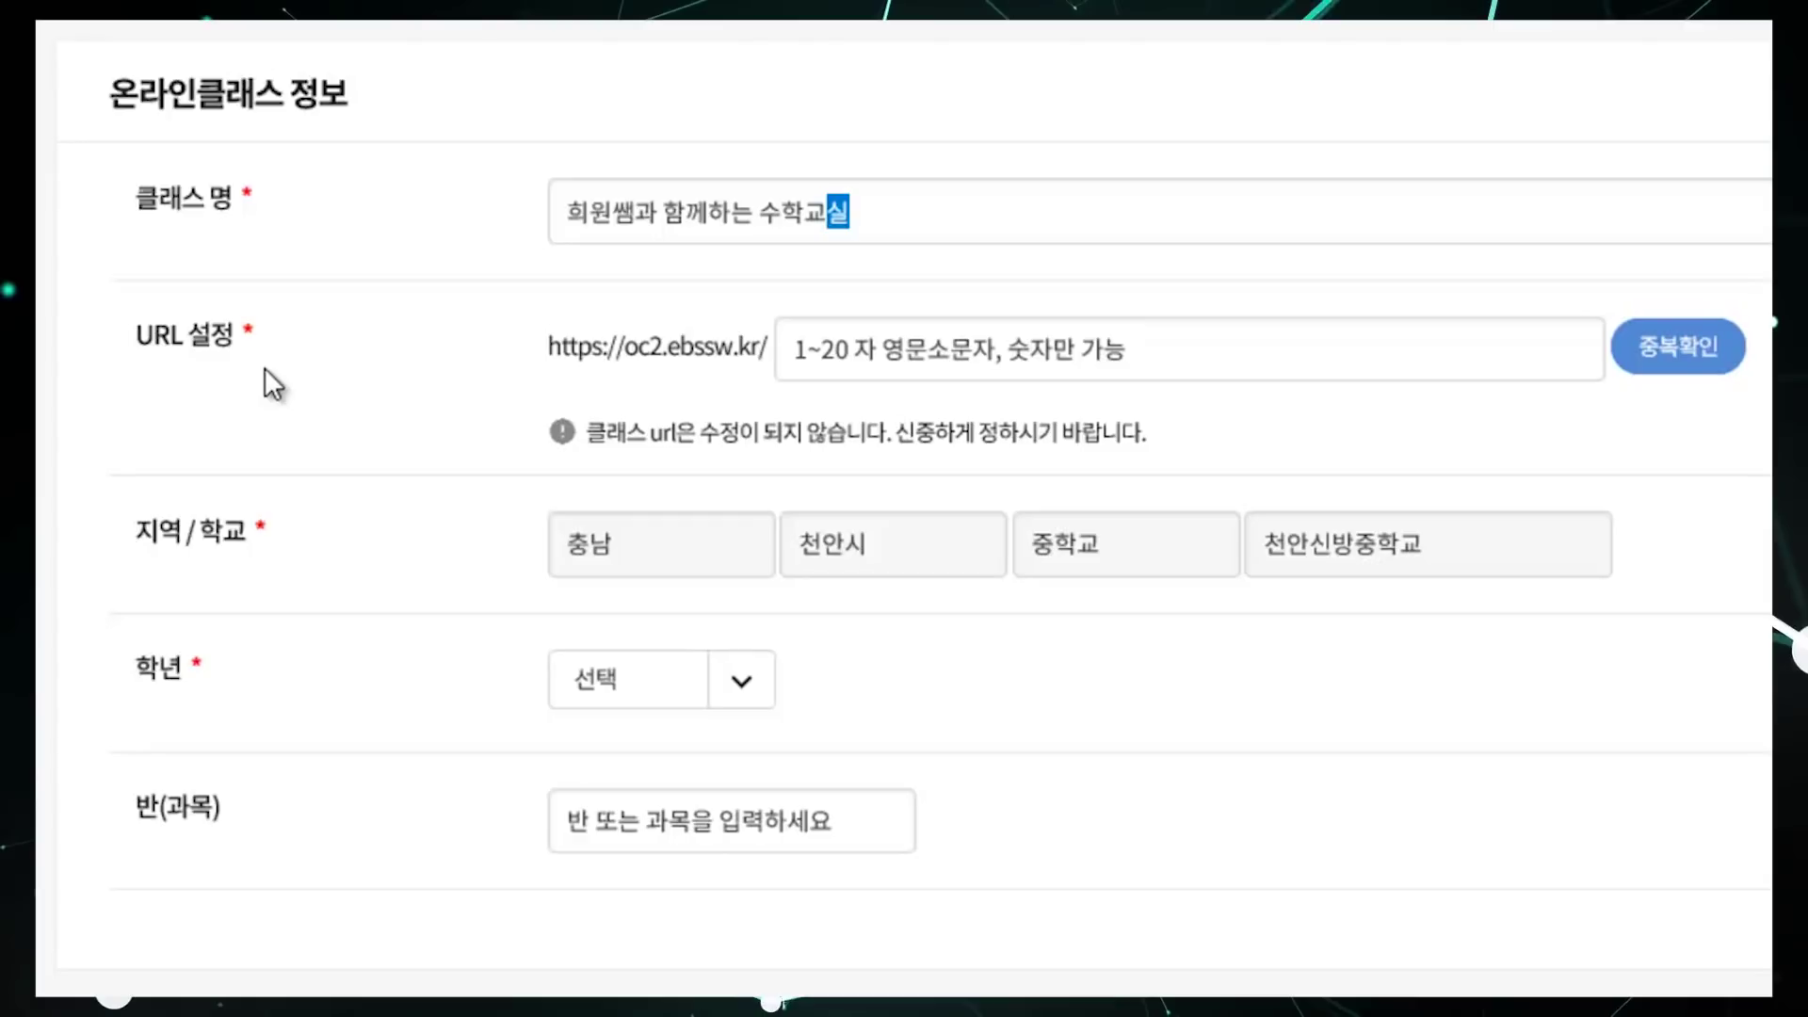
Step: Set the class URL to chungnamebs and confirm it is available
click(874, 322)
text(chungnamebs)
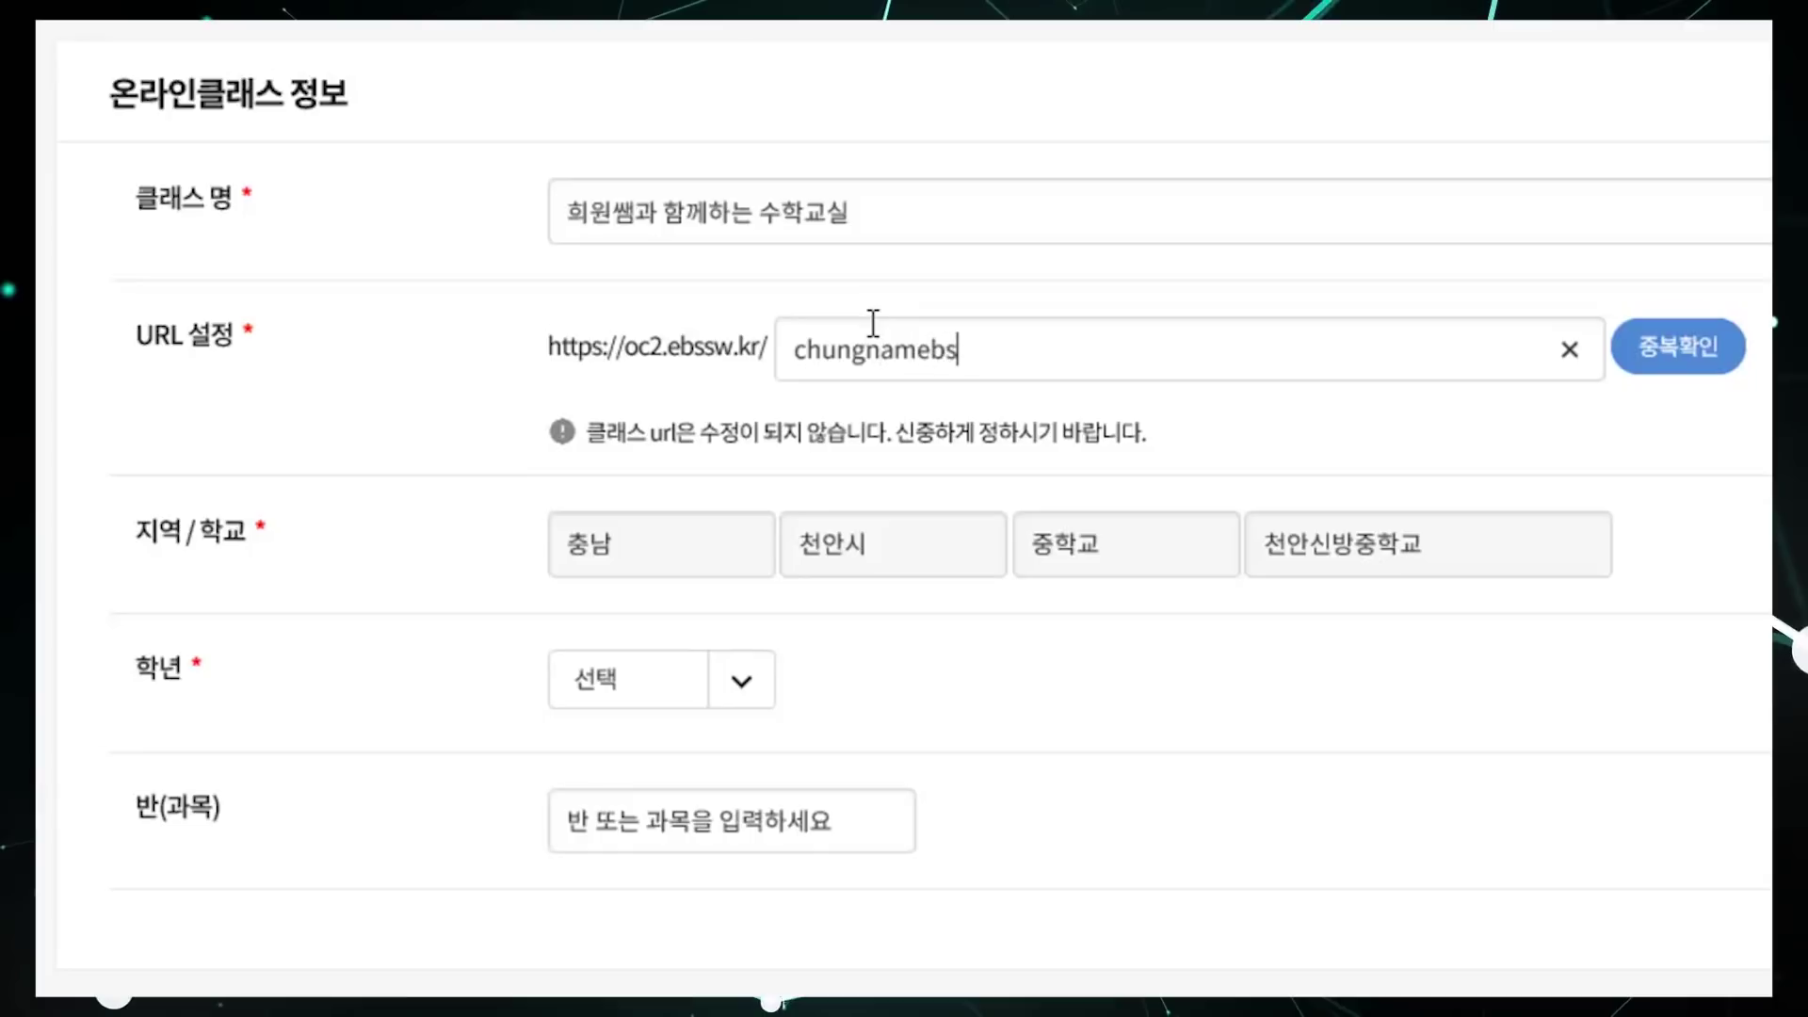
click(1710, 344)
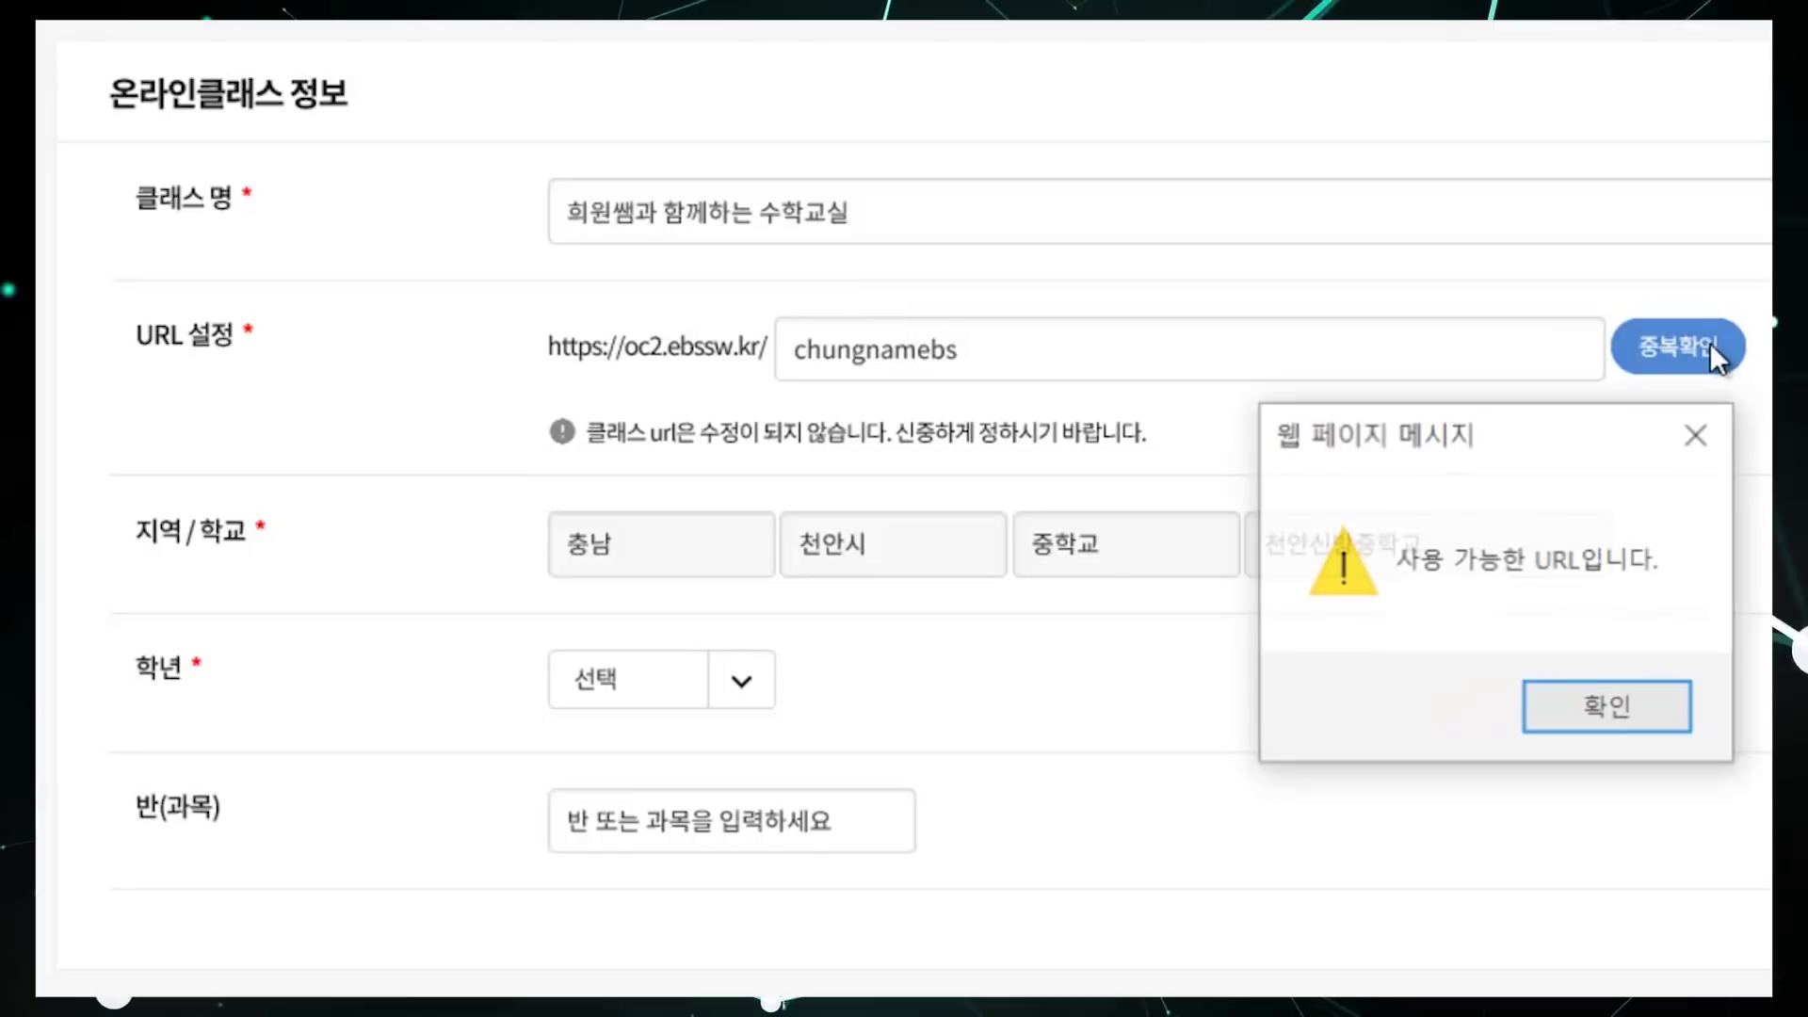
click(1607, 697)
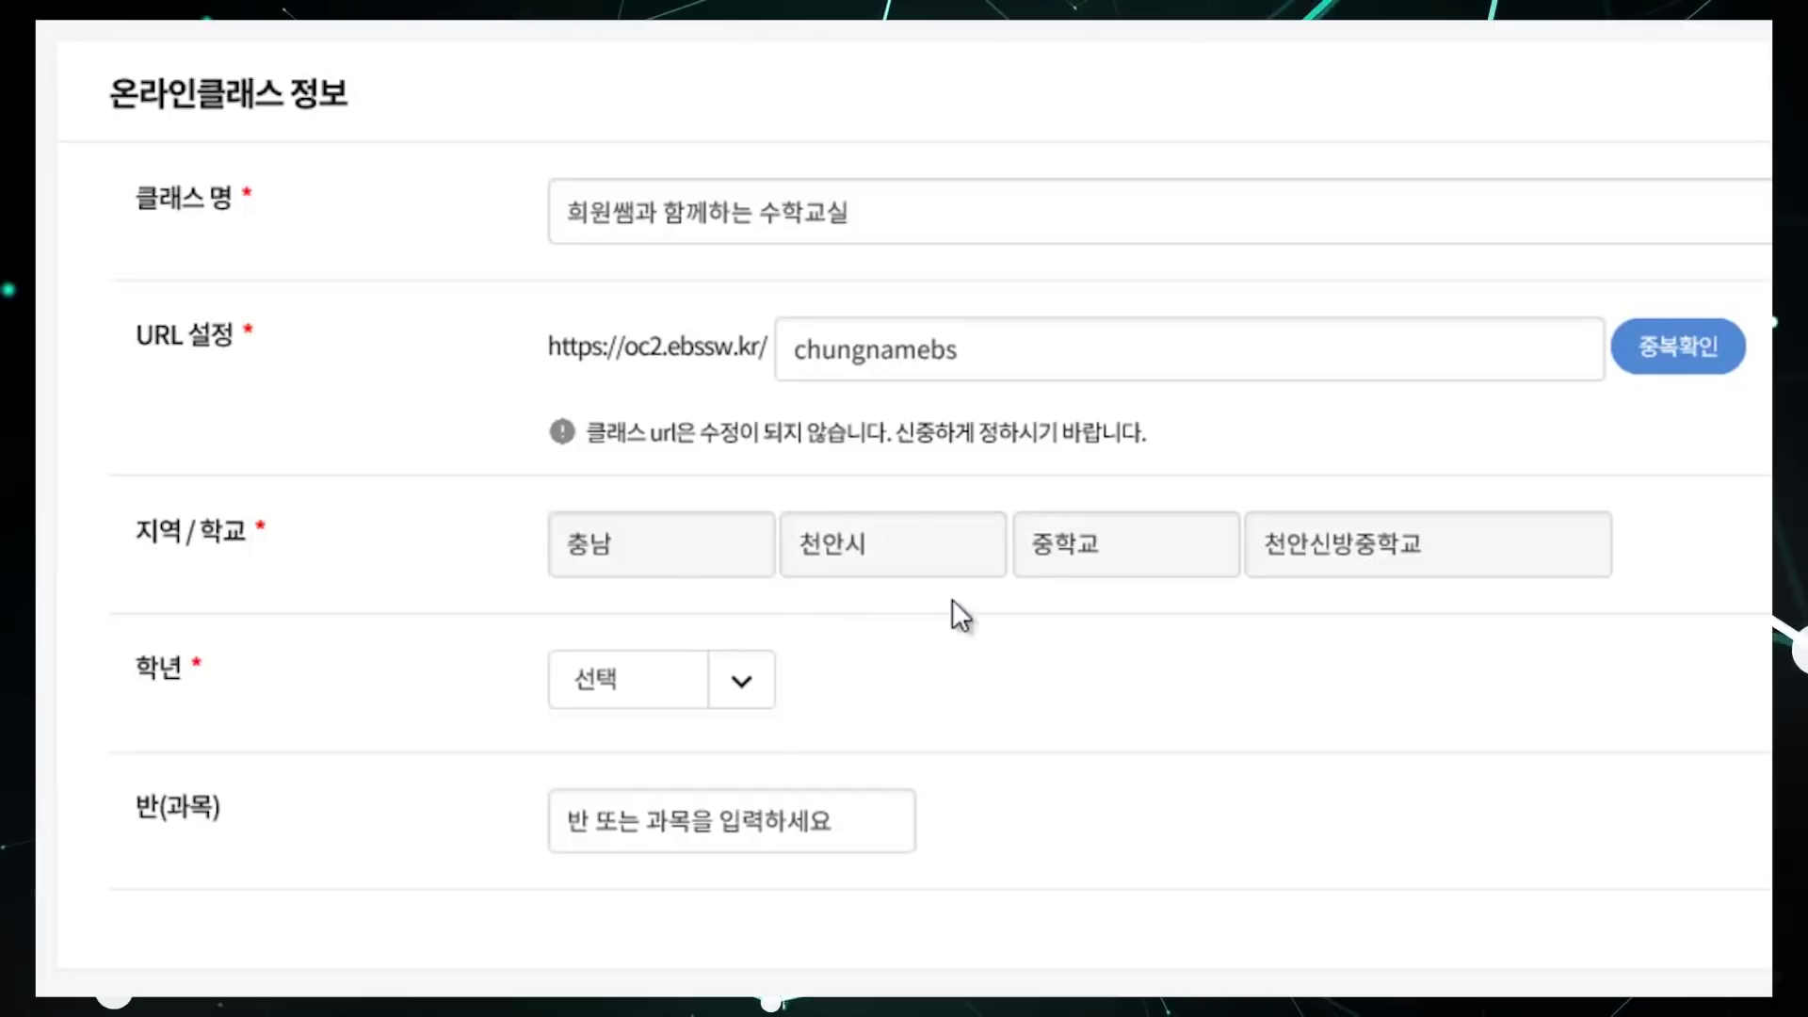
Step: Set the class grade to 1학년 and submit the application with 등록
click(657, 697)
click(663, 791)
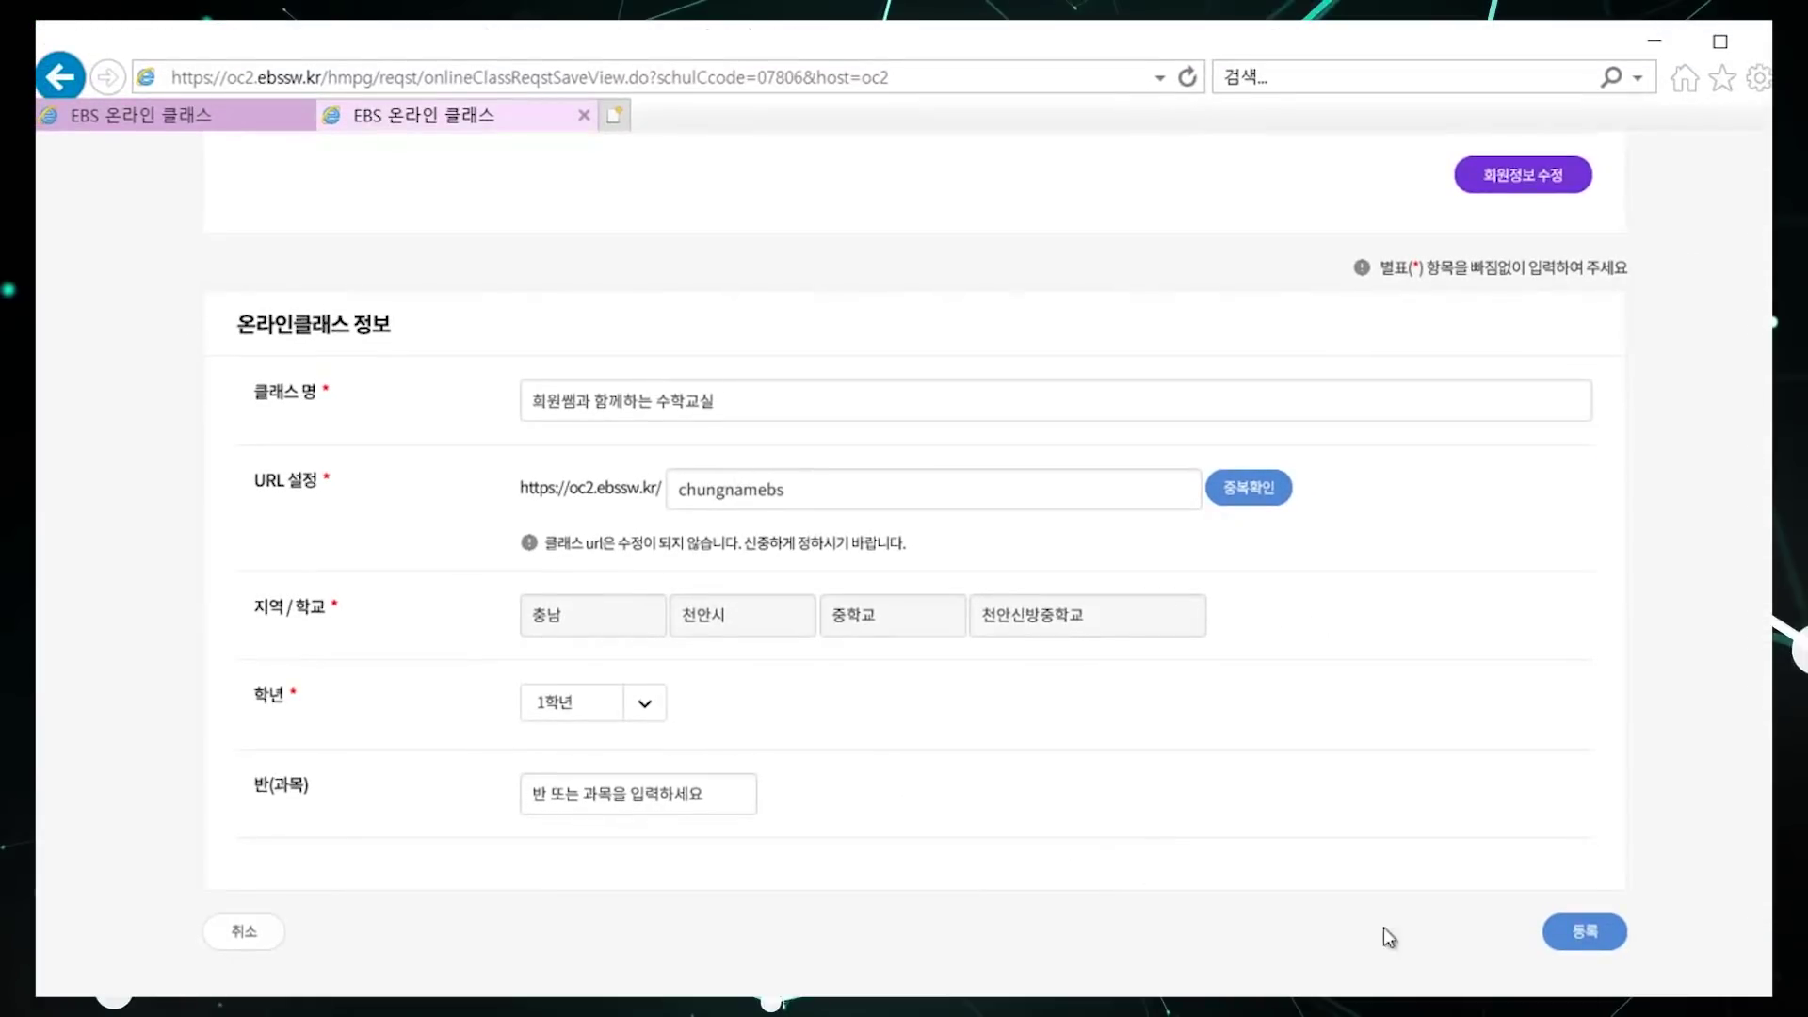
click(1586, 936)
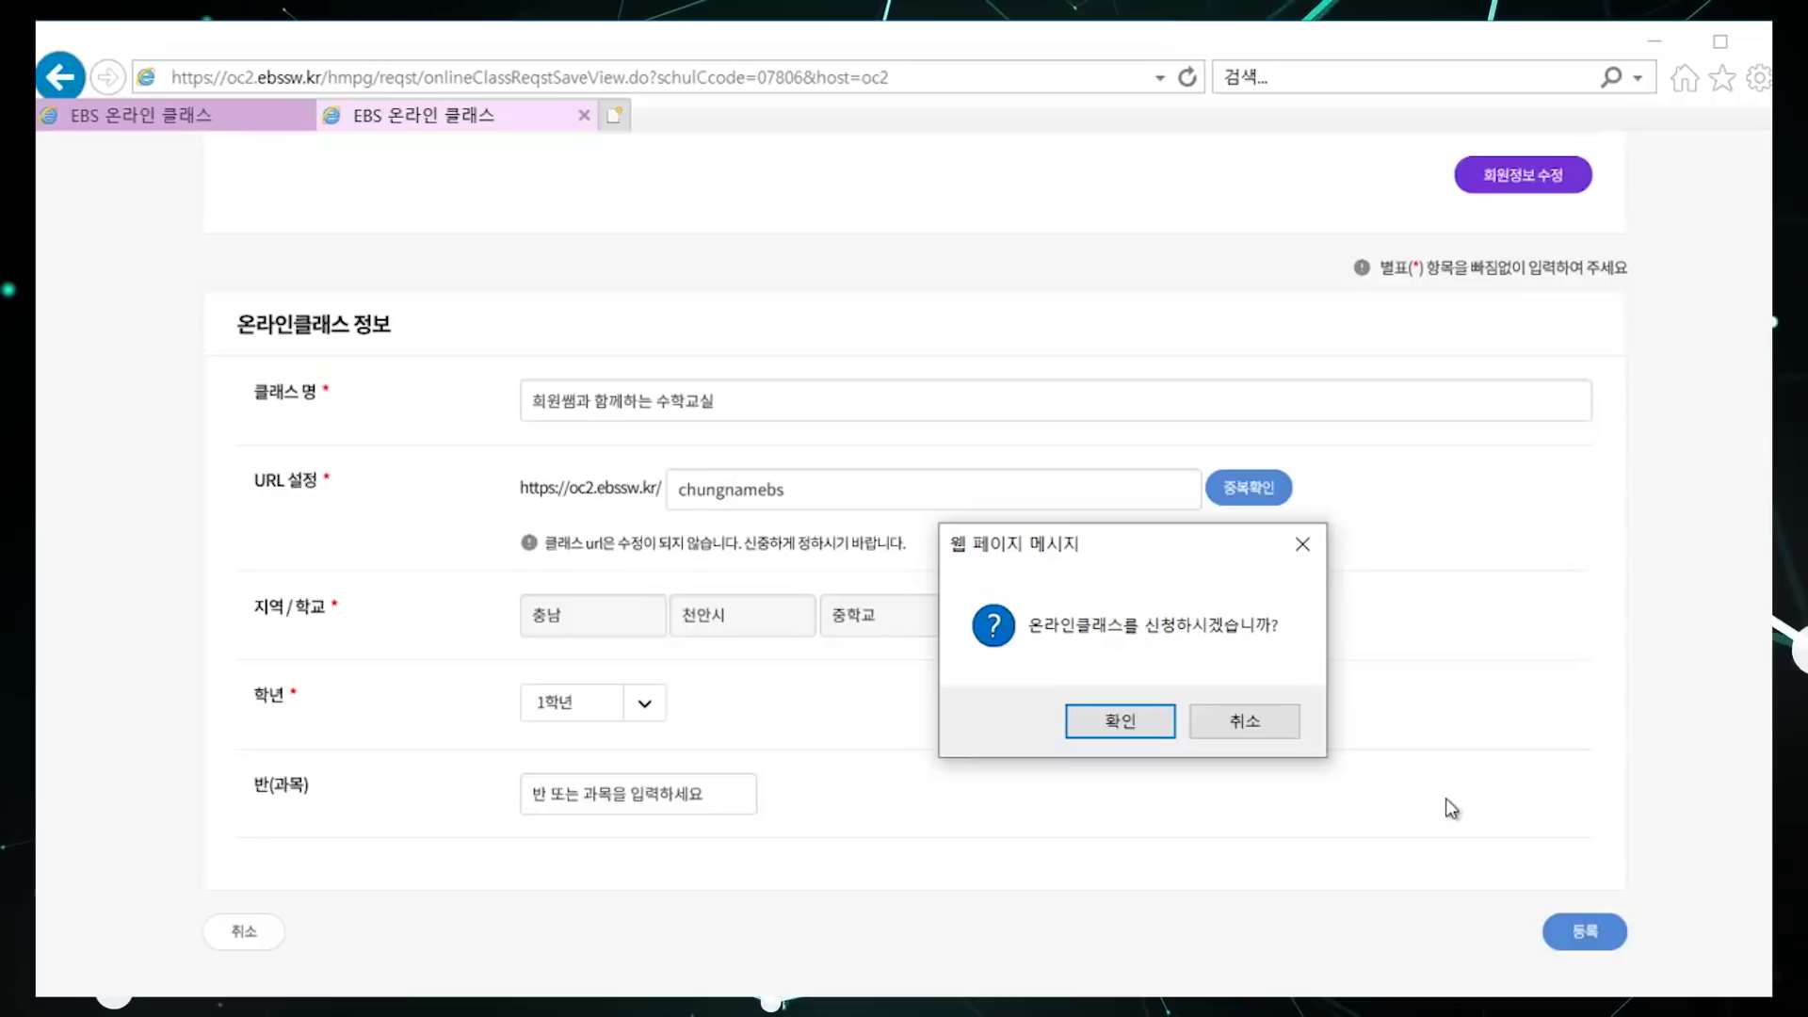
Step: Confirm the class application and acknowledge the 클래스가 생성되었습니다 alert
click(1152, 738)
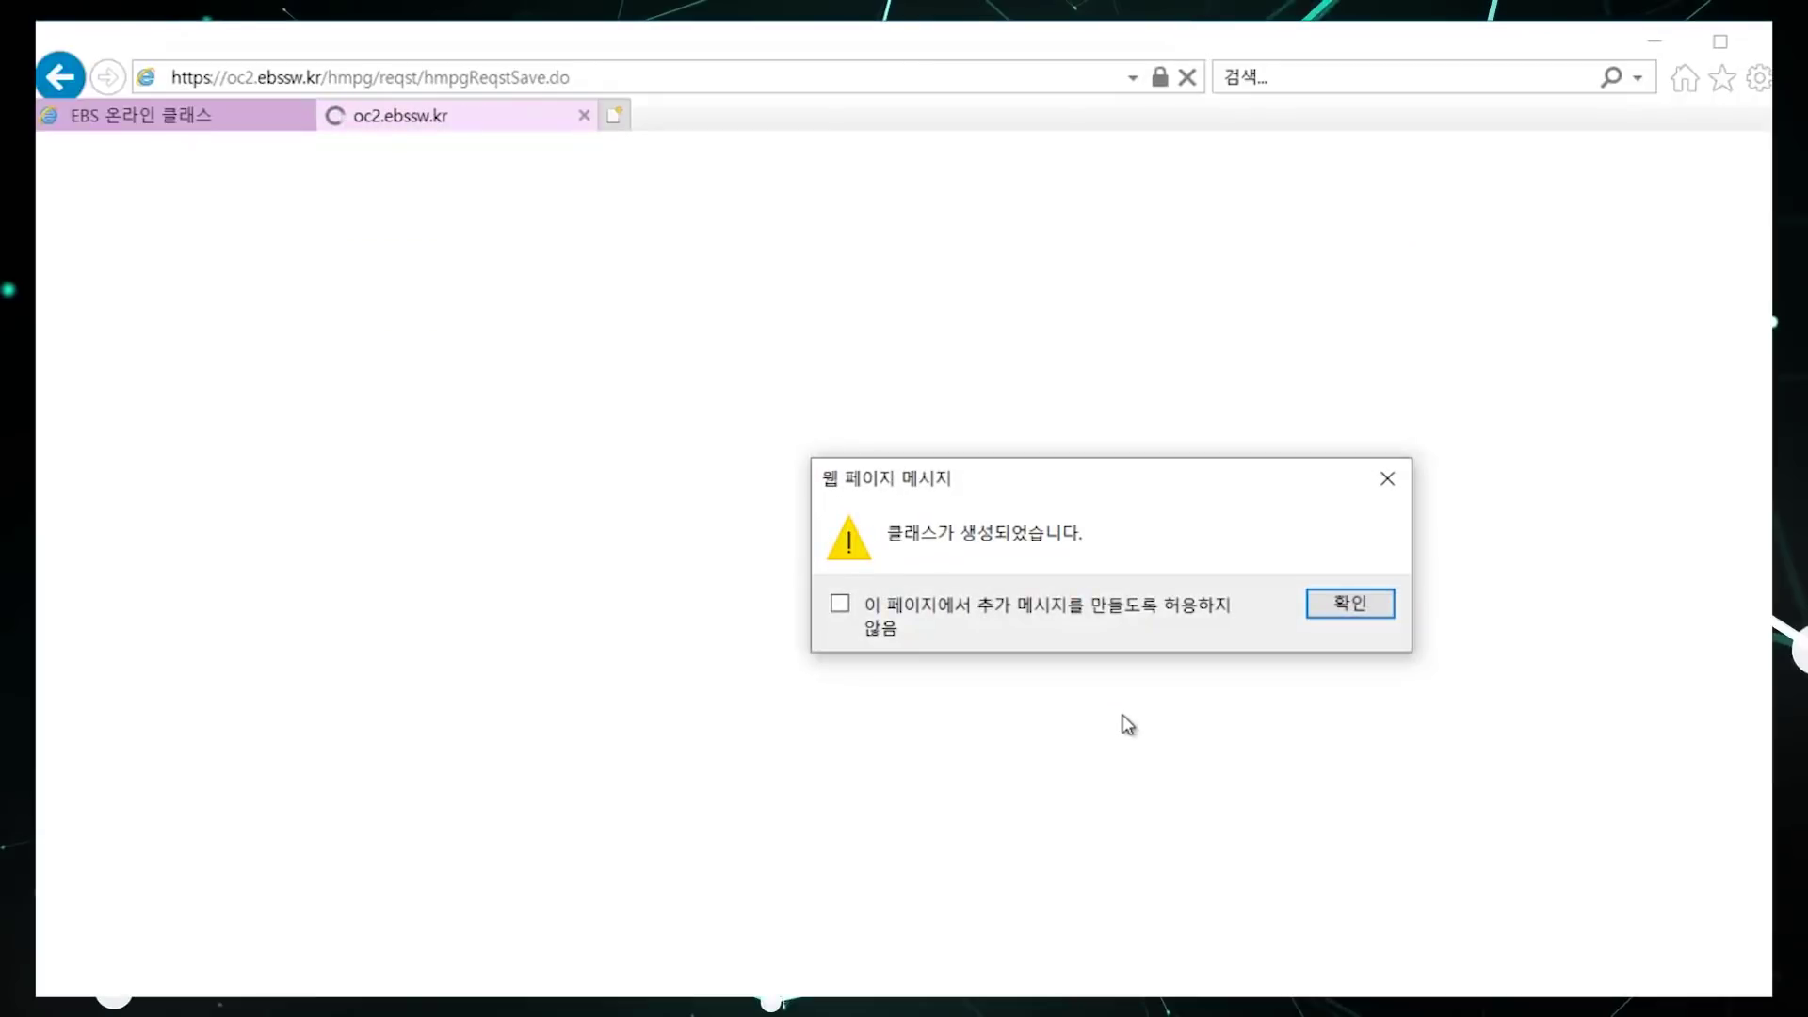
click(1332, 617)
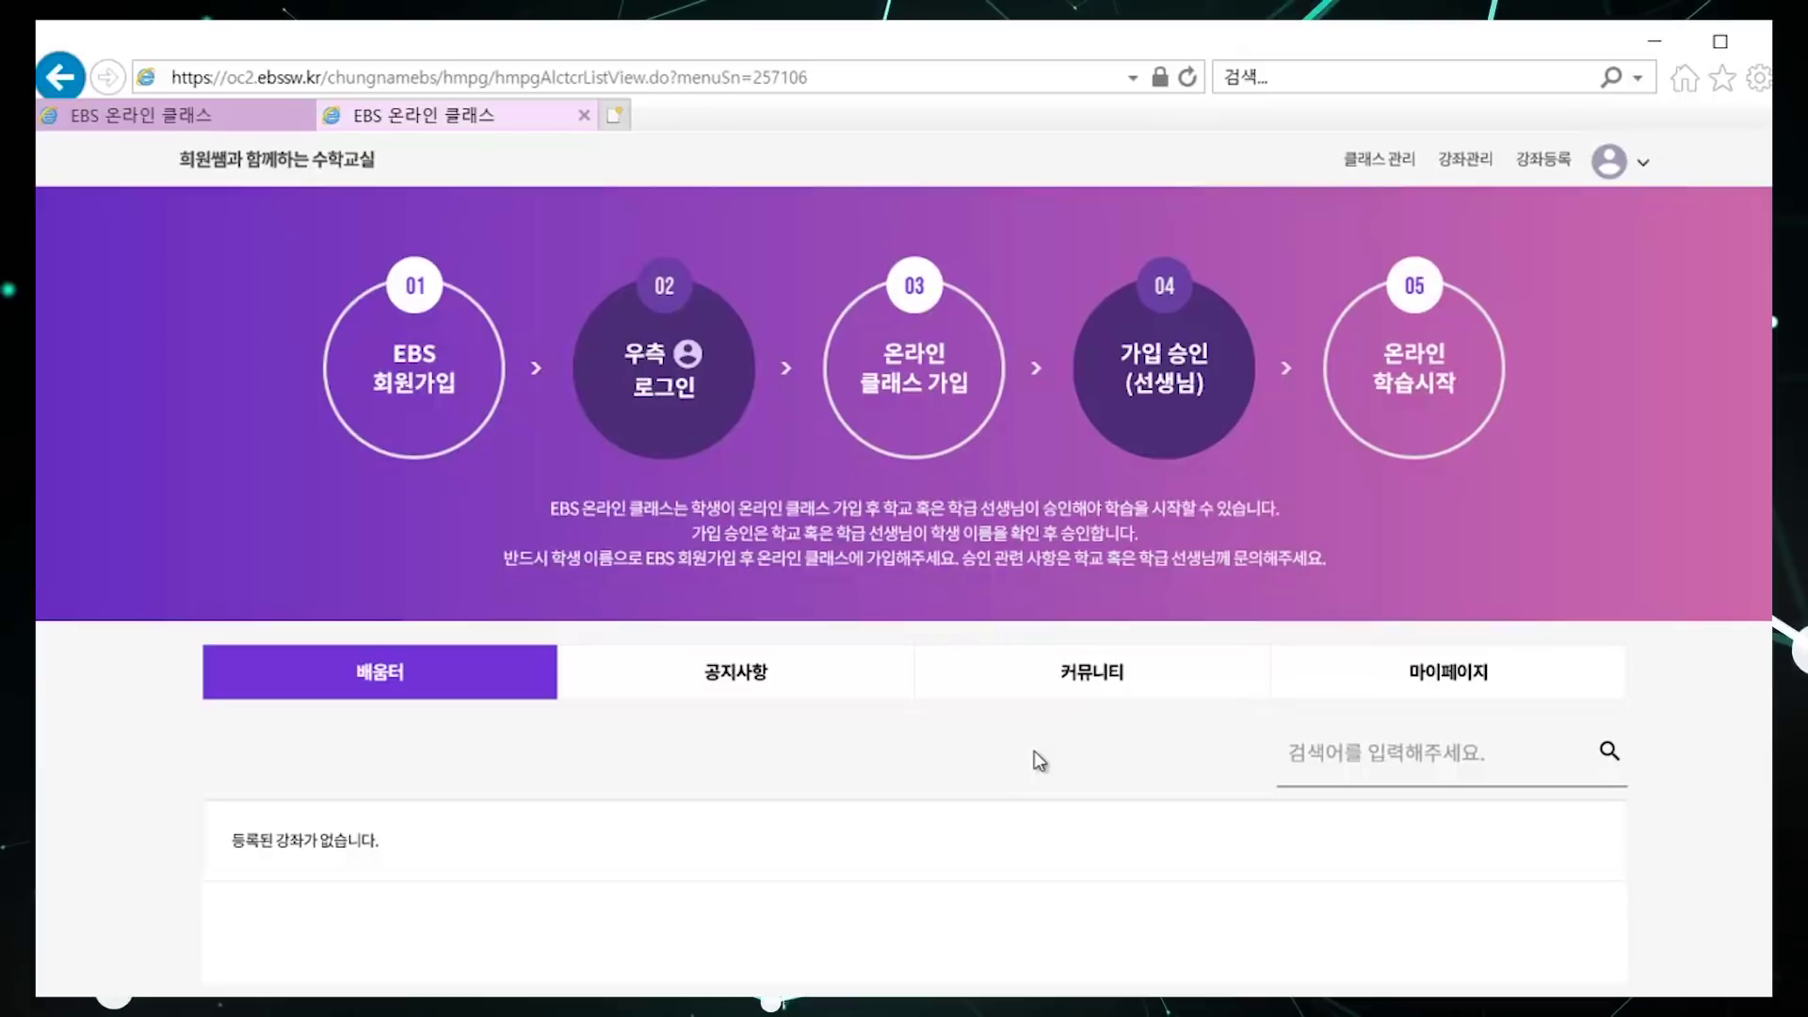
Step: View the empty 공지사항 board, then switch to the 커뮤니티 board
click(752, 676)
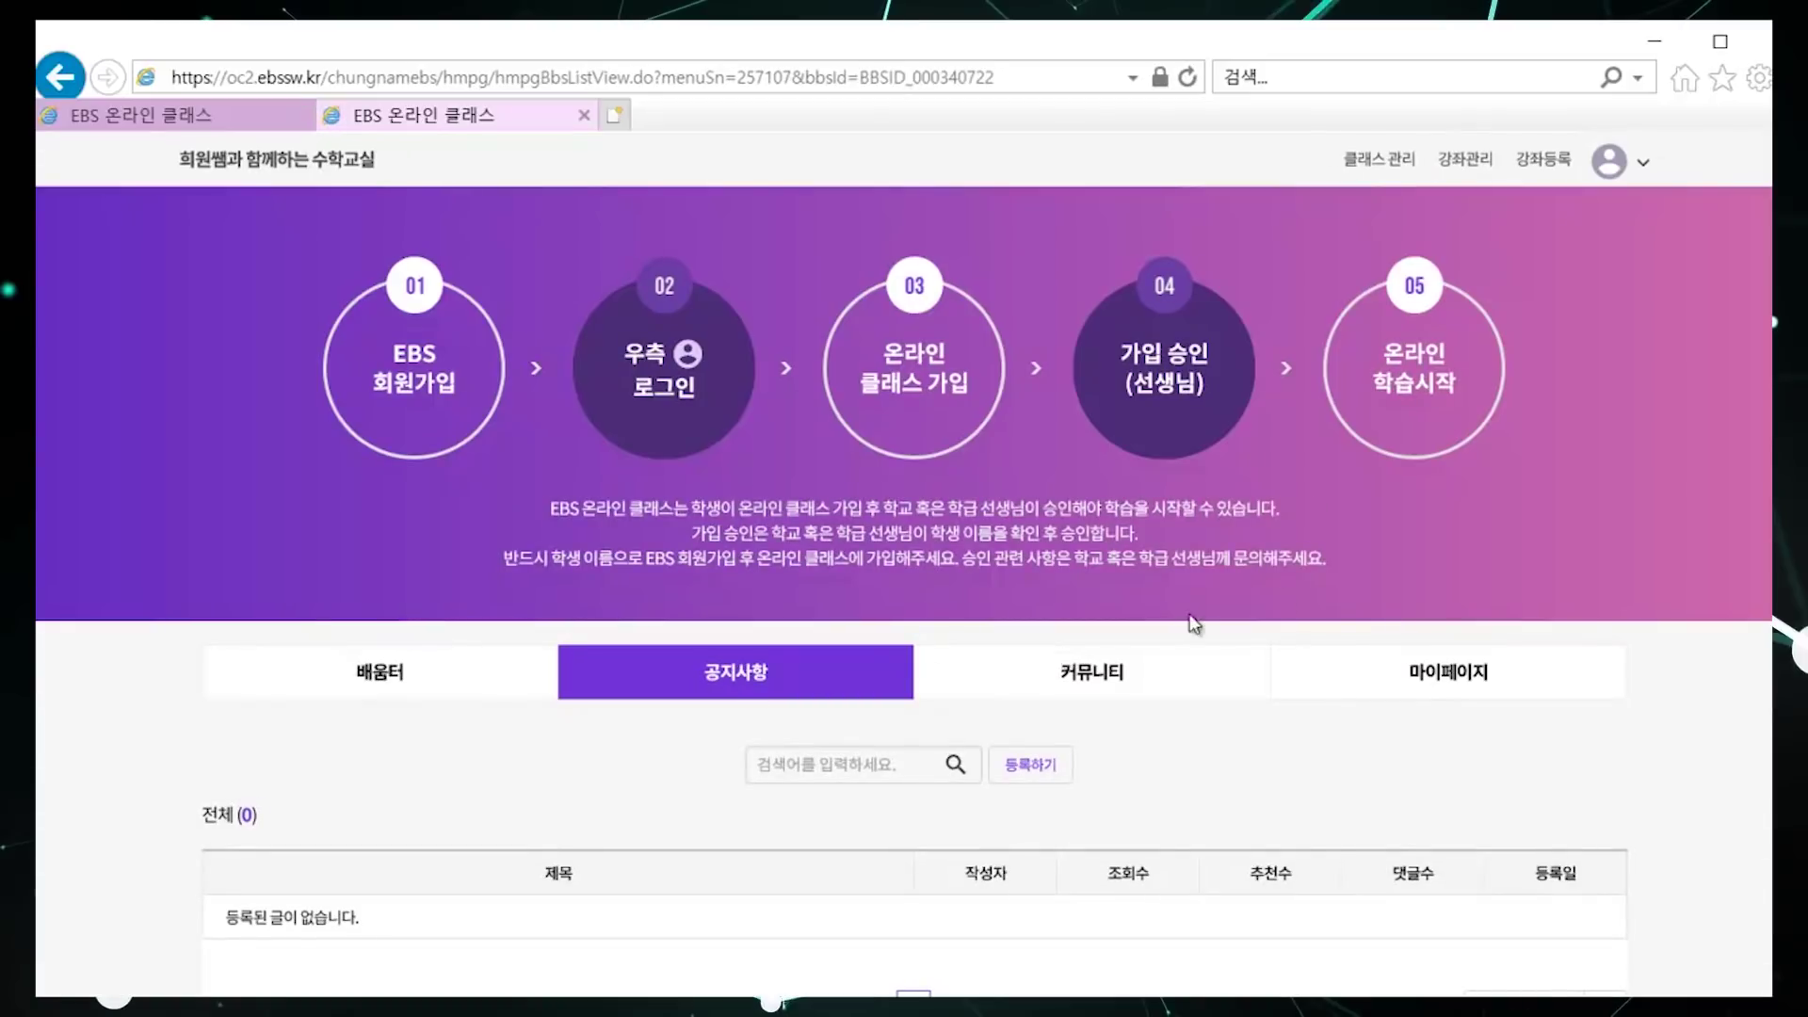
scroll(904, 562, down, 1)
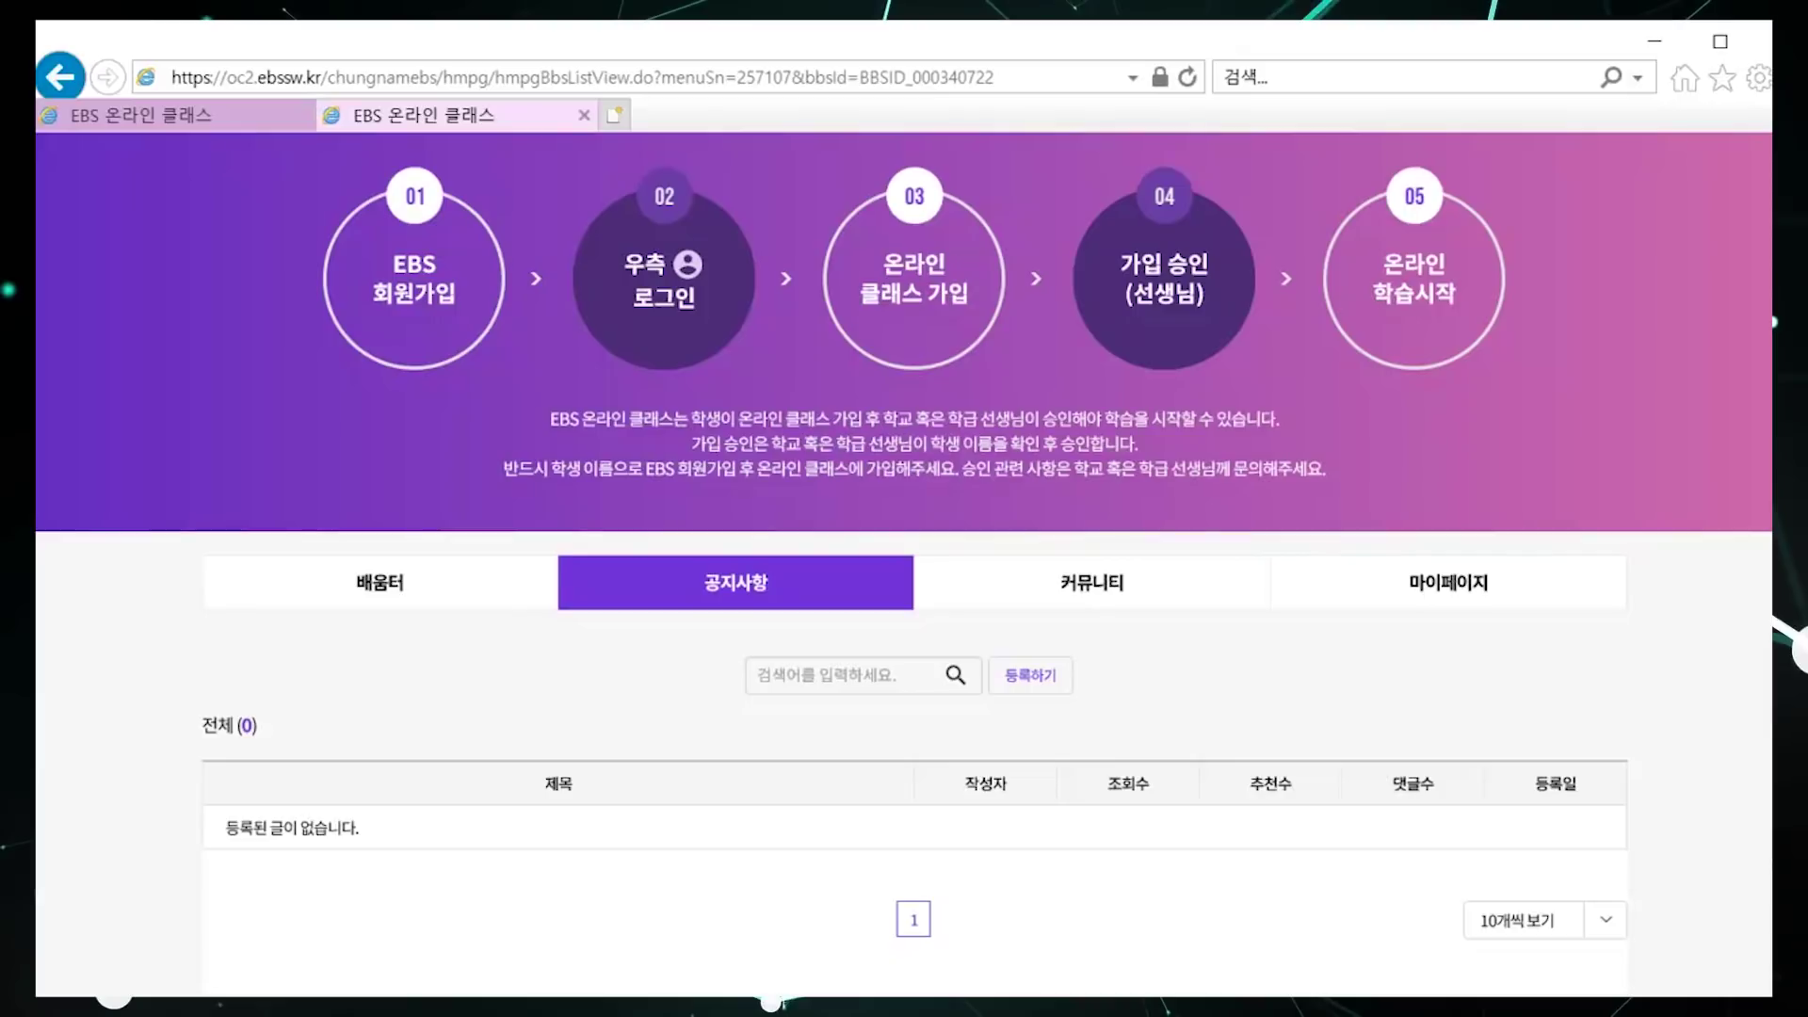
click(1098, 591)
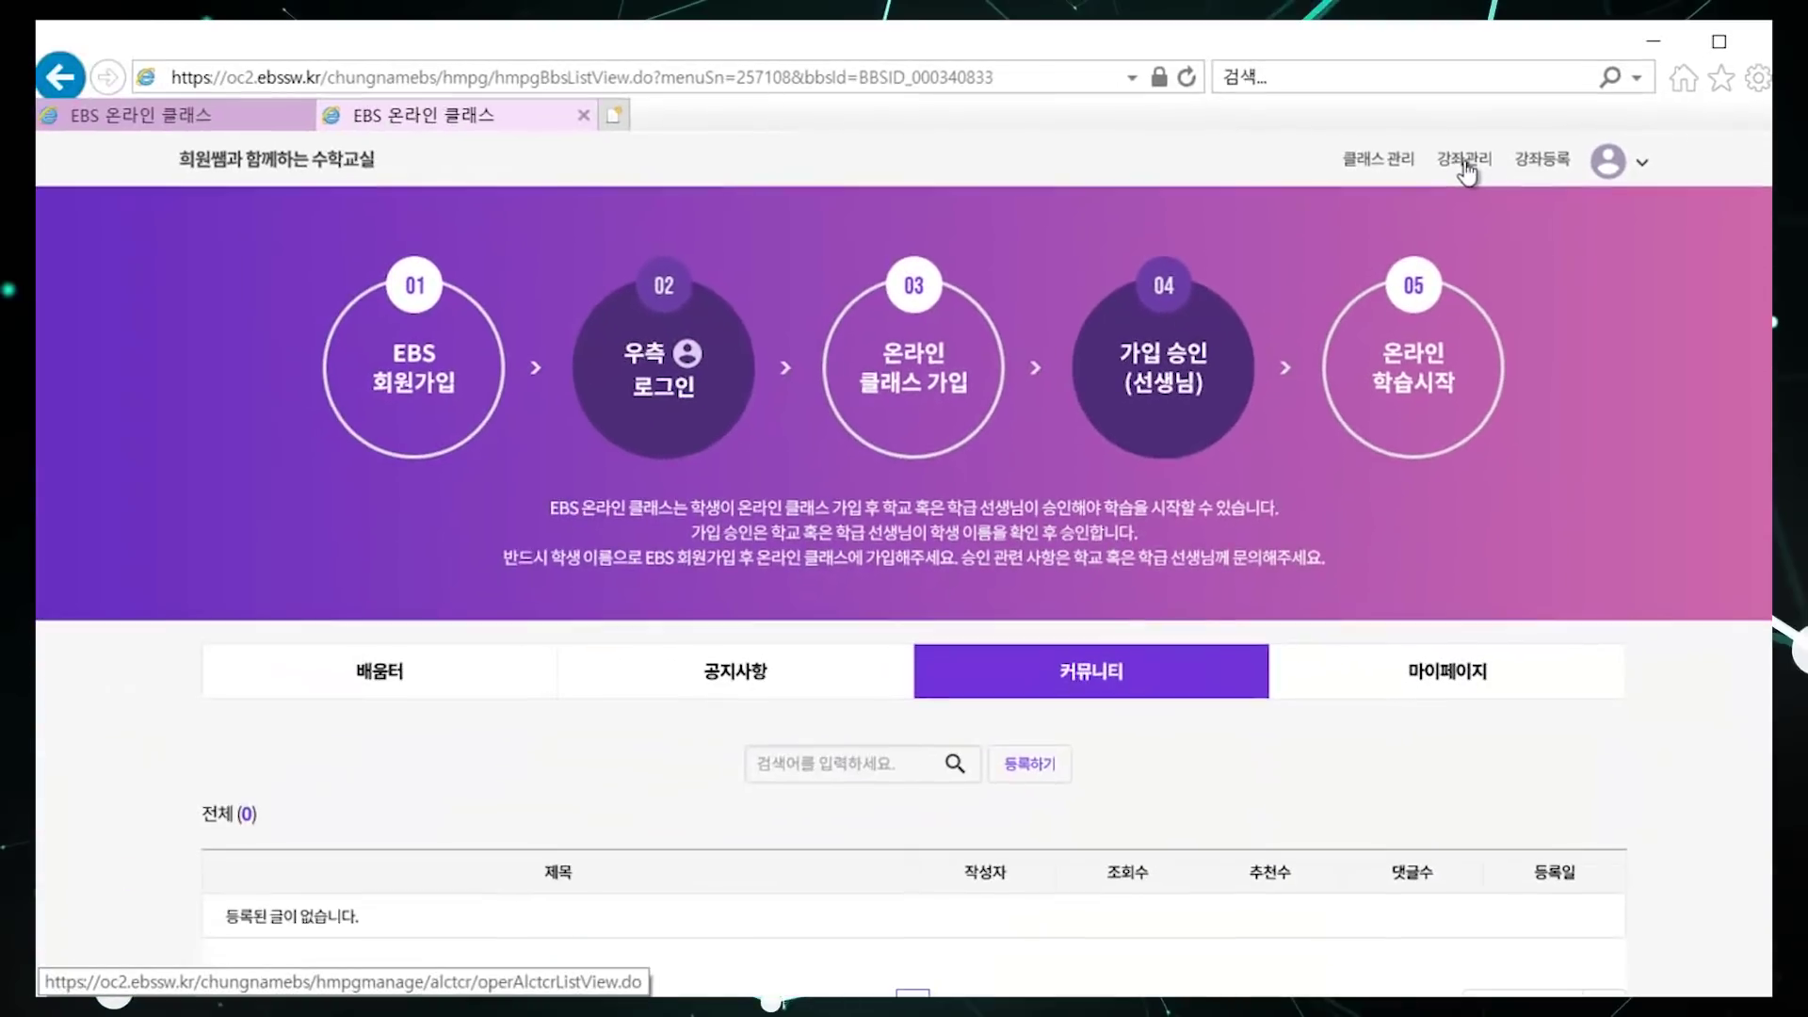
Step: Go to 강좌관리 > 온라인 클래스 관리 > 메뉴 관리 to view the class menus
click(1034, 355)
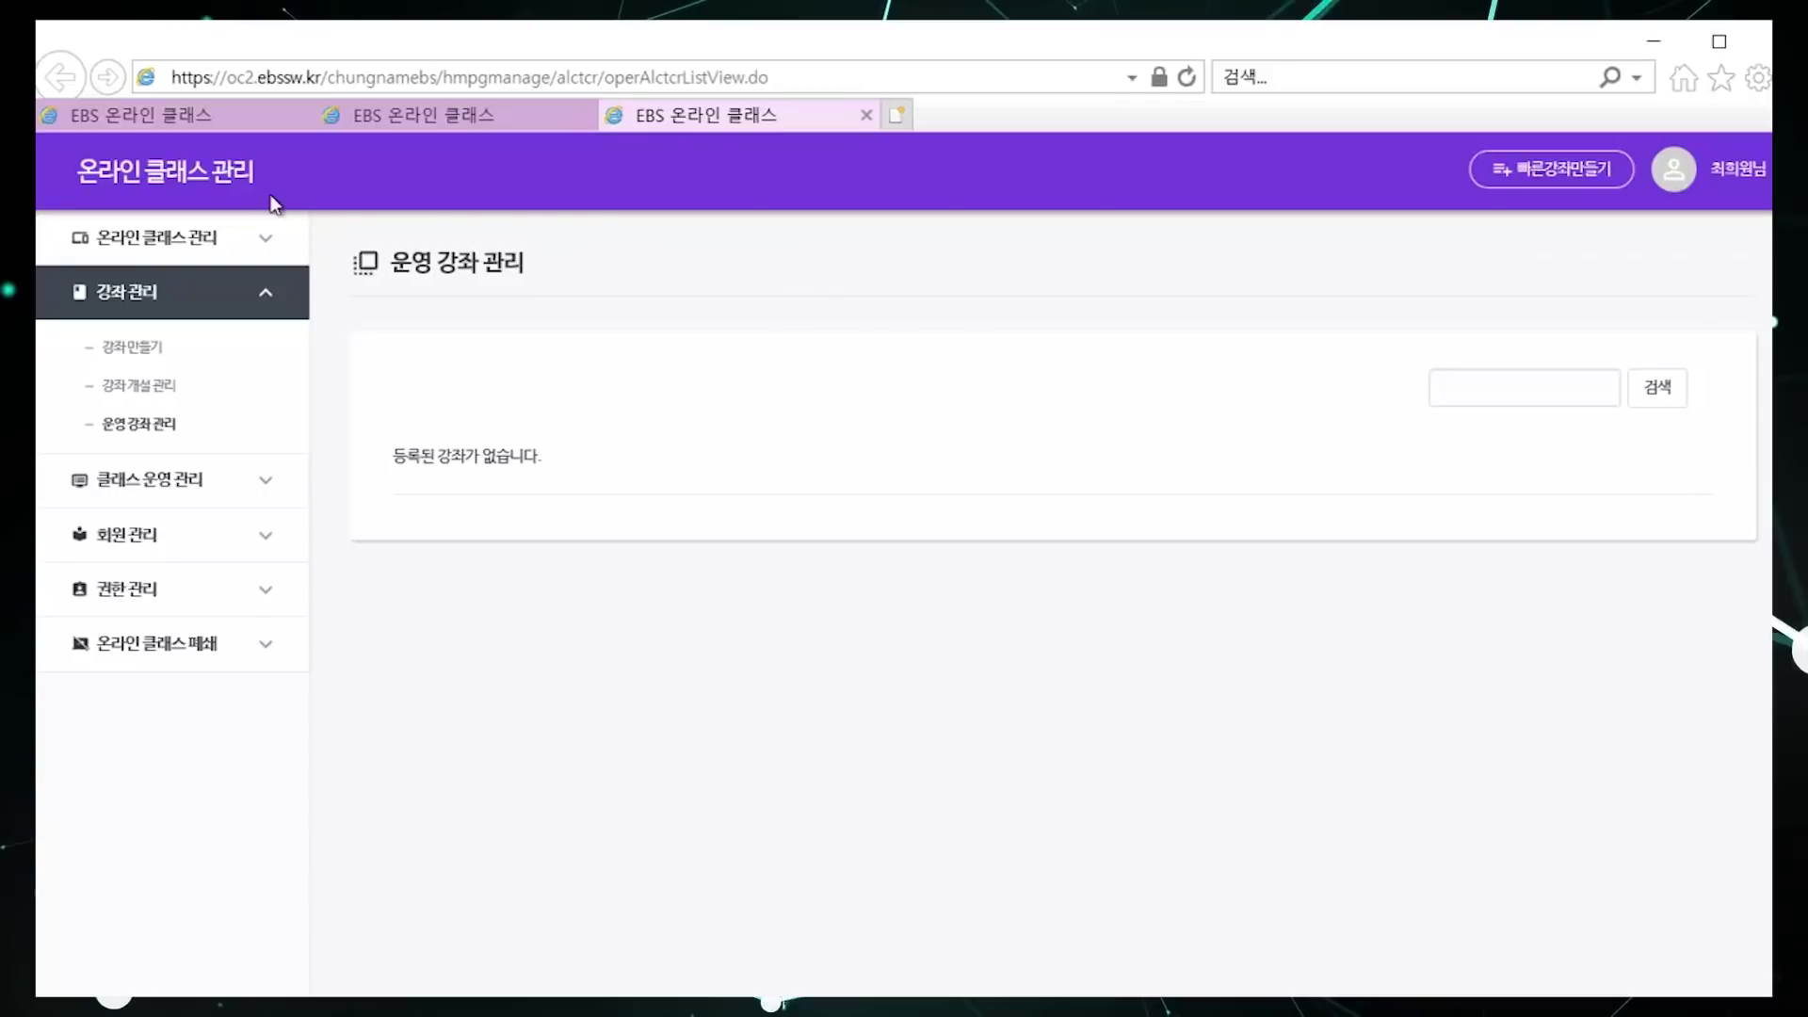
click(220, 244)
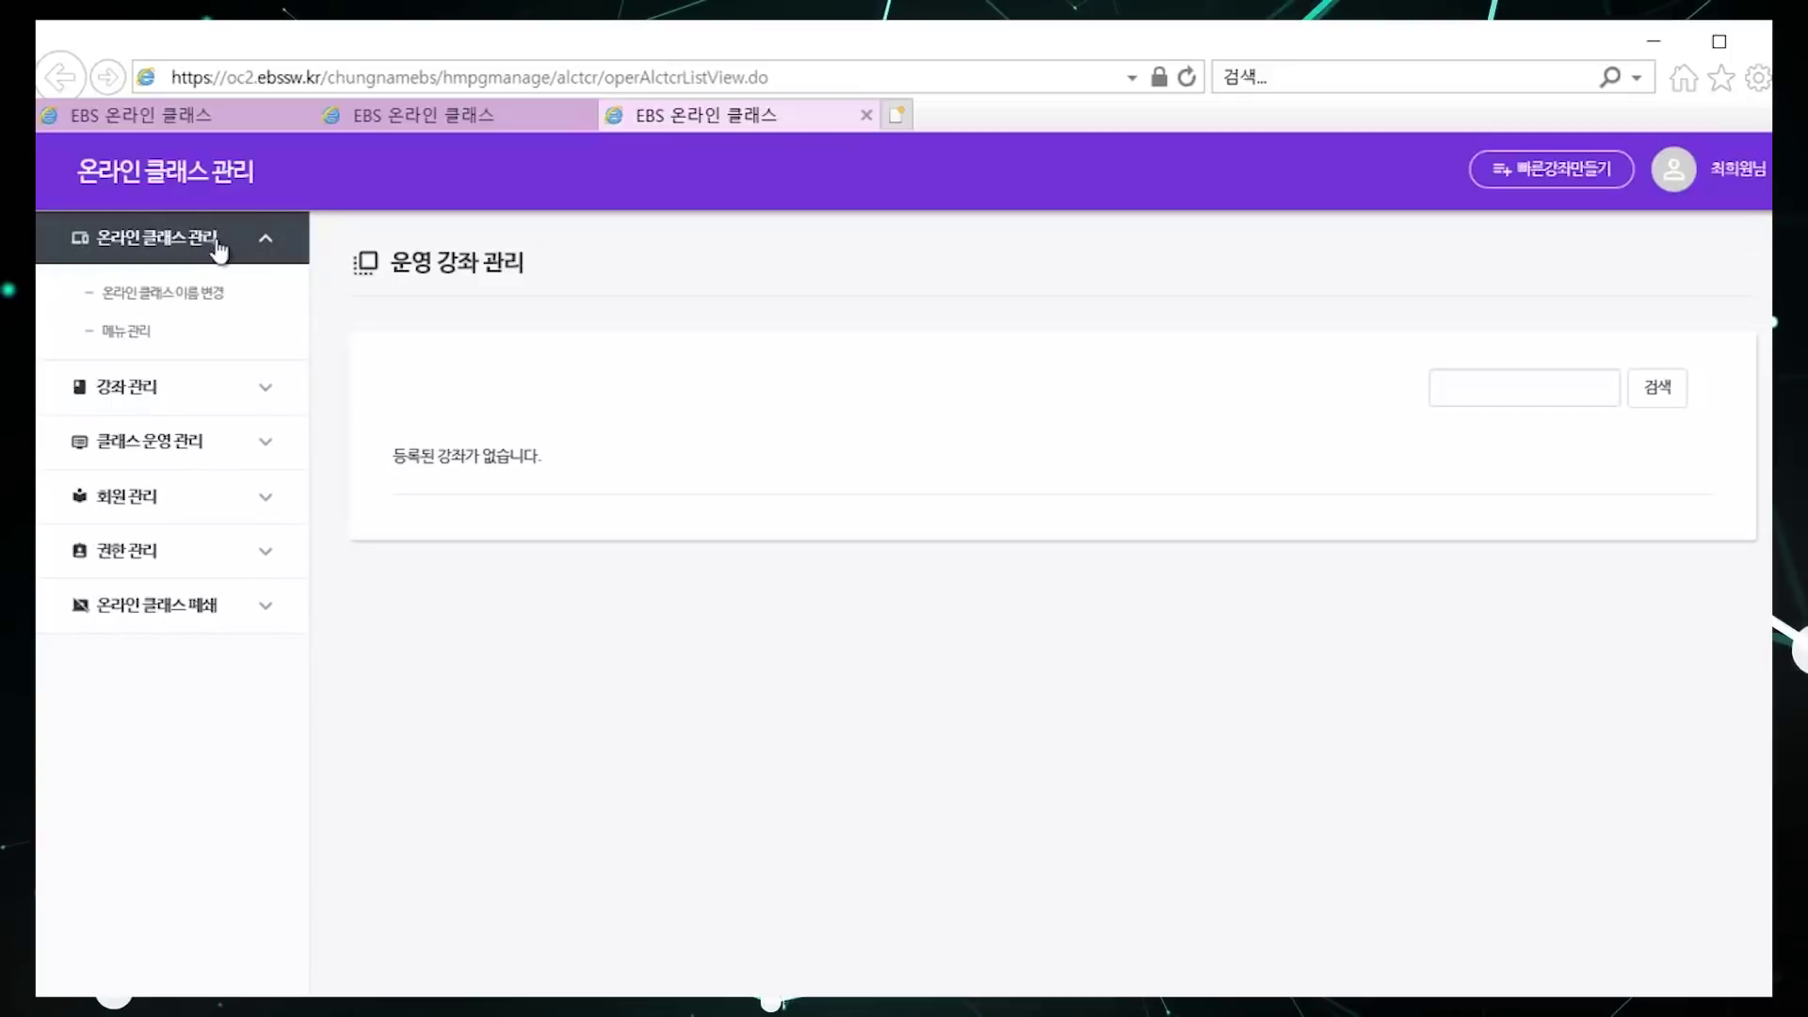
click(142, 341)
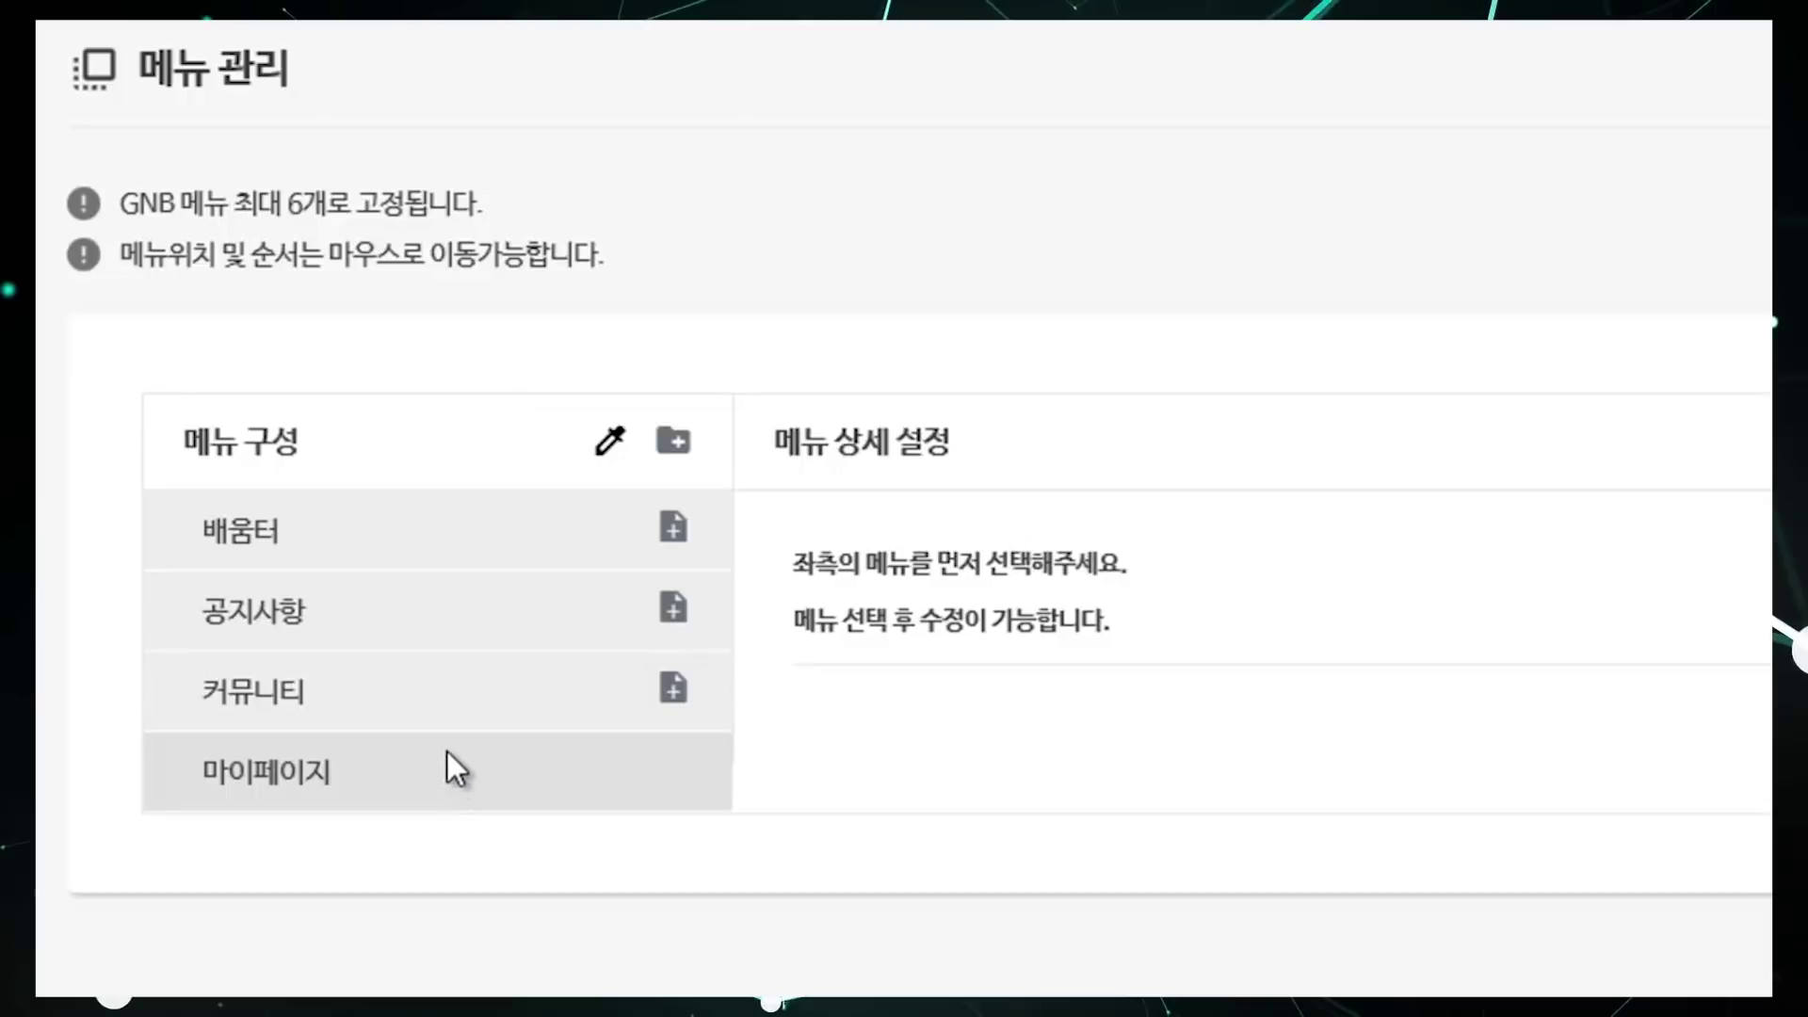
Step: Add a top-level menu 새메뉴 and a submenu 하위_새메뉴 under 공지사항
click(673, 442)
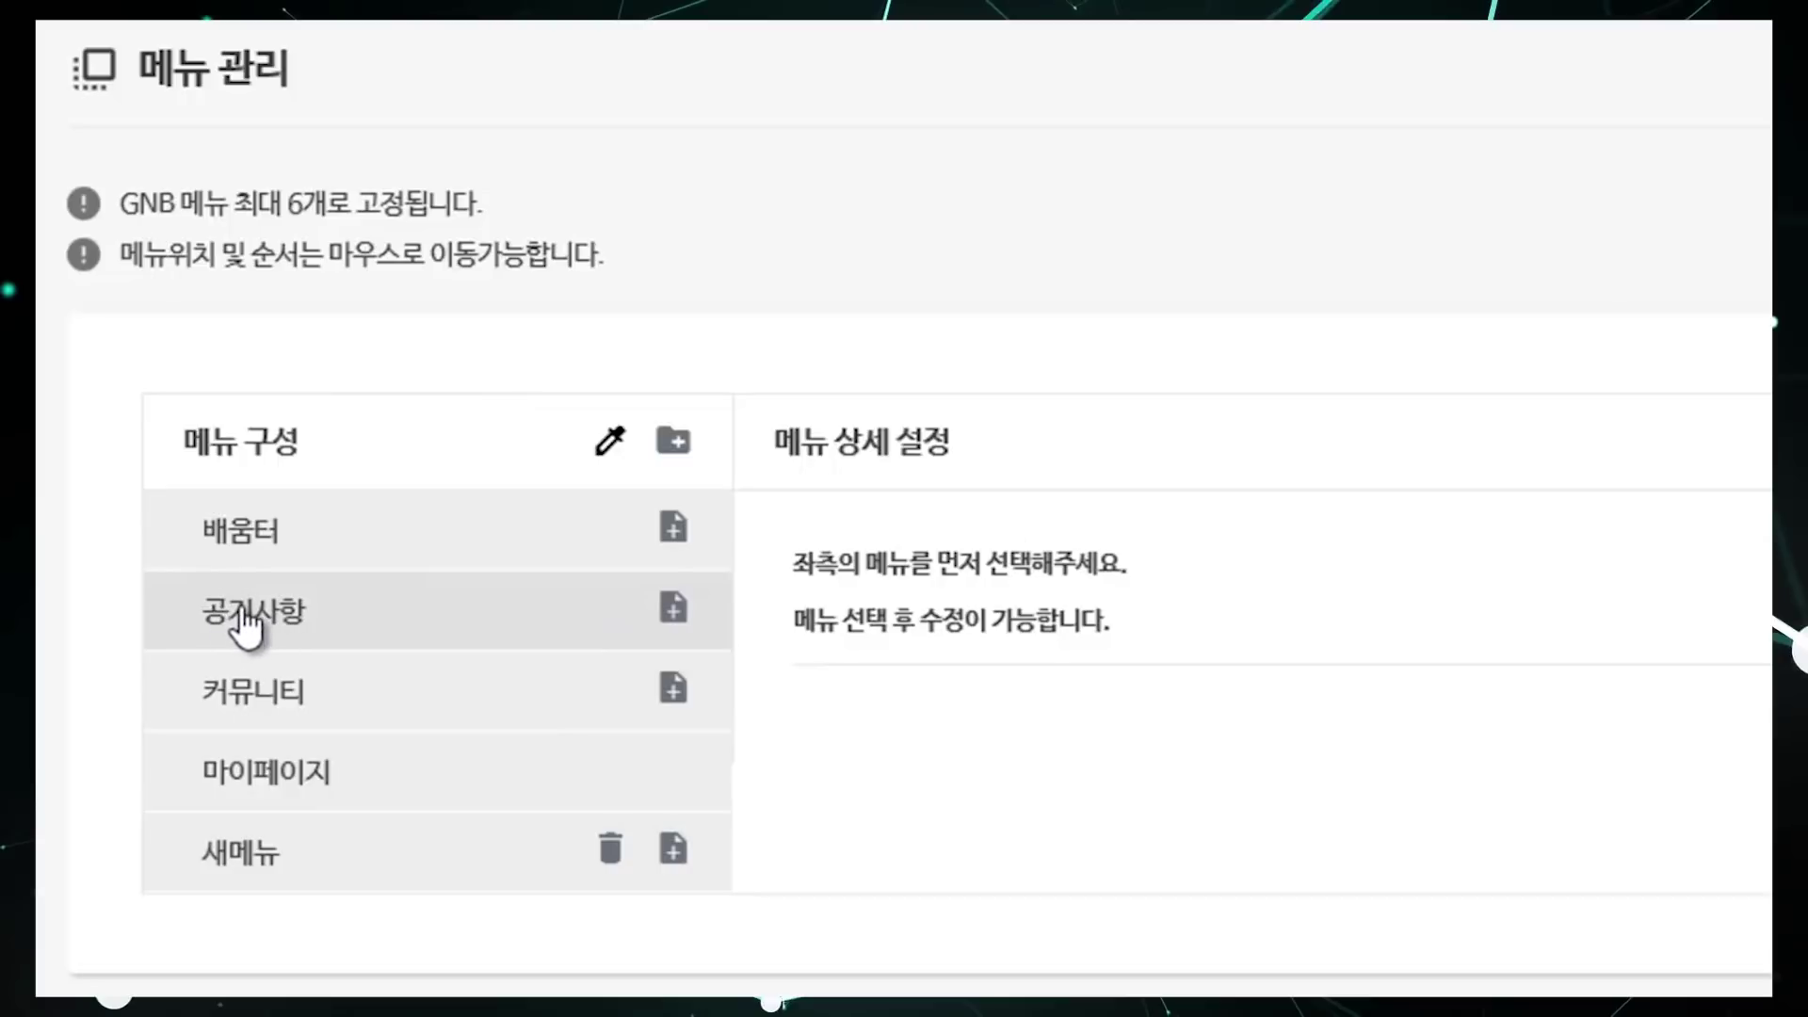
click(674, 611)
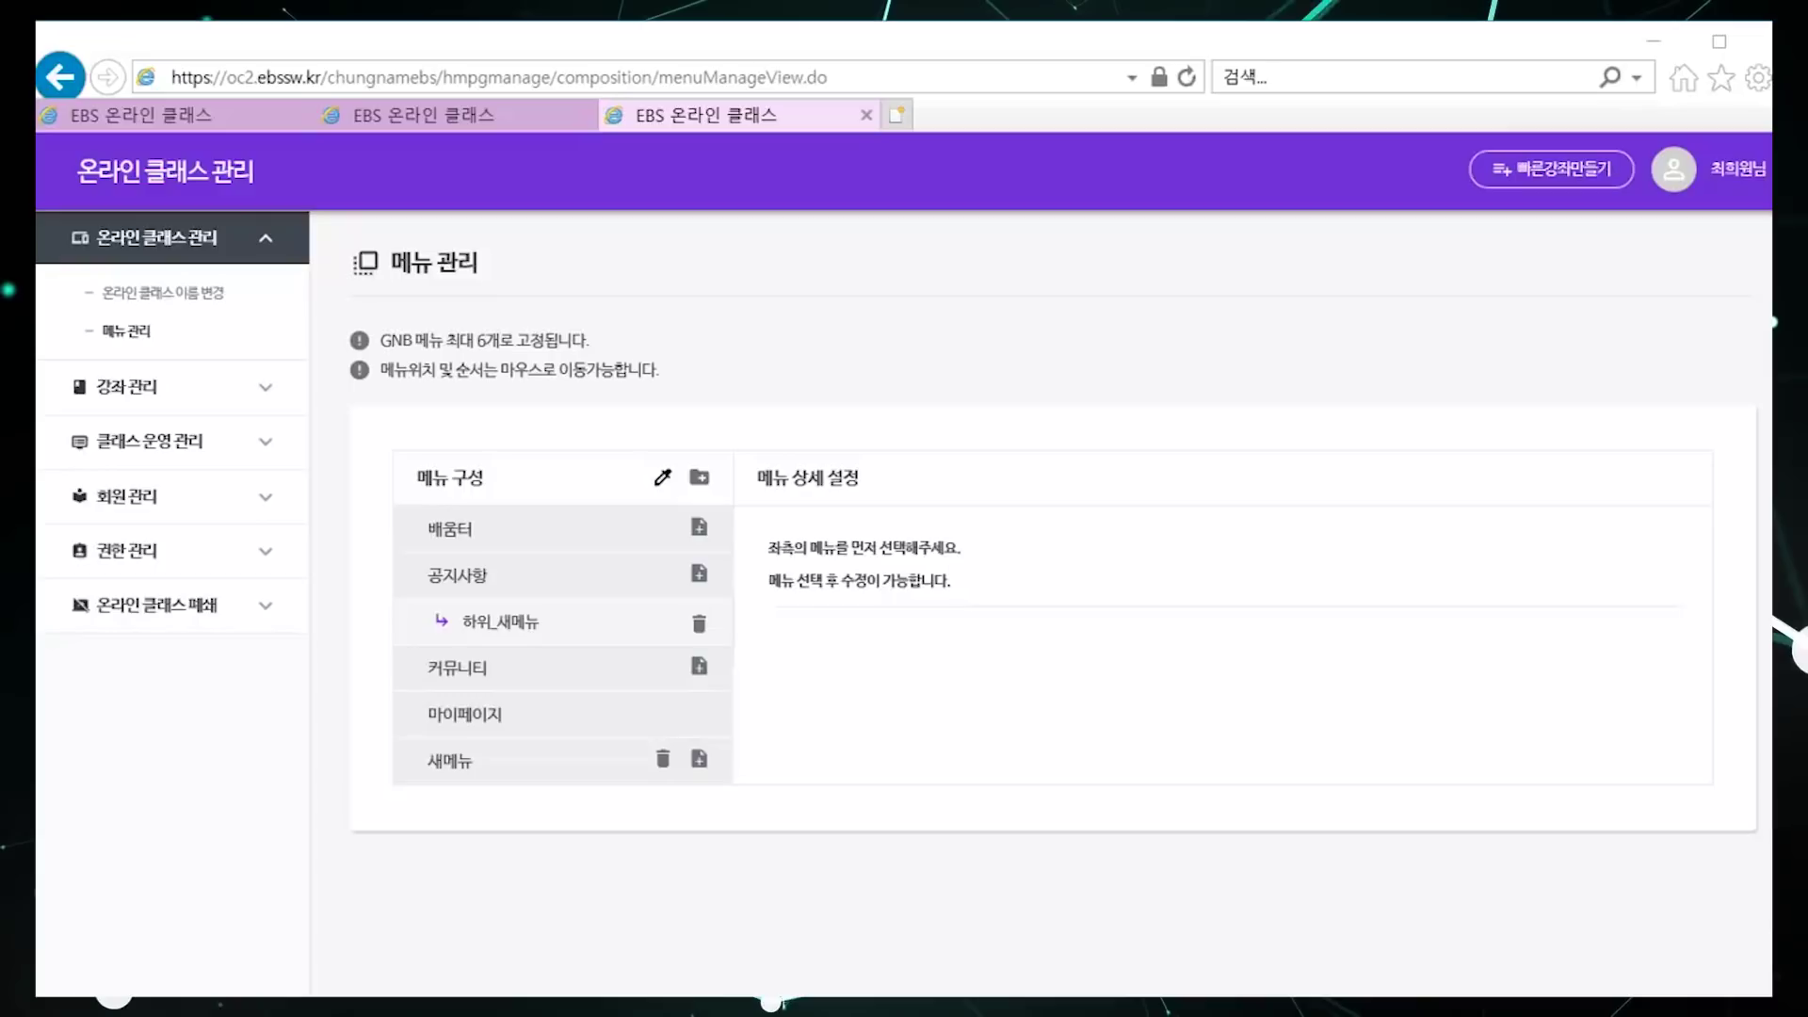
click(210, 395)
Step: Start creating a course by importing an existing EBS course
click(144, 347)
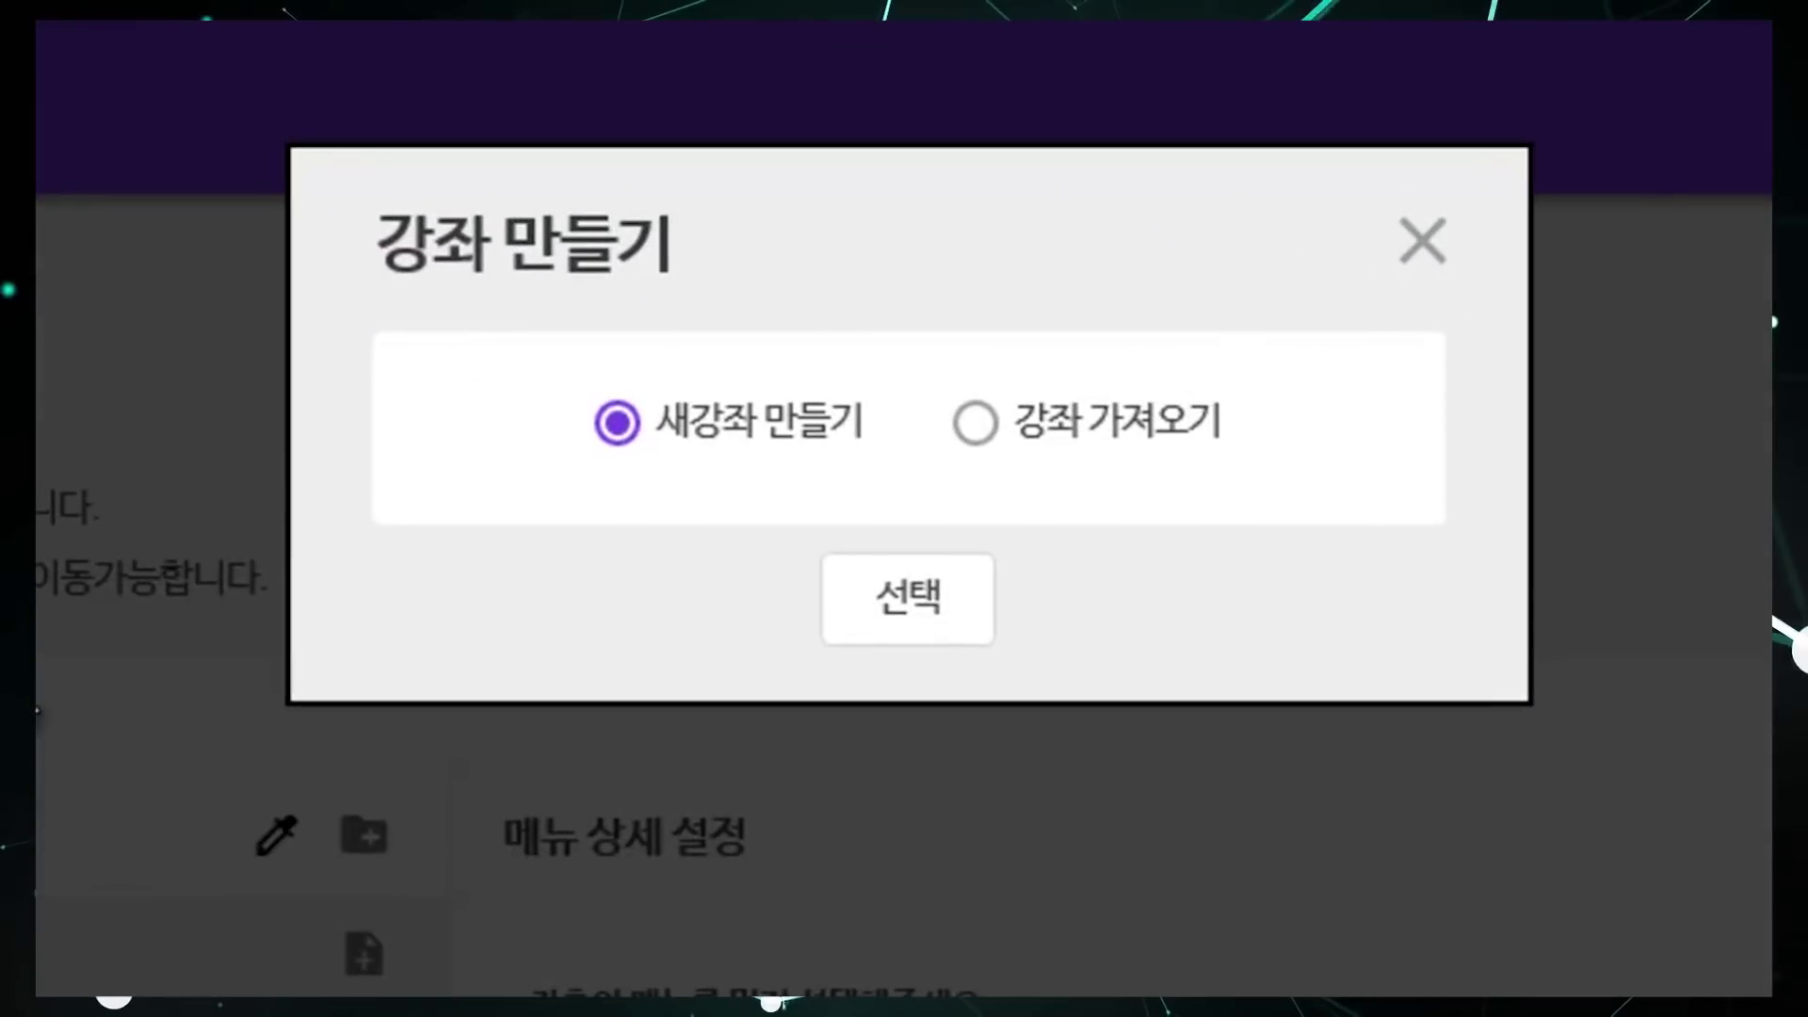
click(980, 425)
click(918, 601)
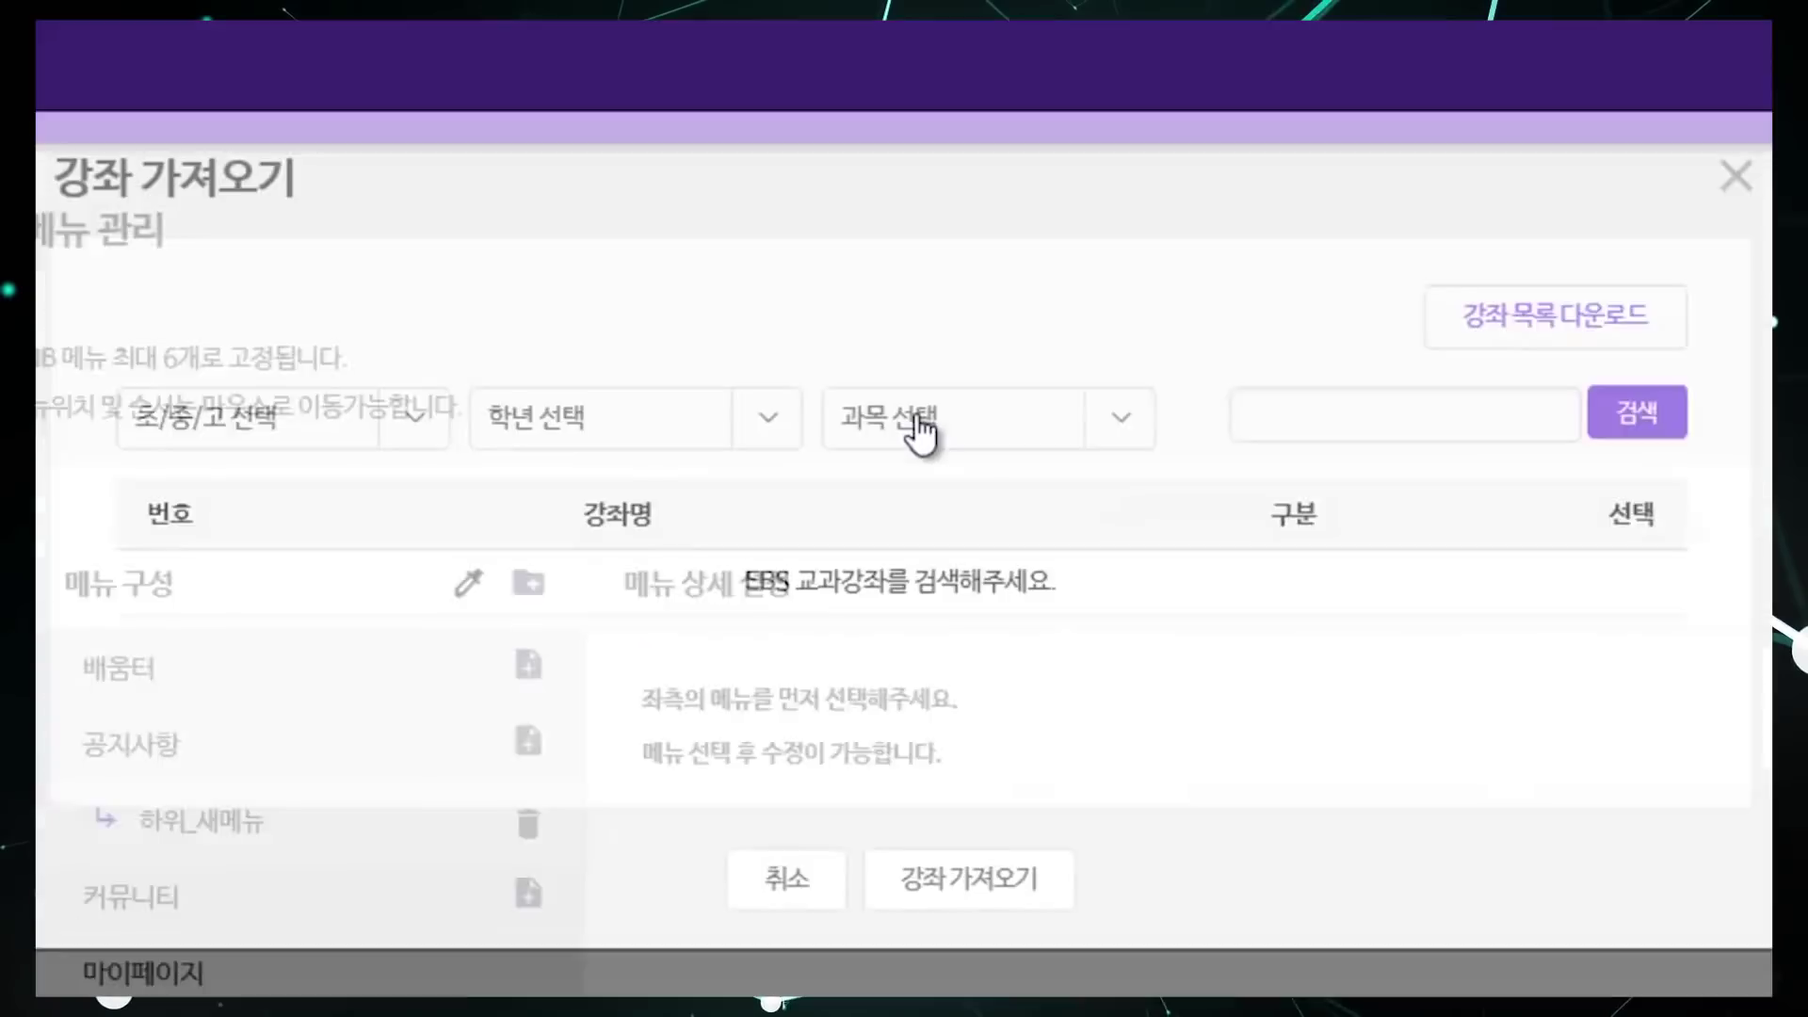
Step: Filter importable courses to 중학교, 1학년 and 수학 and search
click(421, 389)
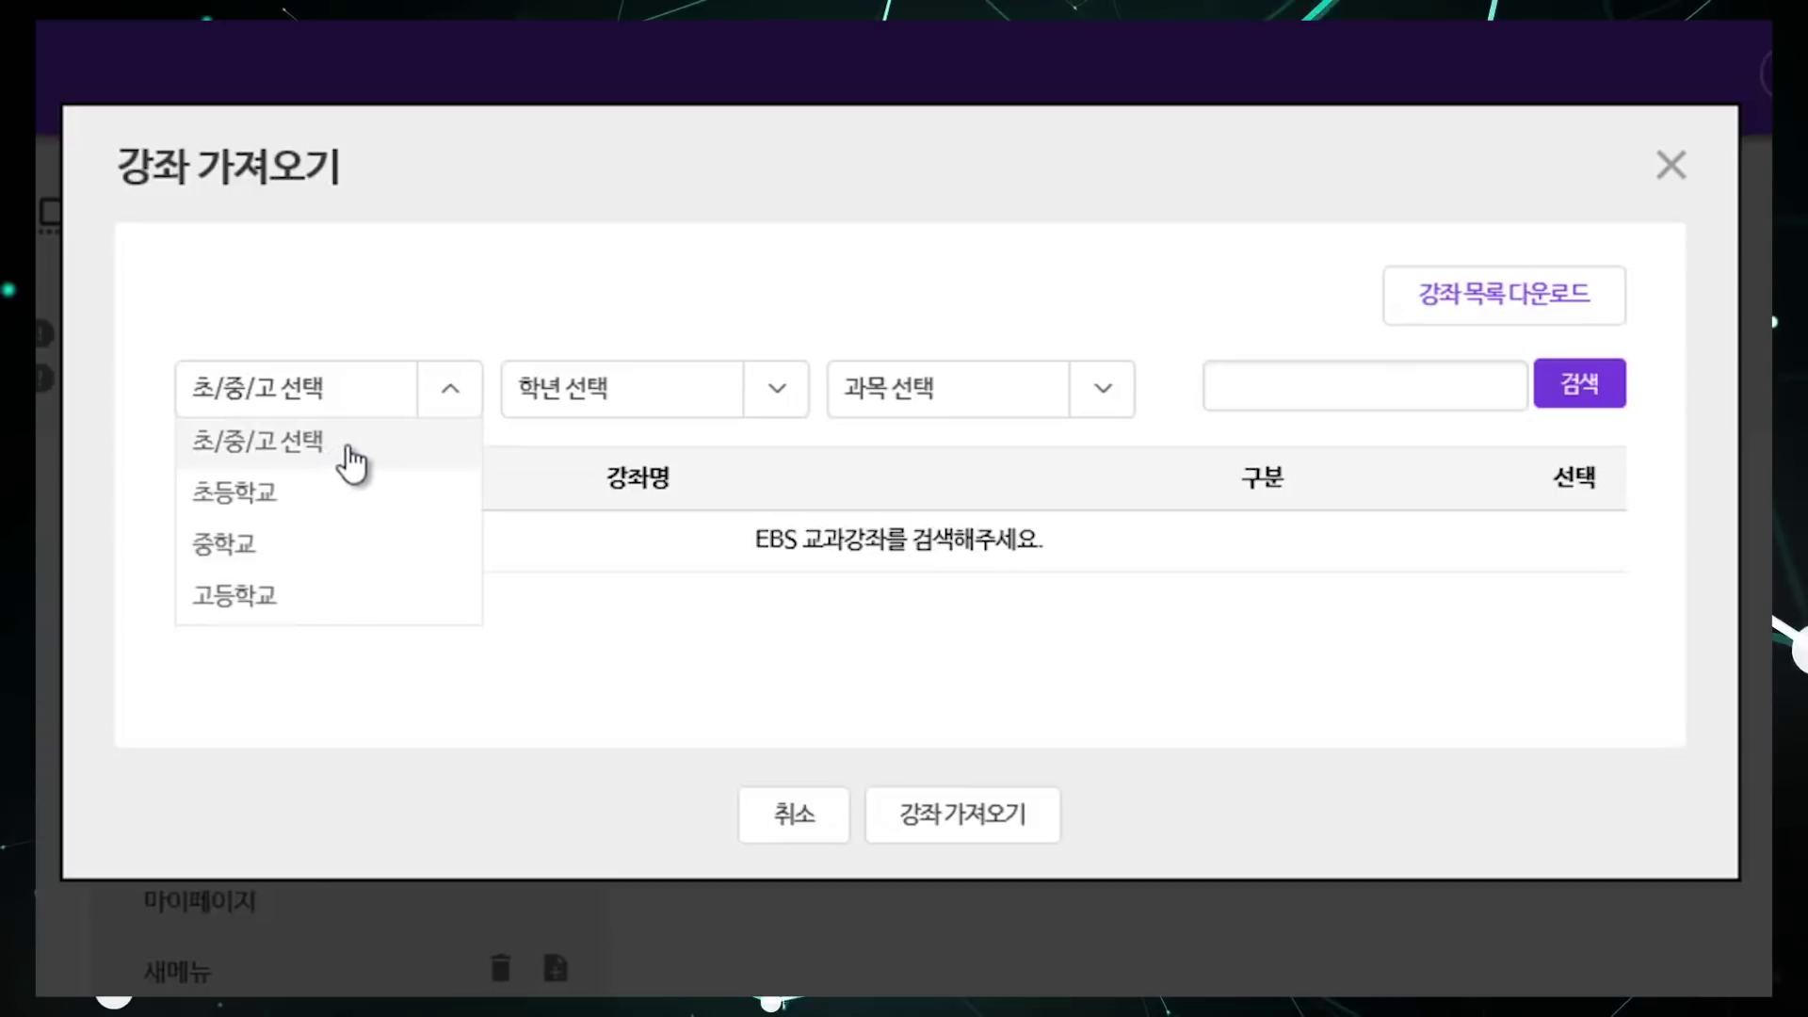
click(315, 547)
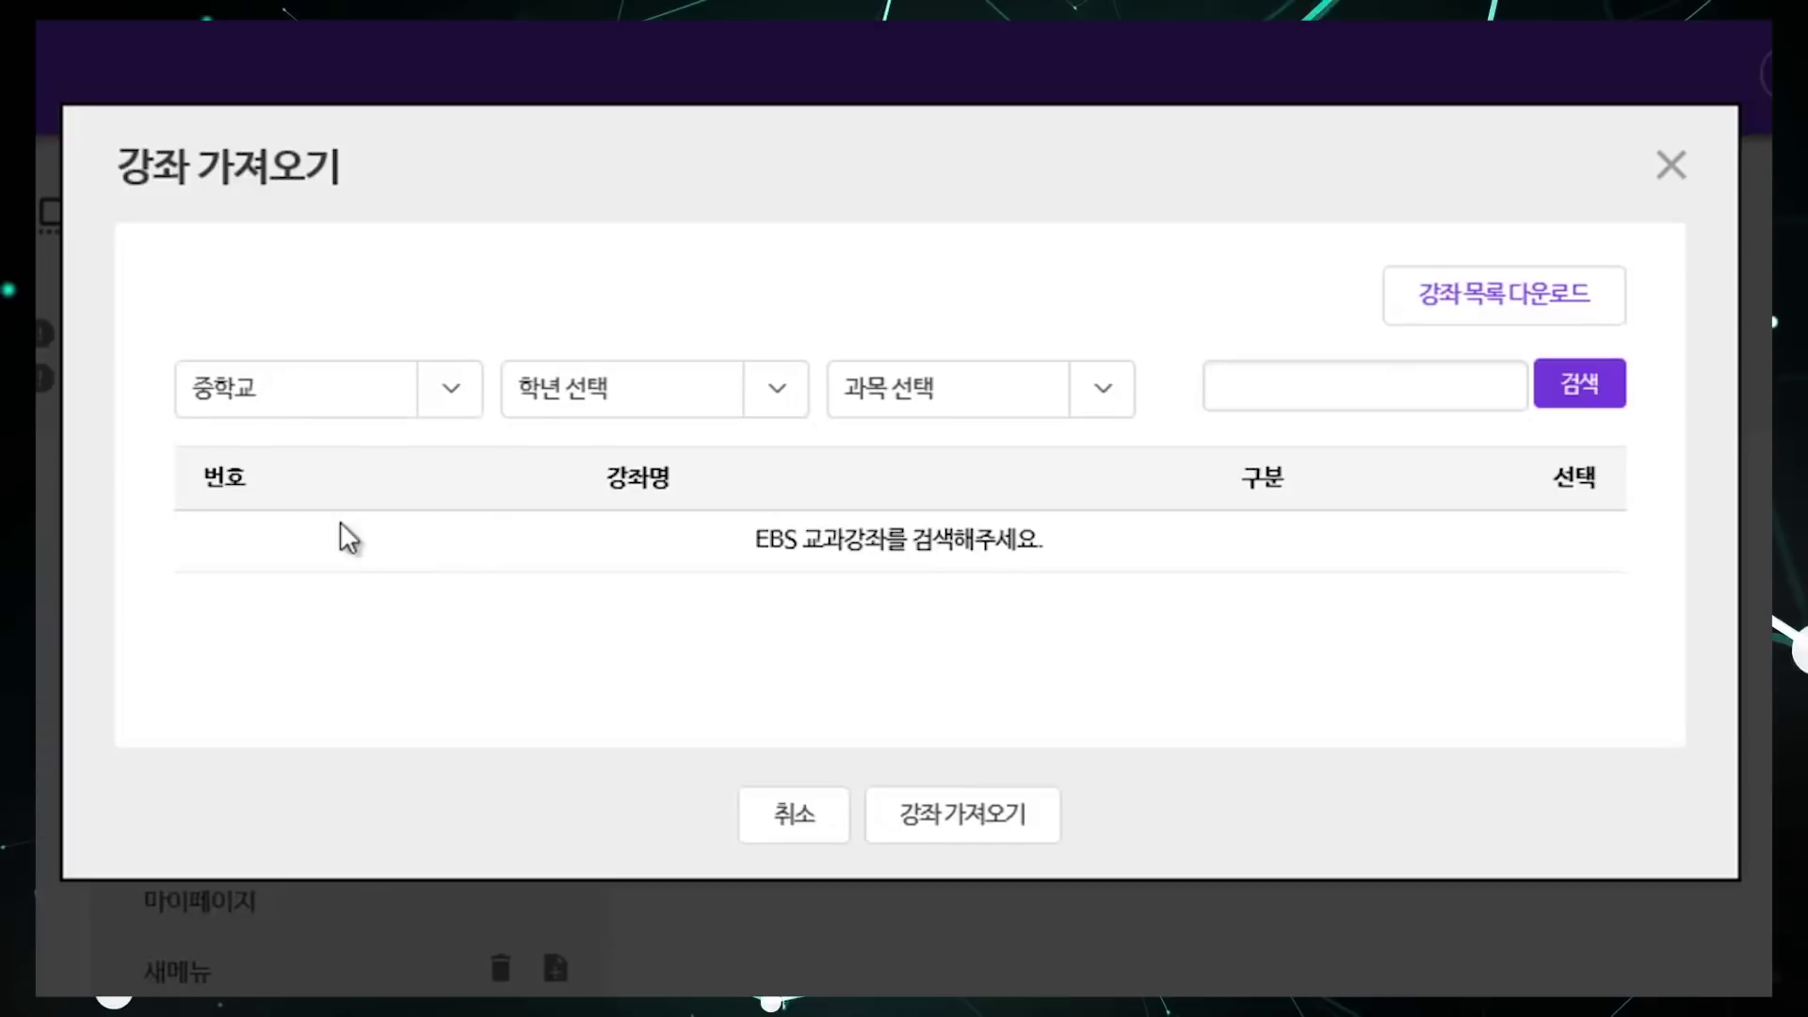
click(626, 415)
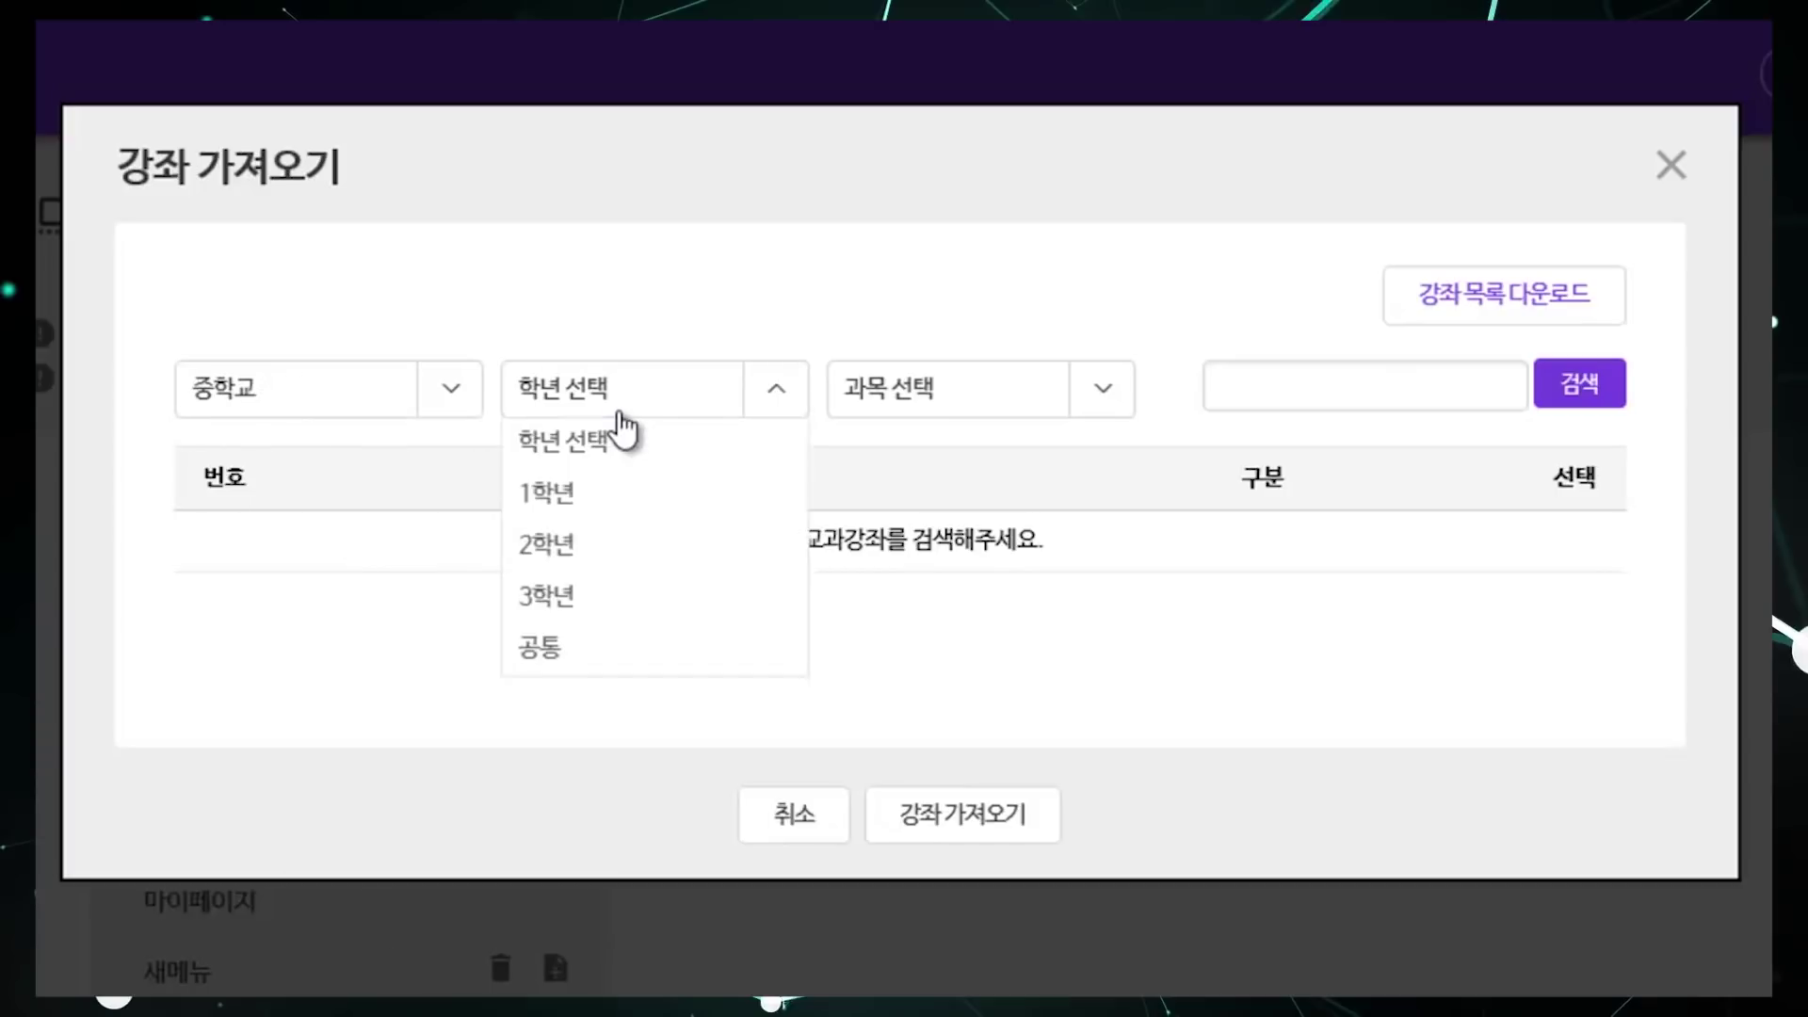
click(603, 491)
click(953, 414)
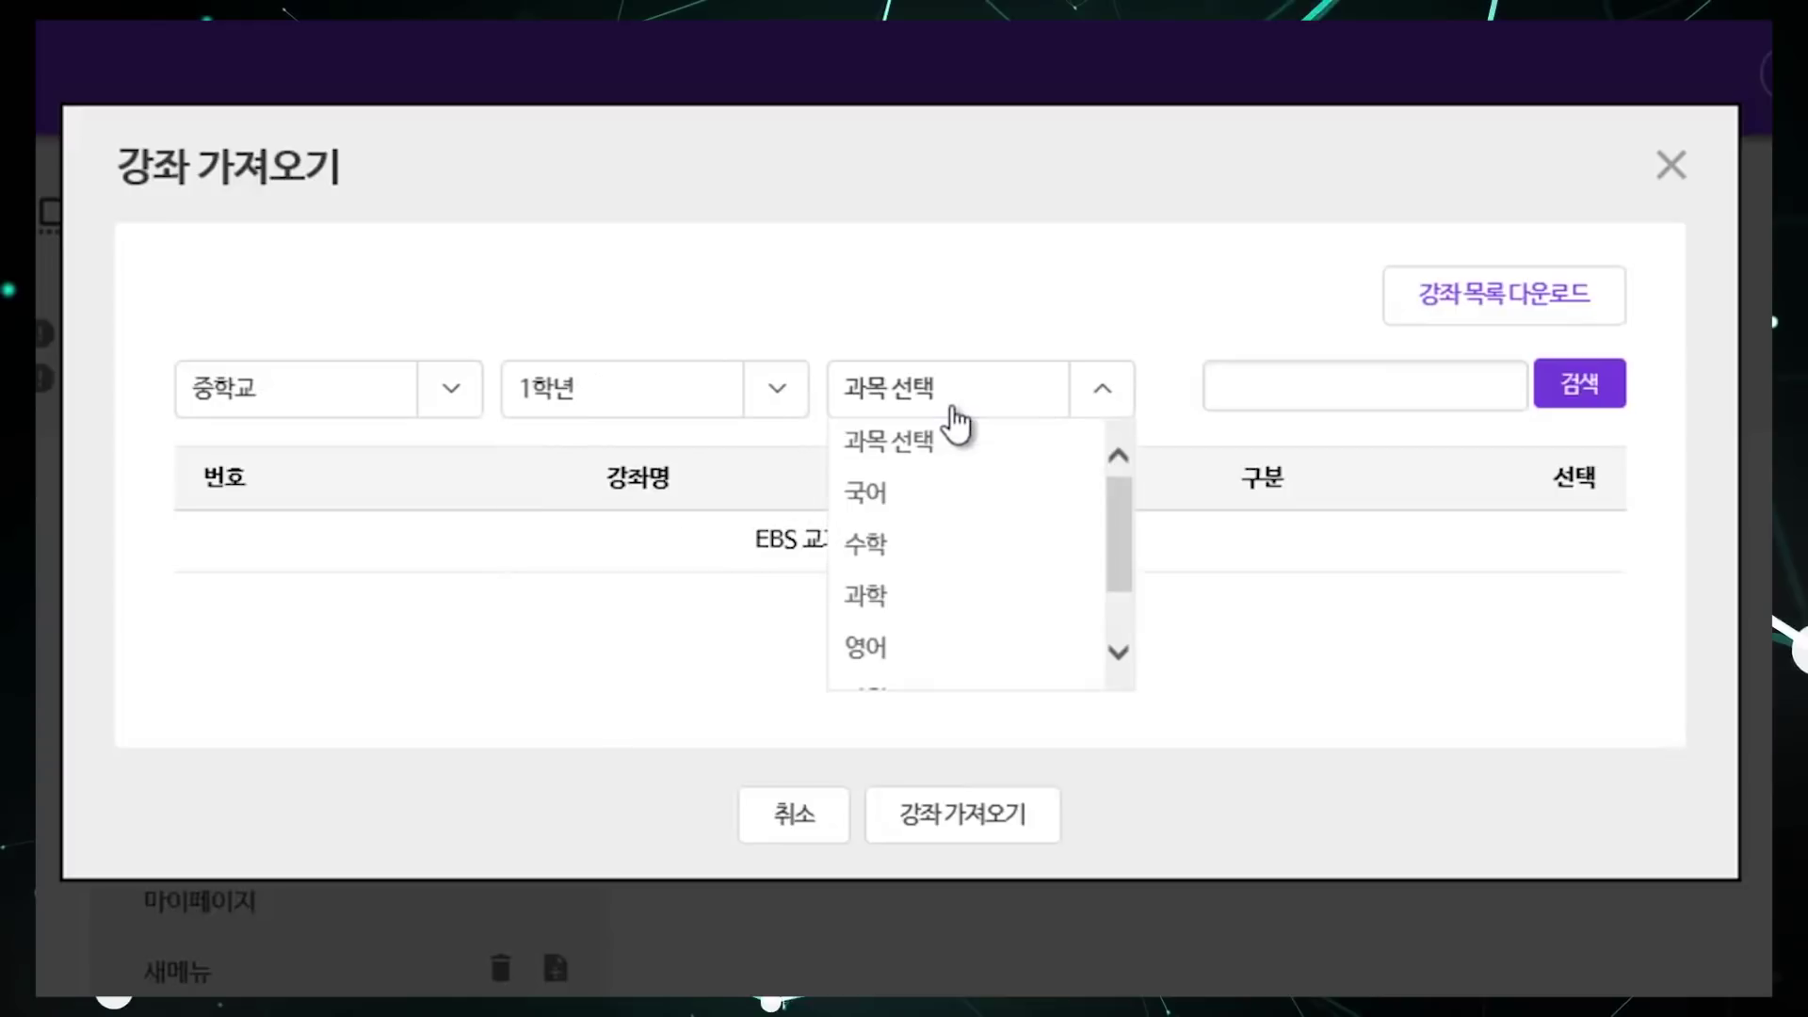
click(946, 539)
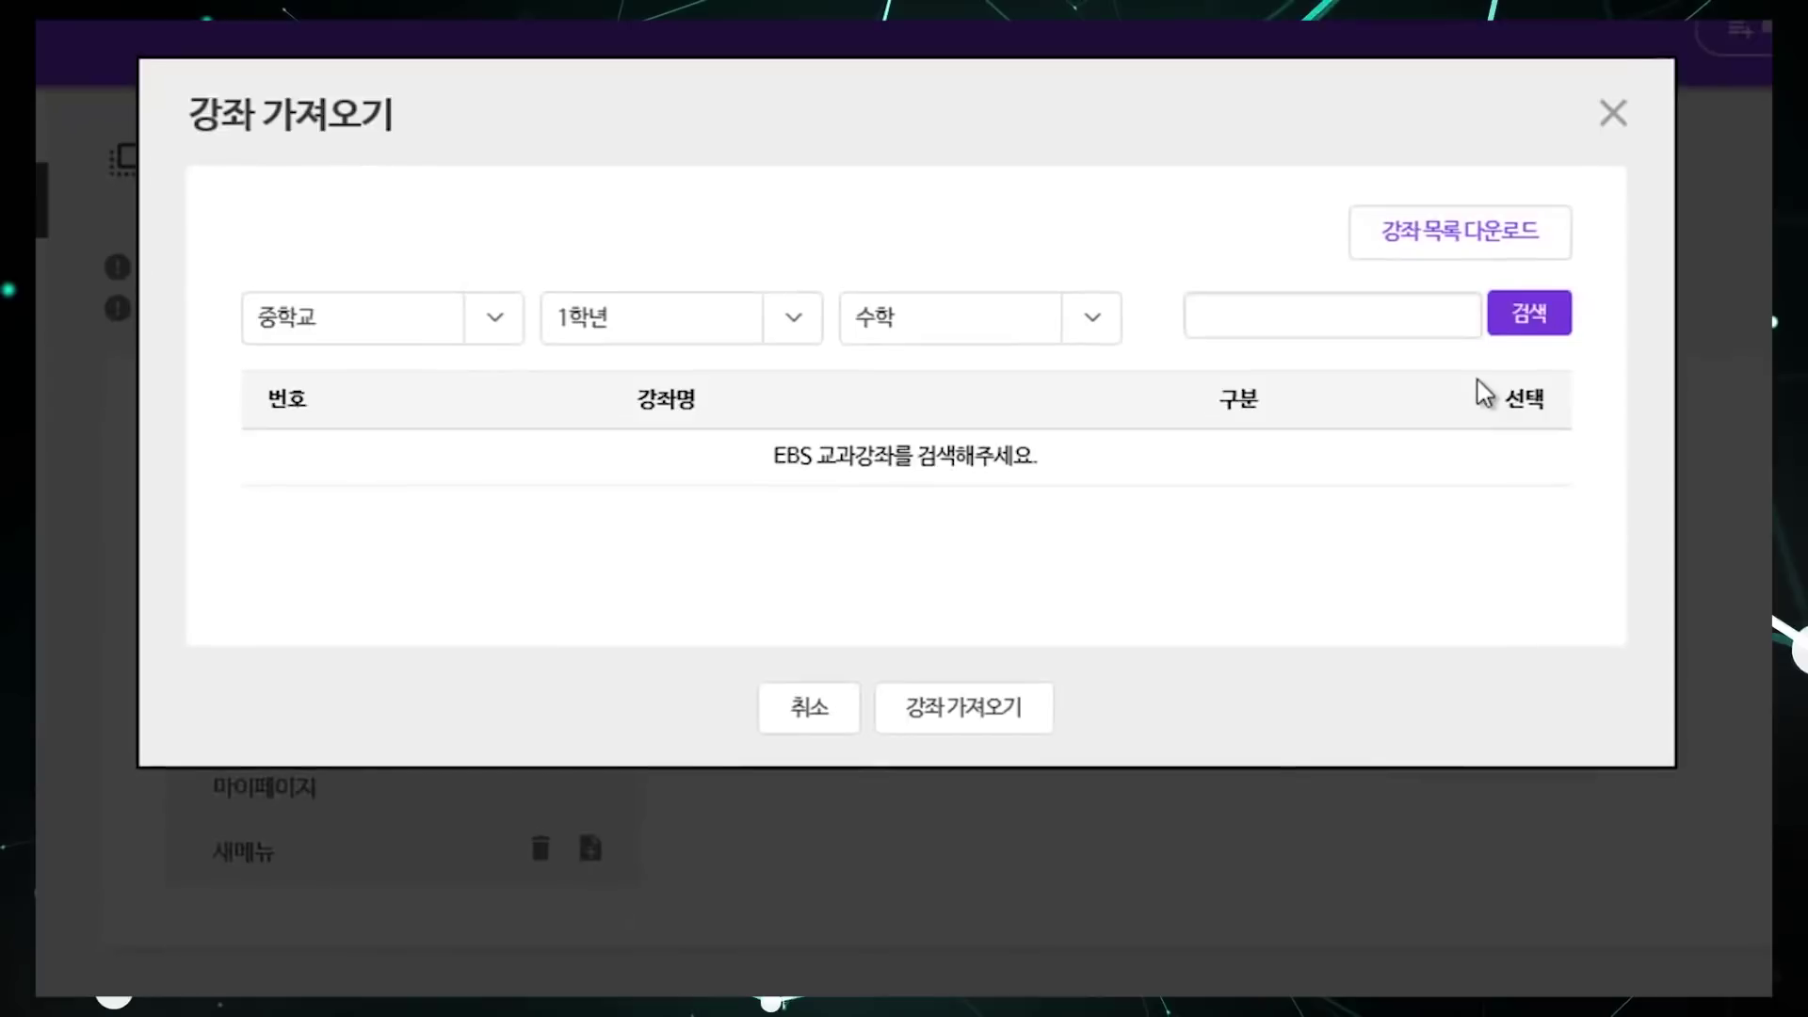
click(1521, 302)
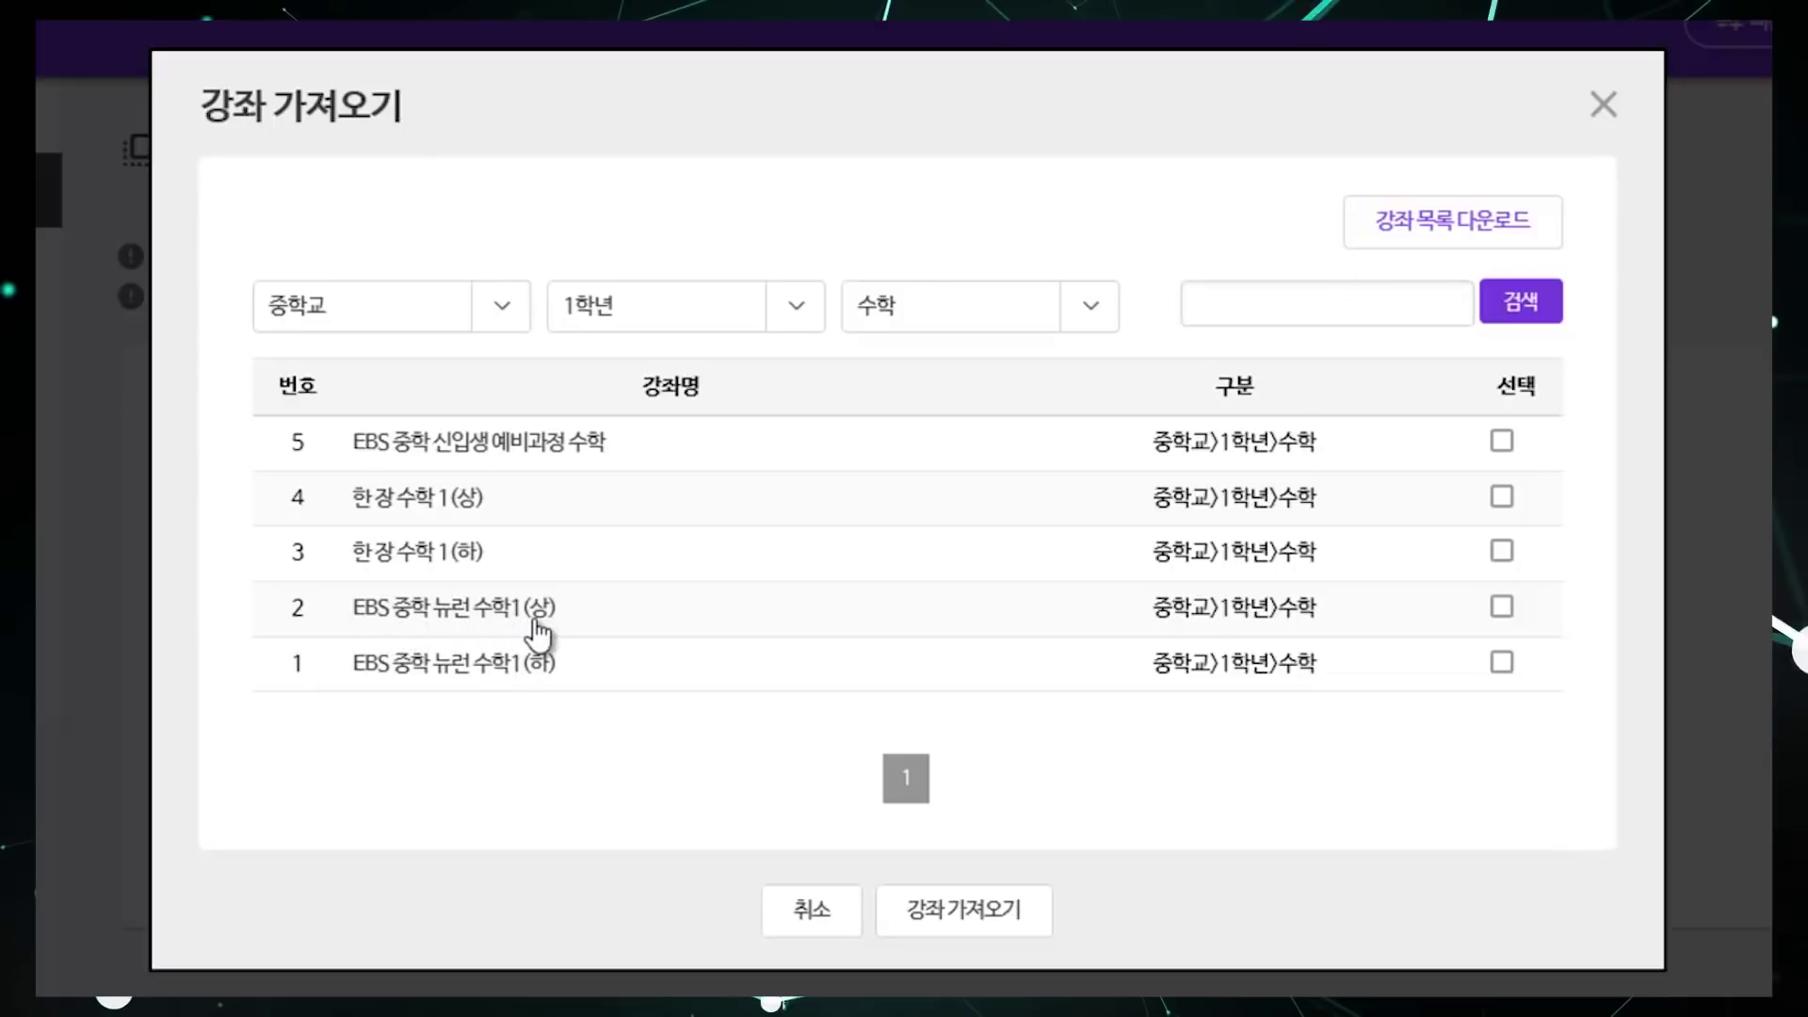
Step: Import EBS 중학 뉴런 수학1(상) and open its 강좌구성 lecture list
click(1507, 610)
click(982, 923)
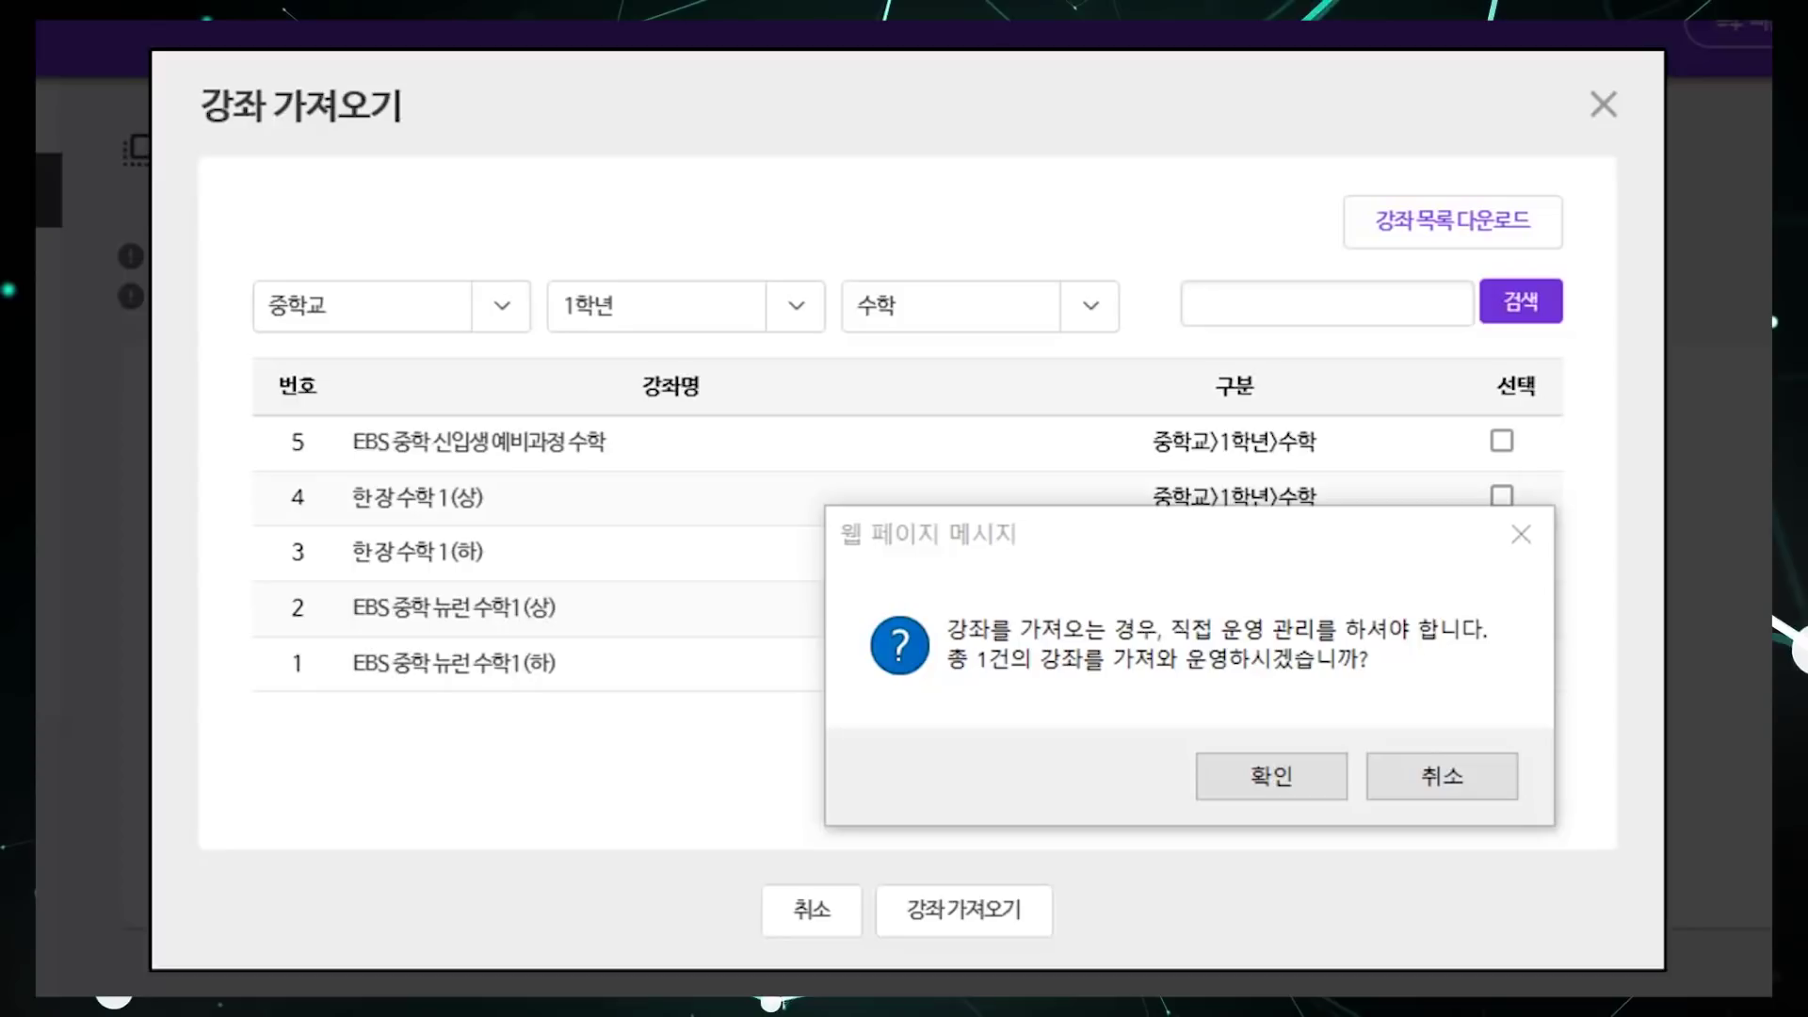
click(1275, 776)
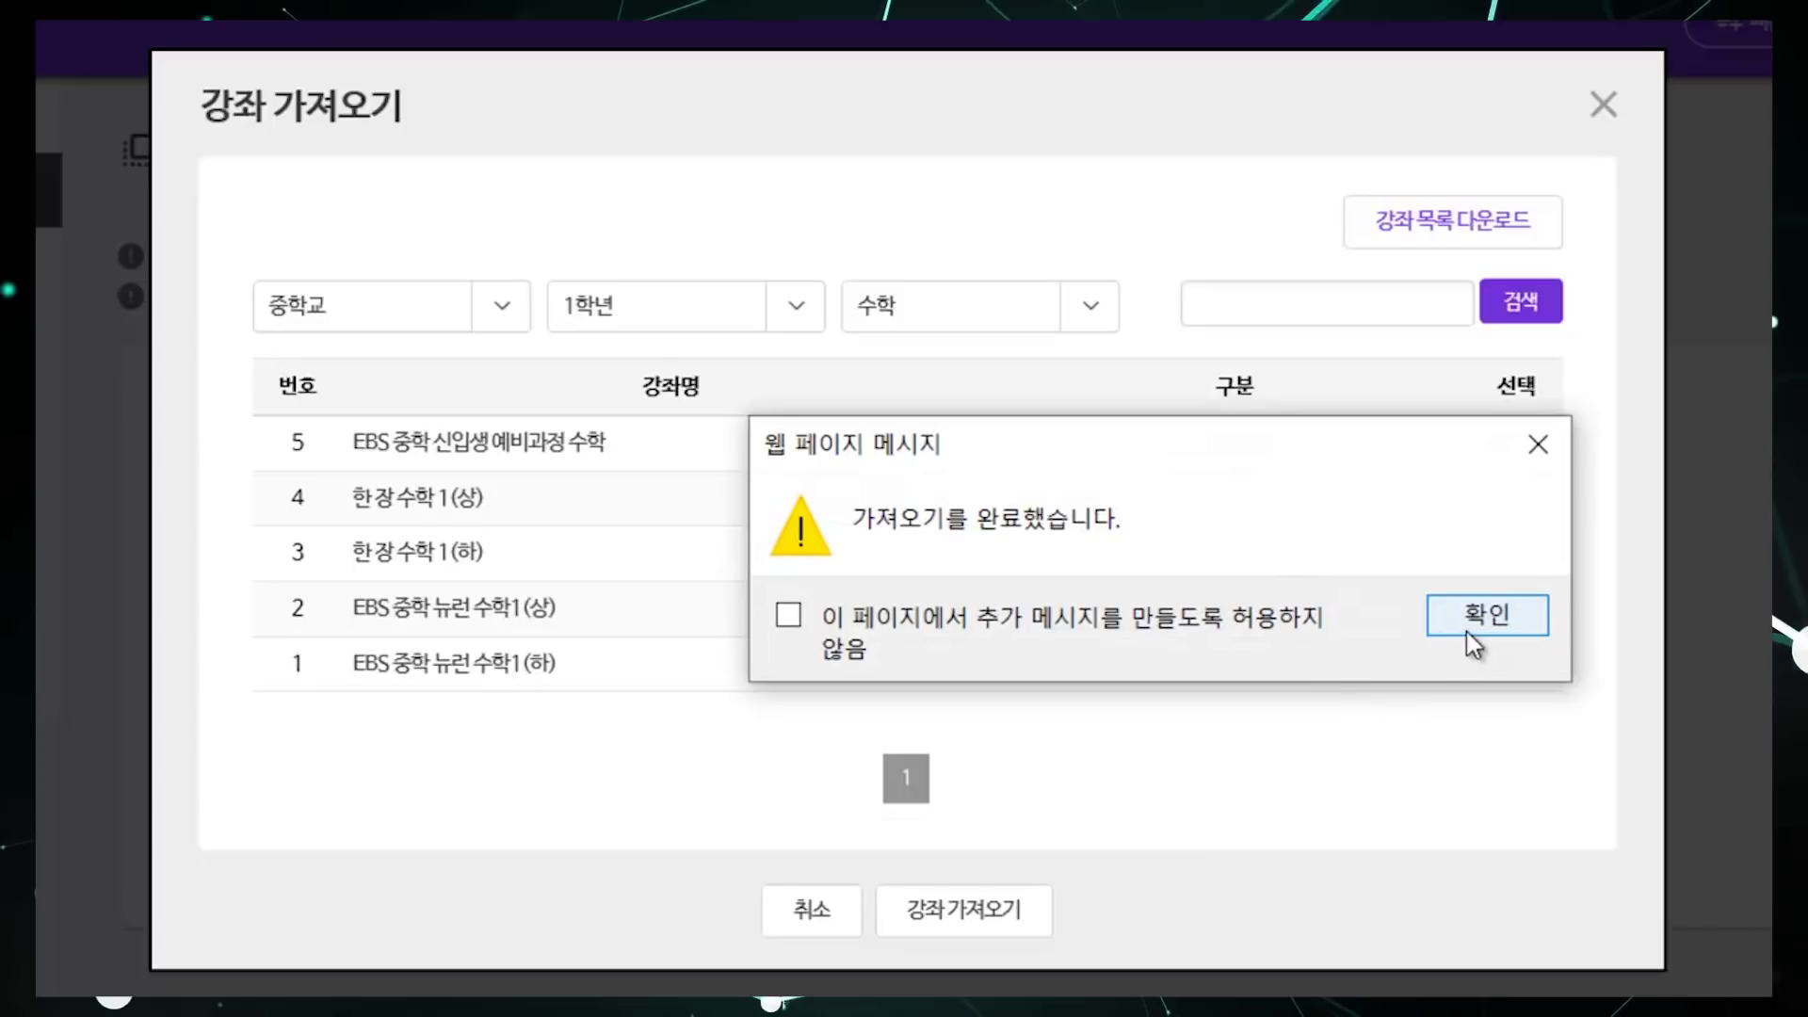
click(1468, 629)
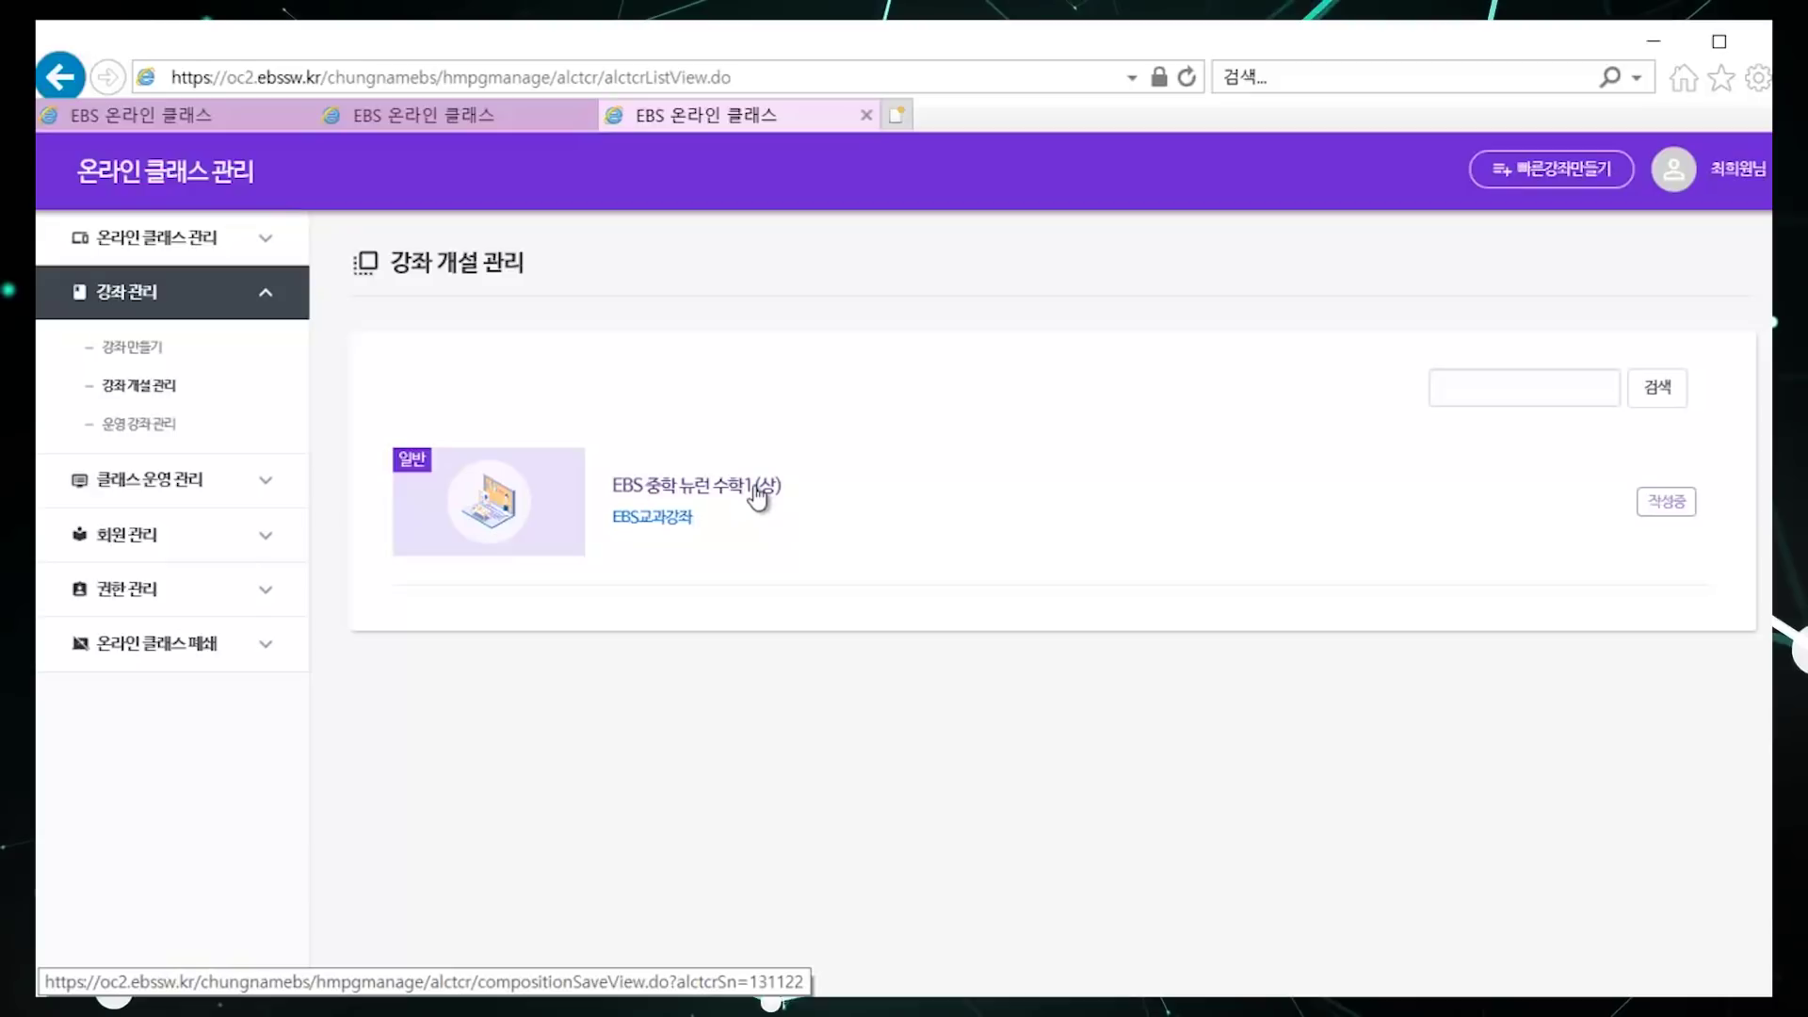
click(758, 493)
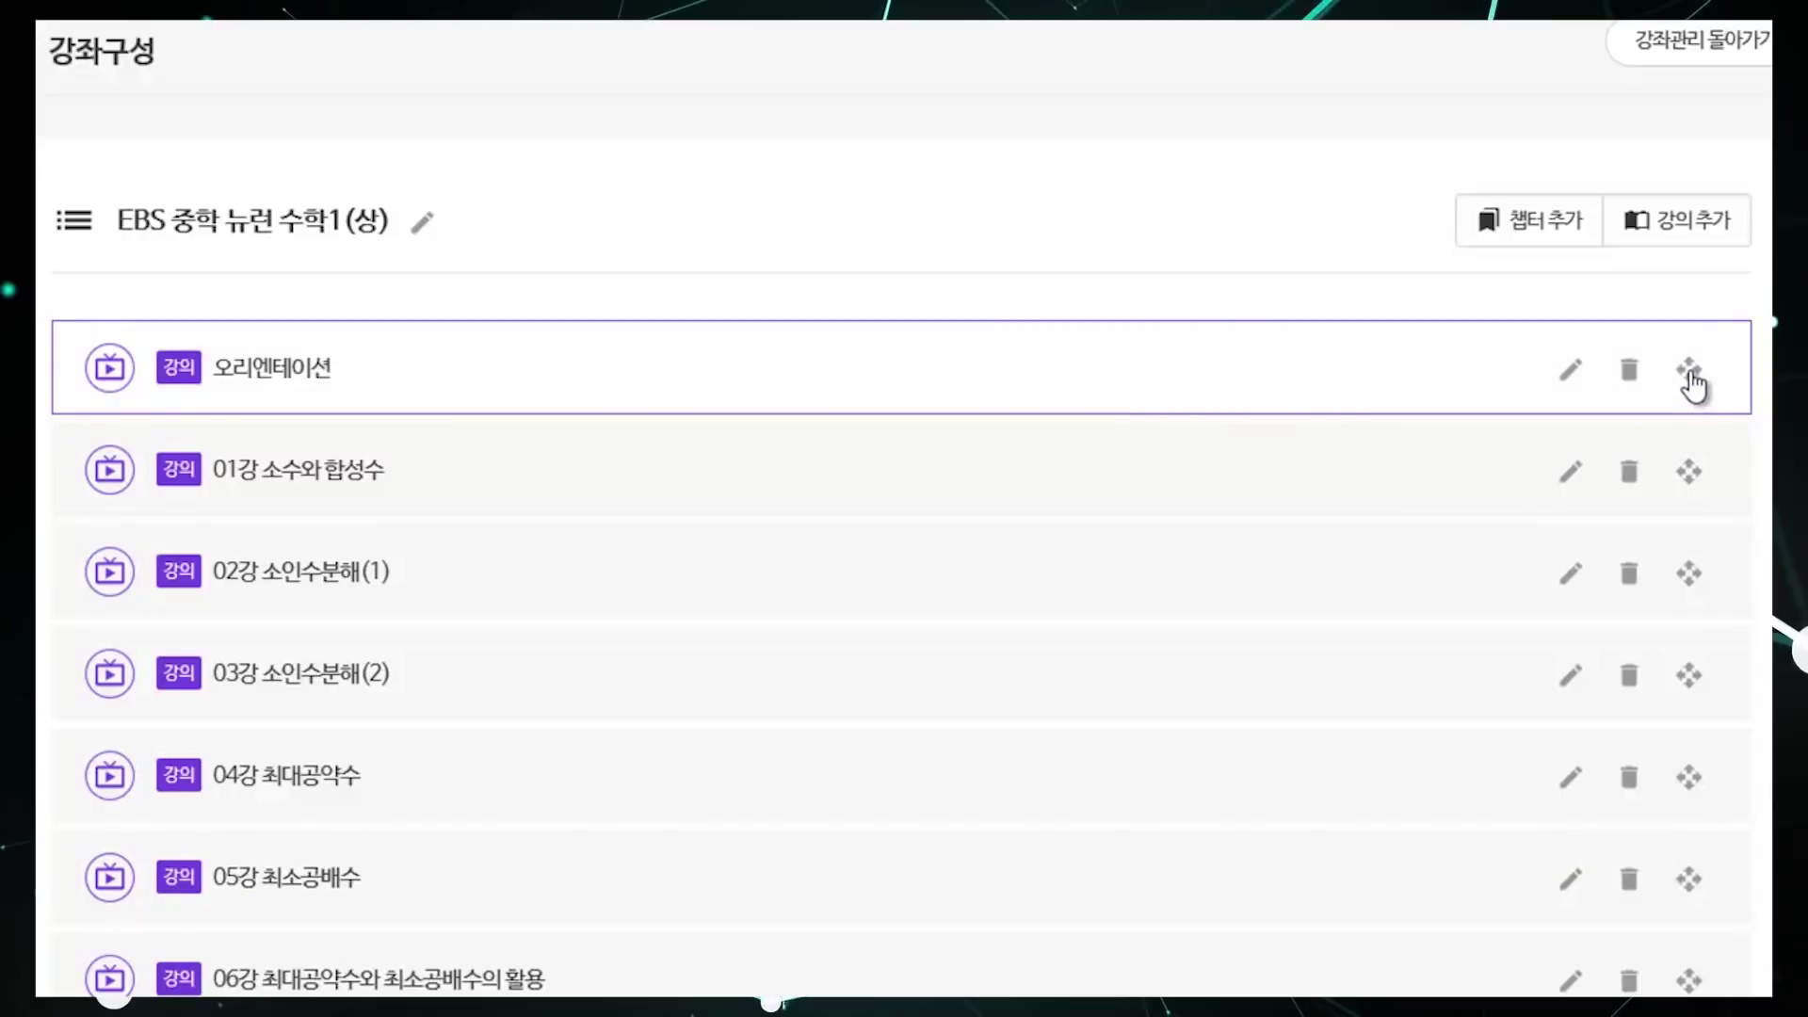
Step: Change the 오리엔테이션 lecture title to '수정 가능' and save it
click(1572, 381)
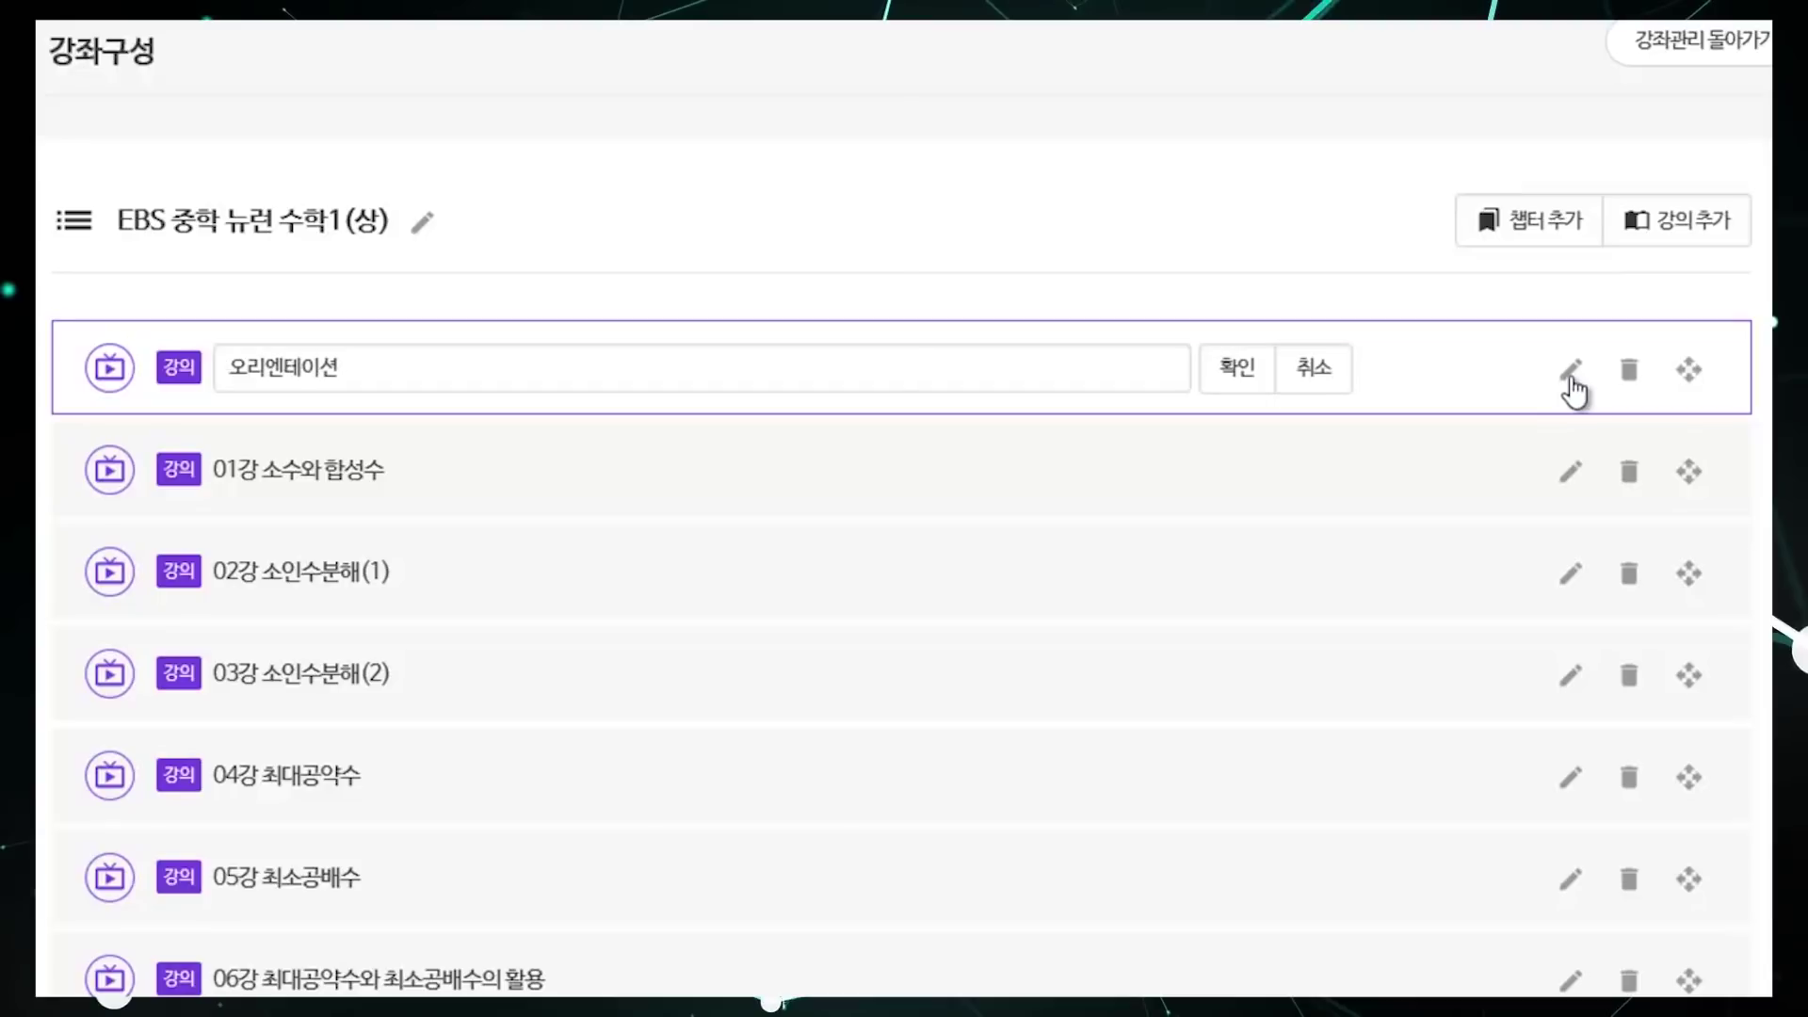
click(658, 376)
double_click(658, 378)
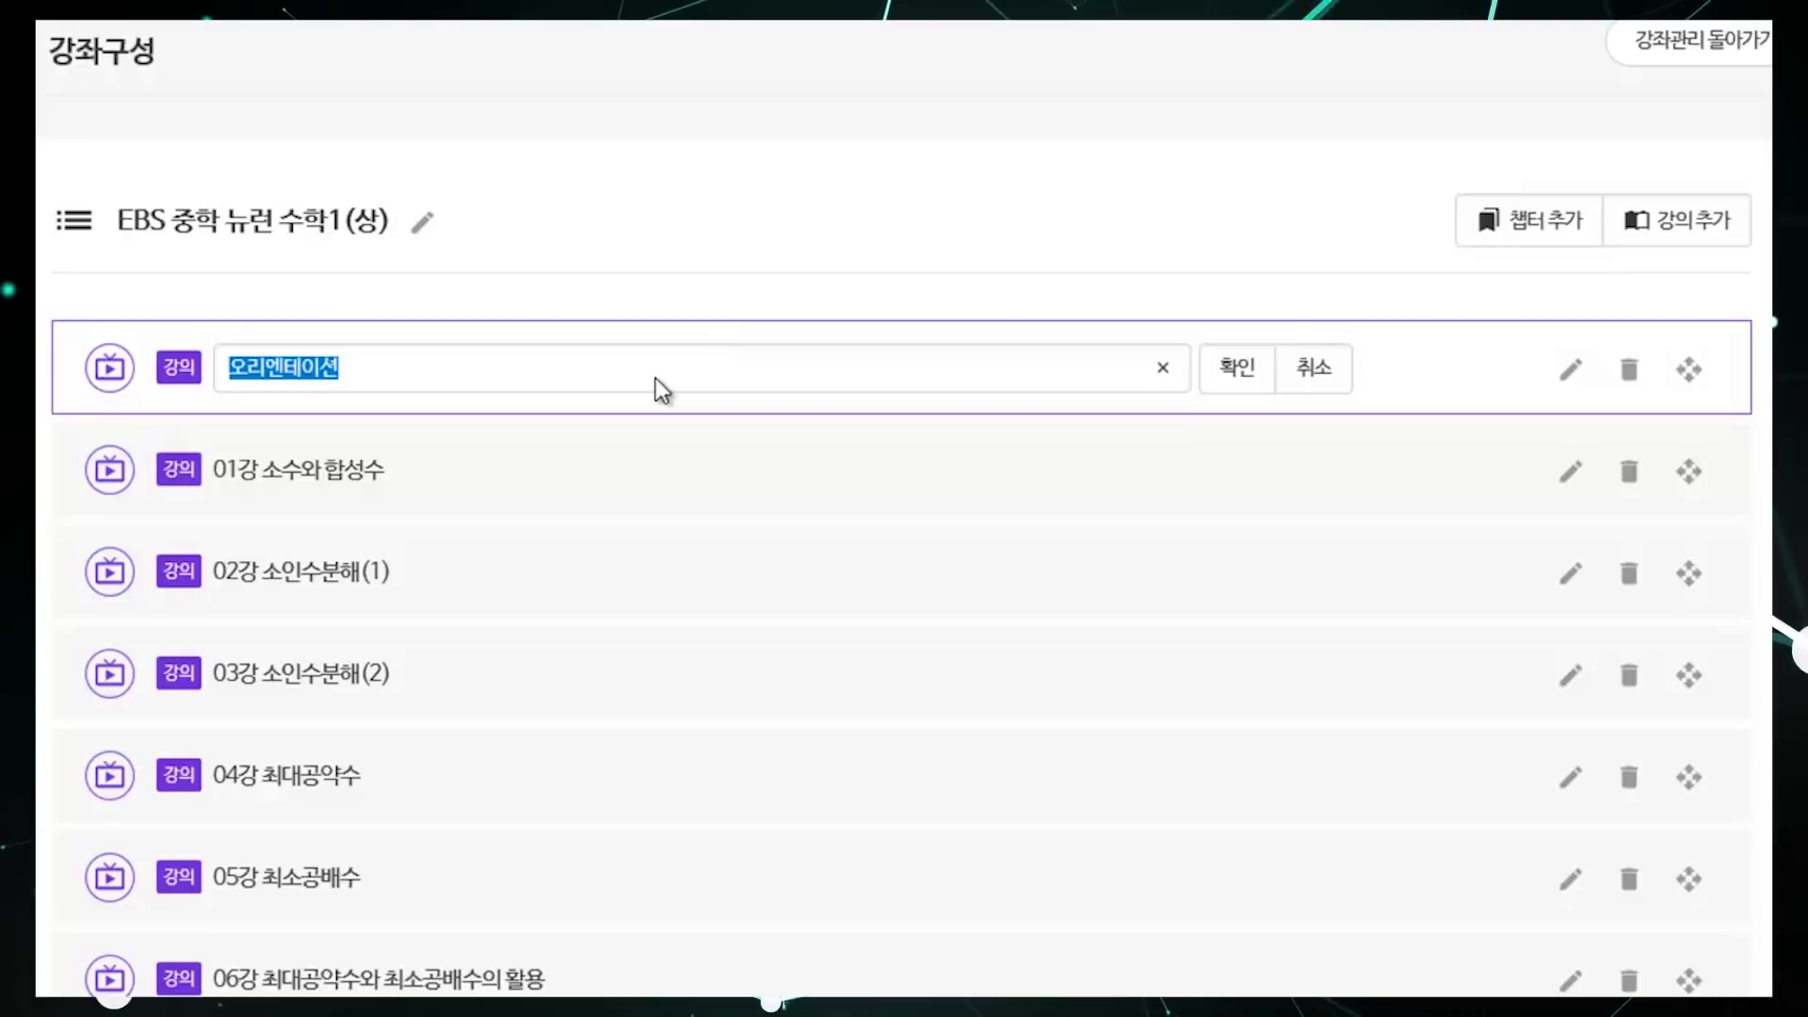
text(수정 가능)
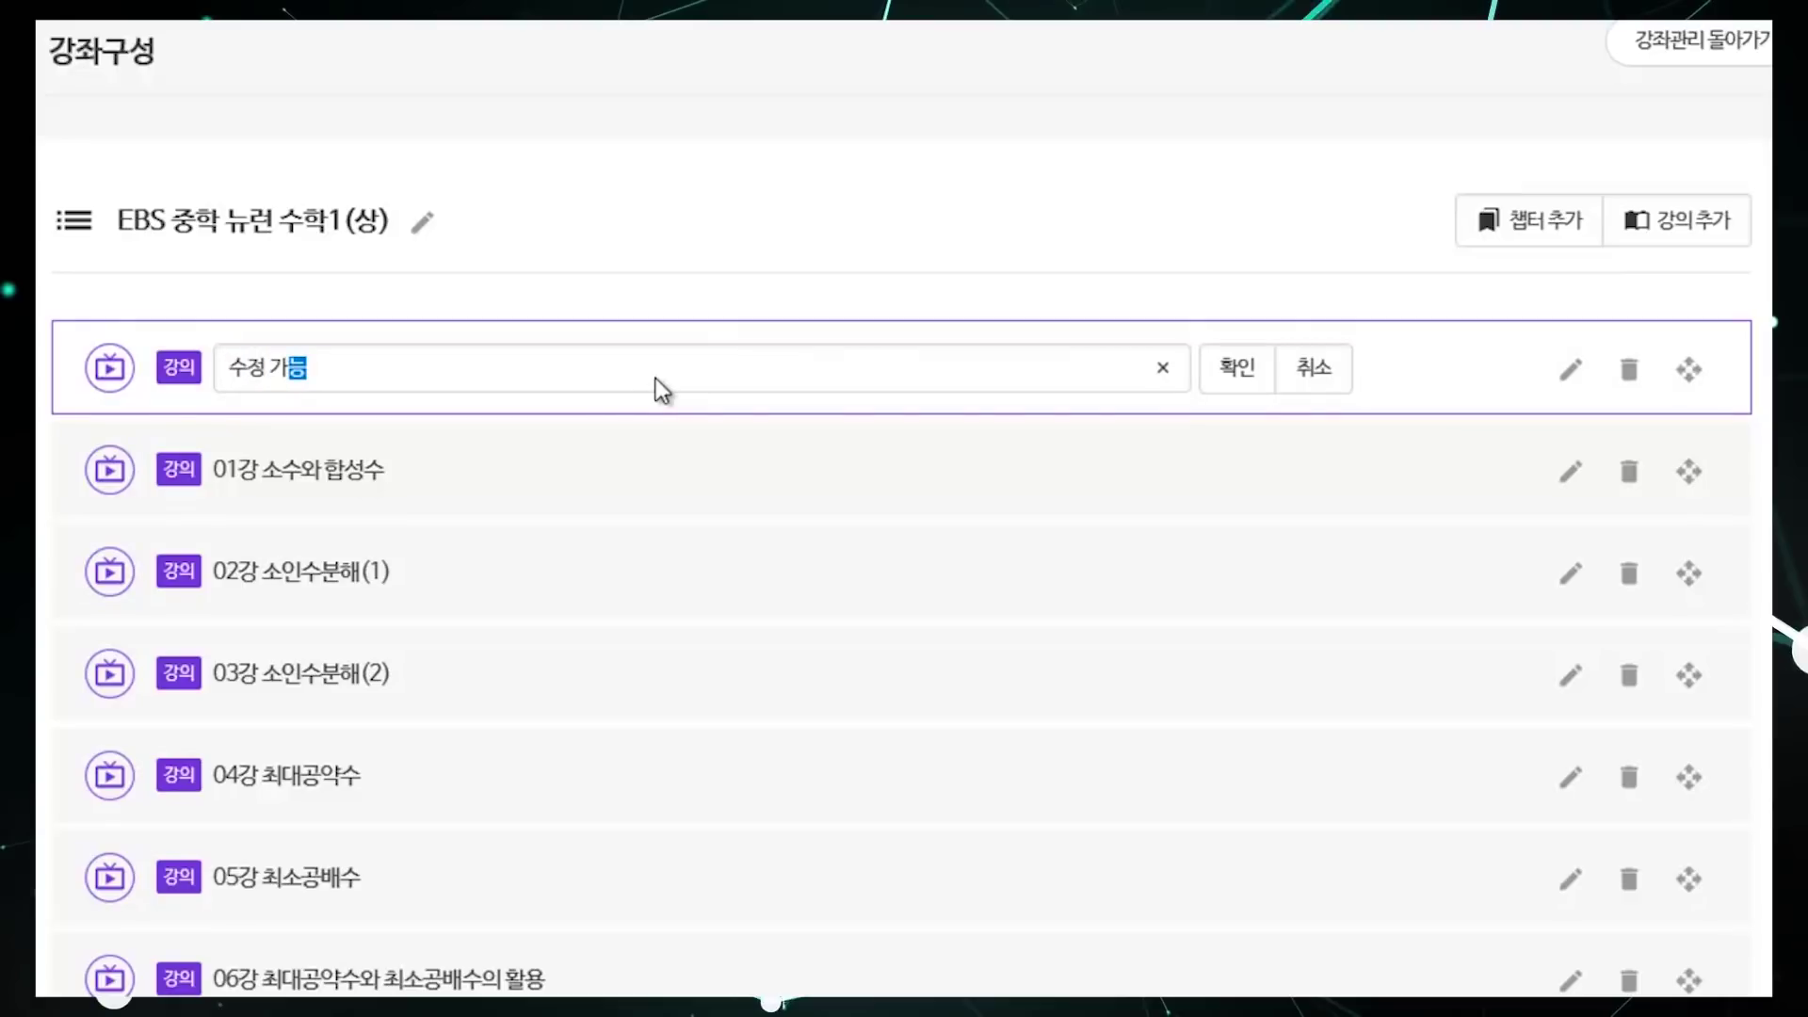
click(1235, 375)
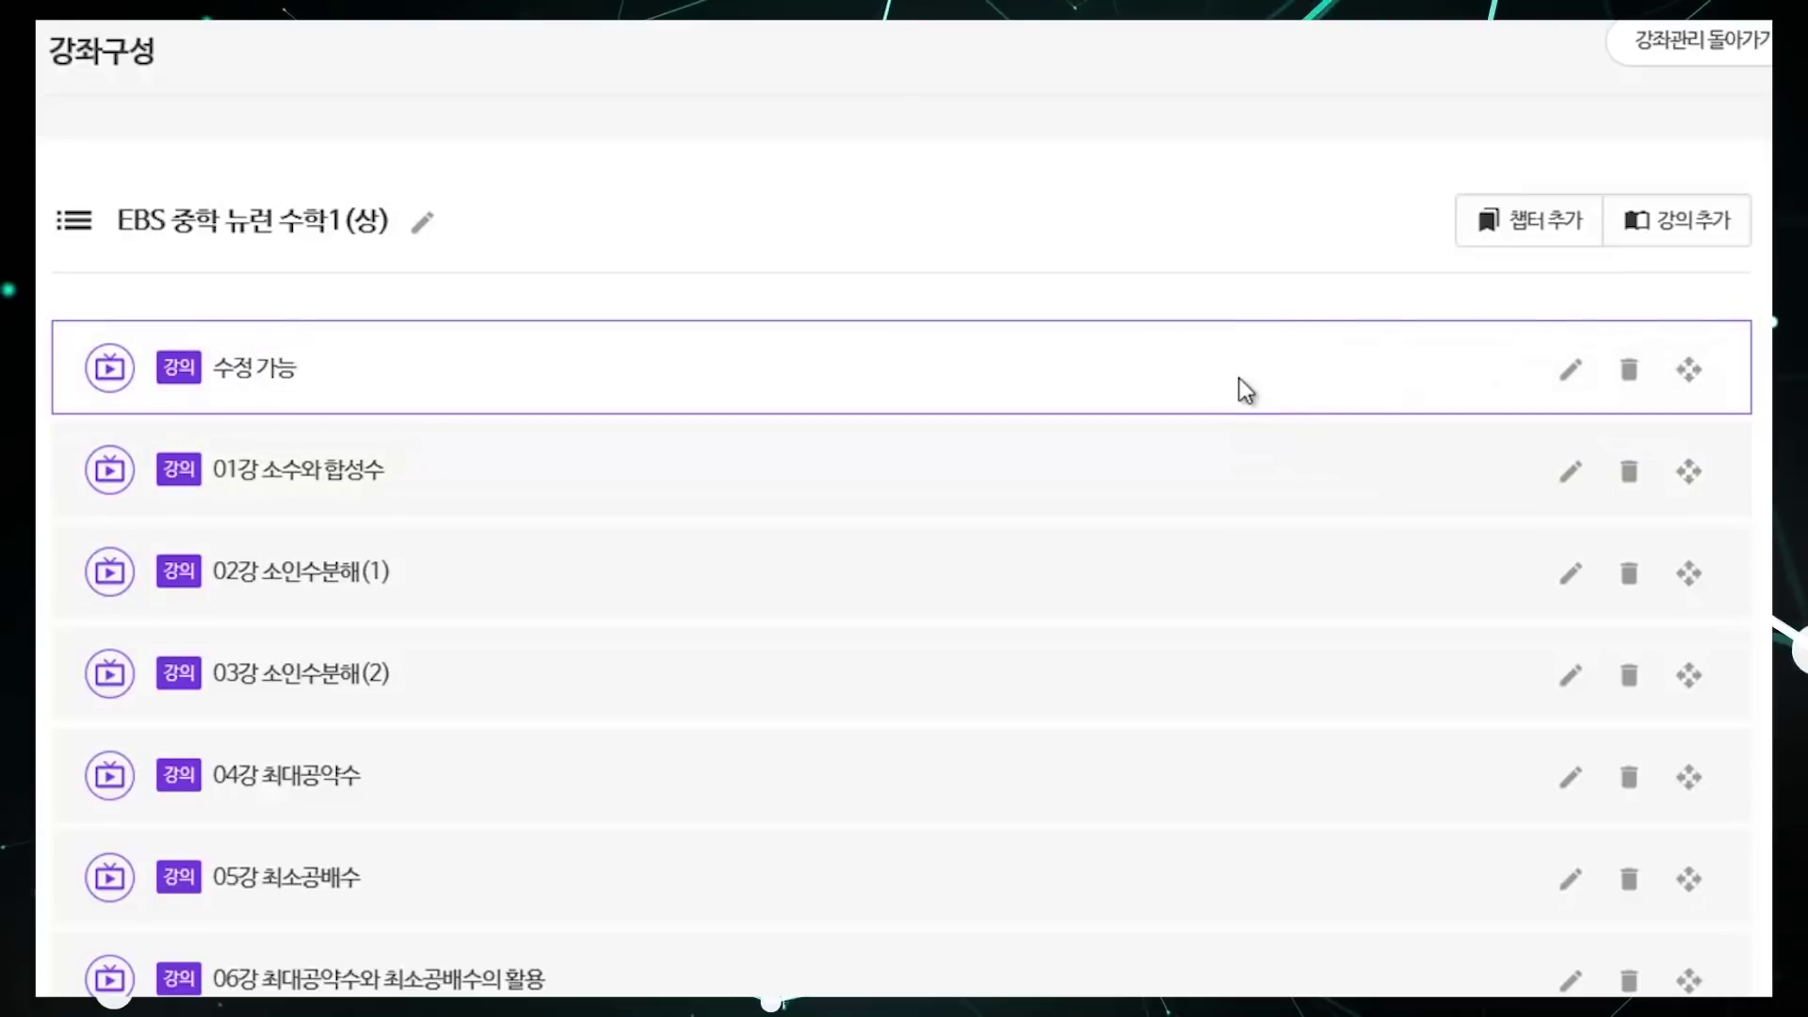
Step: Delete the 수정 가능 lecture and try dragging 01강 to reorder it
click(1630, 375)
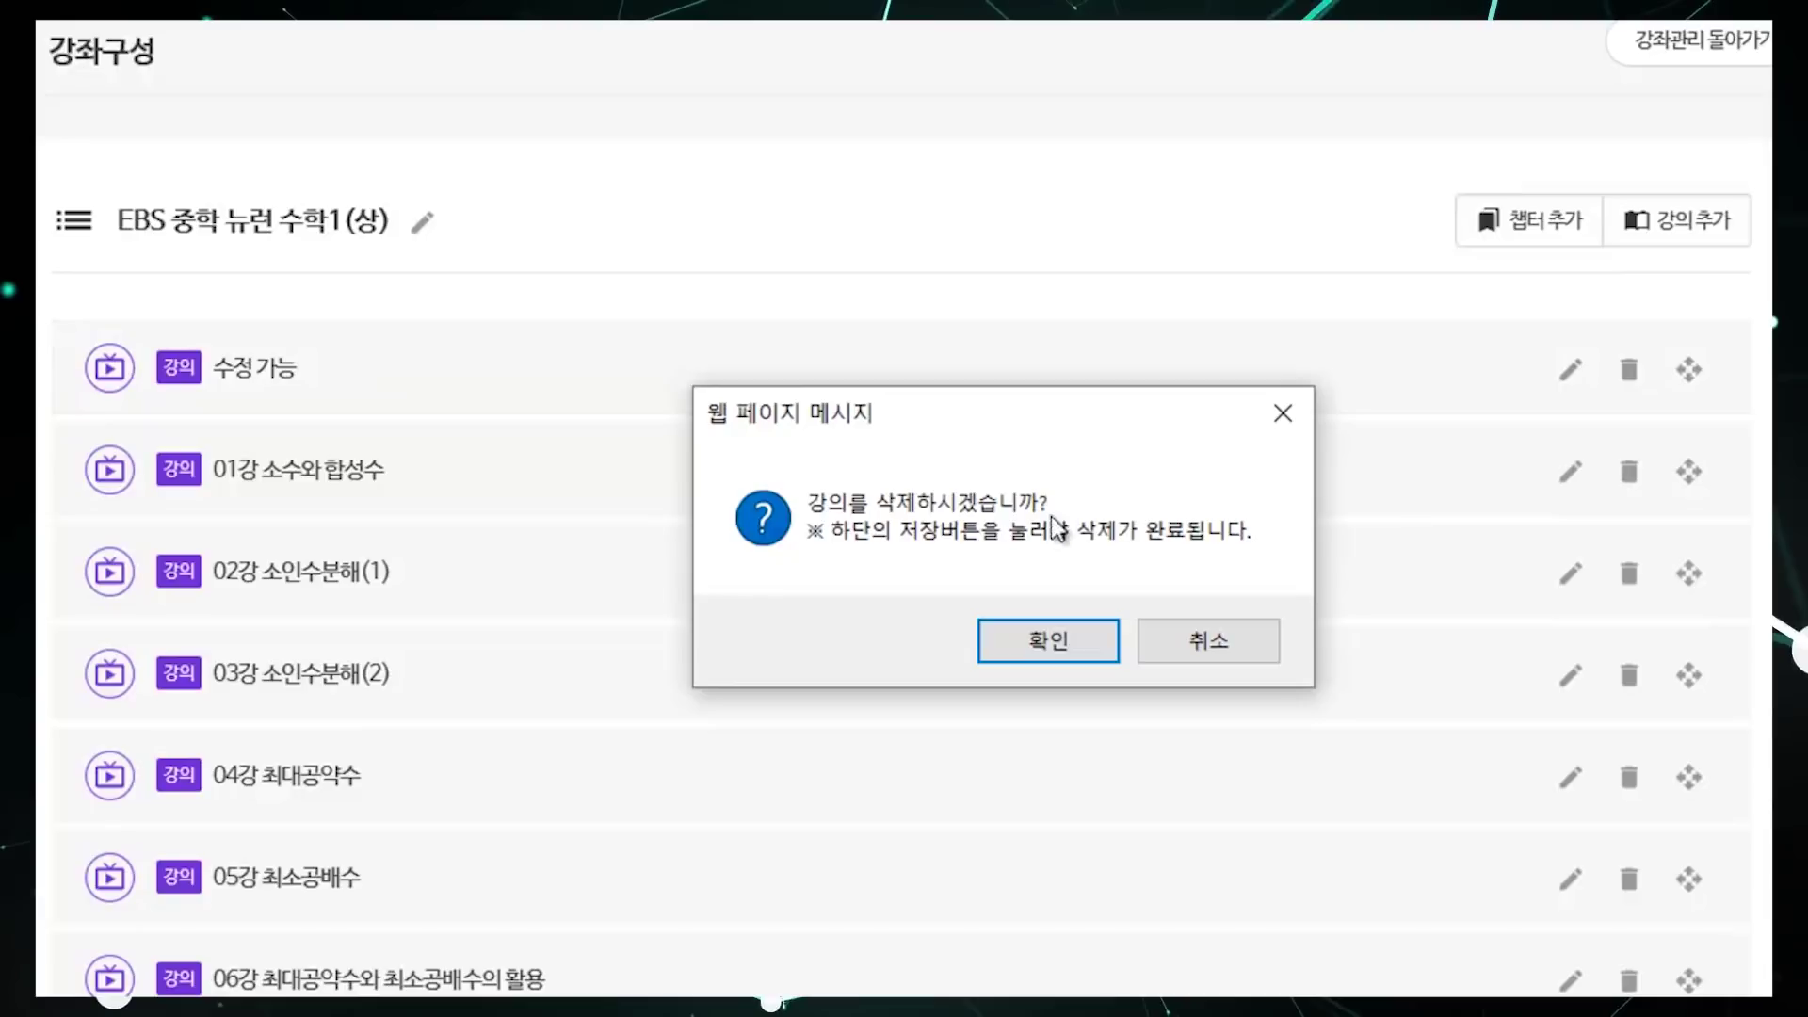
click(1031, 631)
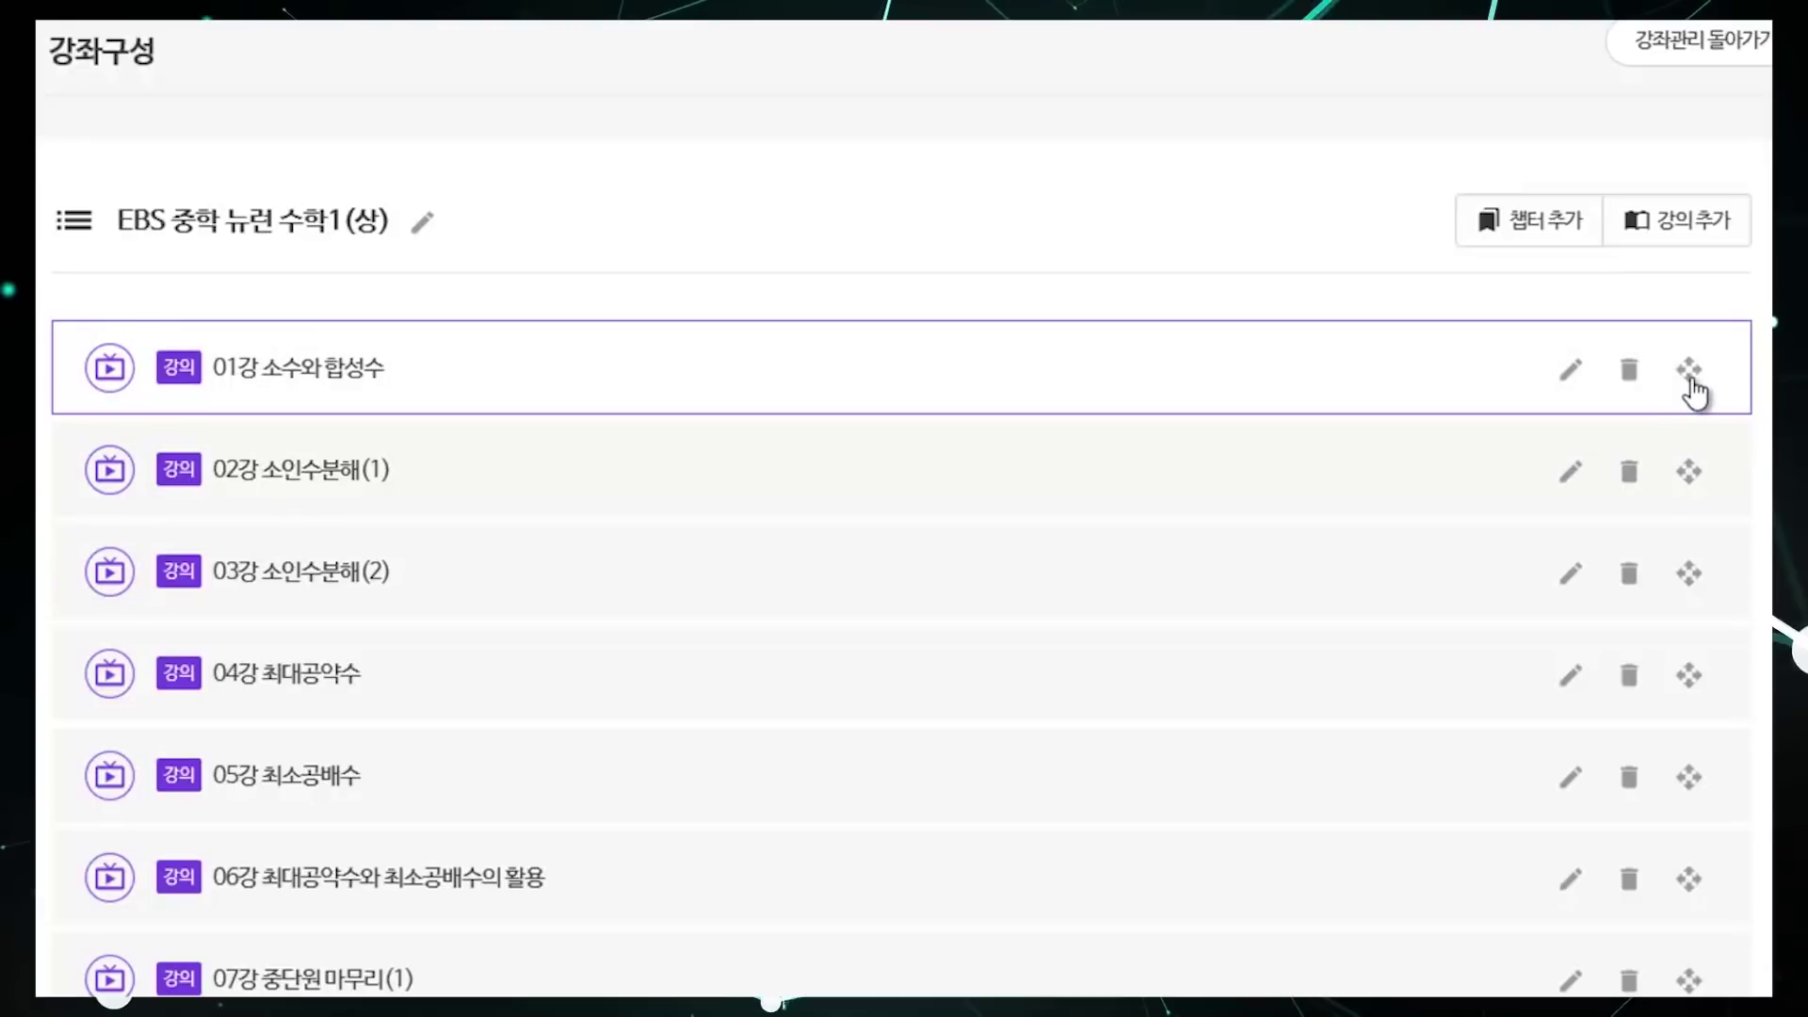
mouse_move(1696, 390)
mouse_down()
mouse_move(1687, 594)
mouse_move(1711, 847)
mouse_move(1723, 626)
mouse_move(1724, 509)
mouse_move(1695, 877)
mouse_move(1709, 375)
mouse_up()
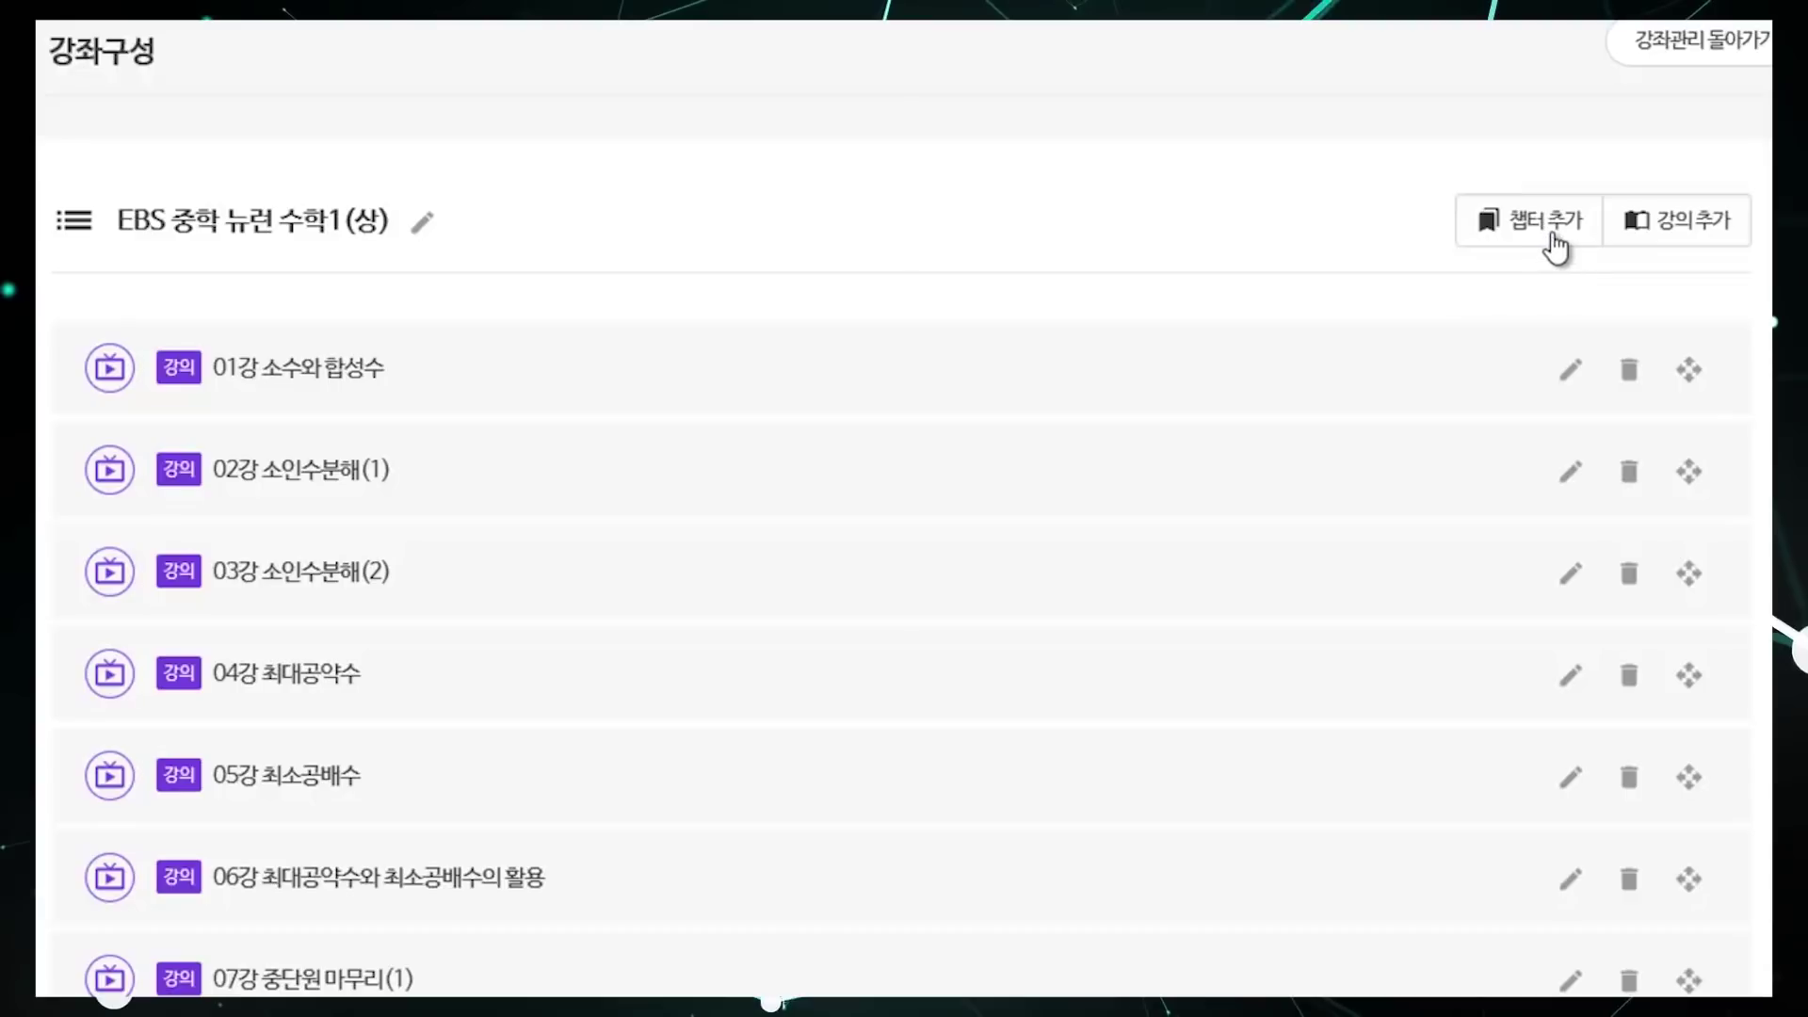
Step: Add a chapter '1단원' above 01강 소수와 합성수
click(1552, 243)
text(1단원)
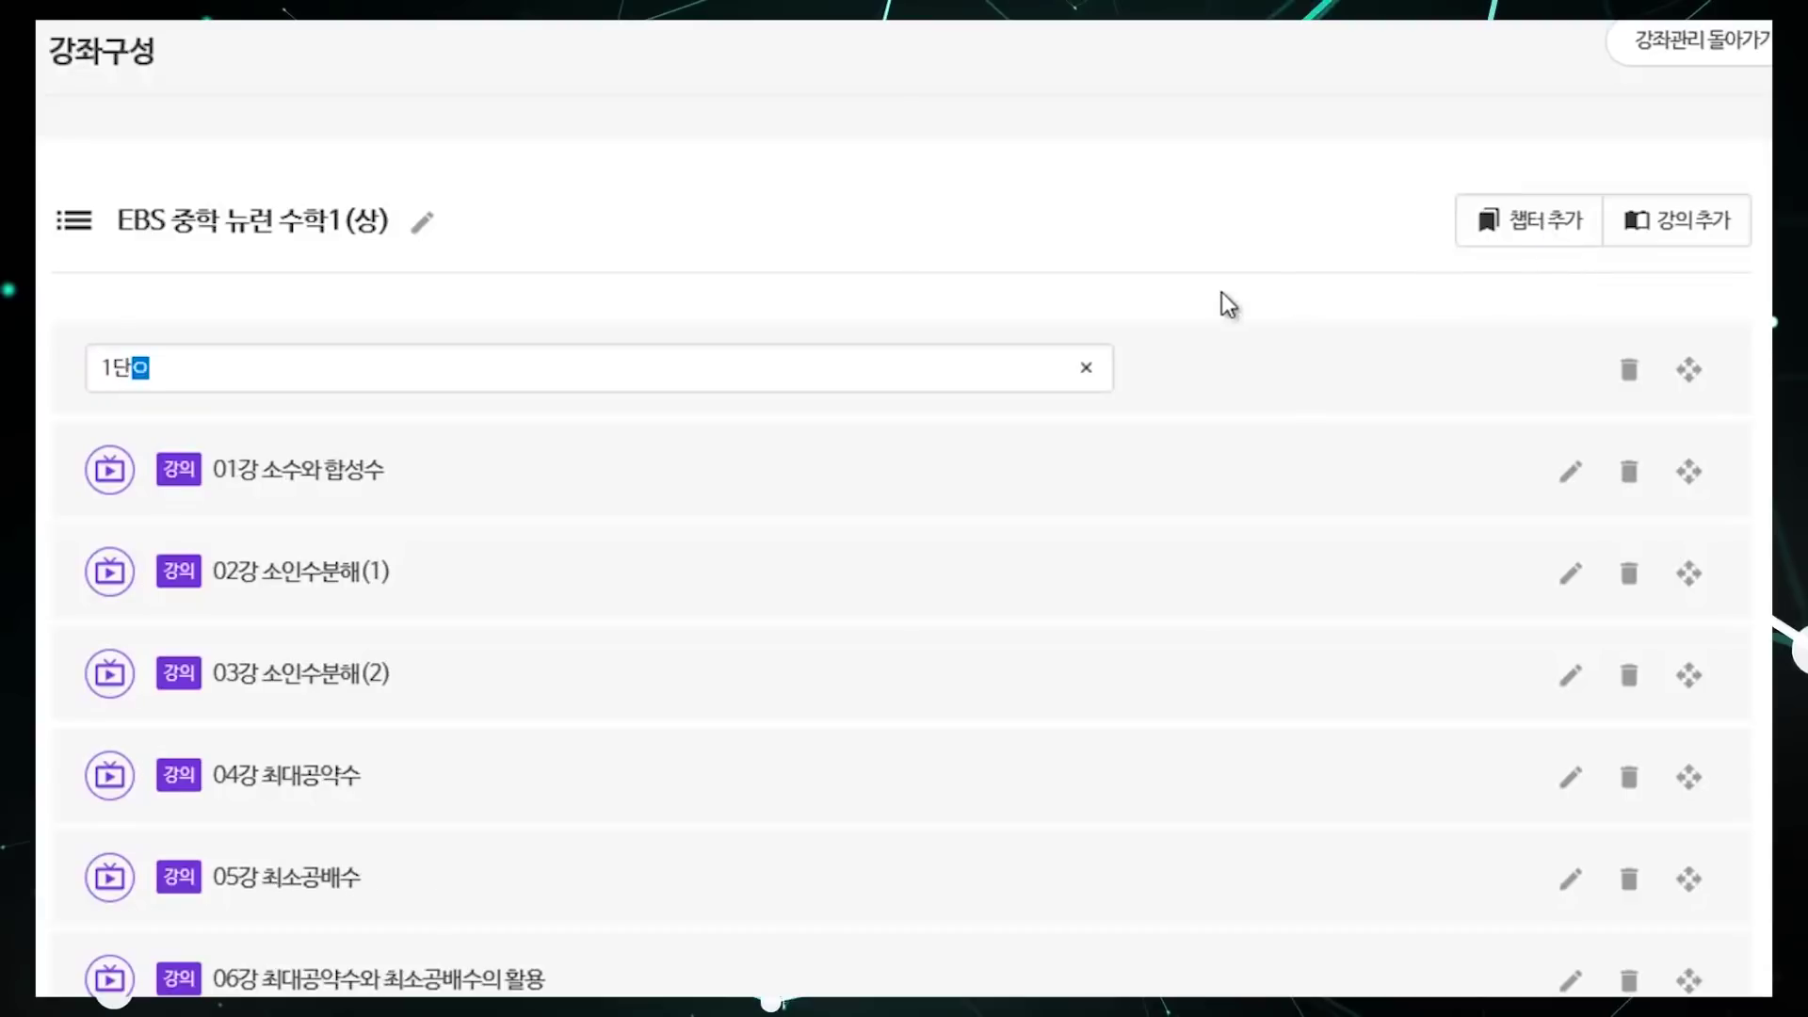
click(1104, 282)
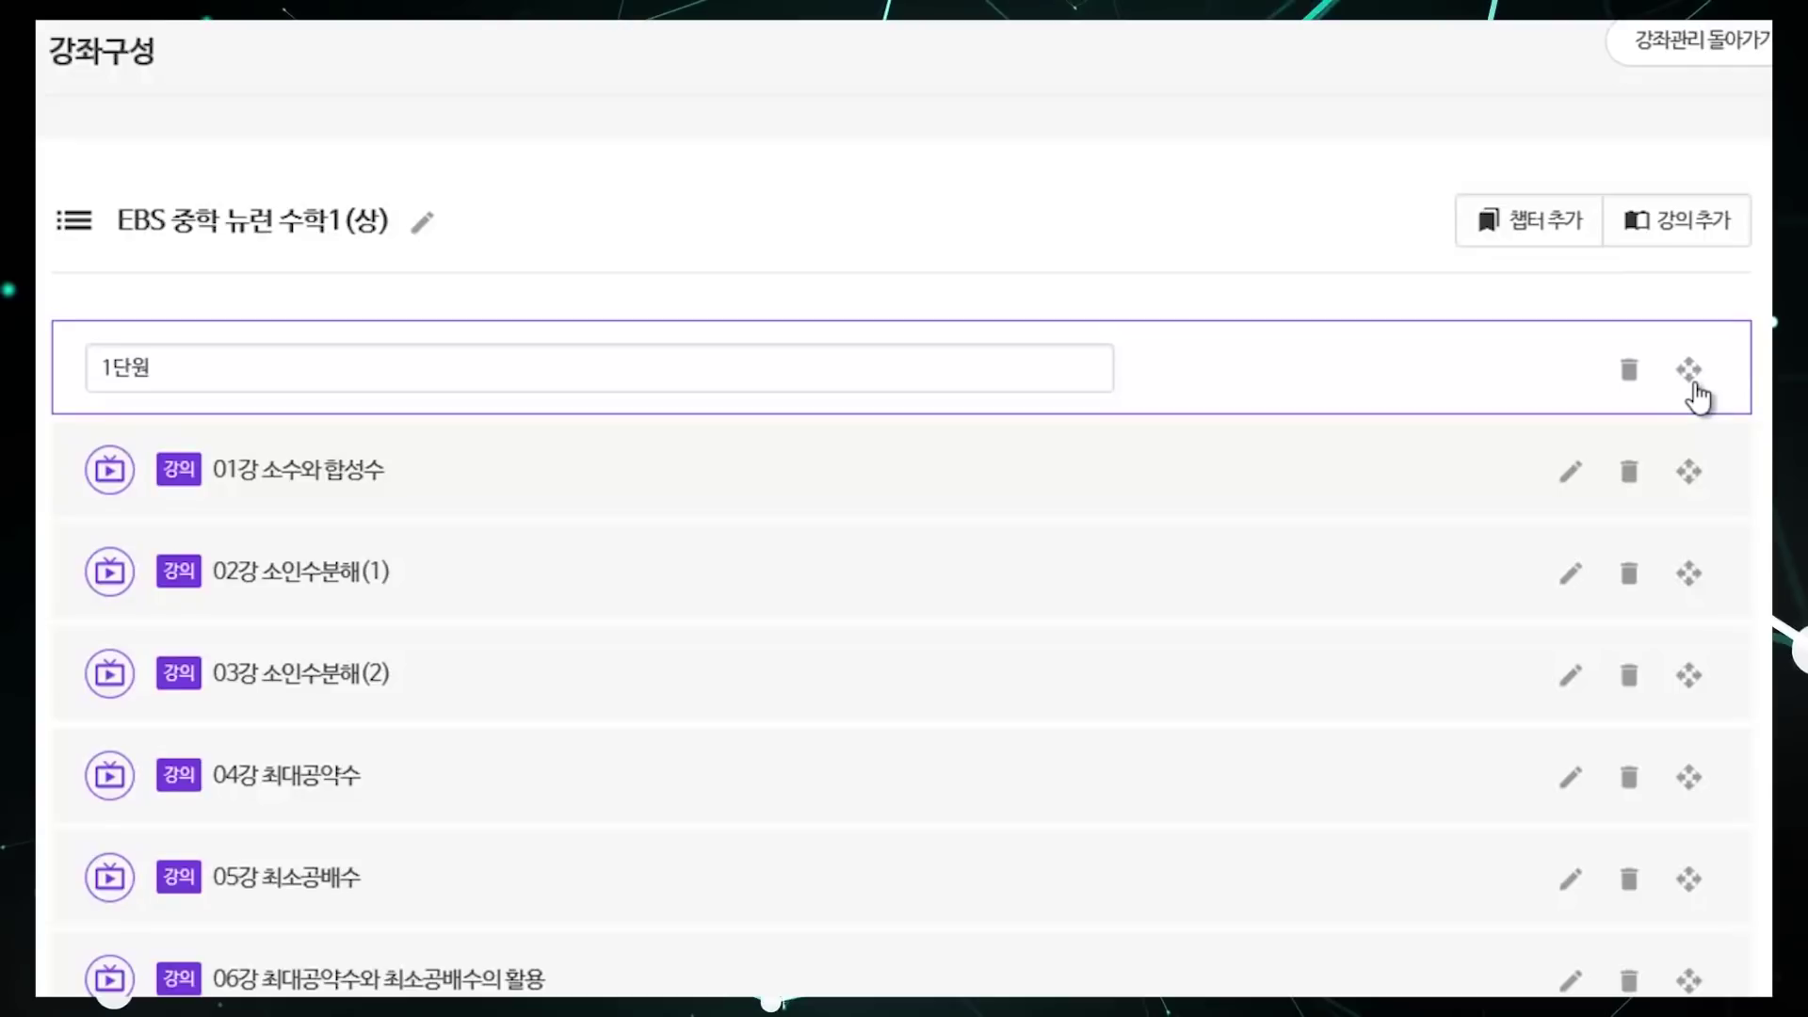
Step: Add a lecture '49강 문제풀이' after 48강 at the end of the list
click(1683, 241)
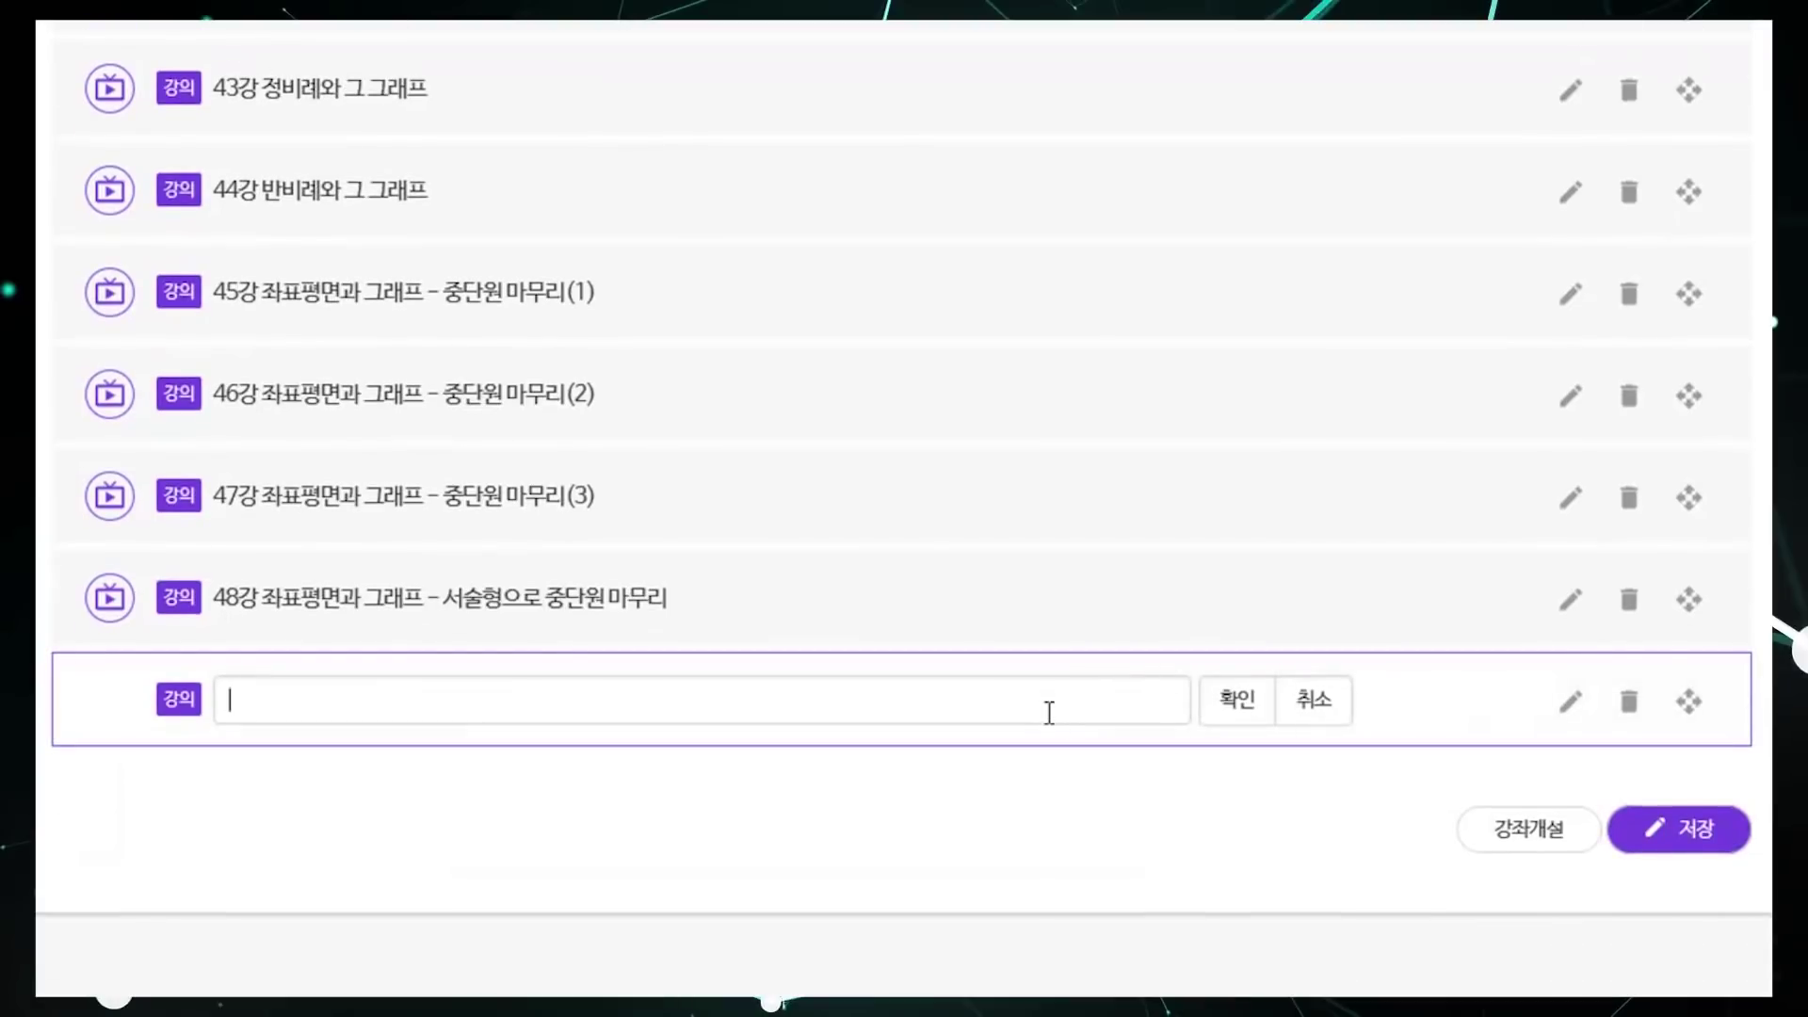
text(49강 문제풀이)
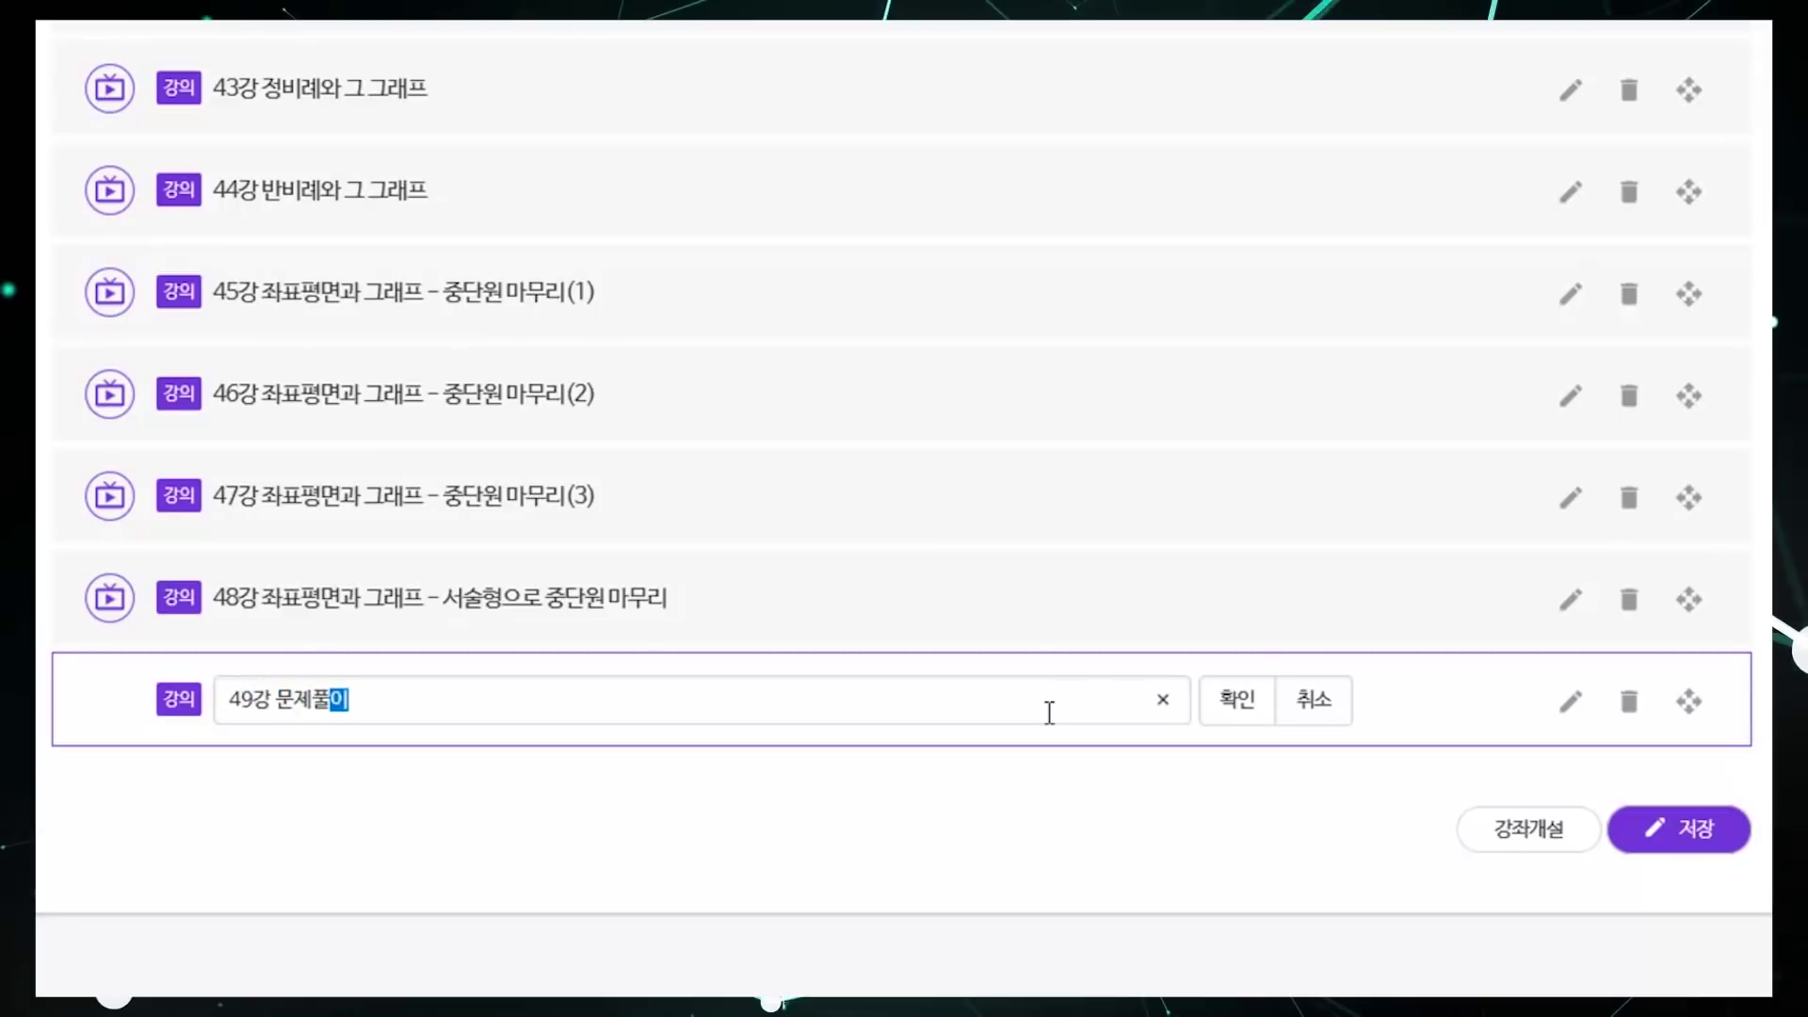
click(1237, 700)
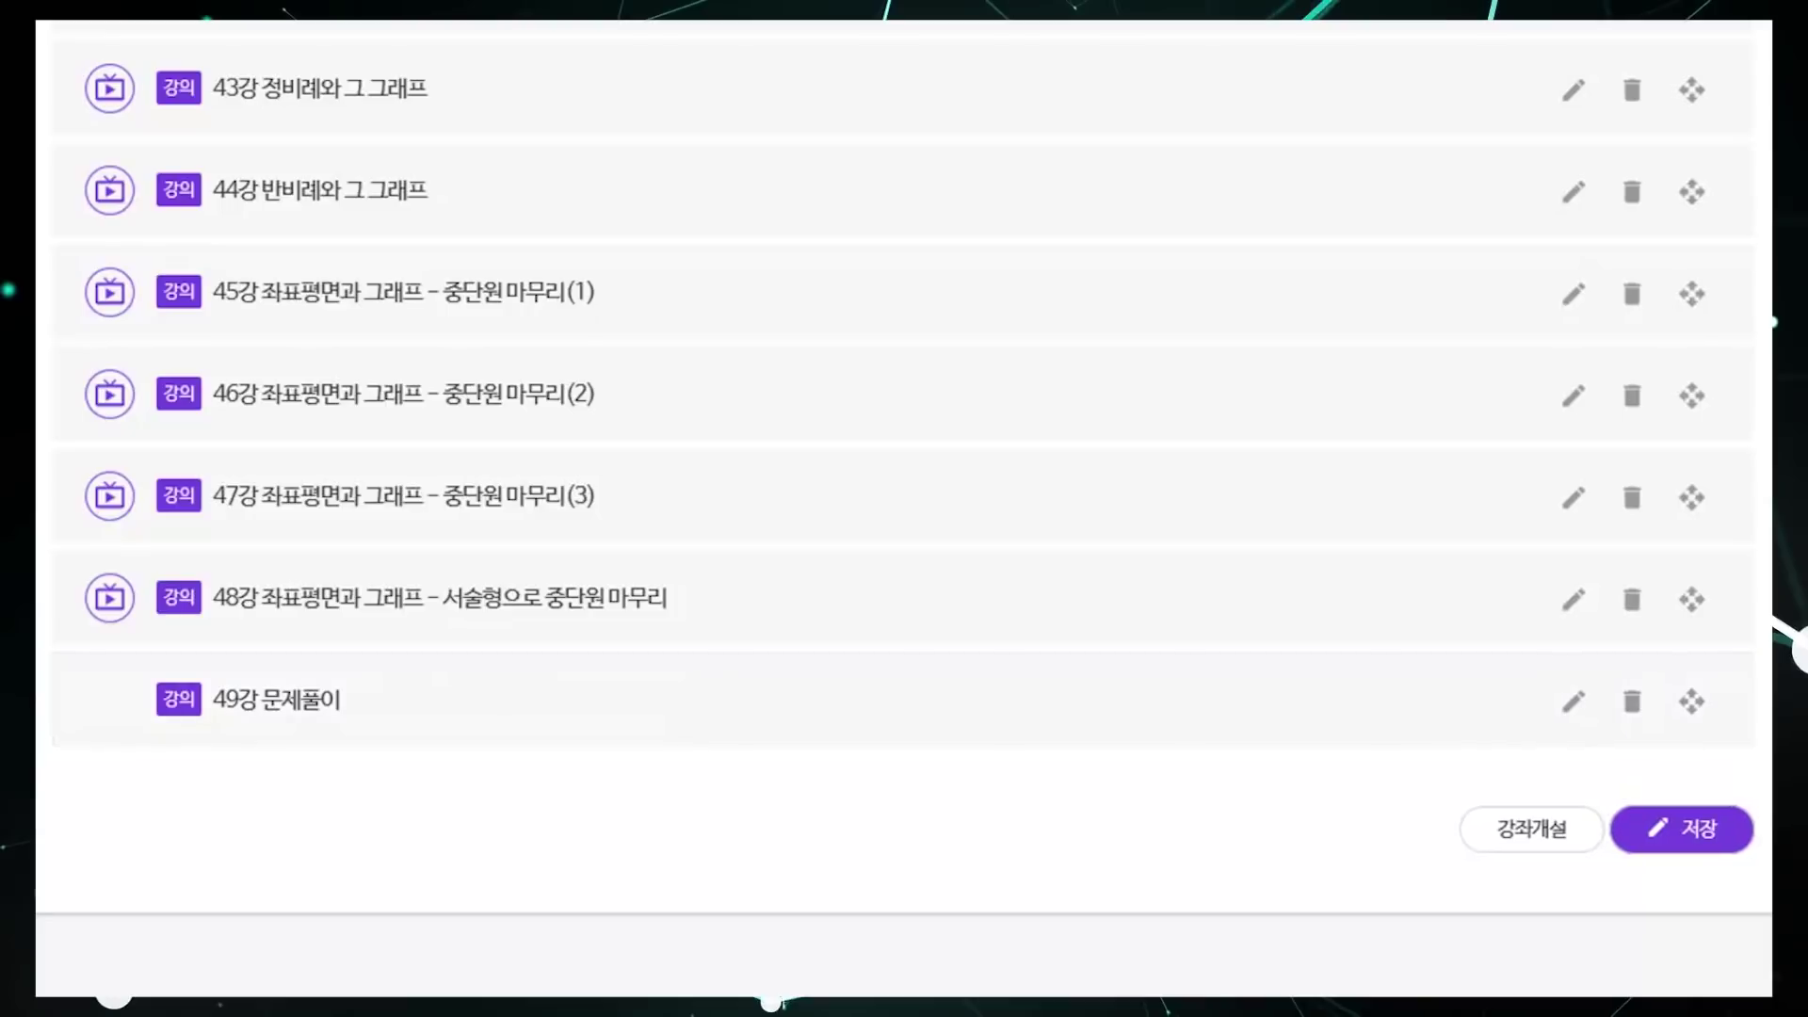
scroll(904, 509, up, 20)
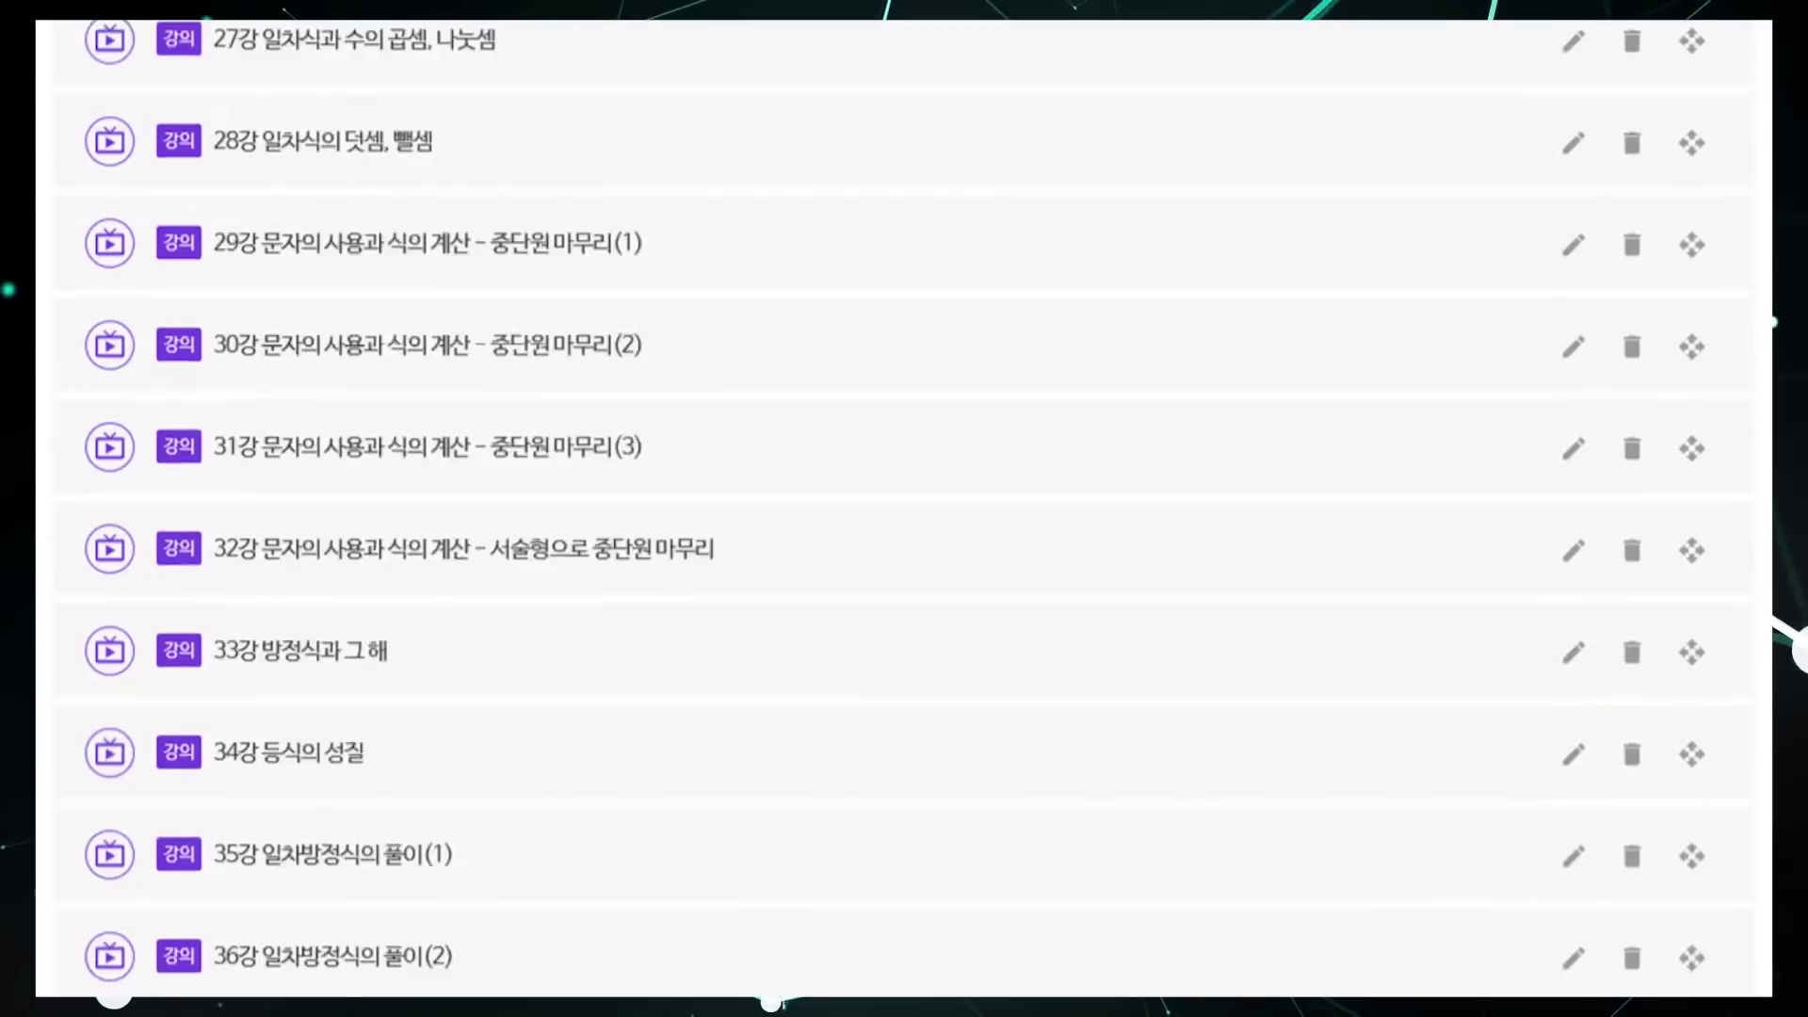
Step: Delete every lecture from 04강 through 49강, leaving only 01강–03강 under 1단원
scroll(1469, 738, up, 8)
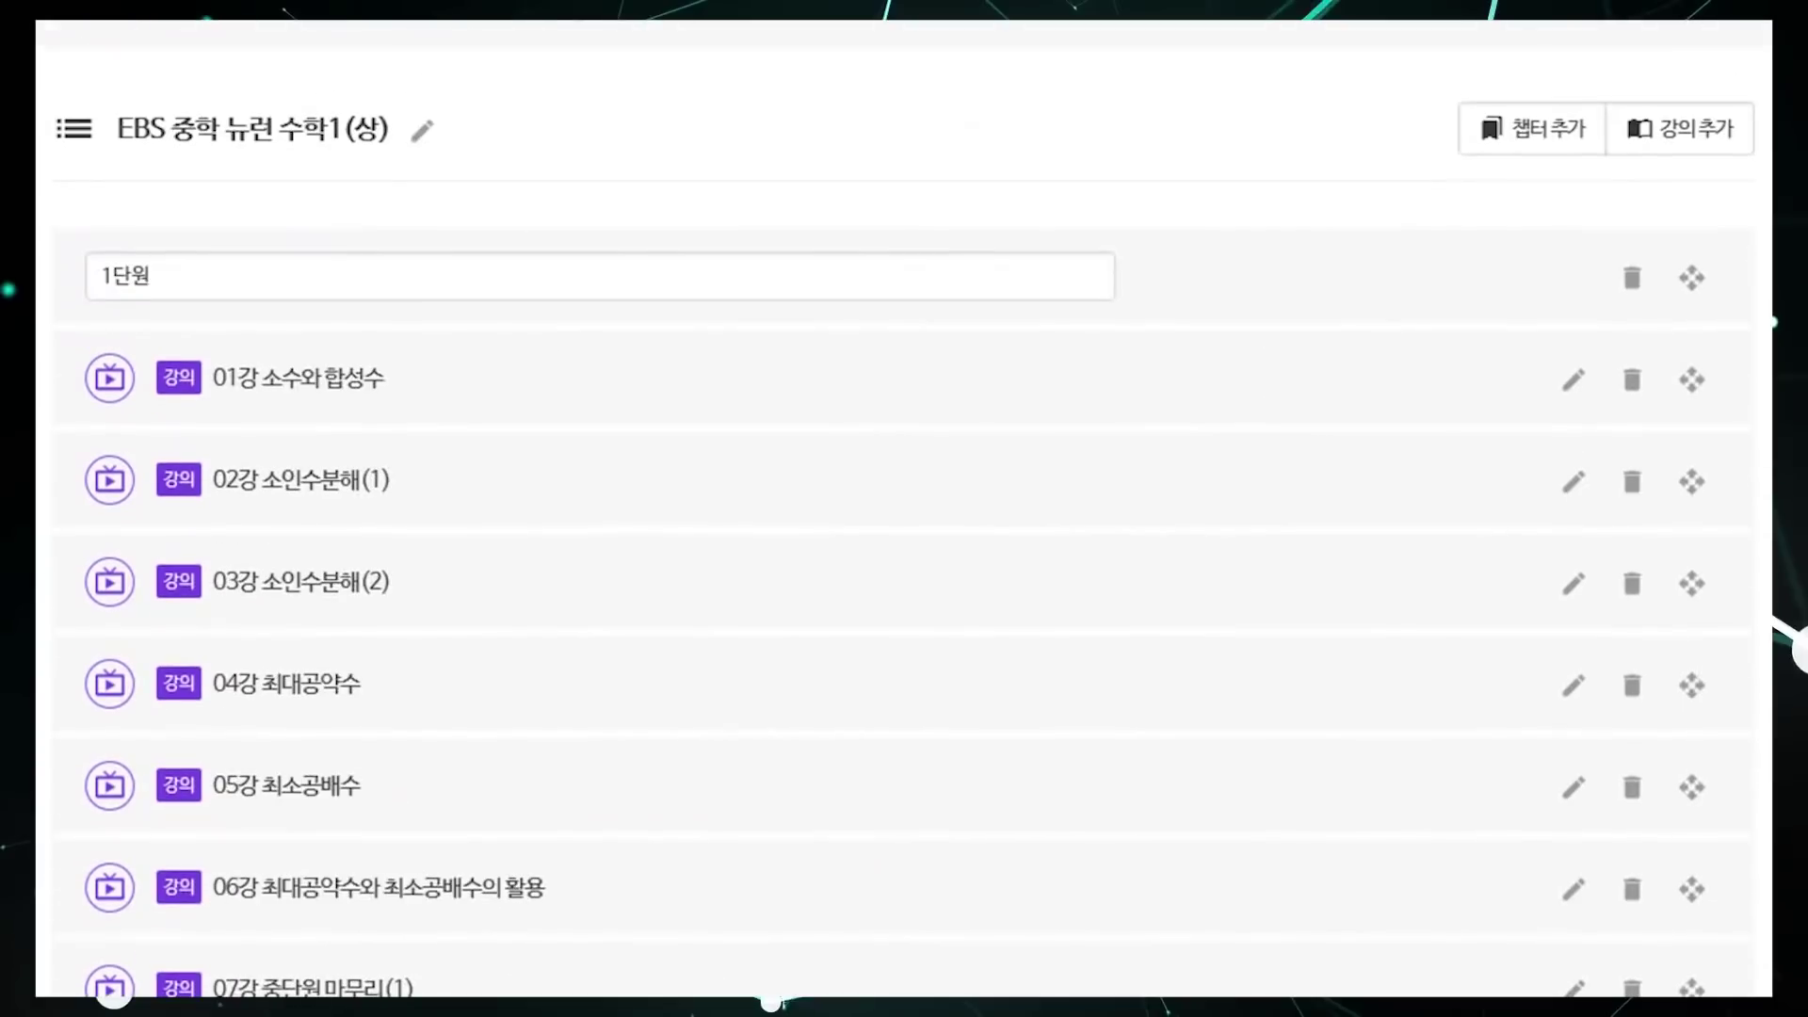
click(1637, 692)
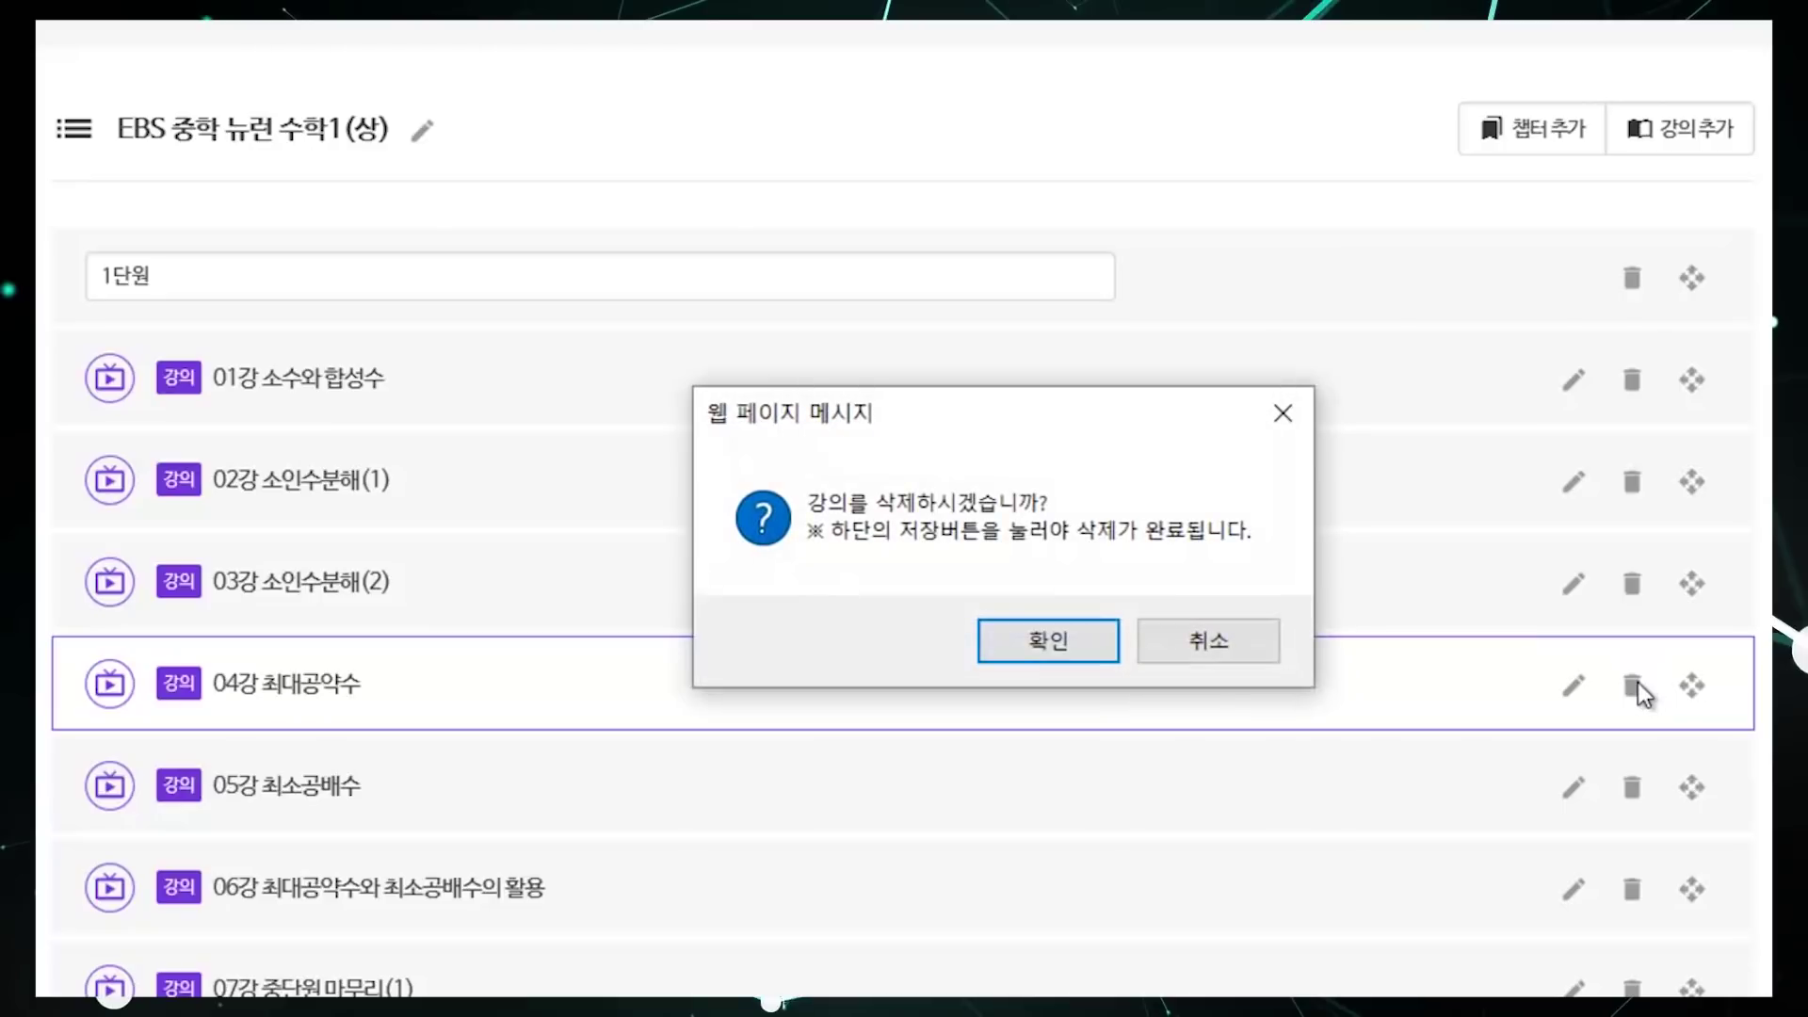
key(Return)
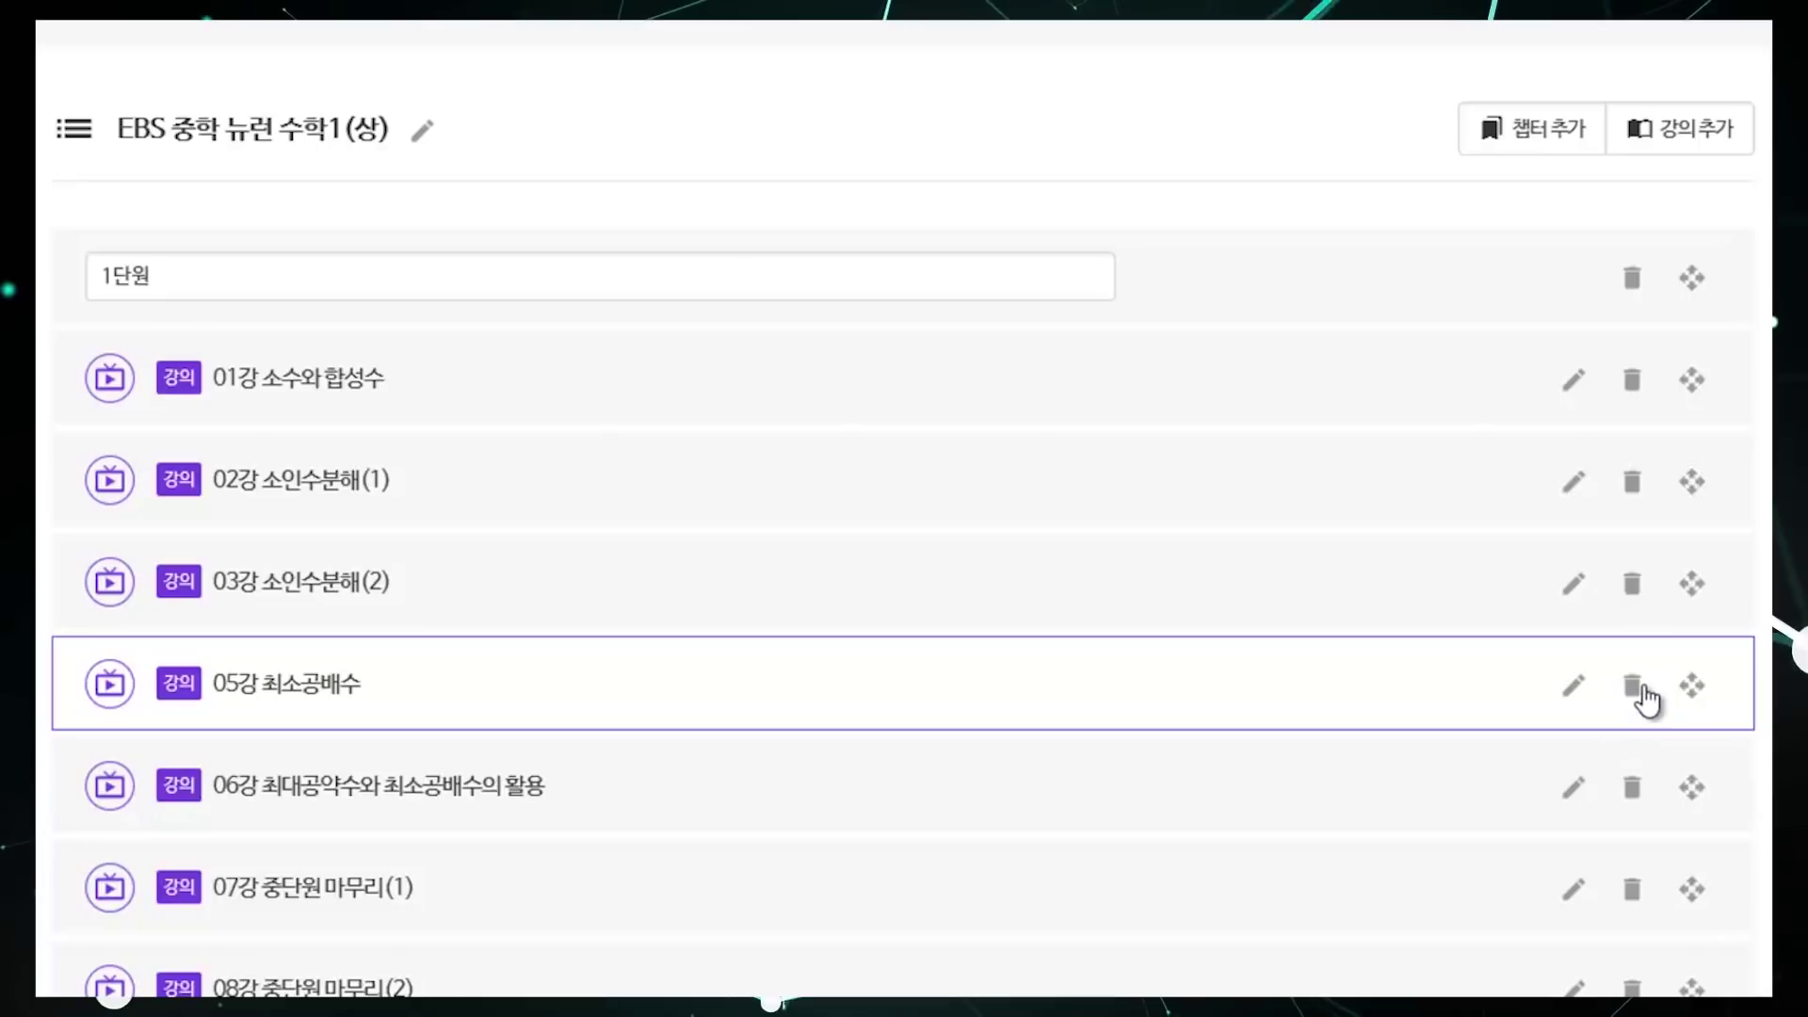
click(1644, 697)
key(Return)
click(1638, 699)
key(Return)
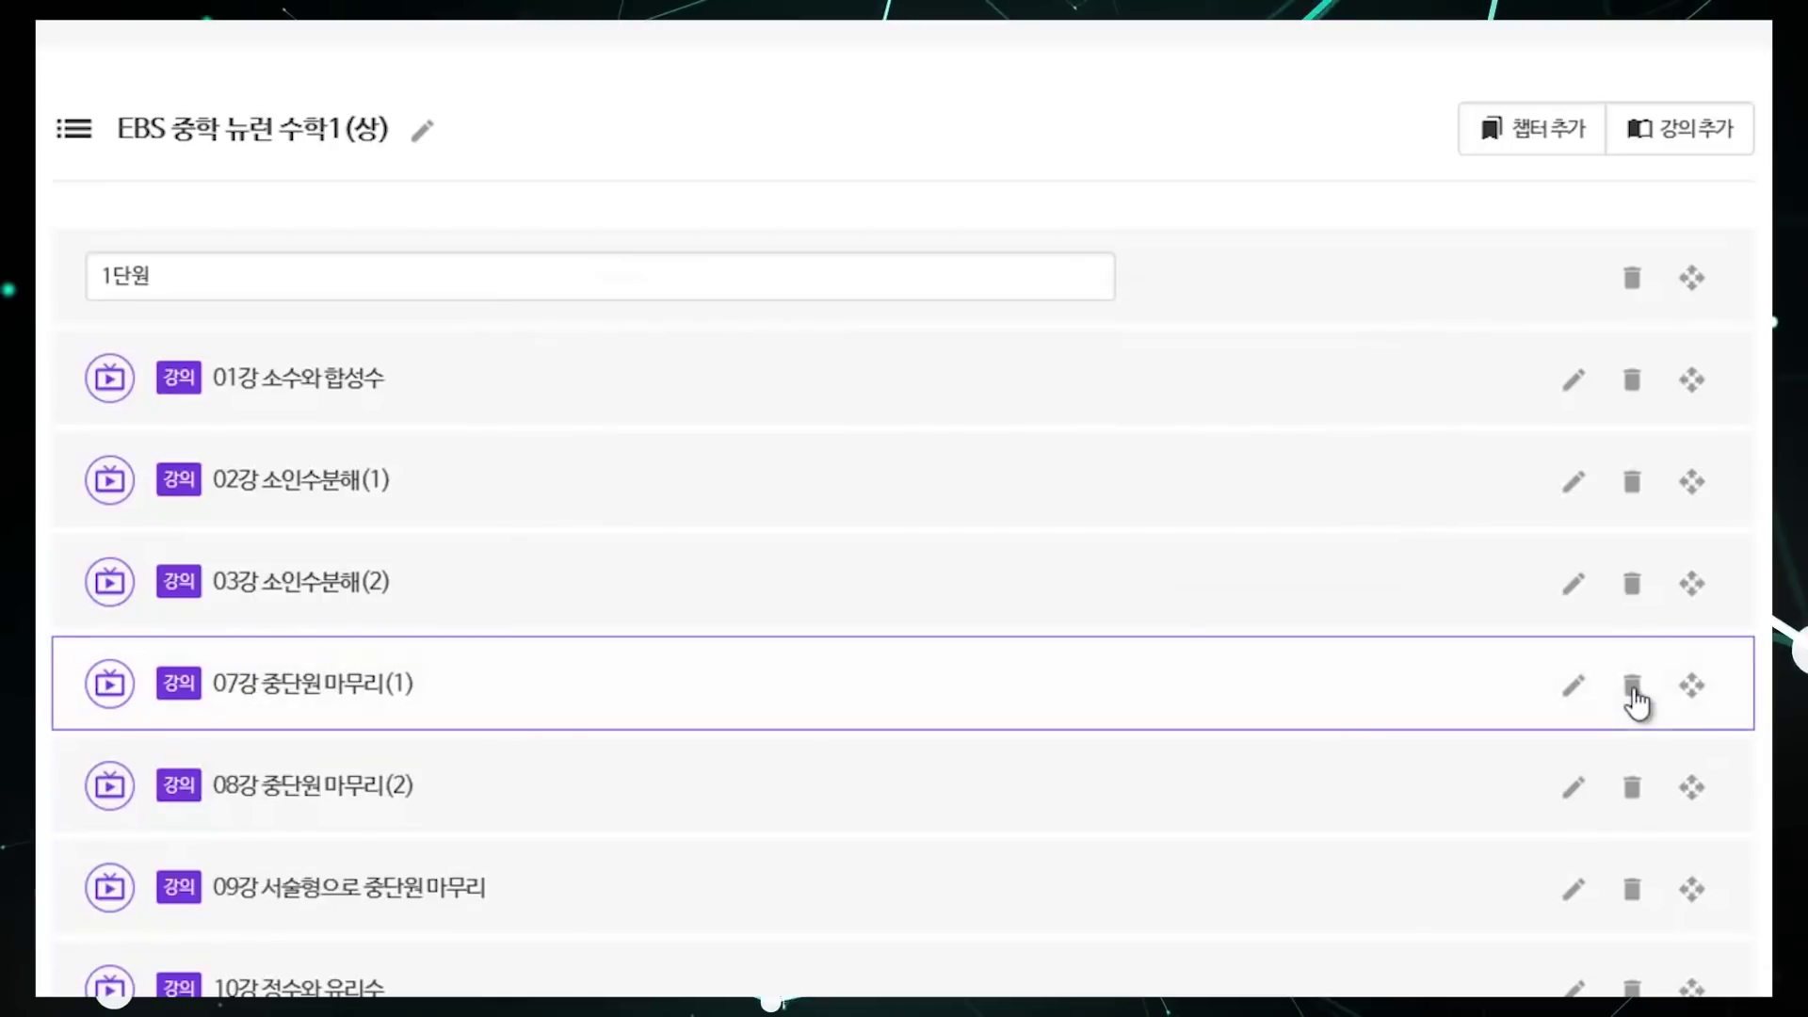
click(1637, 699)
key(Return)
click(1637, 699)
key(Return)
click(1637, 699)
key(Return)
click(1637, 698)
key(Return)
click(1636, 699)
key(Return)
click(1637, 699)
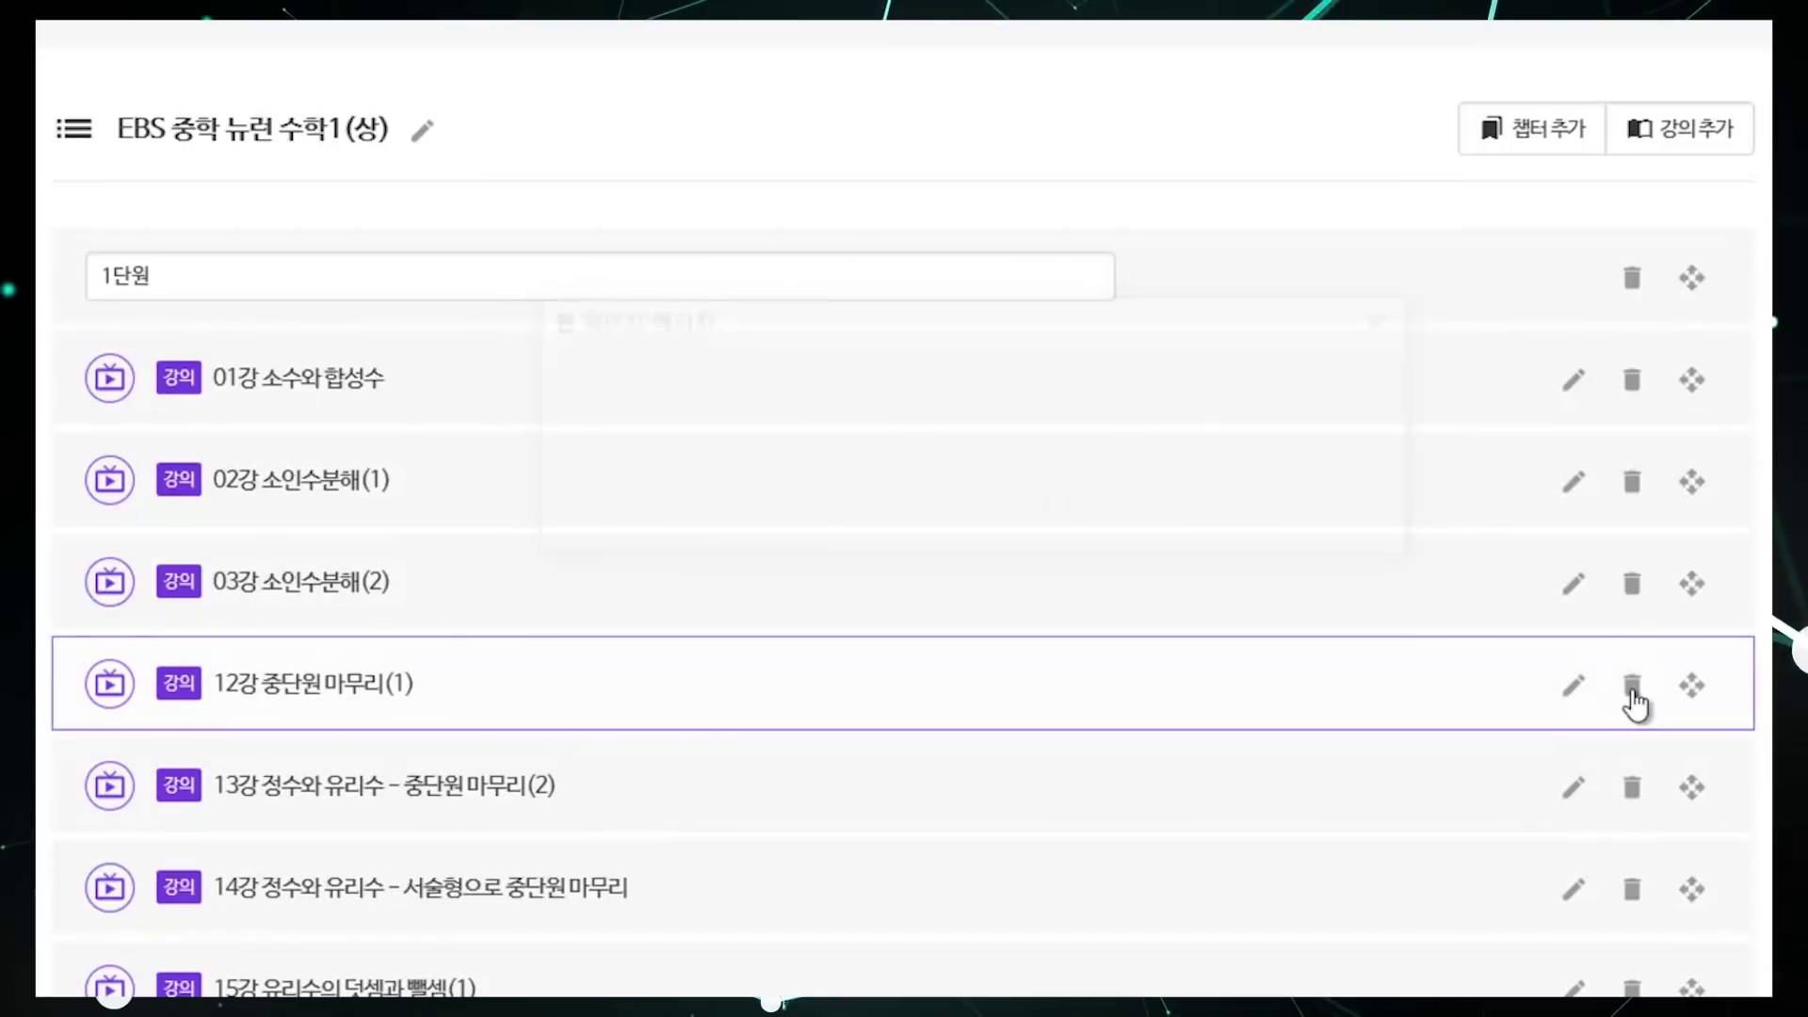
key(Return)
click(1637, 698)
key(Return)
click(1637, 699)
key(Return)
click(1633, 689)
key(Return)
click(1633, 689)
key(Return)
click(1633, 689)
key(Return)
click(1633, 689)
key(Return)
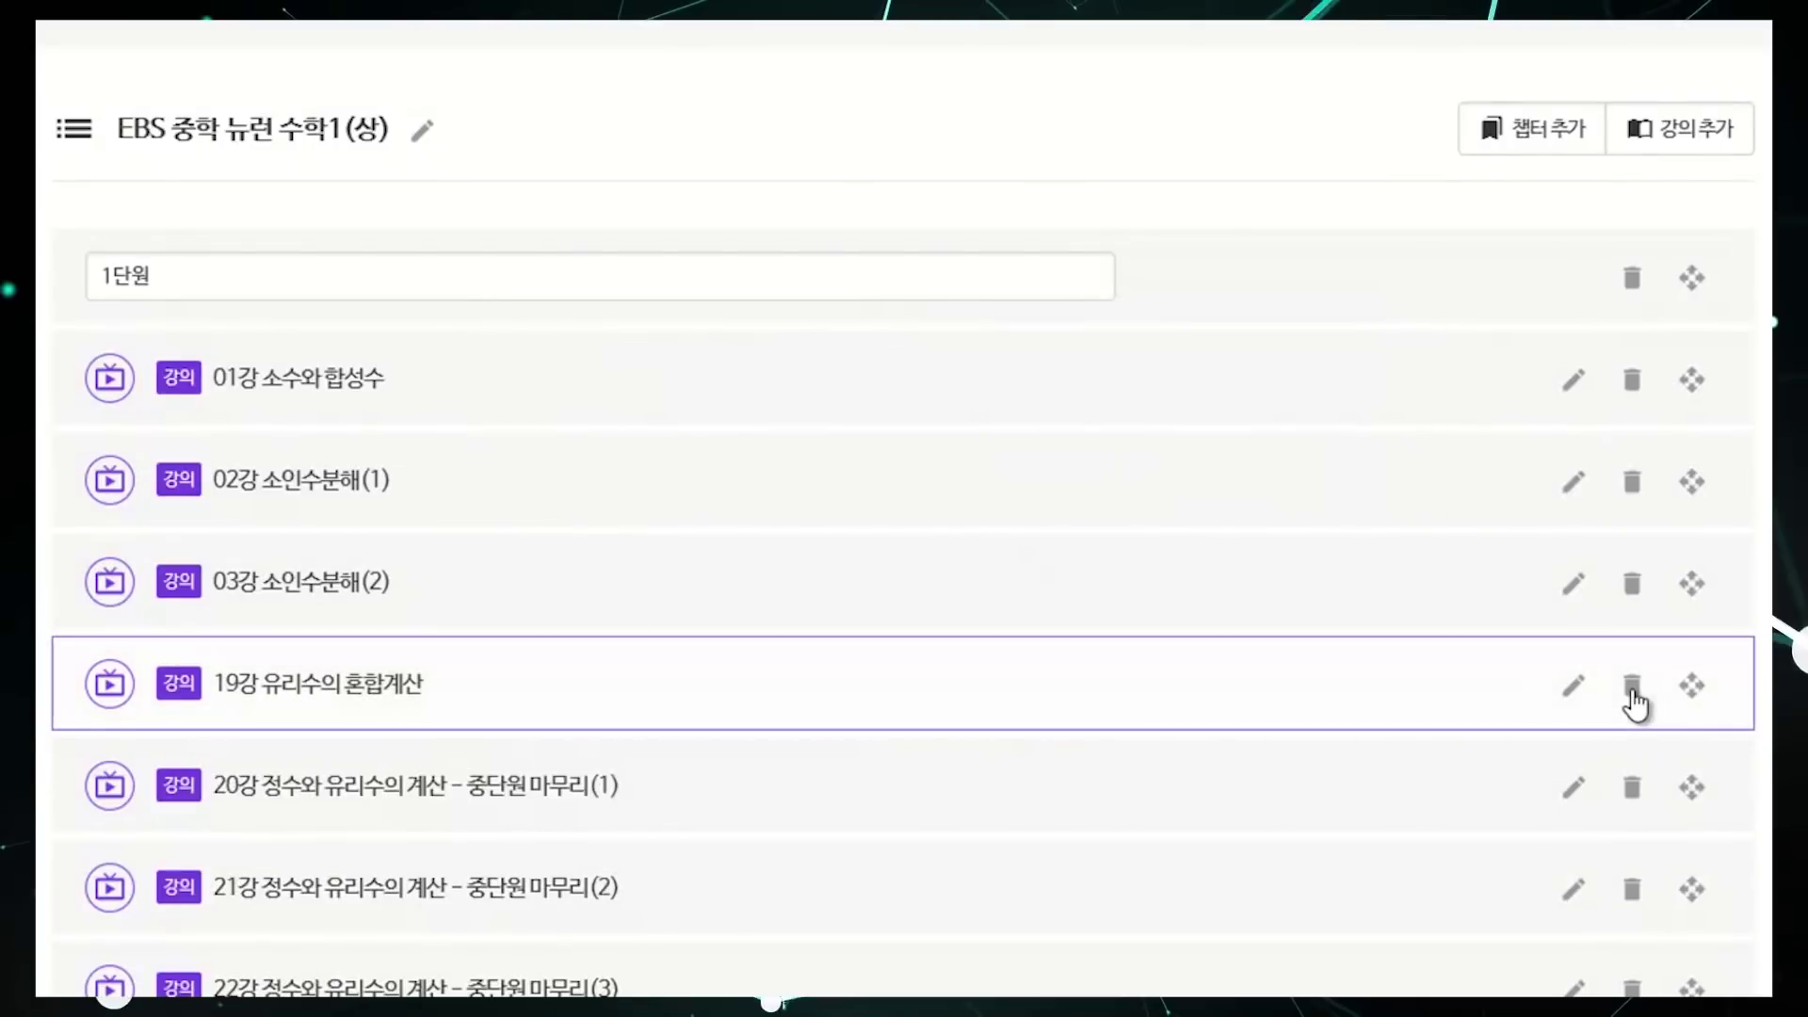
click(1633, 689)
key(Return)
click(1633, 690)
key(Return)
click(1635, 695)
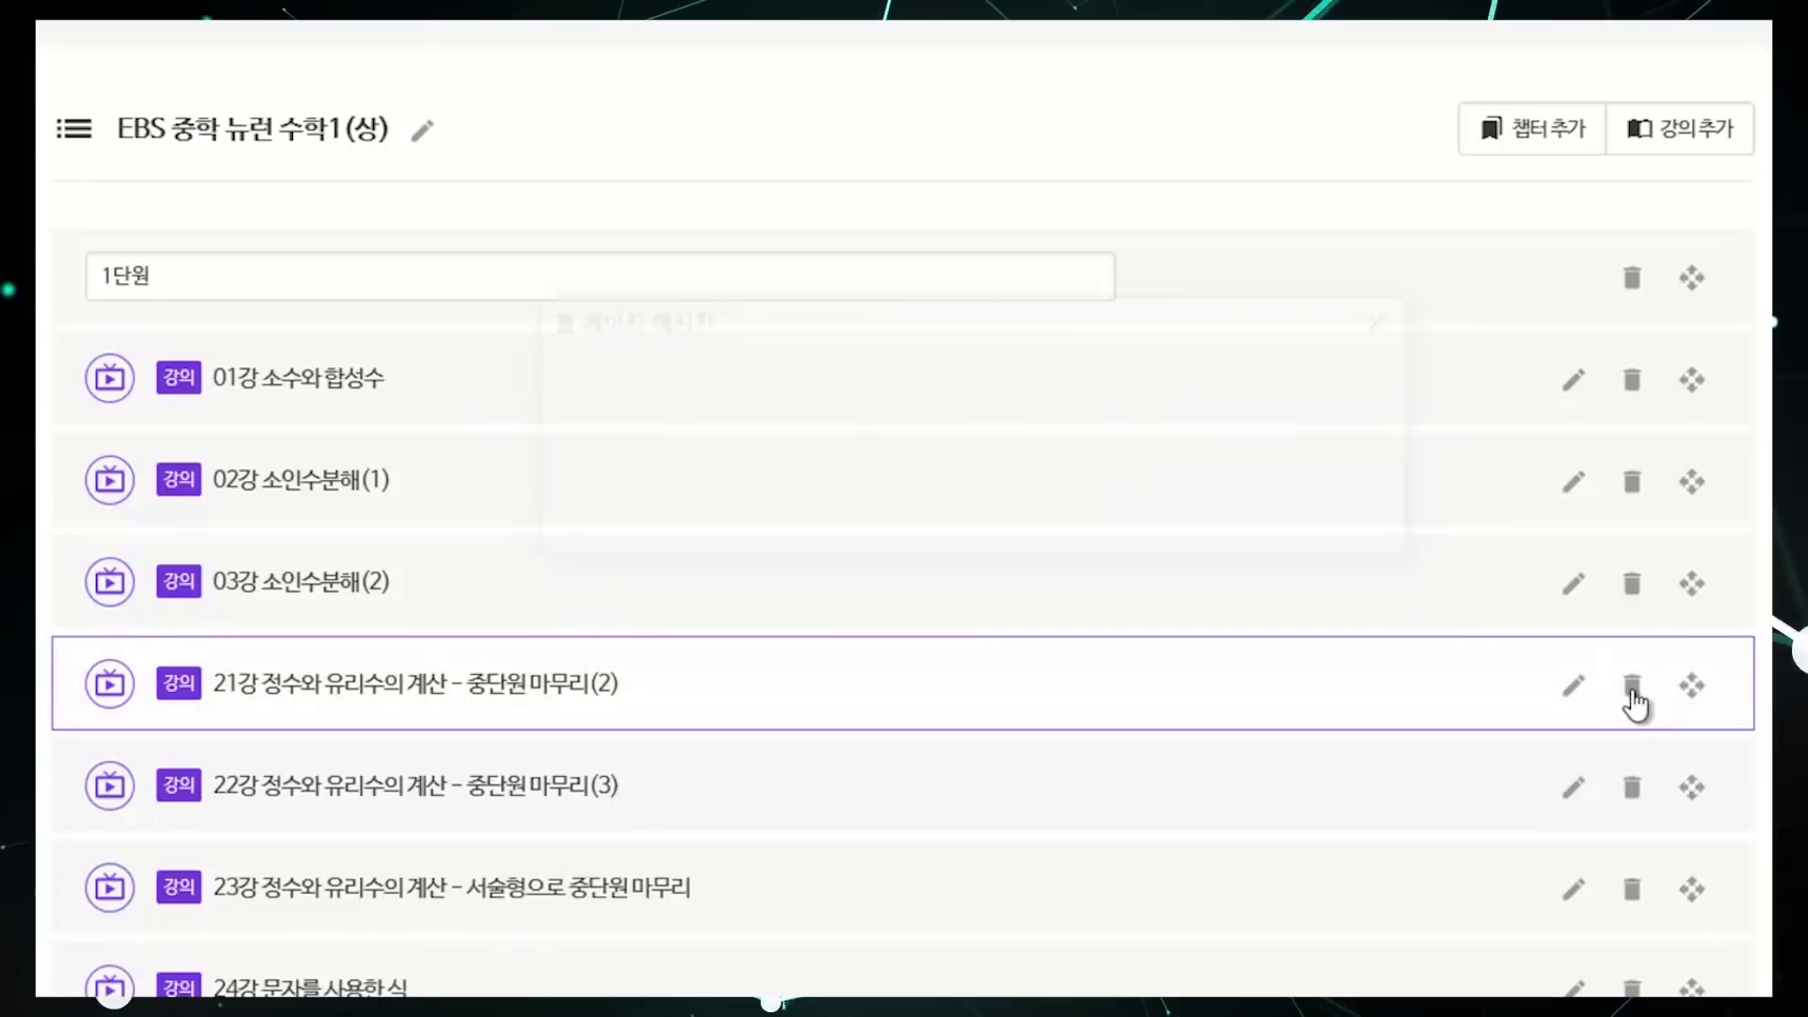
key(Return)
click(1634, 694)
key(Return)
click(1633, 692)
key(Return)
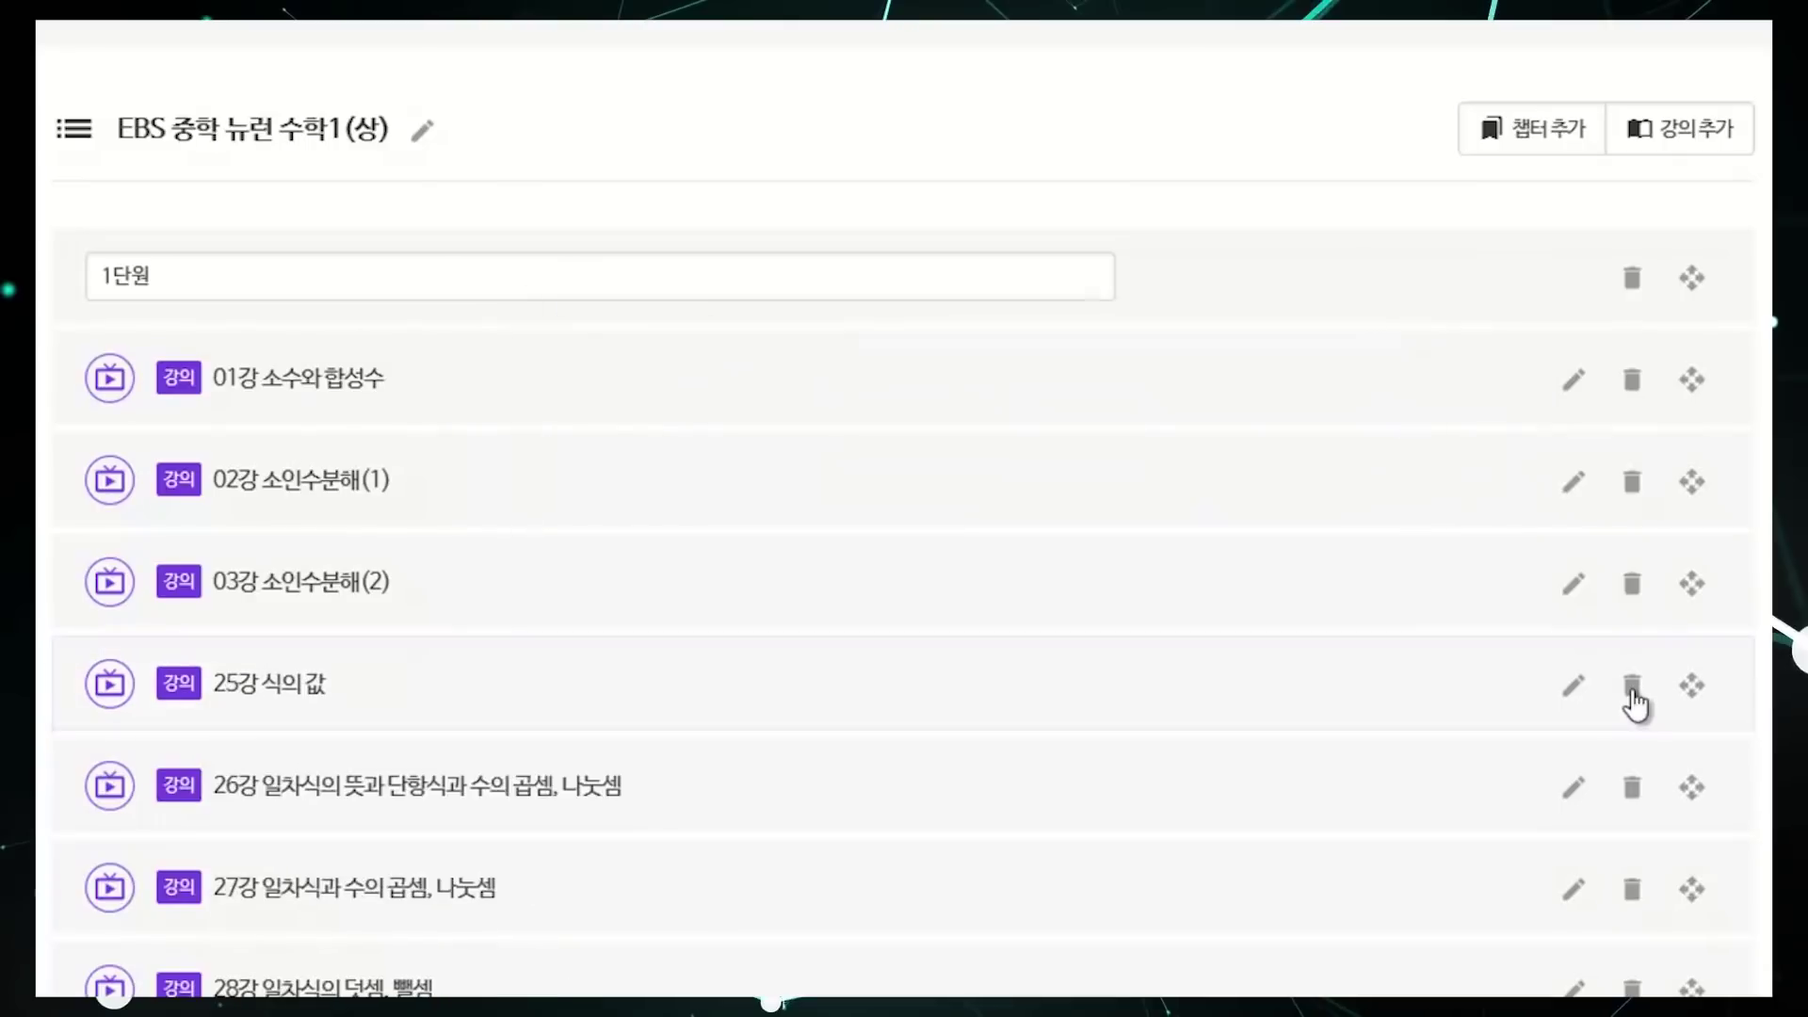
click(1633, 692)
key(Return)
click(1633, 692)
key(Return)
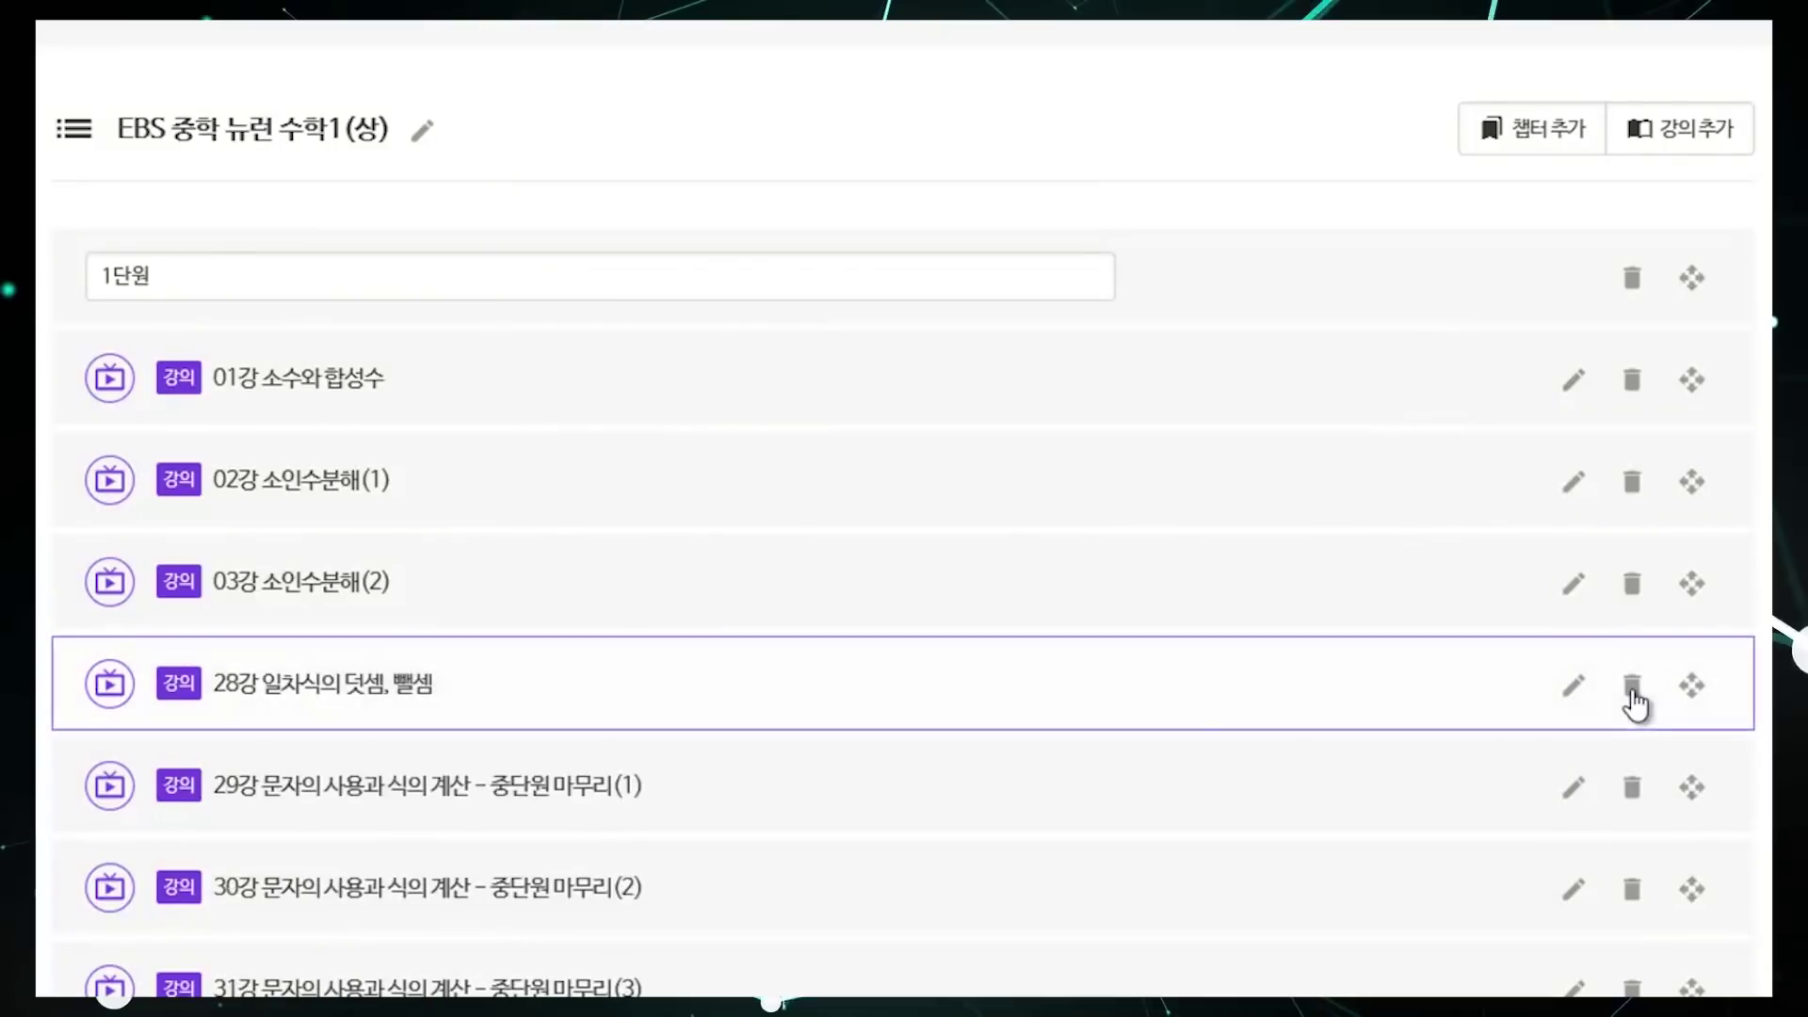
click(1634, 692)
key(Return)
click(1634, 692)
key(Return)
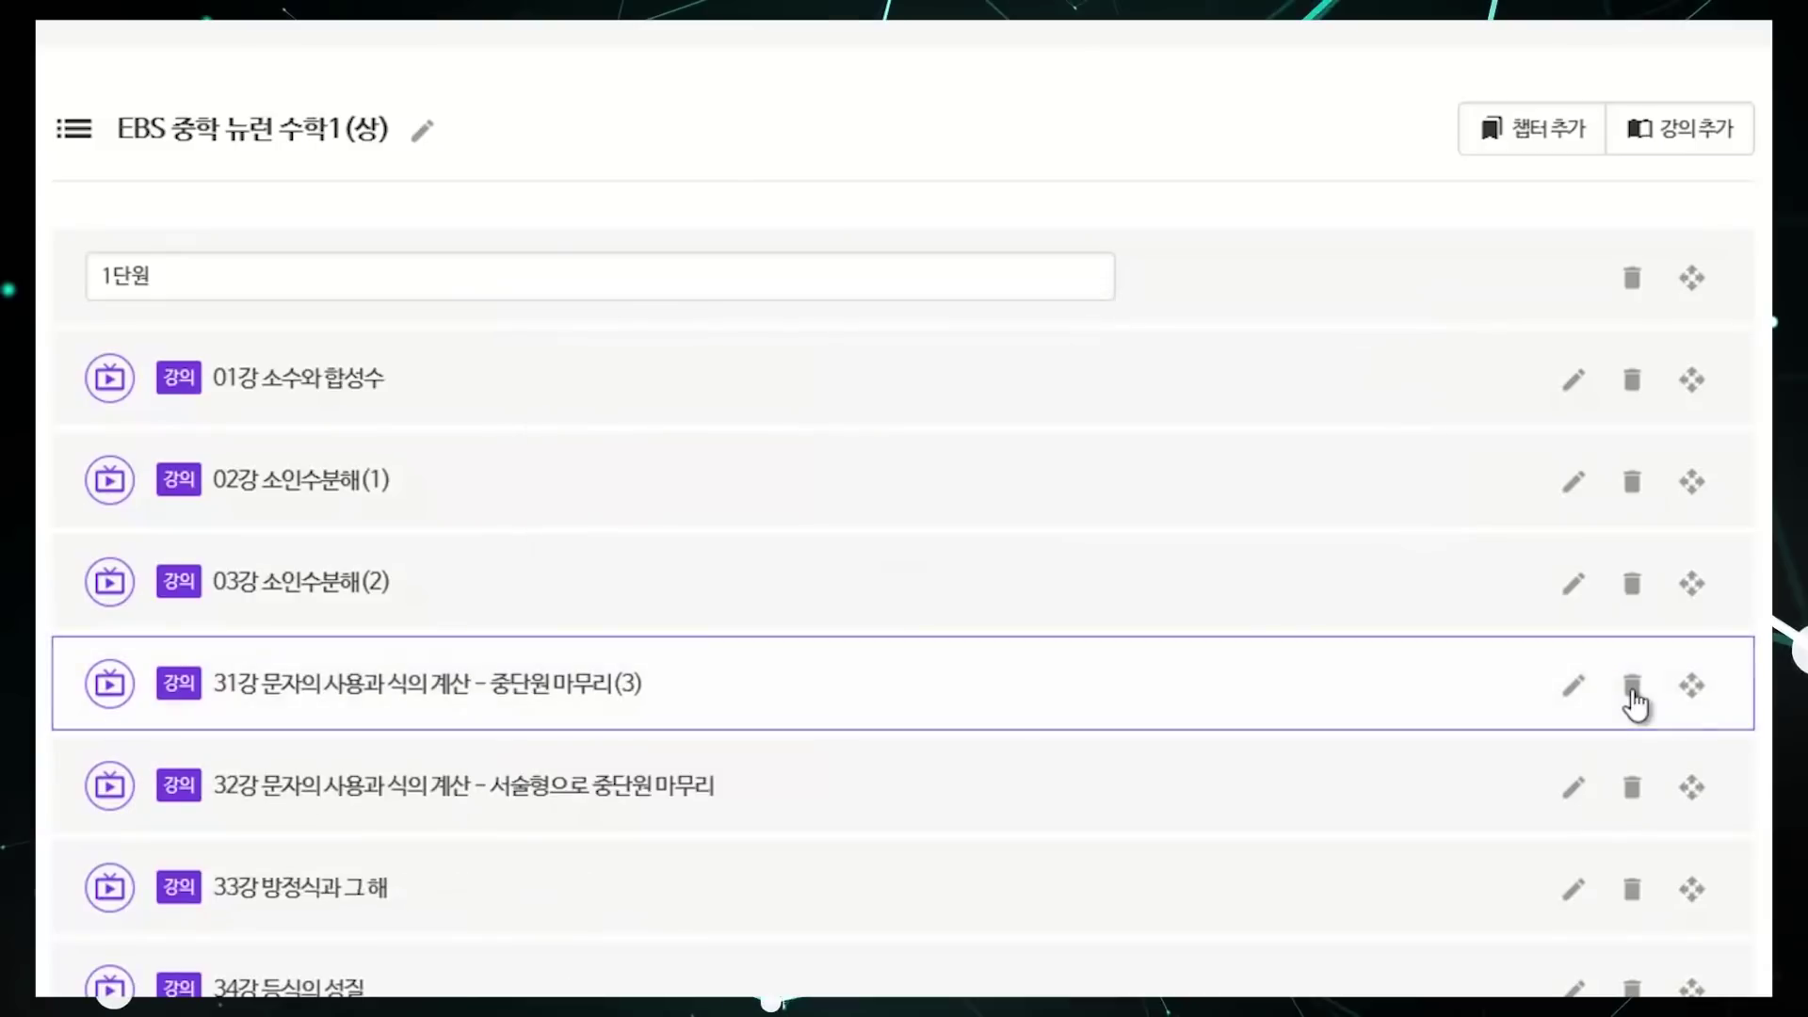
click(1634, 692)
key(Return)
click(1634, 692)
key(Return)
click(1634, 693)
key(Return)
click(1634, 692)
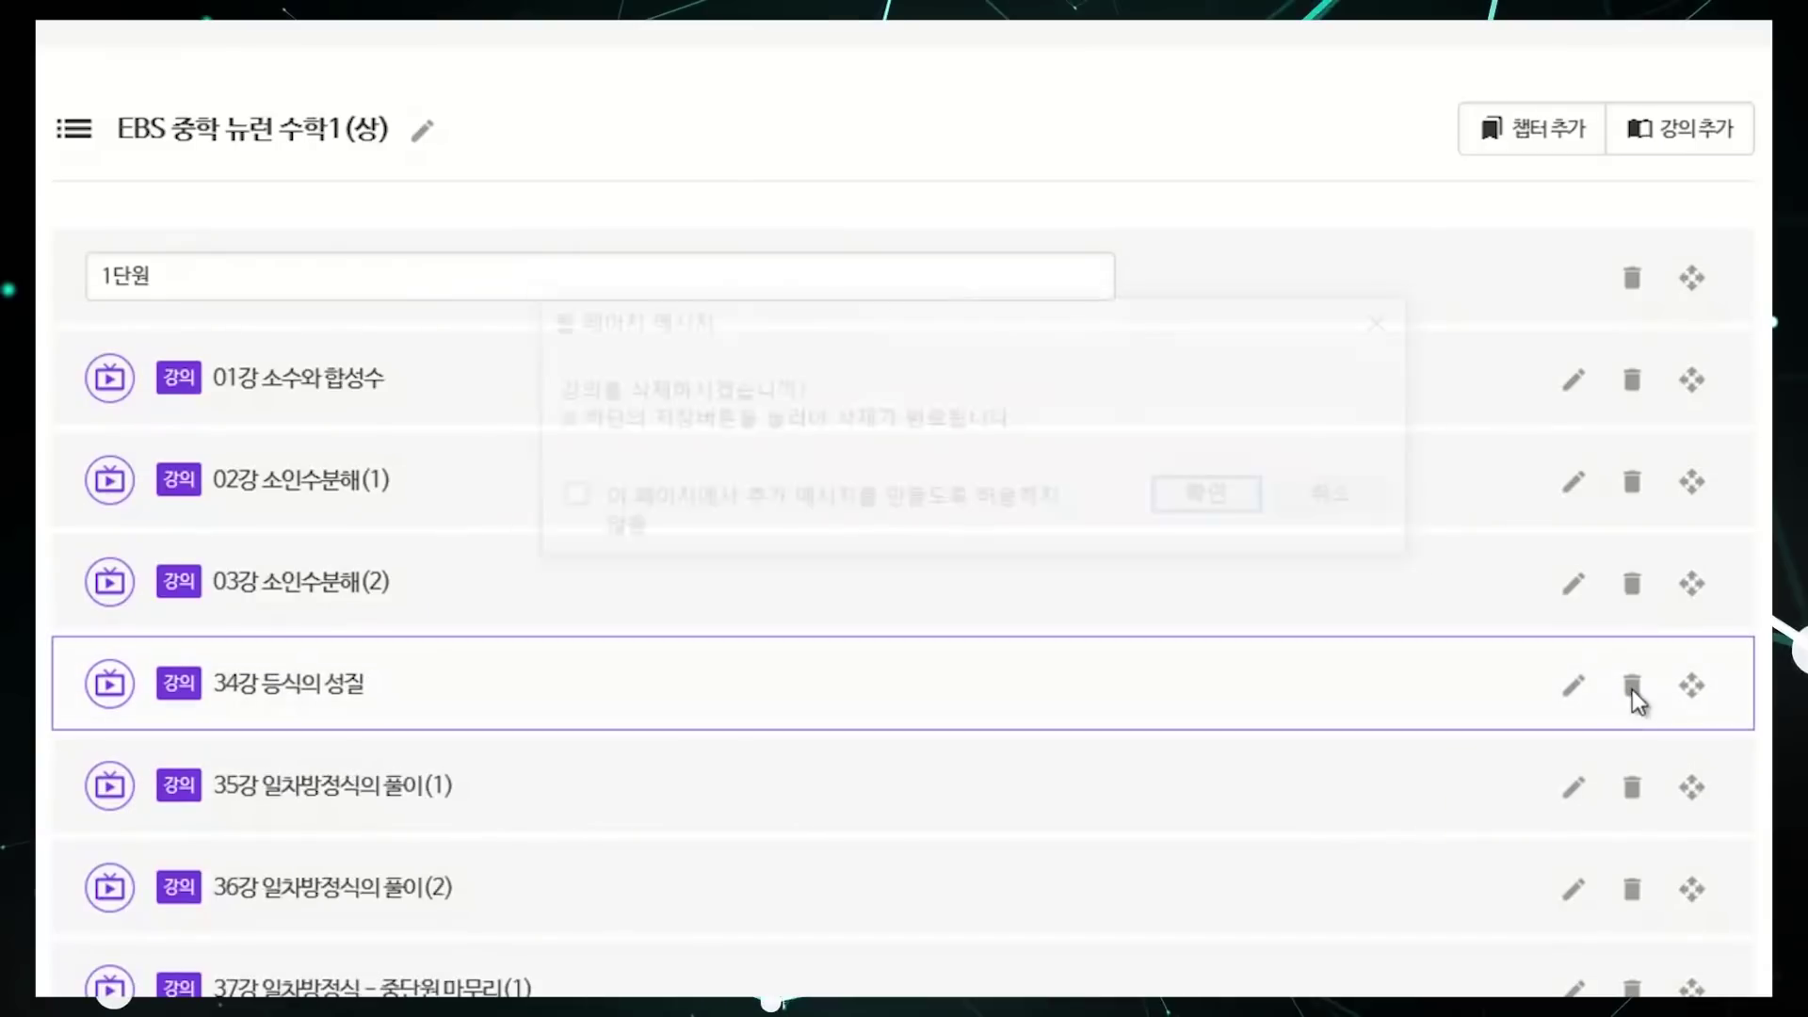
key(Return)
click(1634, 692)
key(Return)
click(1634, 692)
key(Return)
click(1634, 692)
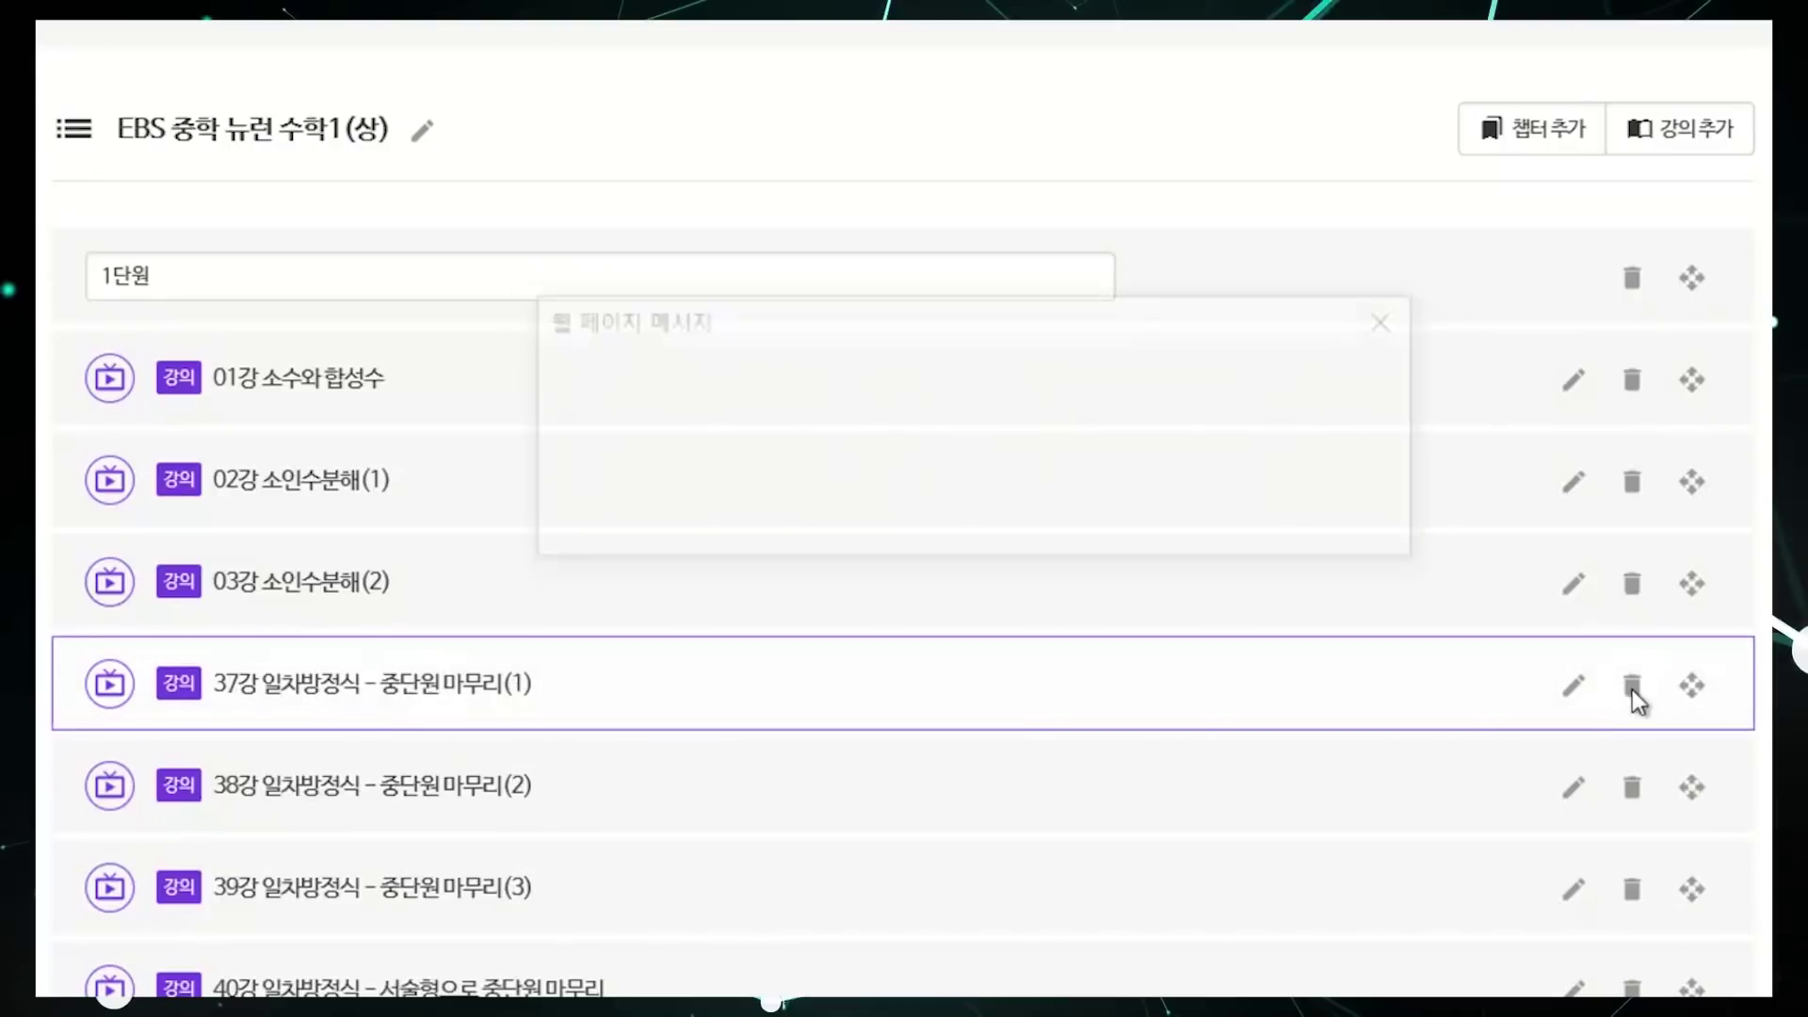
key(Return)
click(1634, 692)
key(Return)
click(1634, 693)
key(Return)
click(1634, 692)
key(Return)
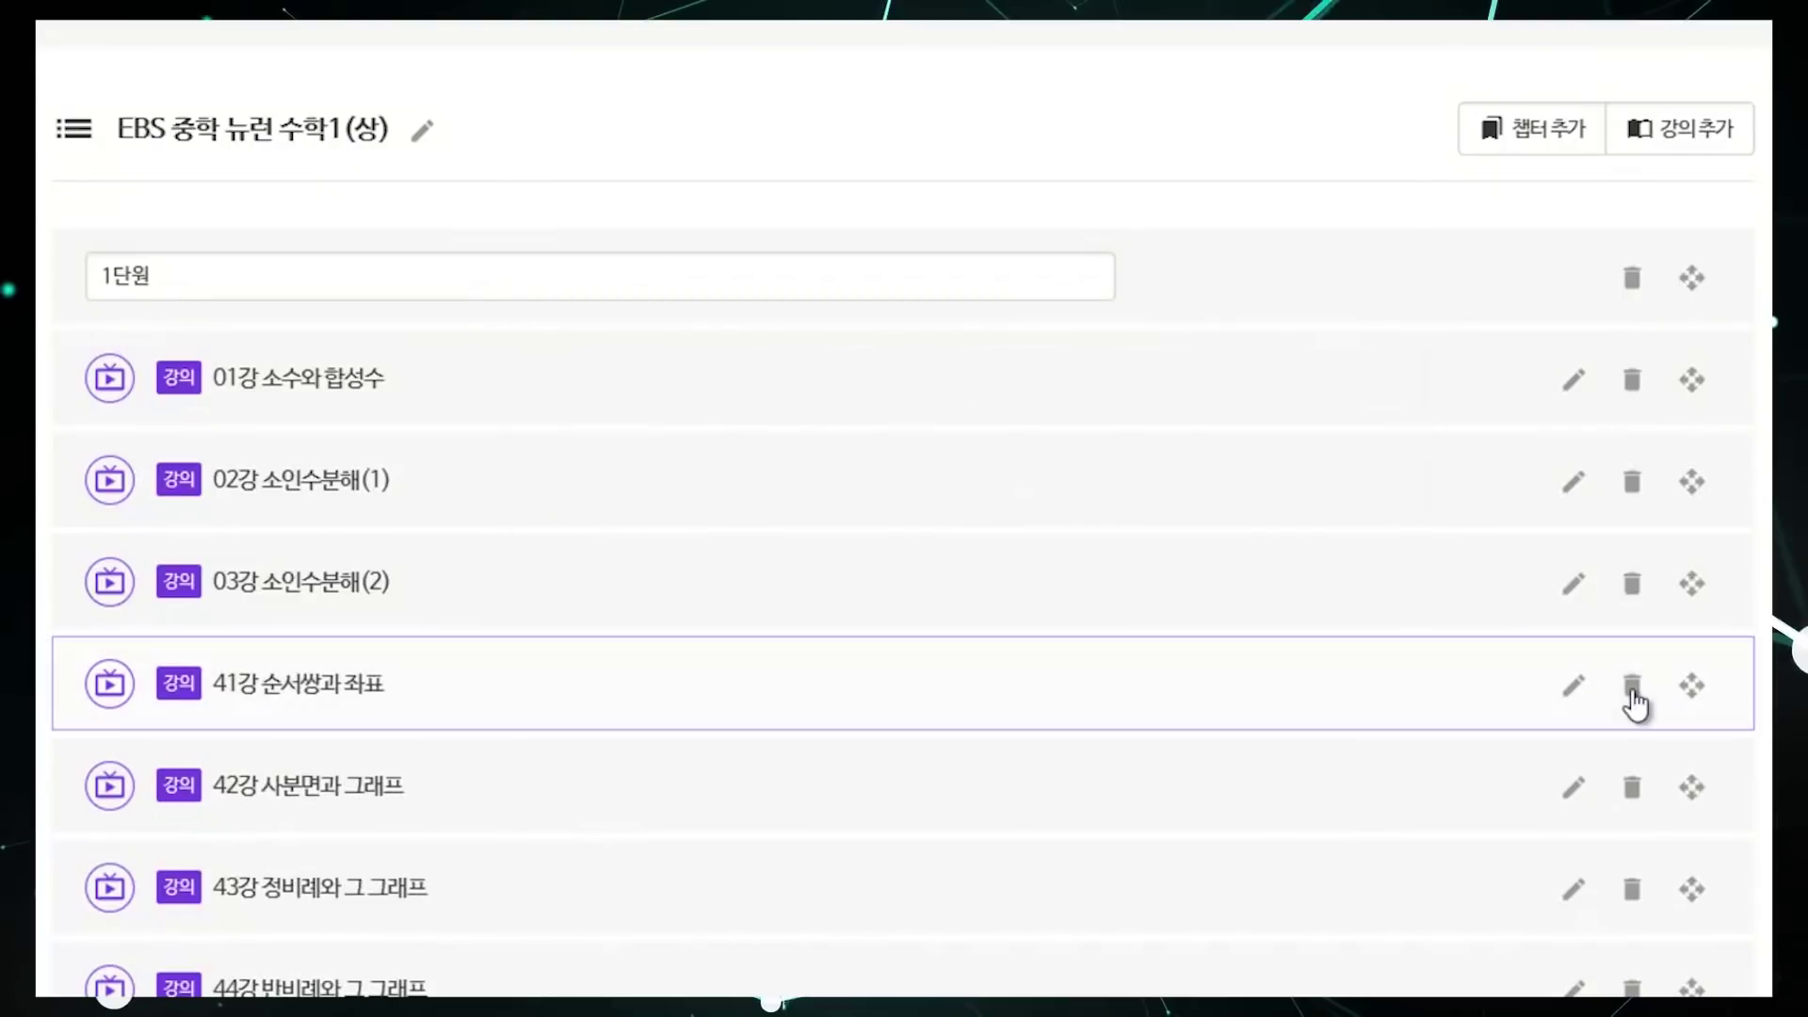
click(1634, 693)
key(Return)
click(1634, 692)
key(Return)
click(1632, 688)
key(Return)
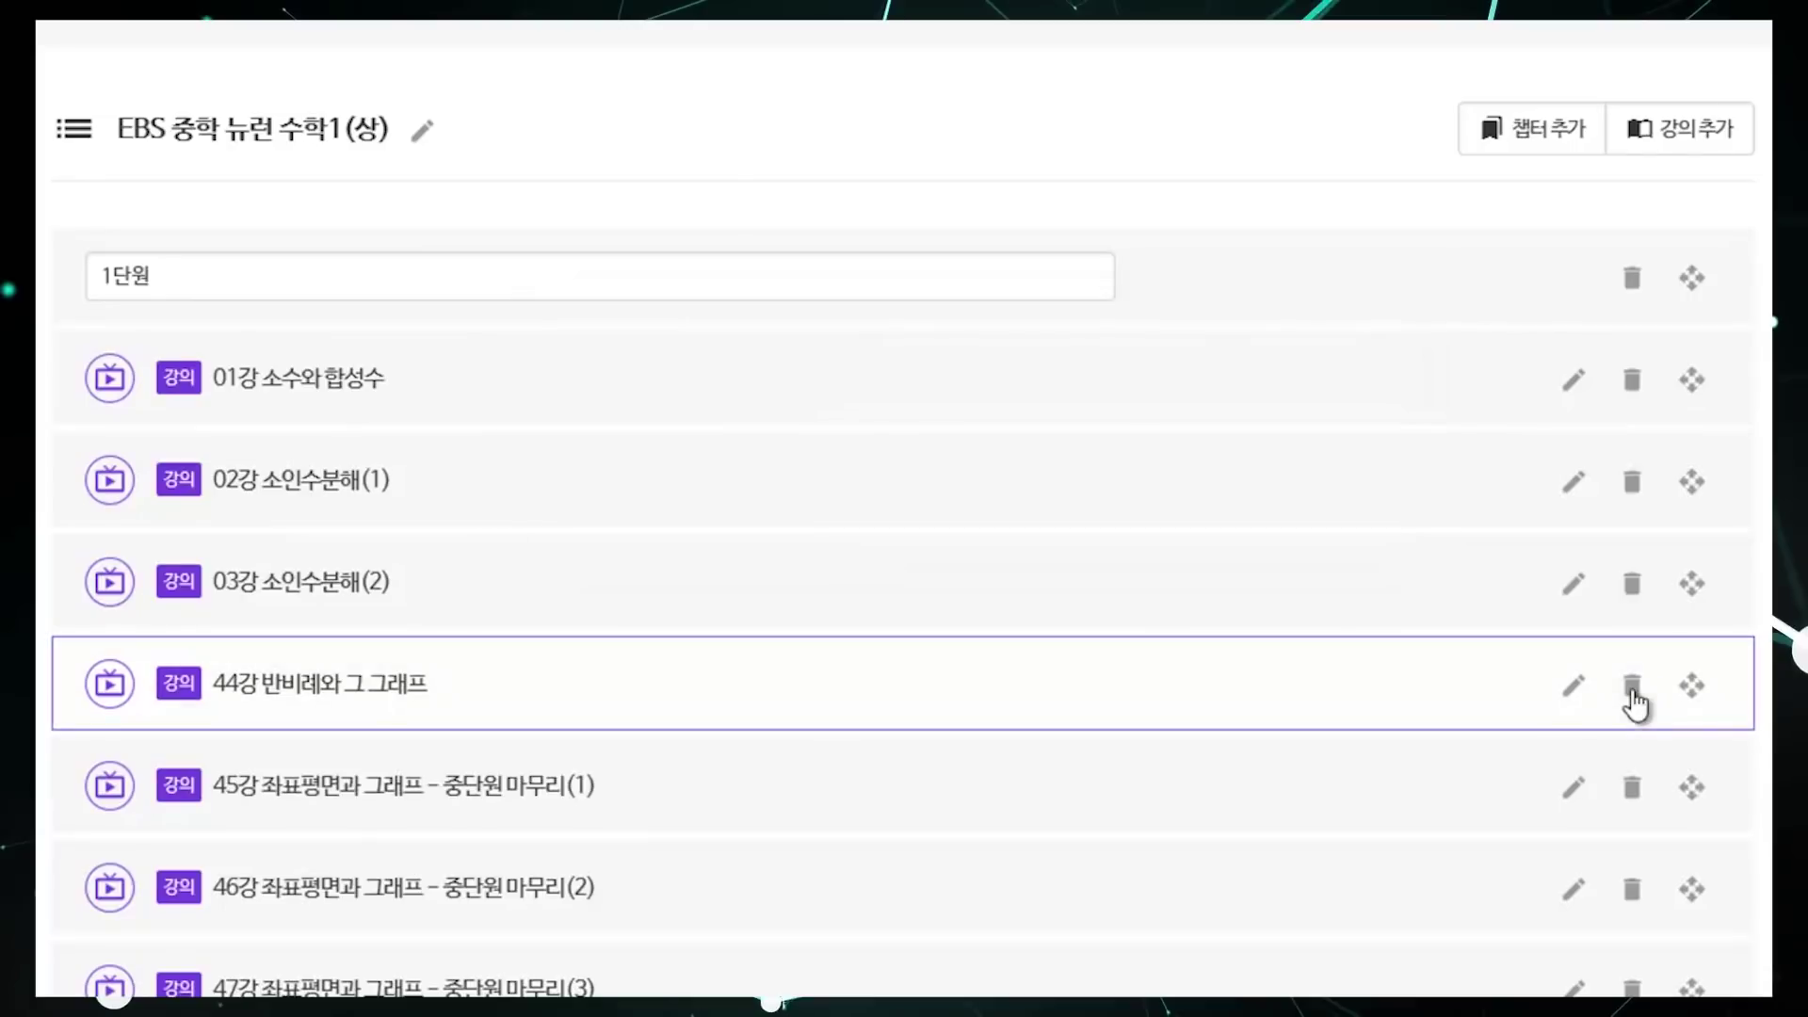
click(1634, 693)
key(Return)
click(1634, 692)
key(Return)
click(1634, 692)
key(Return)
click(1634, 692)
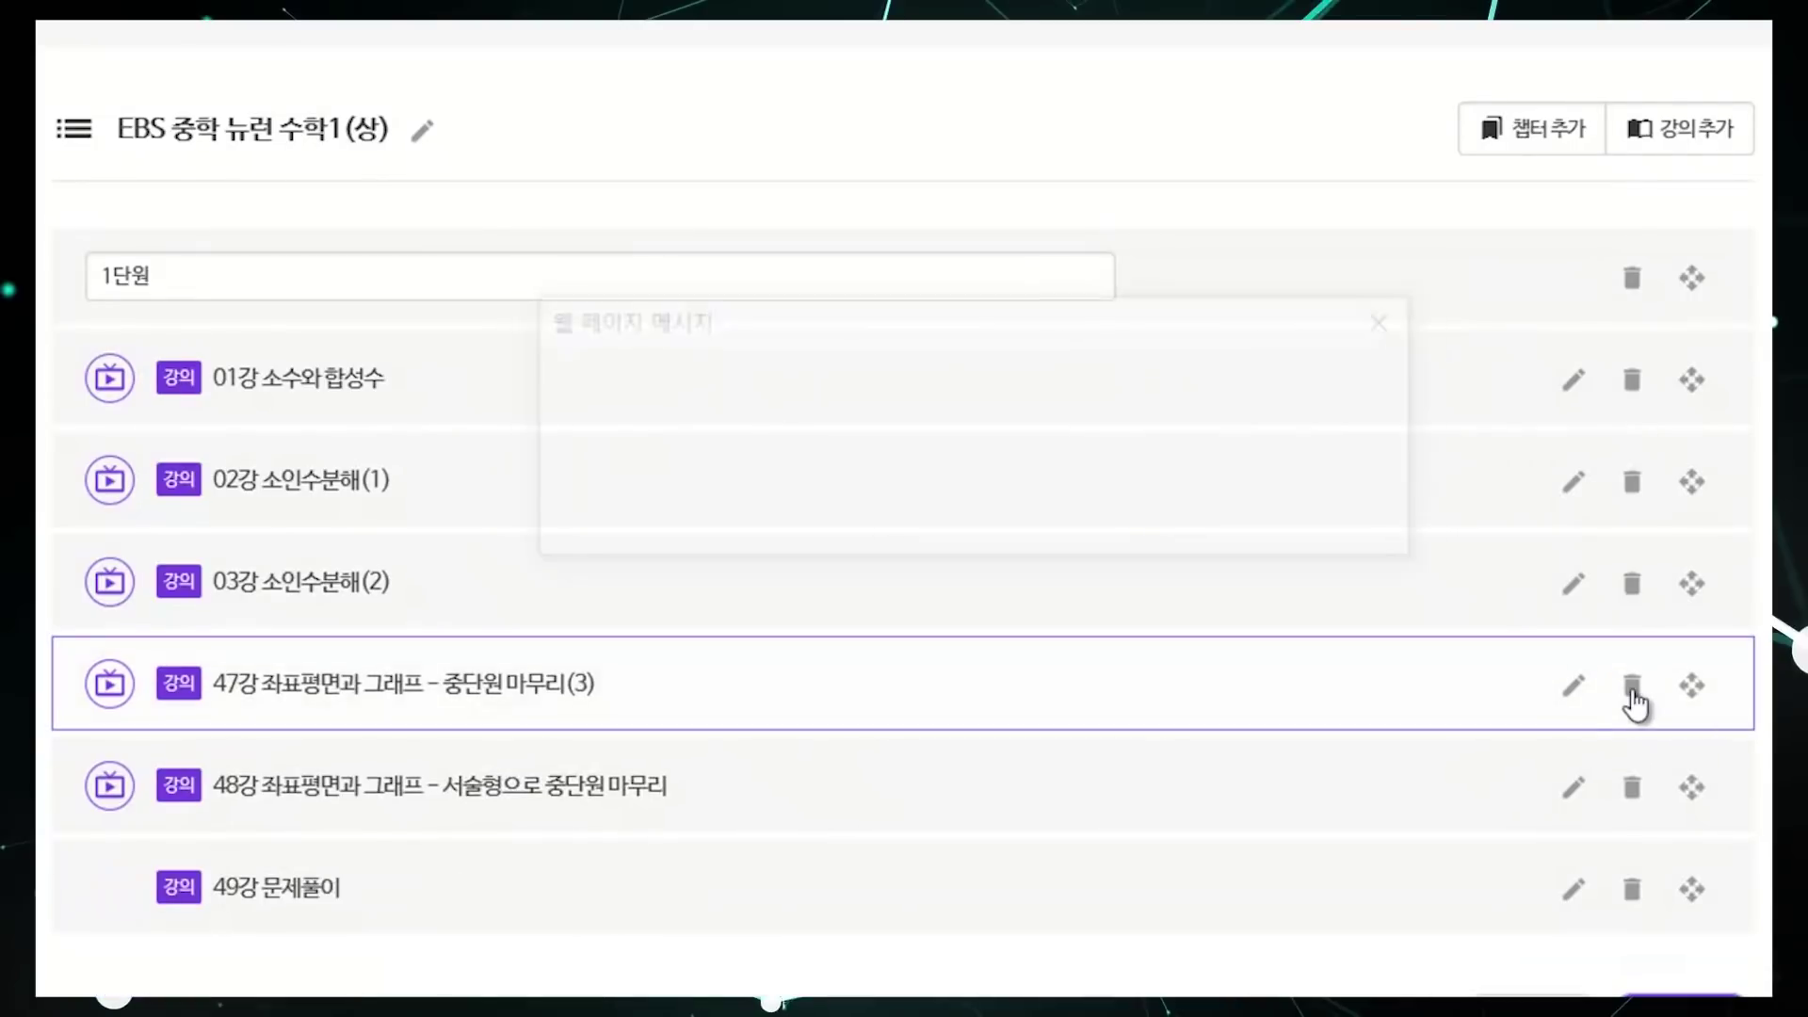
key(Return)
click(1634, 692)
key(Return)
click(1634, 692)
key(Return)
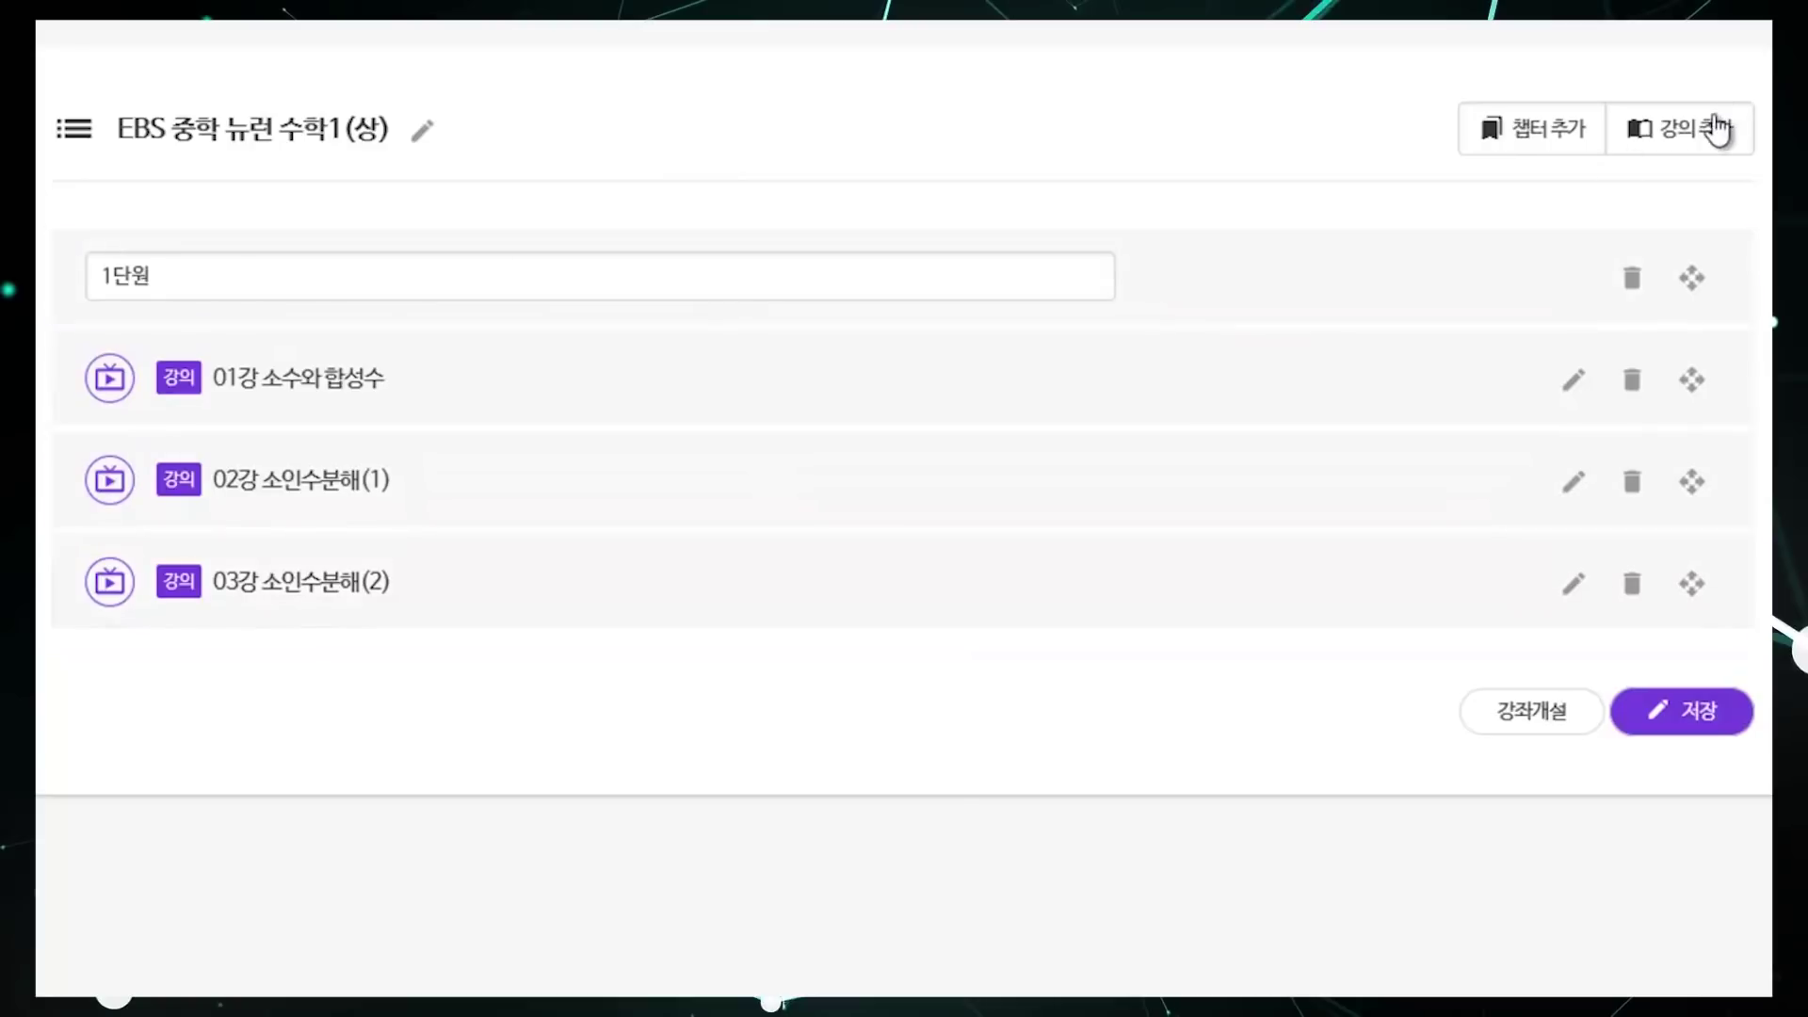
Step: Add lectures '1강 강의노트', '1강 퀴즈' and '1강 개념 확인' below 03강
click(1716, 138)
click(778, 666)
text(1강 강의노트)
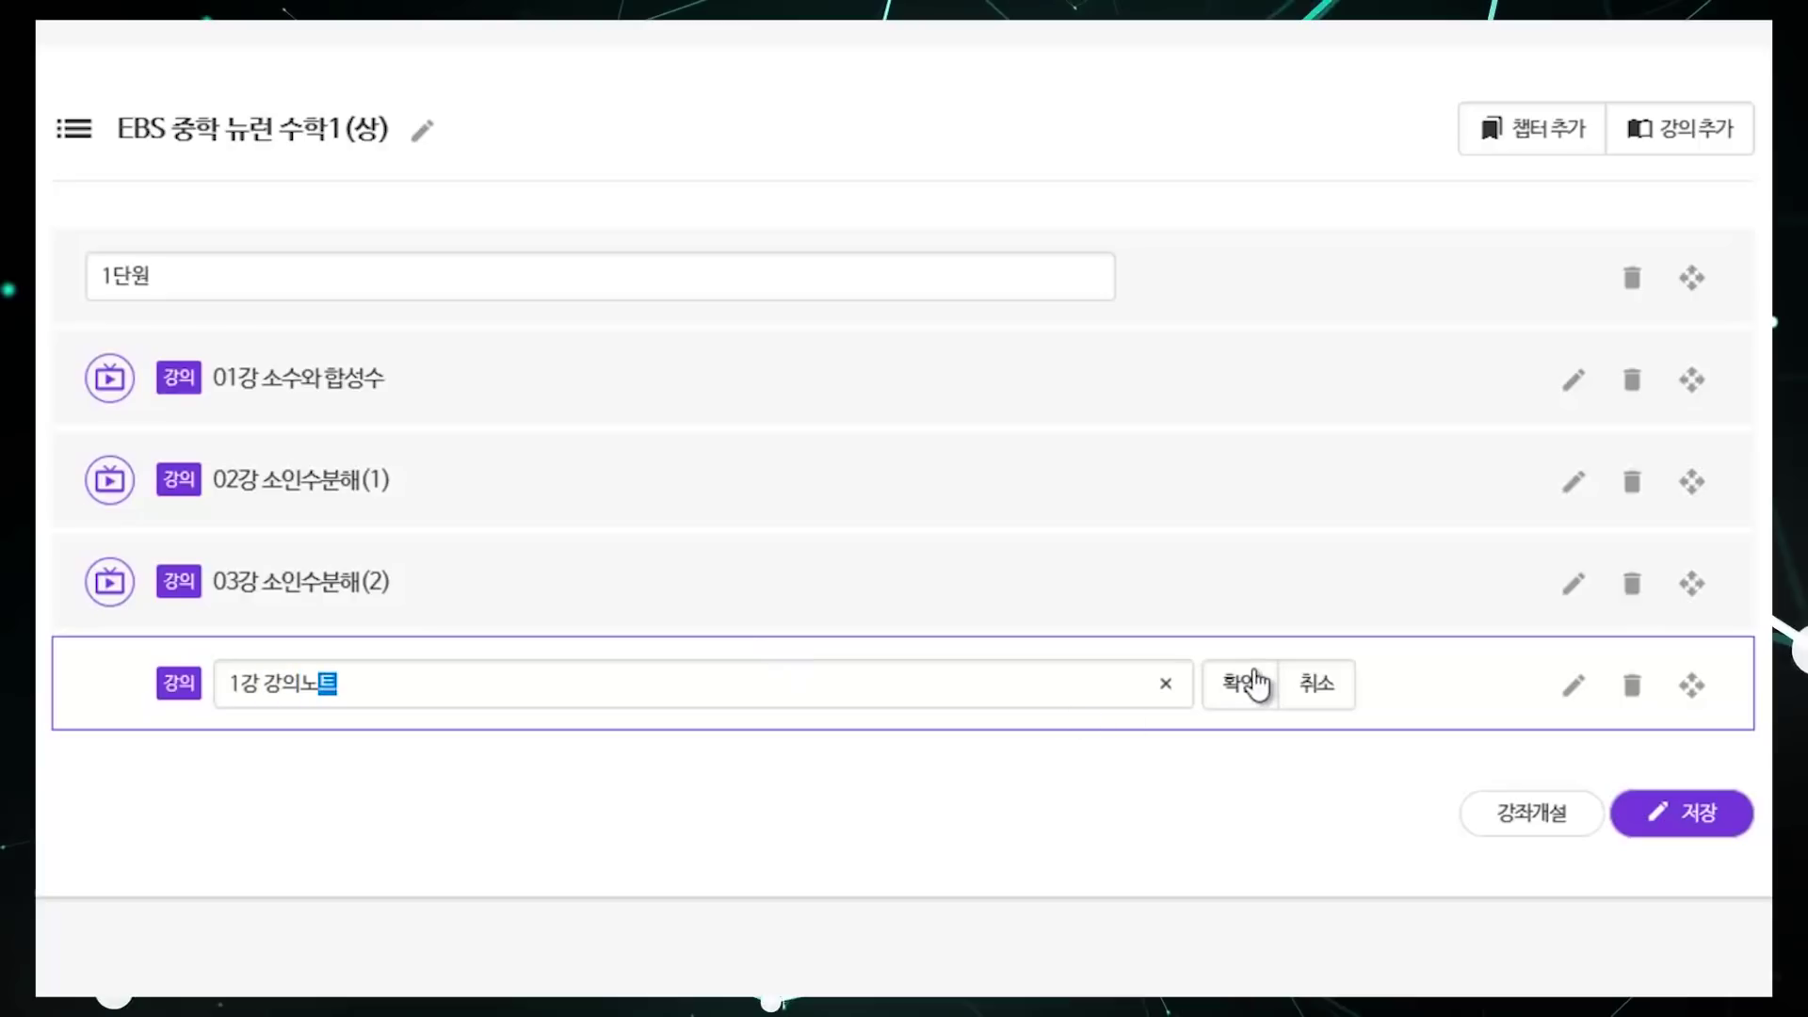
click(1245, 685)
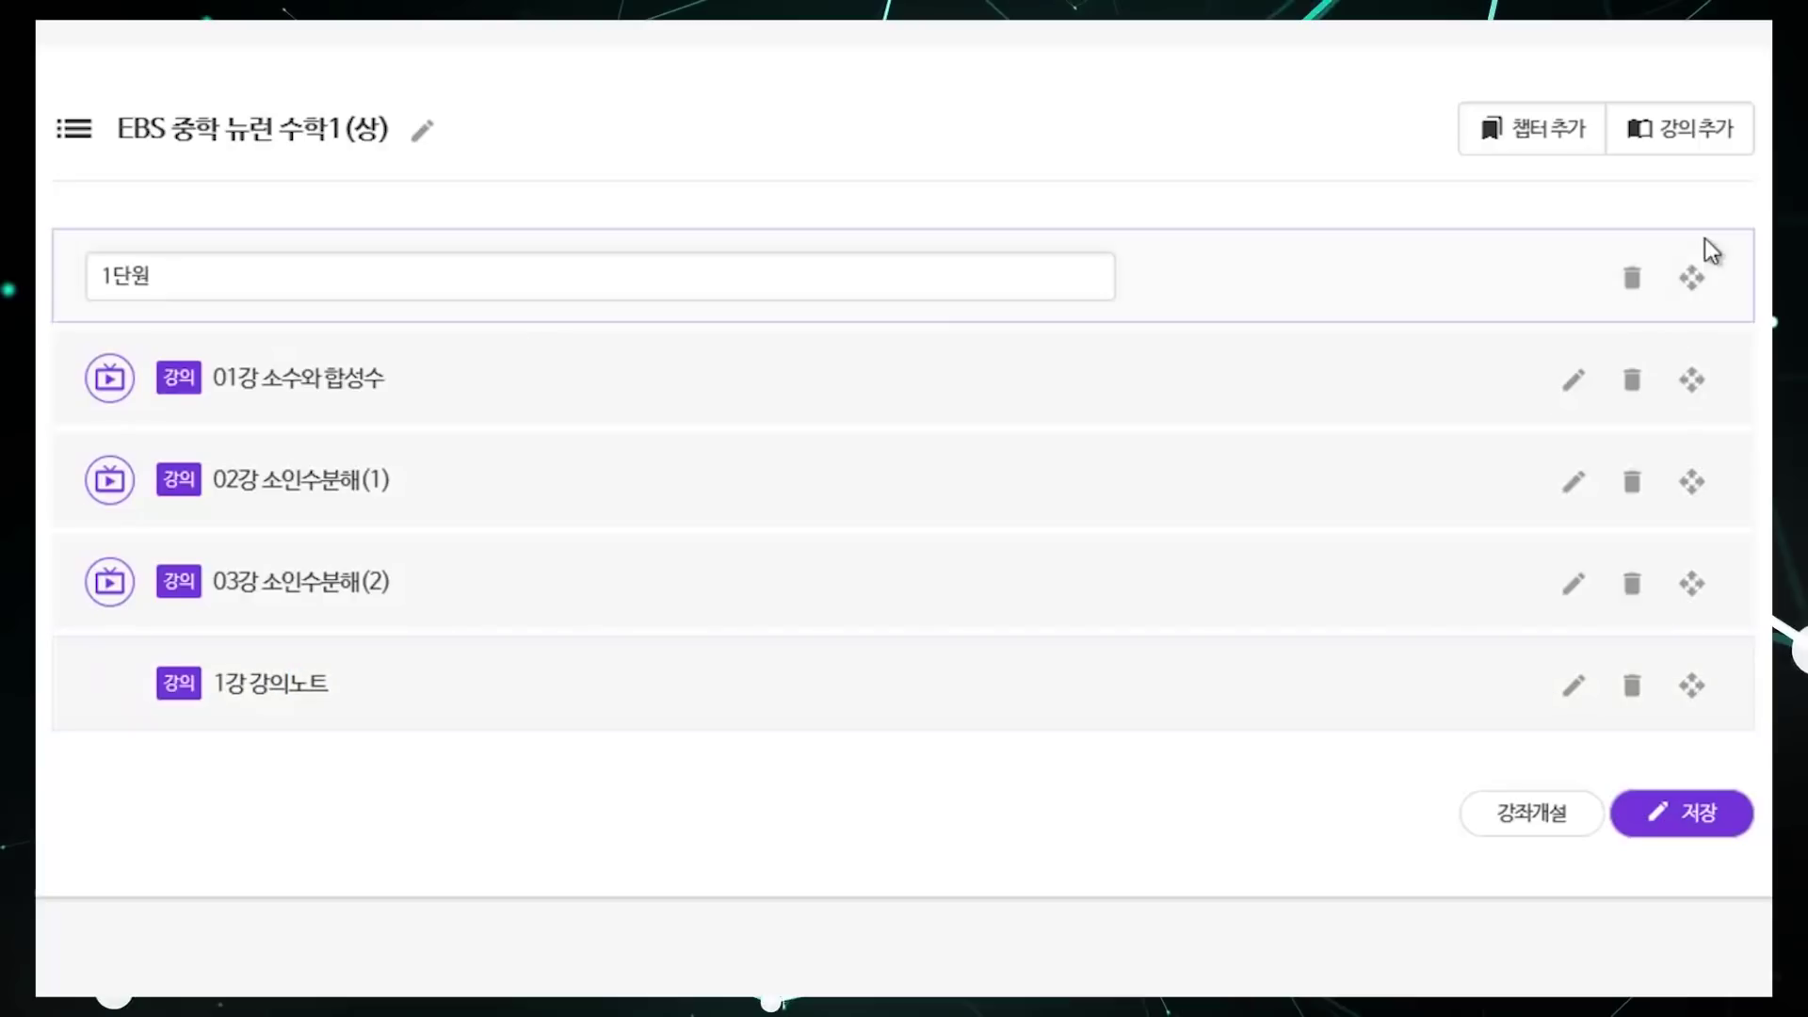
click(1700, 132)
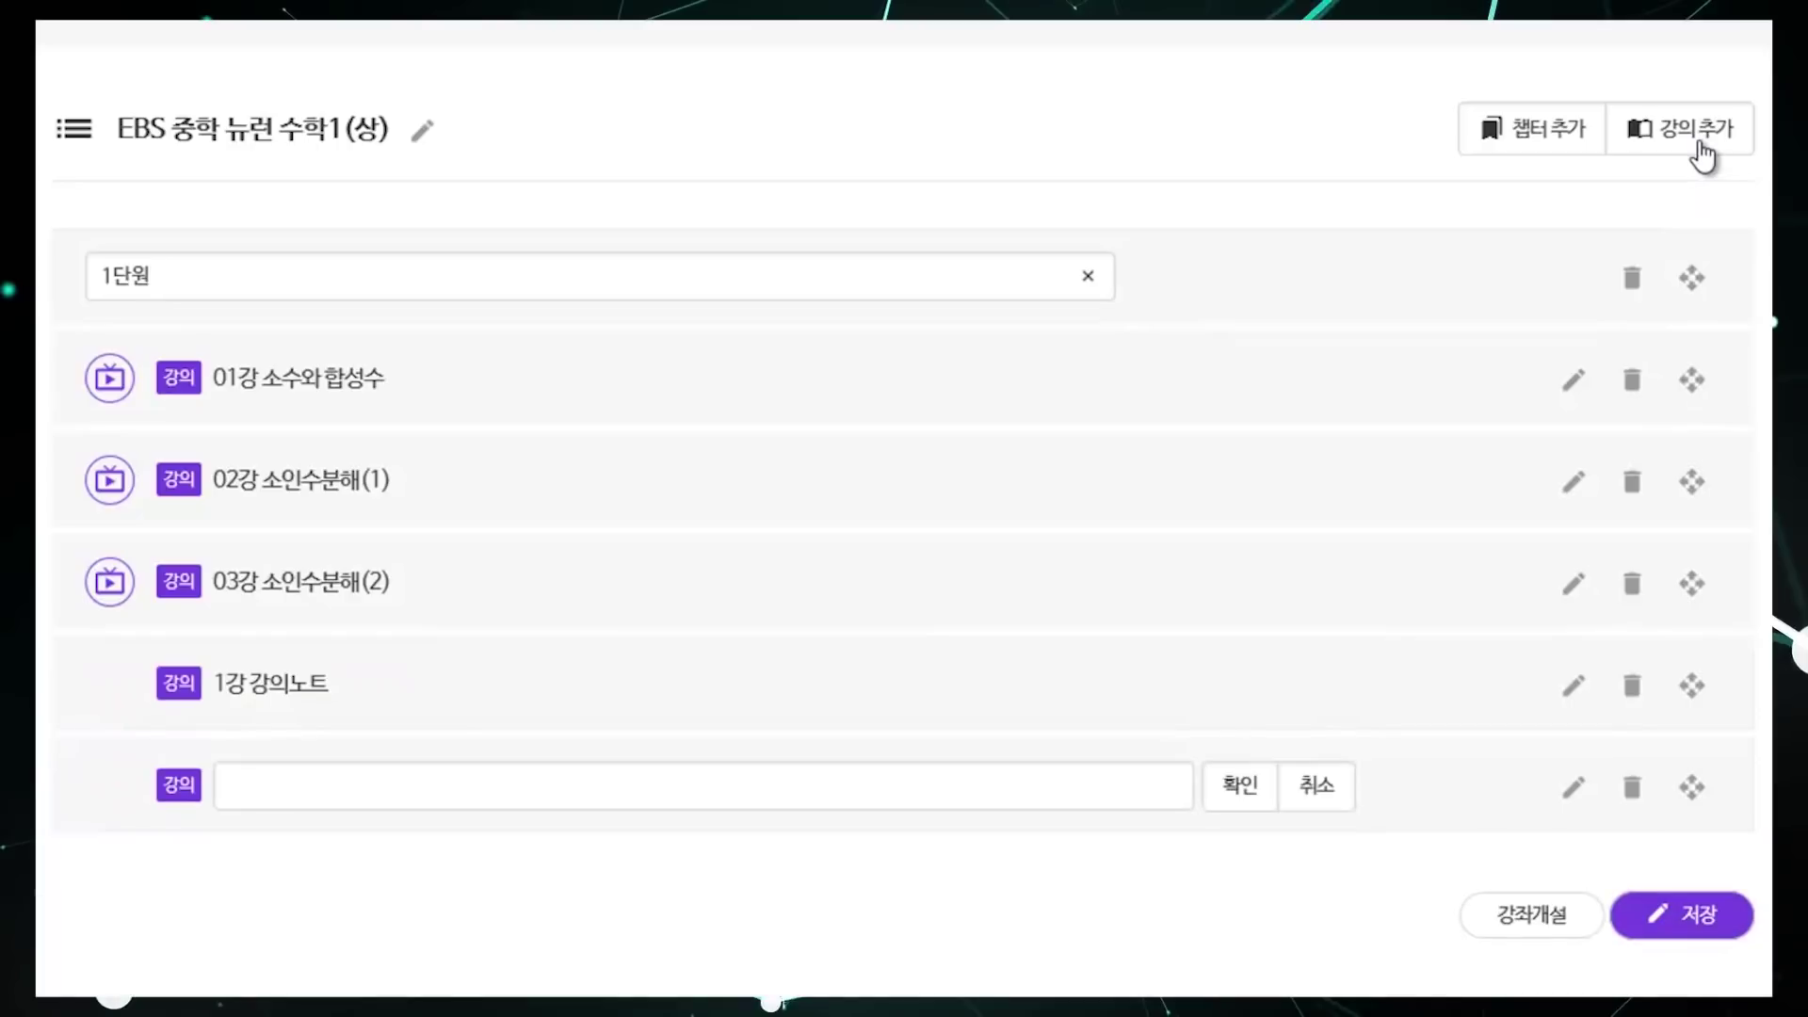
click(777, 791)
text(1강 퀴즈)
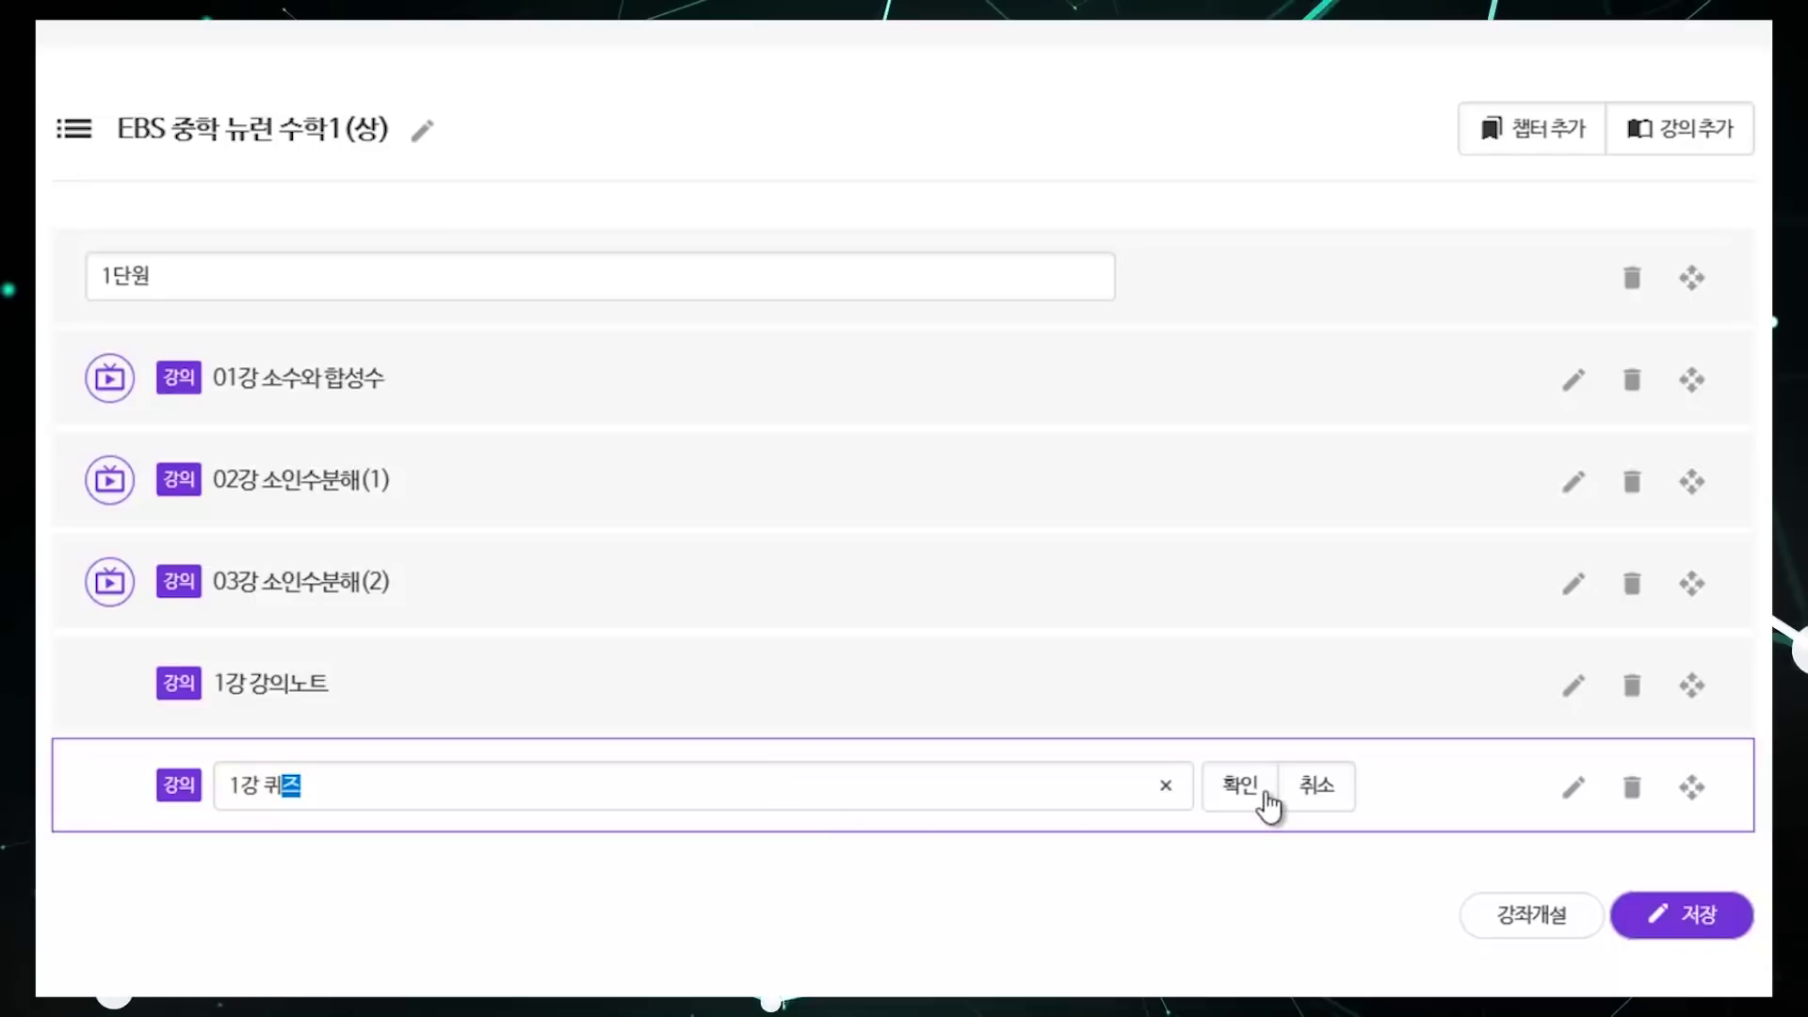
click(1268, 805)
click(1732, 143)
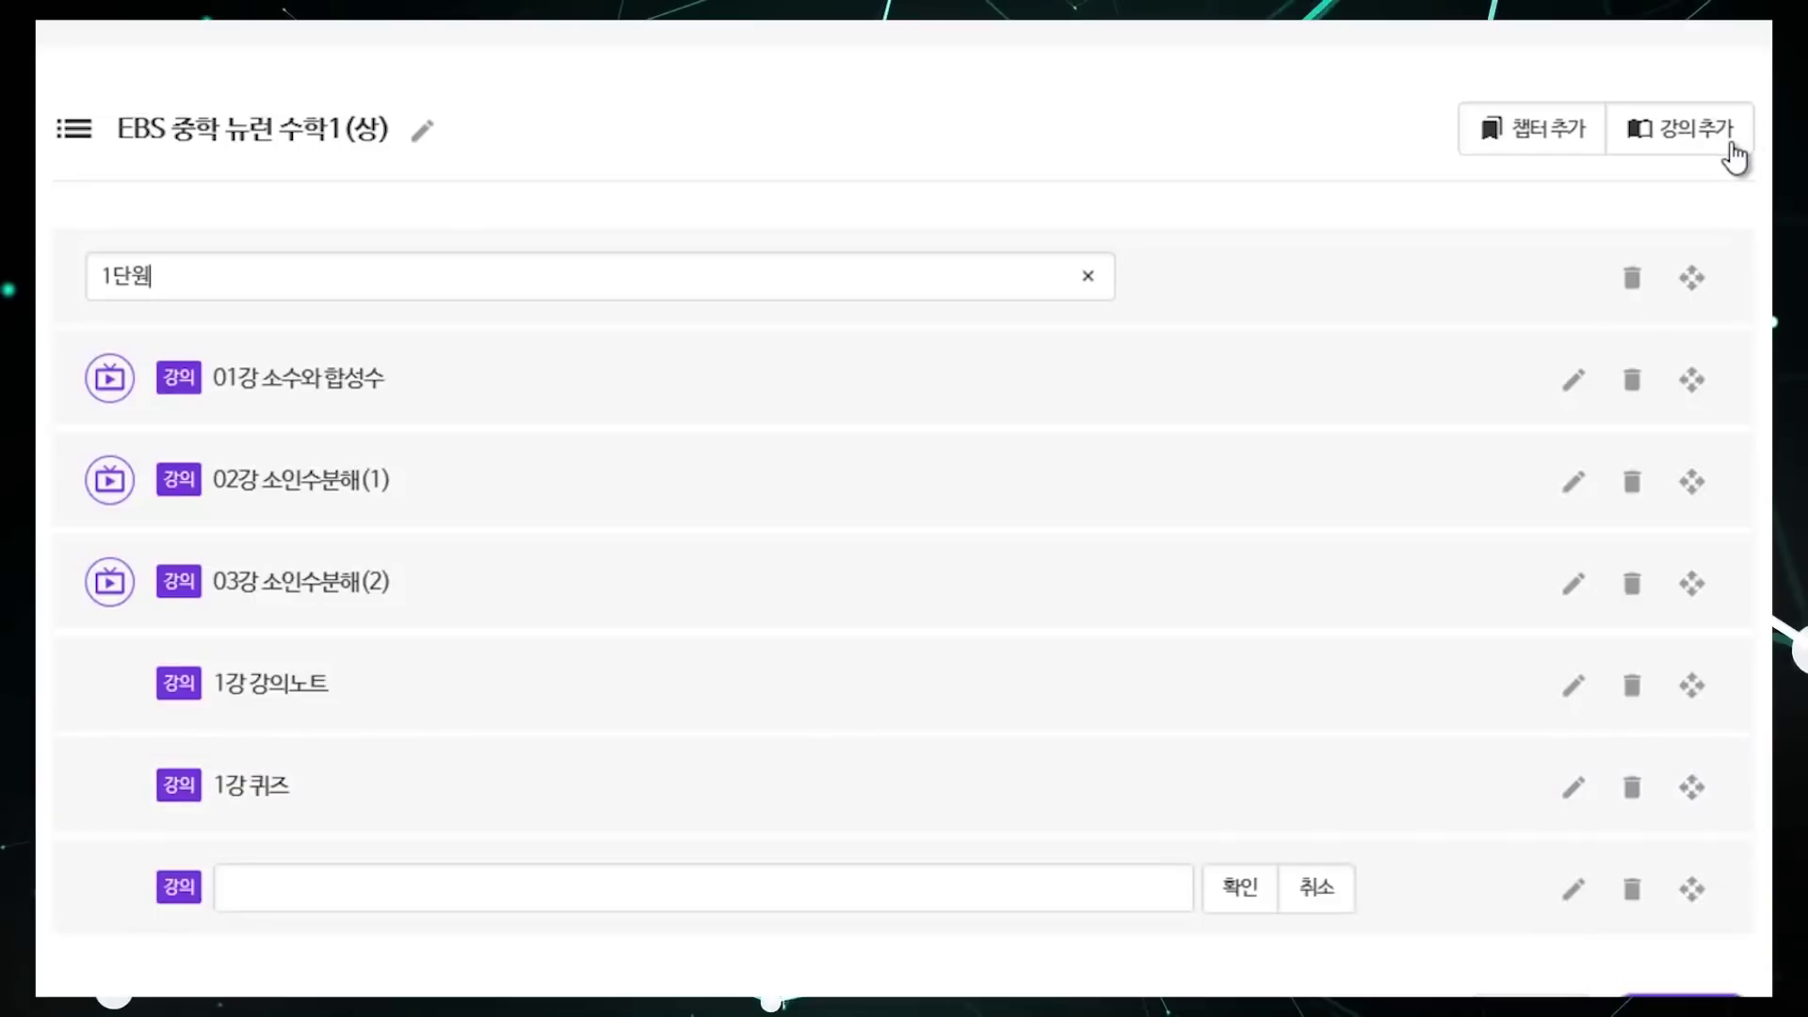
click(619, 895)
text(1강 개념 확)
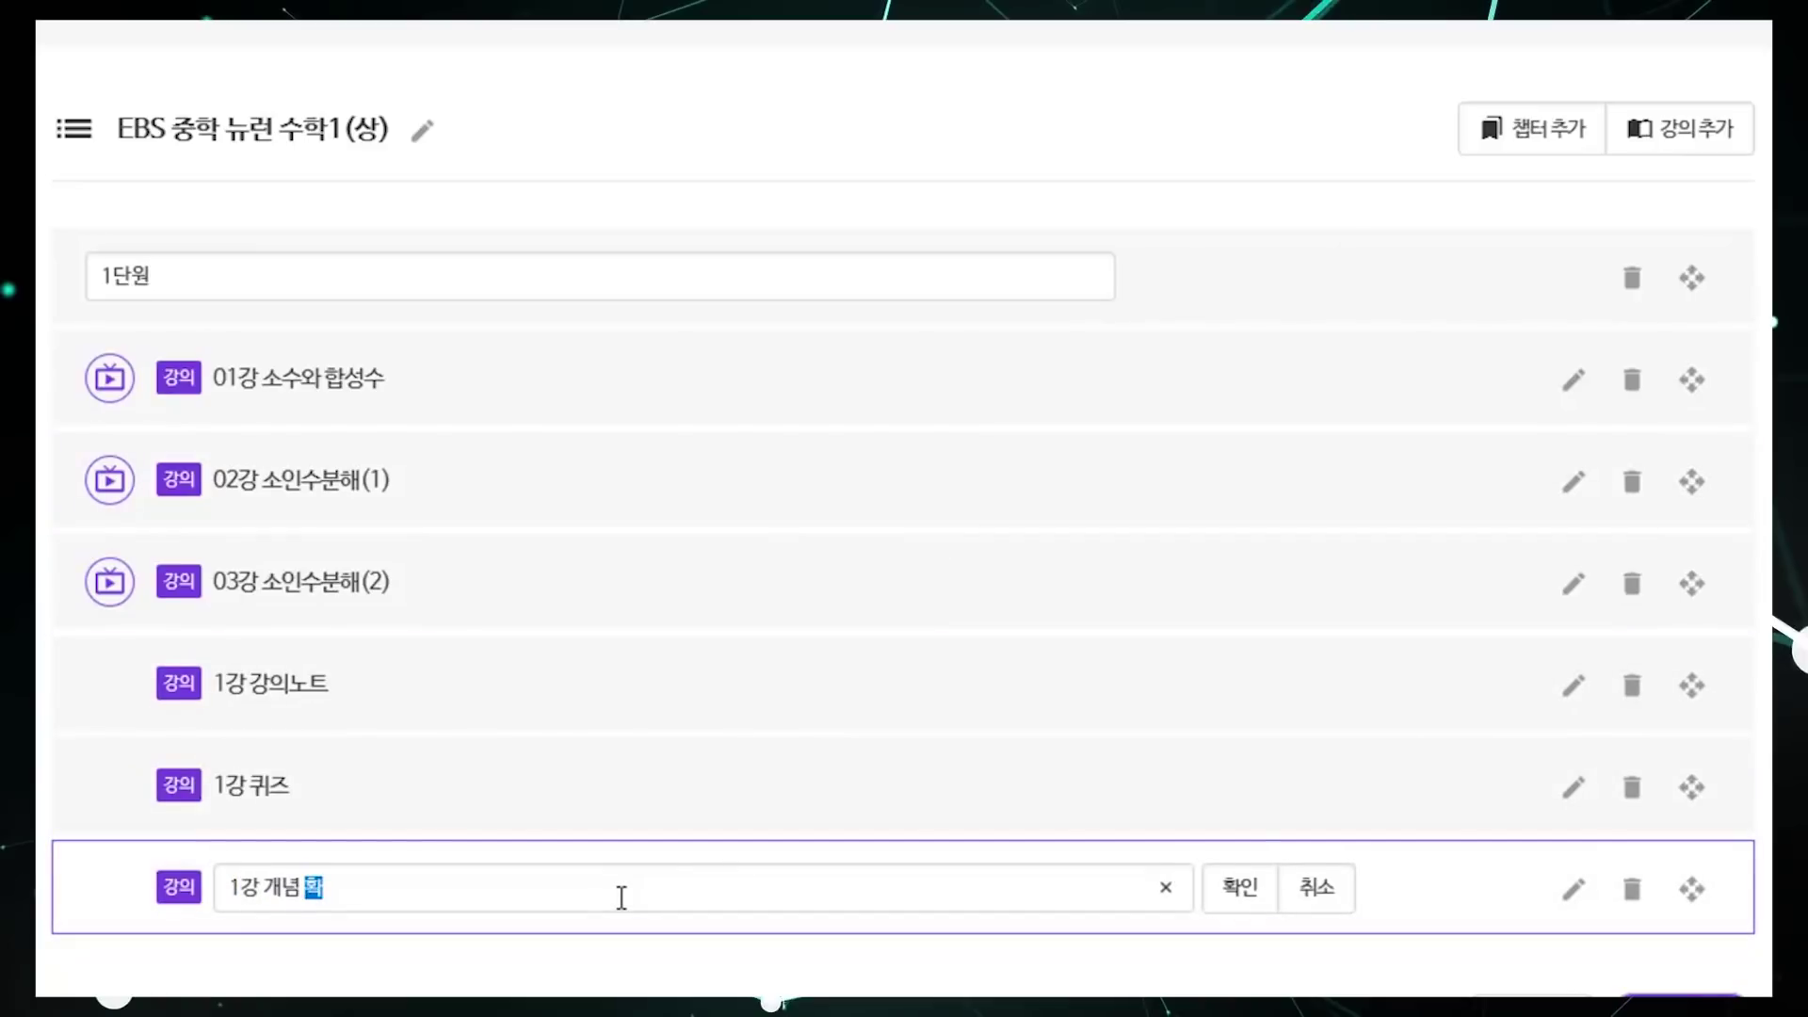
text(인)
click(1248, 887)
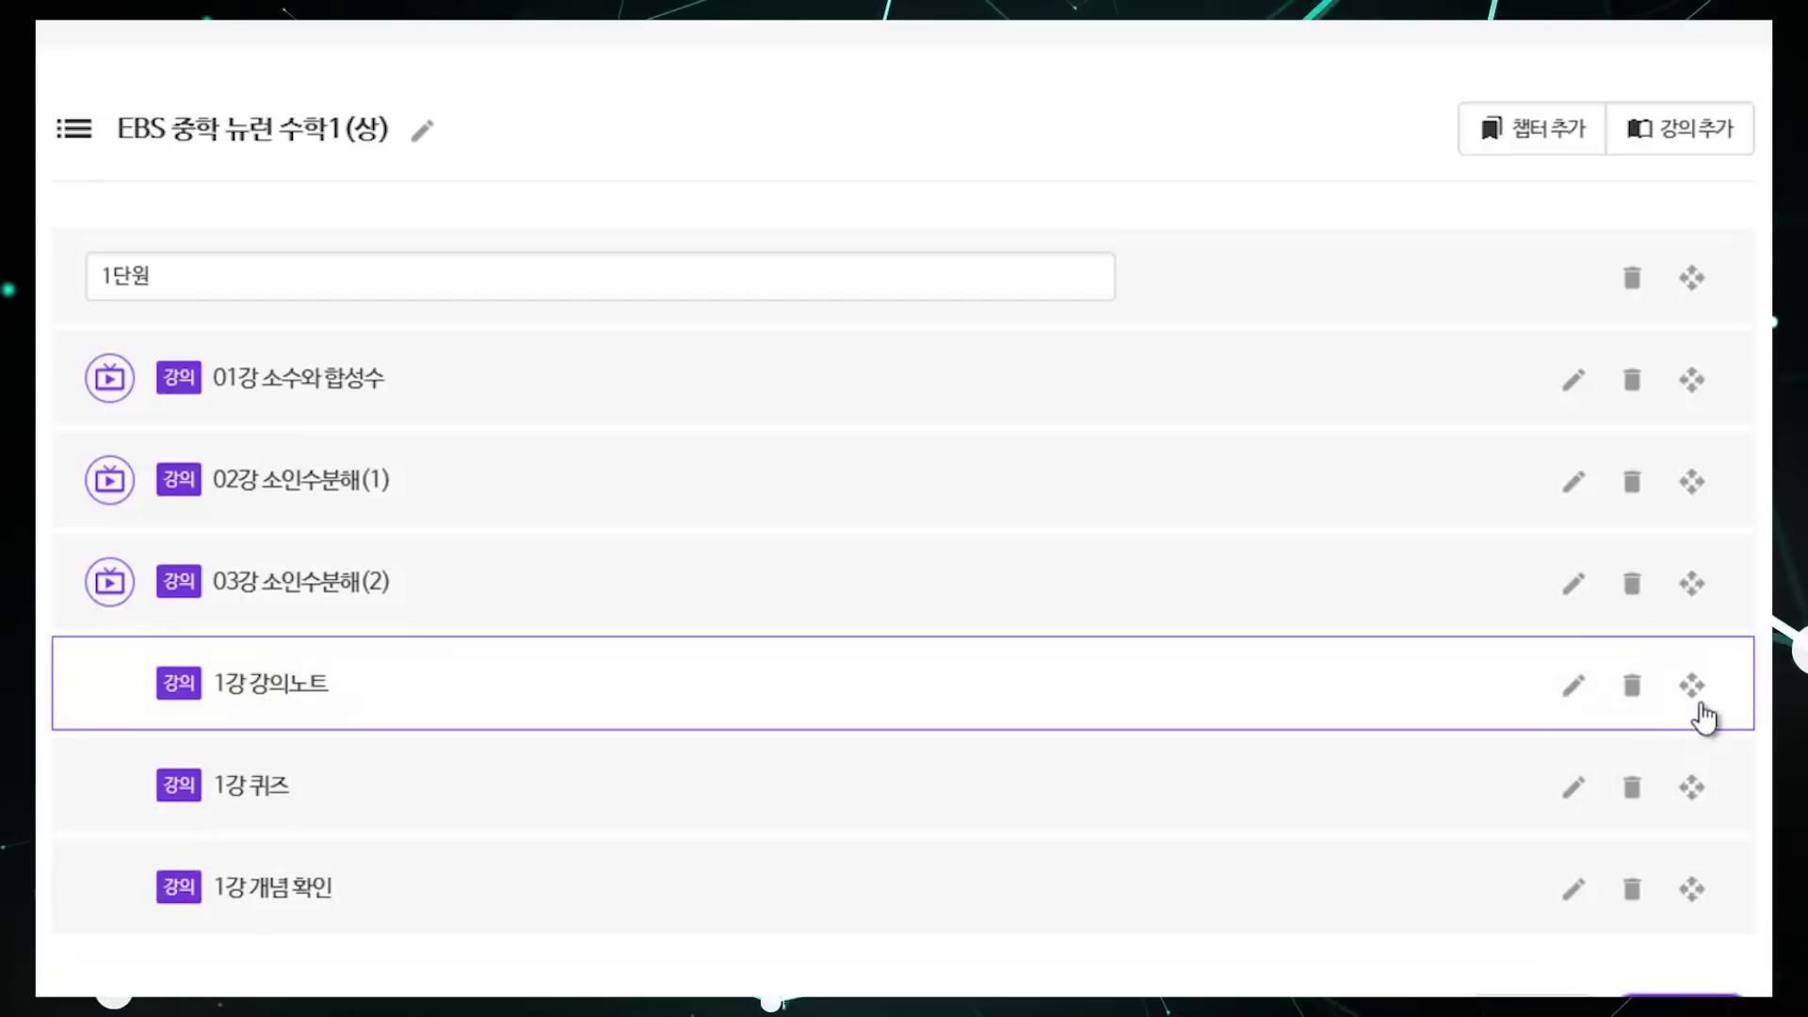
Step: Reorder 1단원 as 1강 강의노트, 01강, 1강 퀴즈, then 1강 개념 확인
drag(1702, 693, 1715, 375)
drag(1693, 788, 1710, 576)
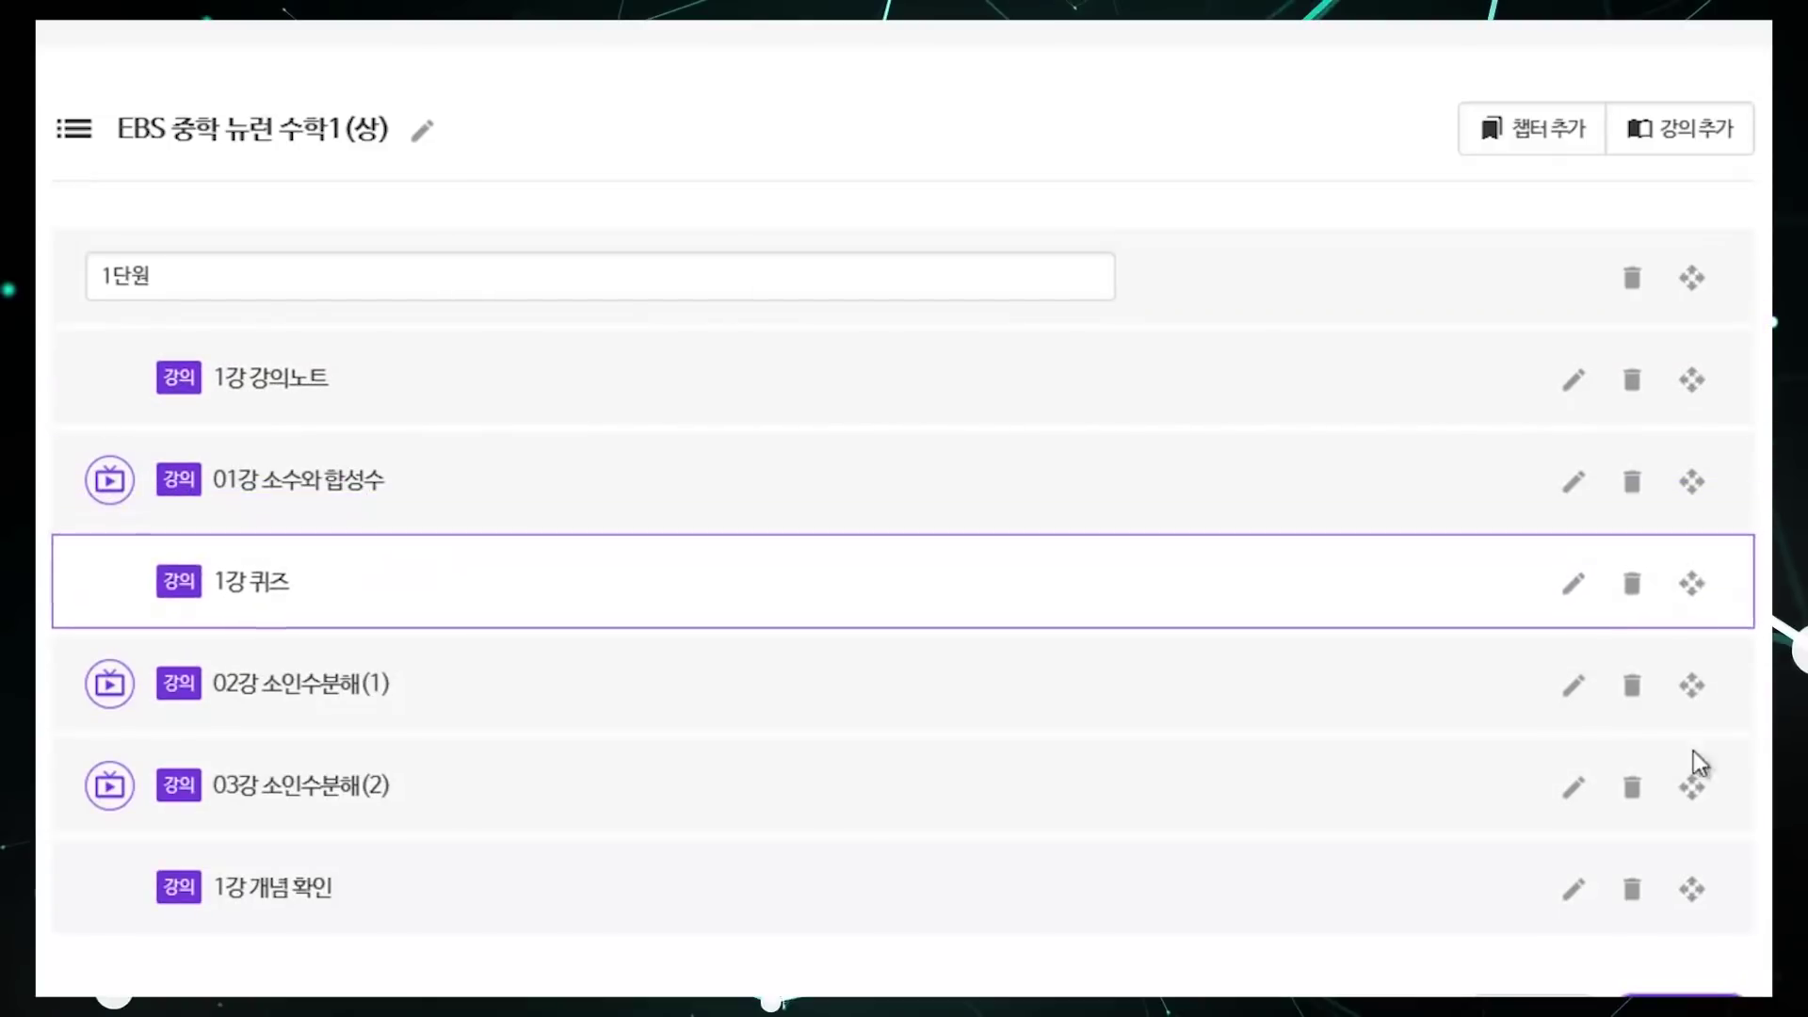
drag(1700, 893, 1711, 801)
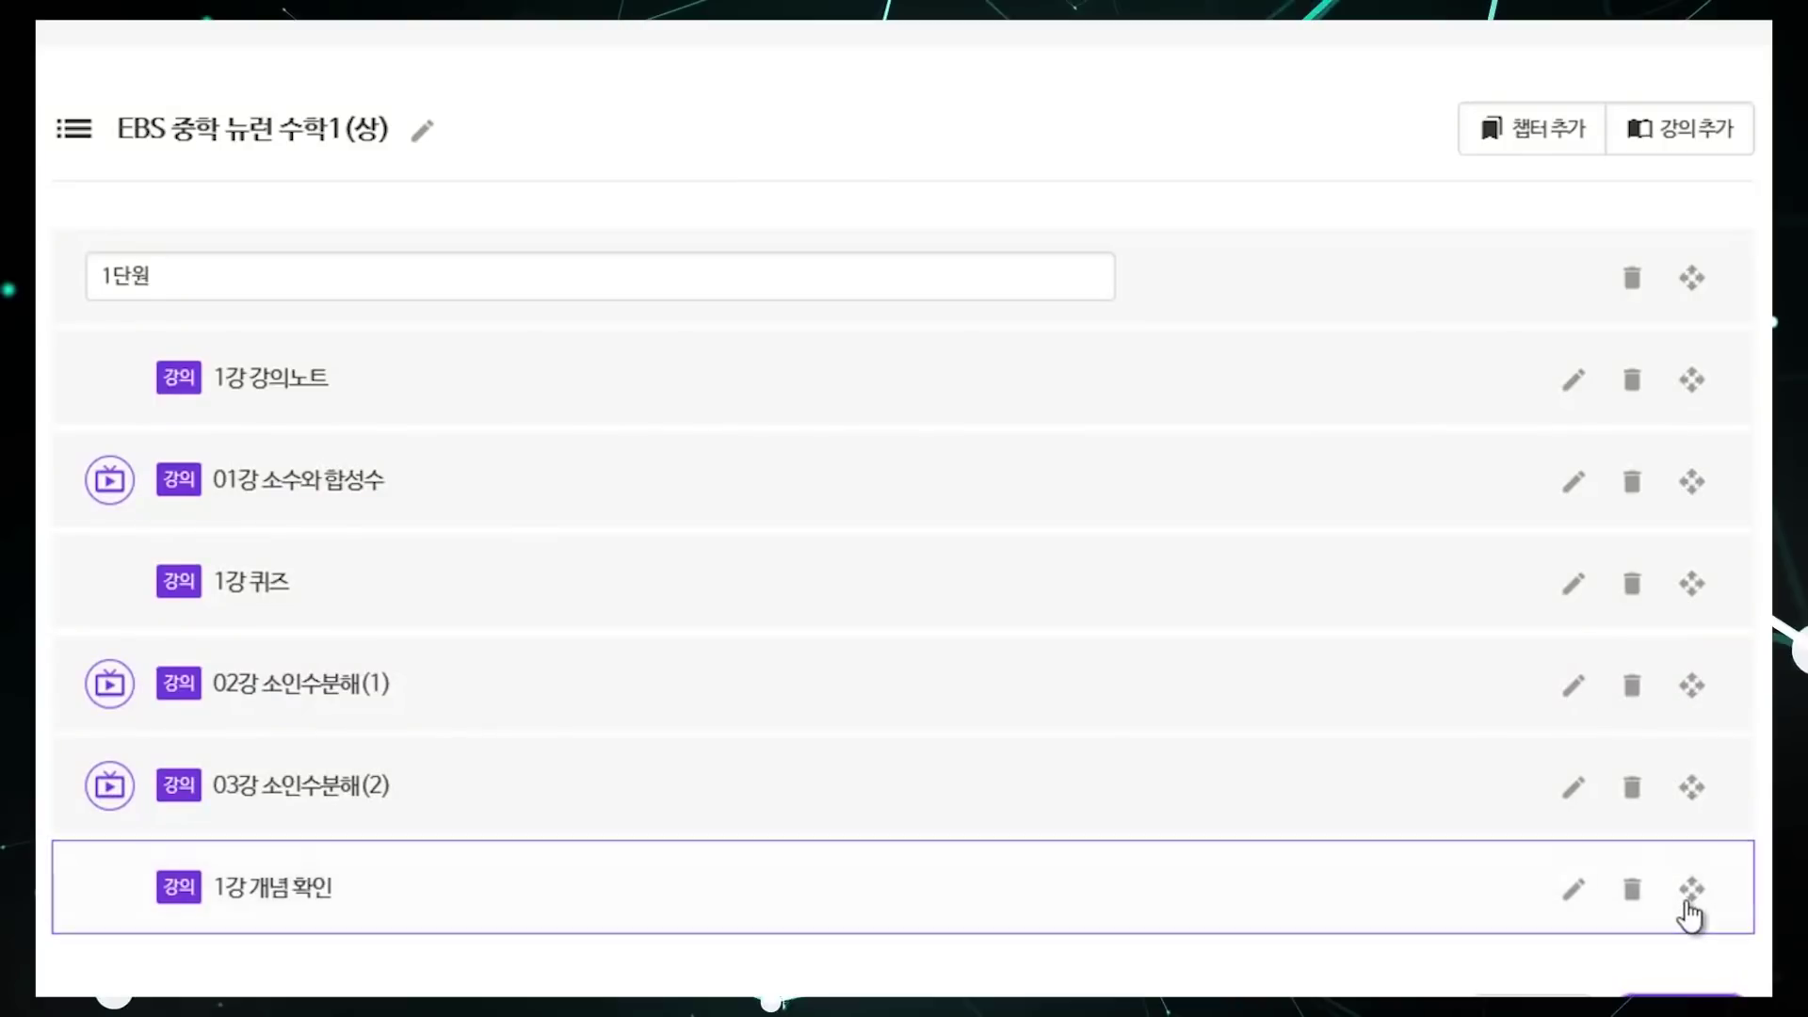
drag(1692, 893, 1704, 638)
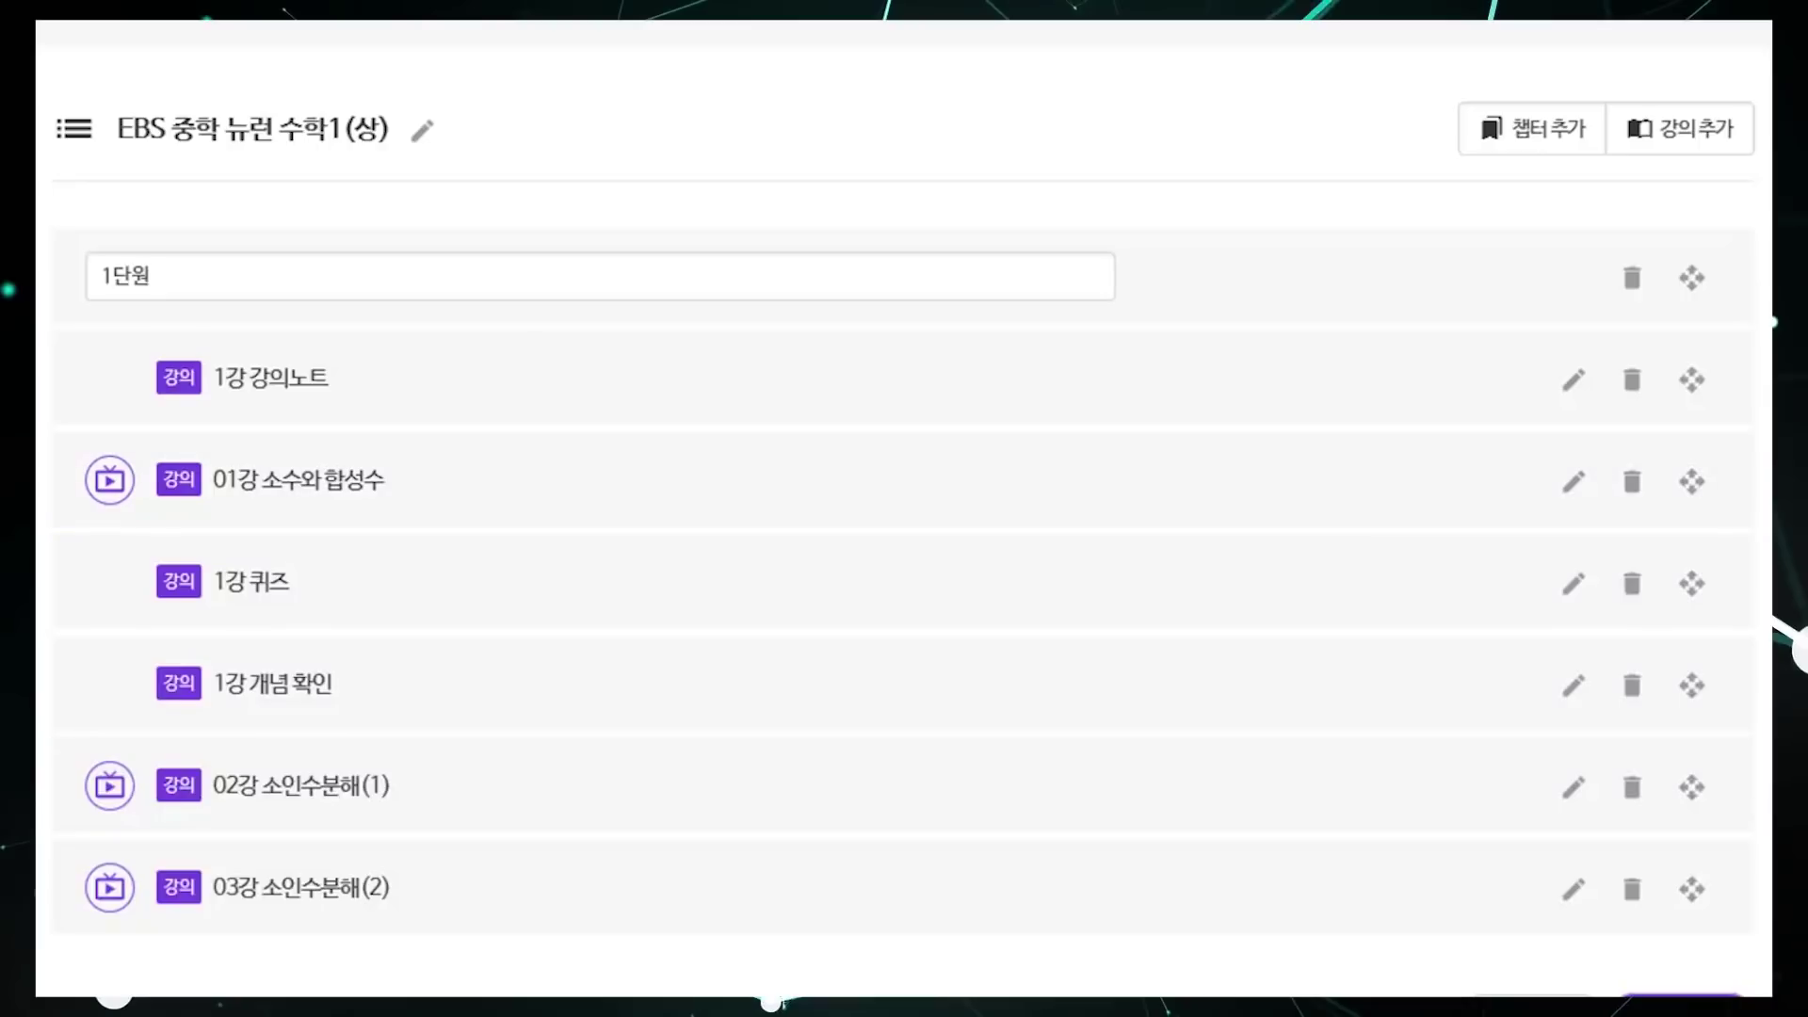
Step: Save the rearranged 1단원 outline and acknowledge the saved confirmation
scroll(1507, 706, down, 2)
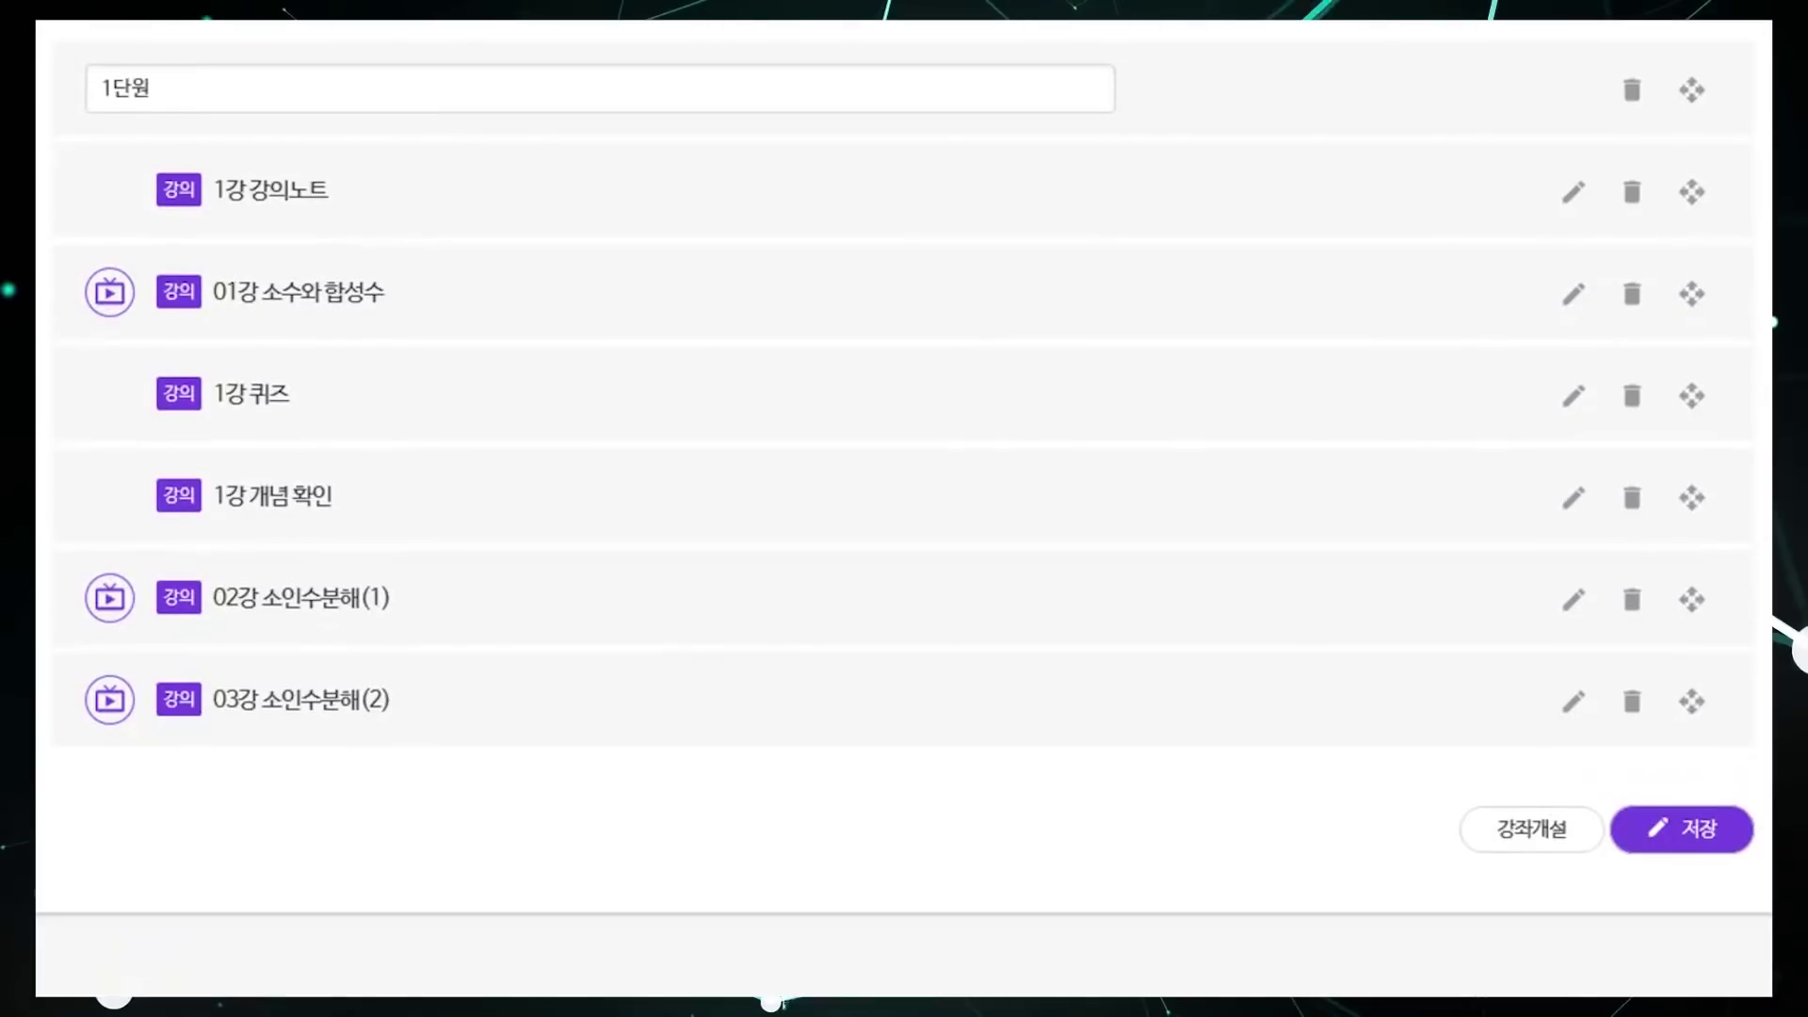
click(1678, 838)
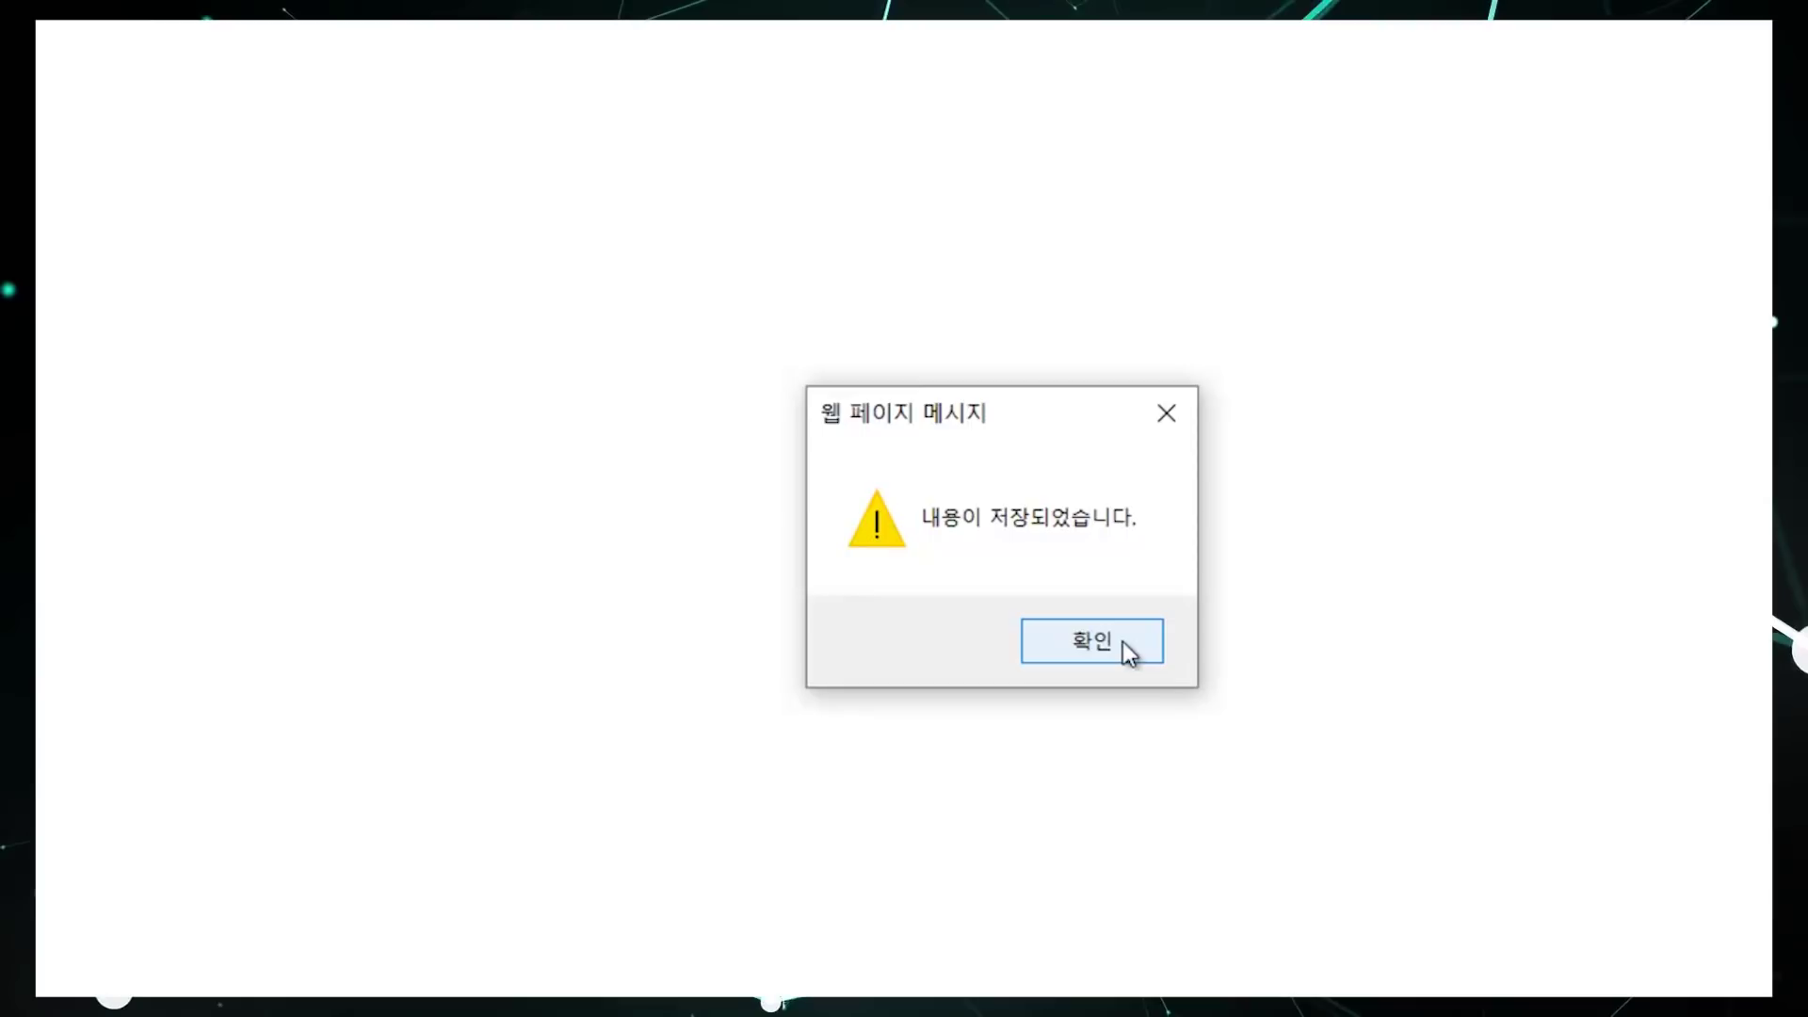
click(1124, 643)
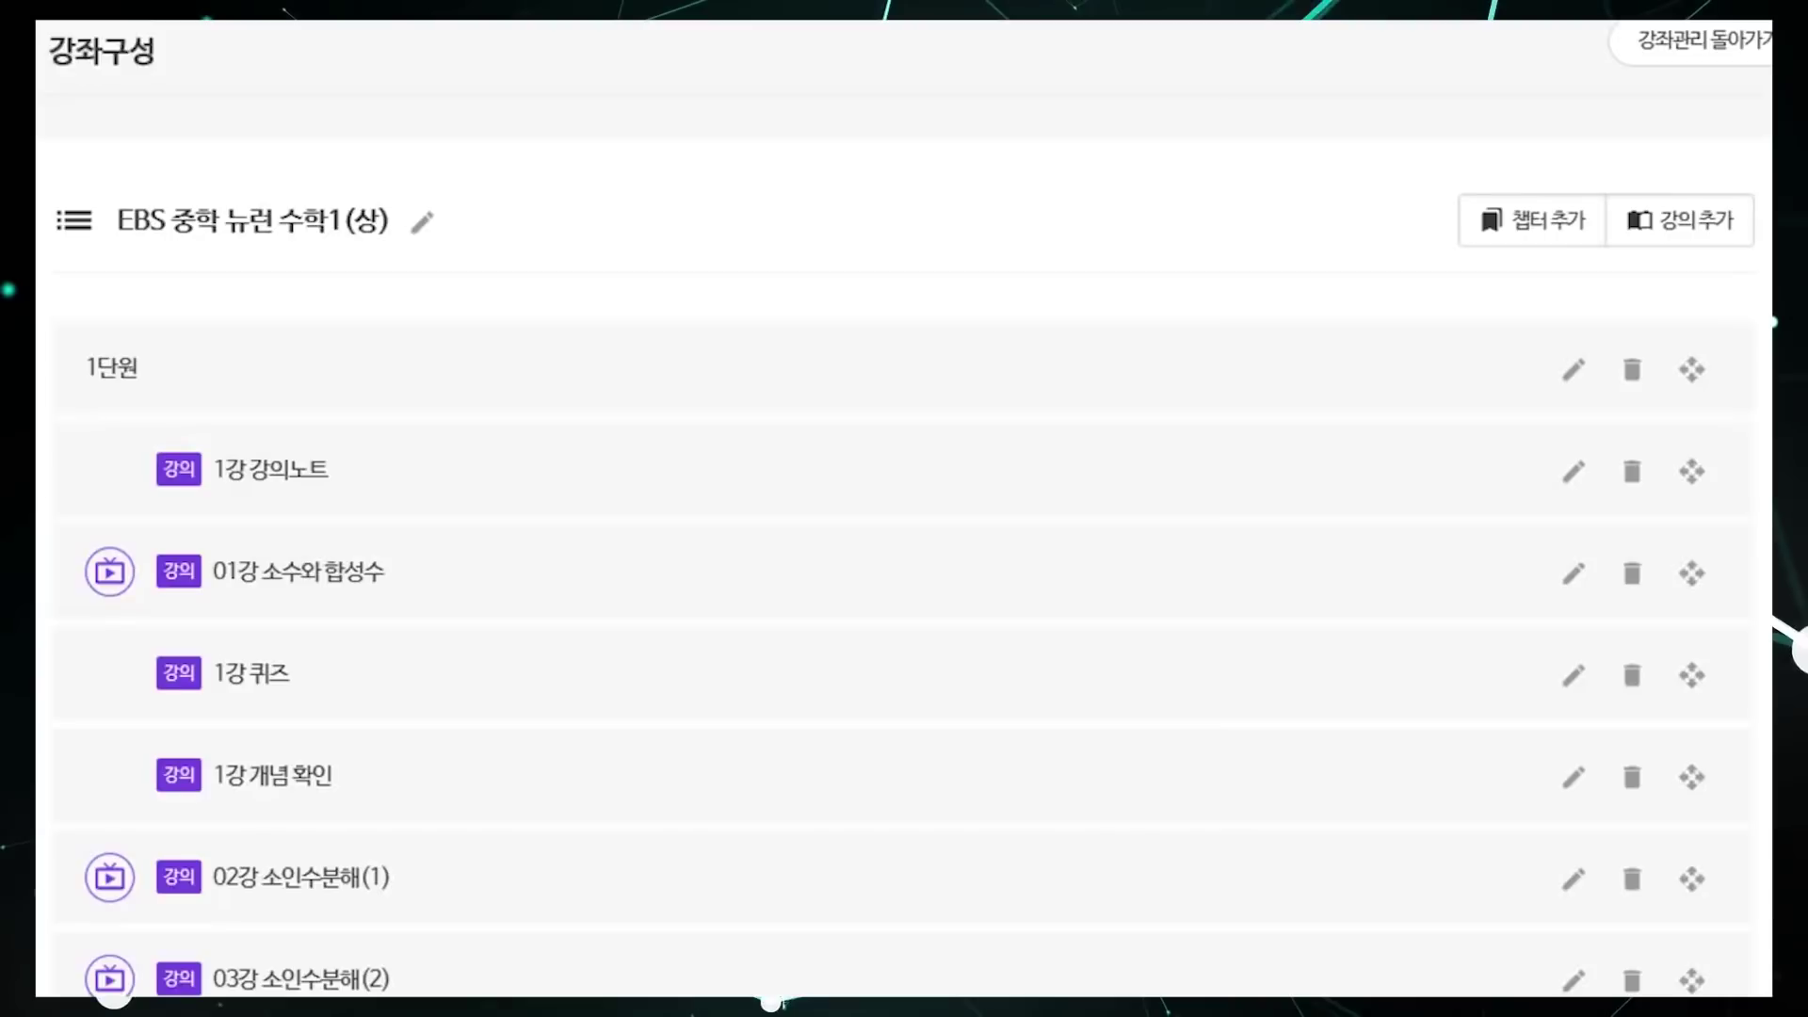
scroll(904, 509, down, 3)
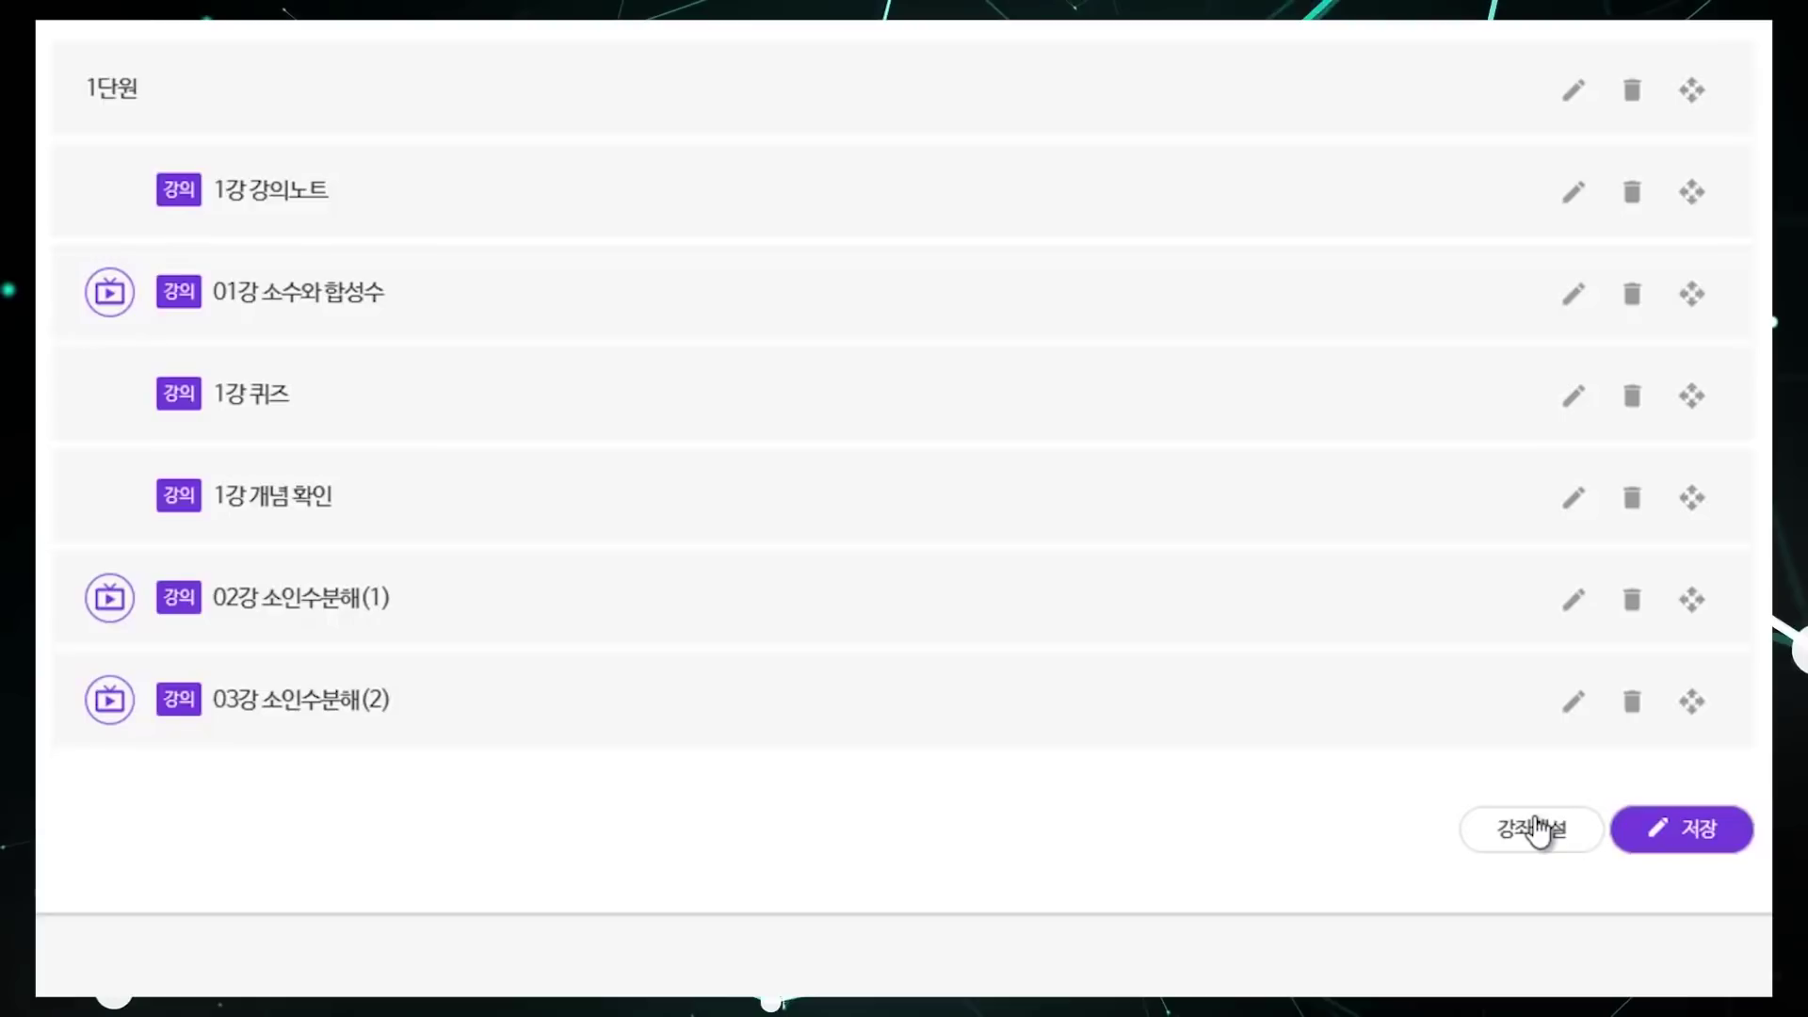
Step: Open the course with 강좌개설 and acknowledge the 강좌가 오픈되었습니다 message
click(1536, 830)
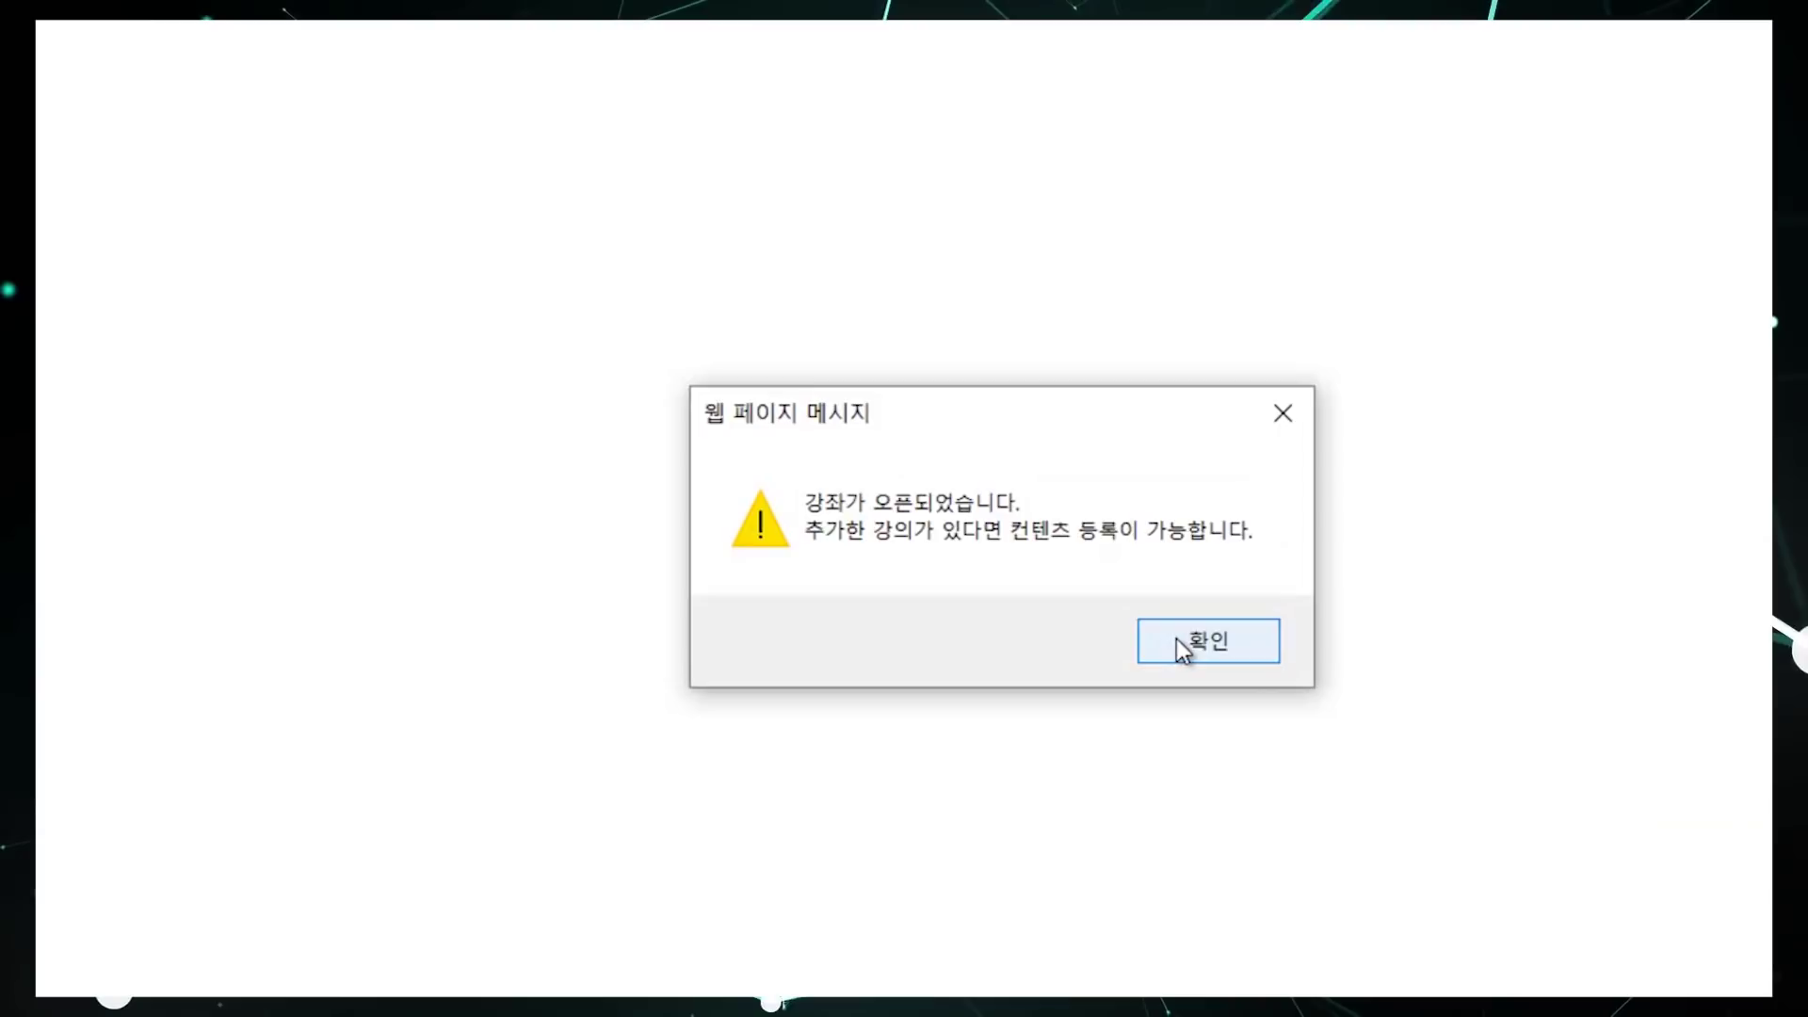
click(1179, 642)
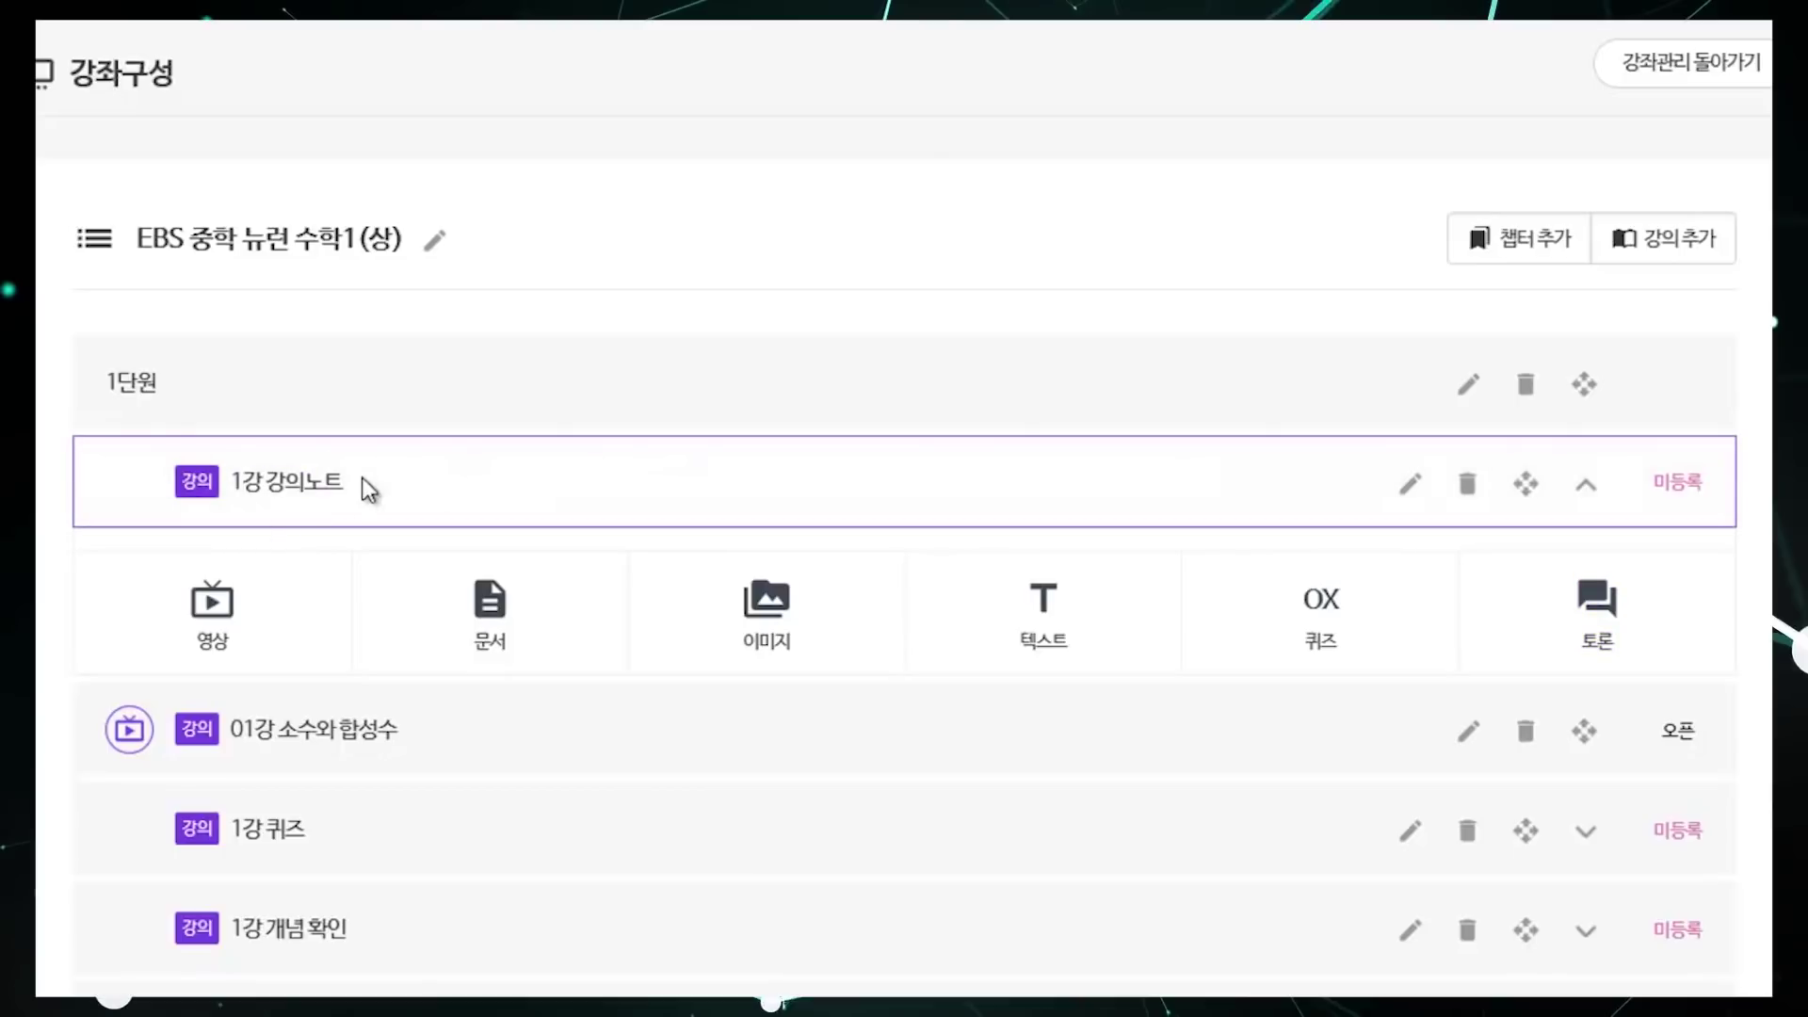
Step: Add a document to 1강 강의노트 with the introduction text '1강 강의노트'
click(514, 618)
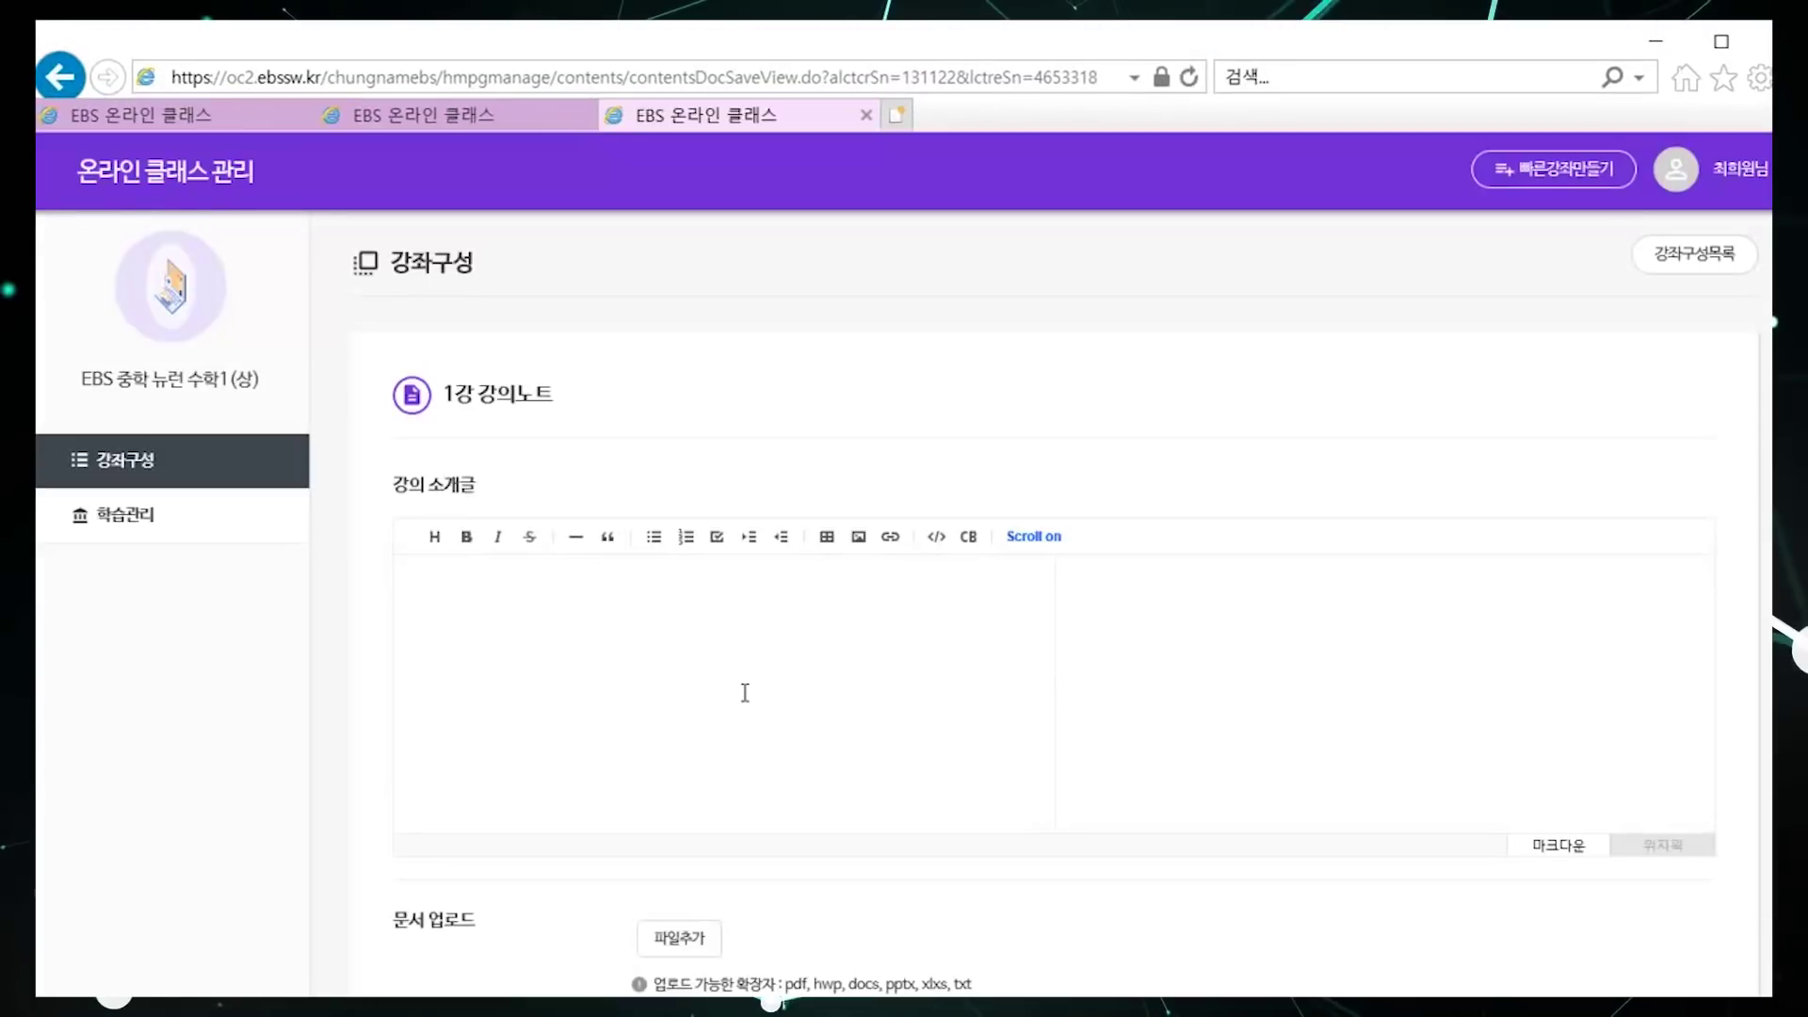
click(745, 694)
text(1)
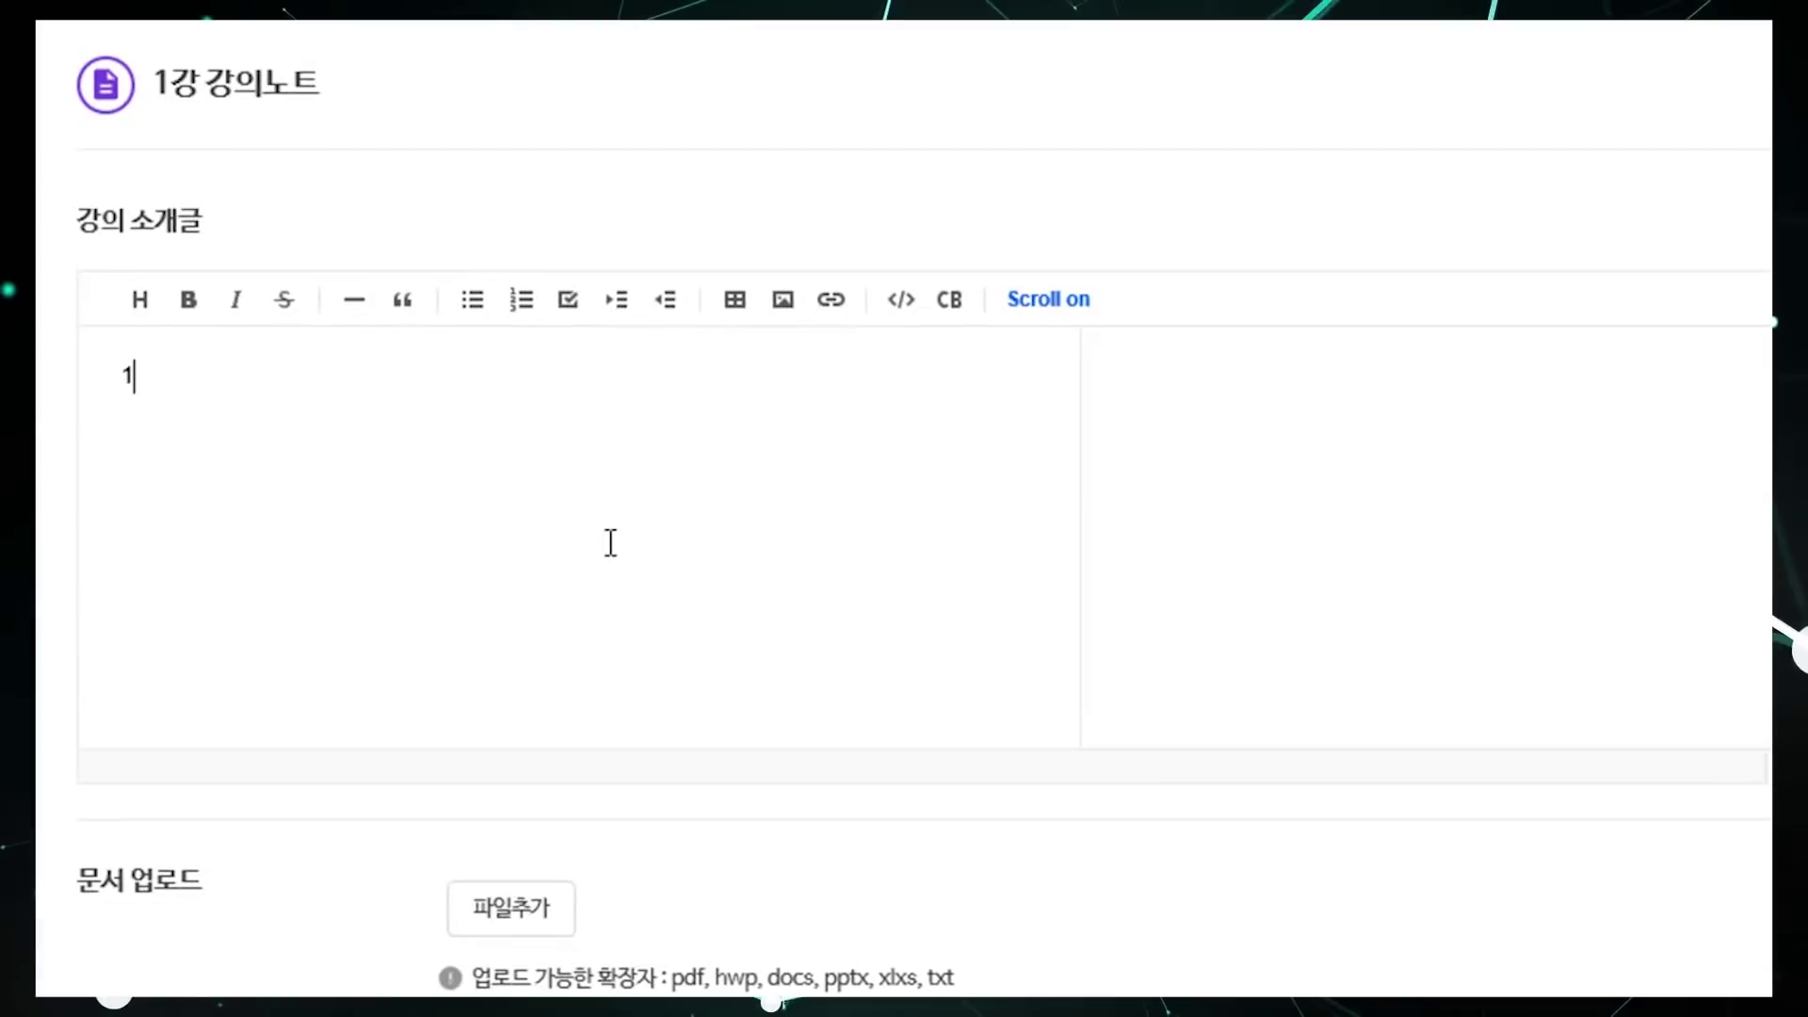
text(강 강의노트)
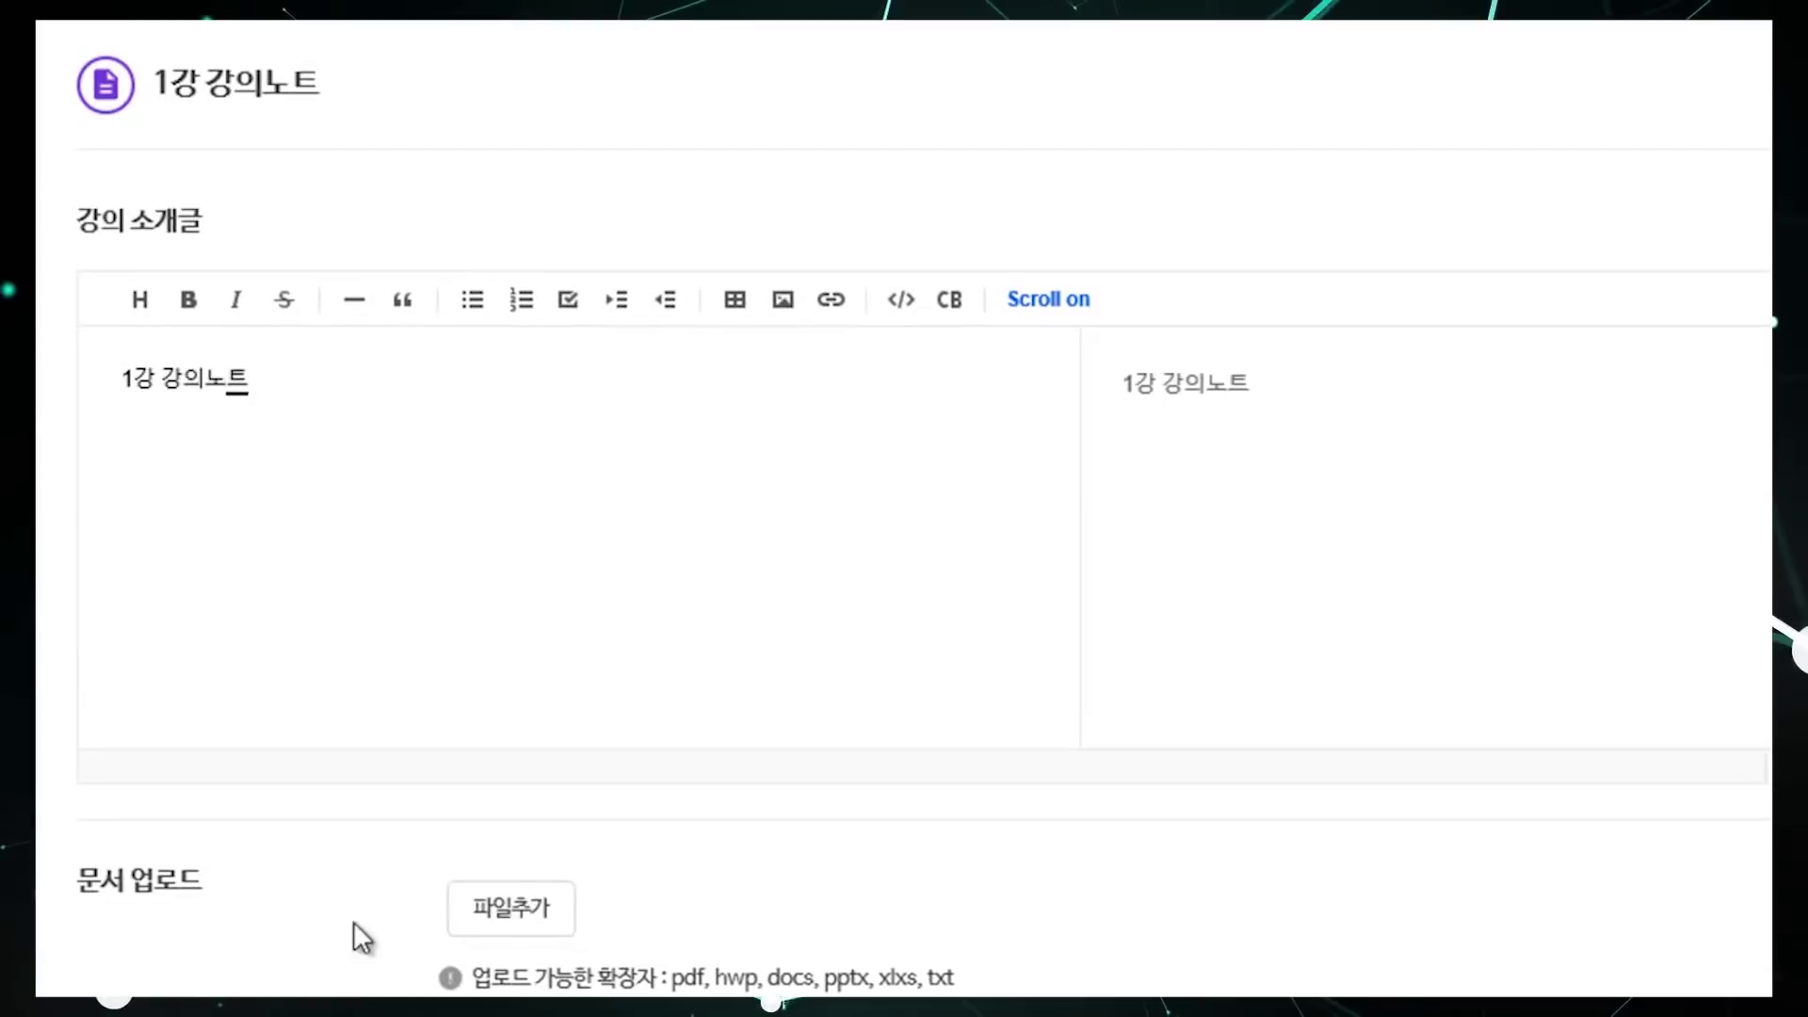
Step: Attach 1강 강의노트.hwp and confirm the copyright guideline was read
click(539, 913)
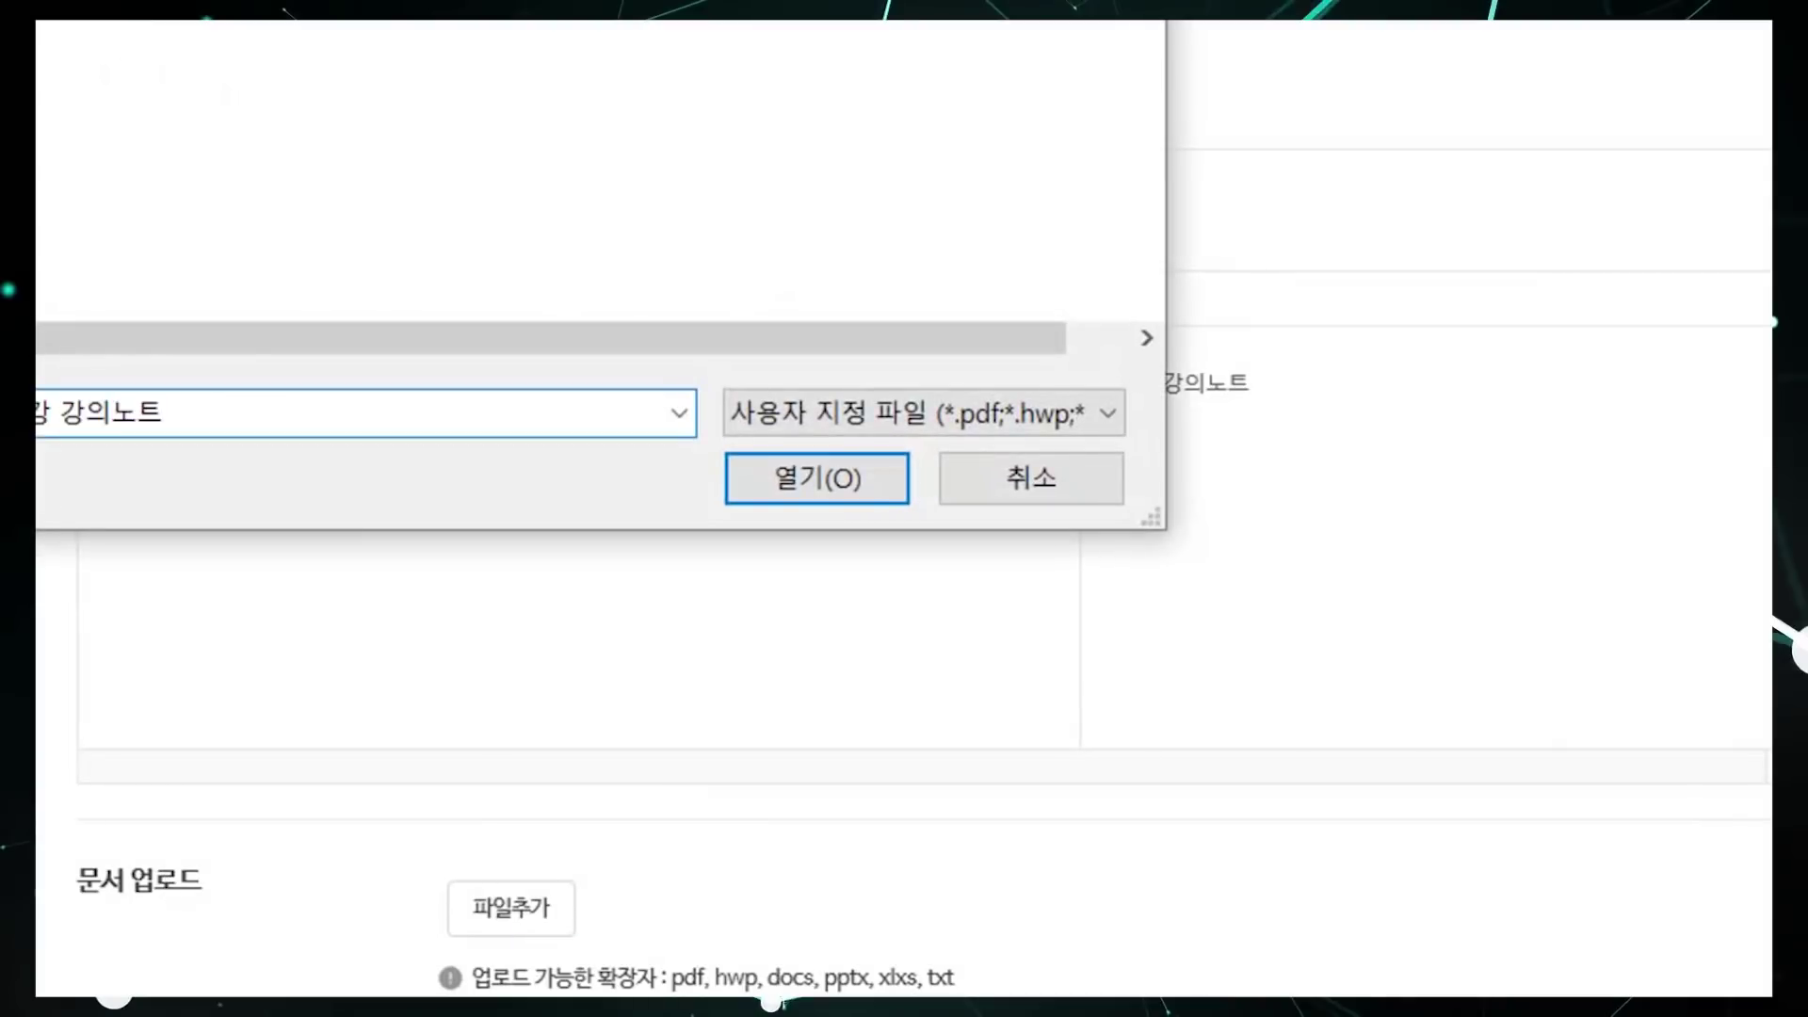
click(746, 478)
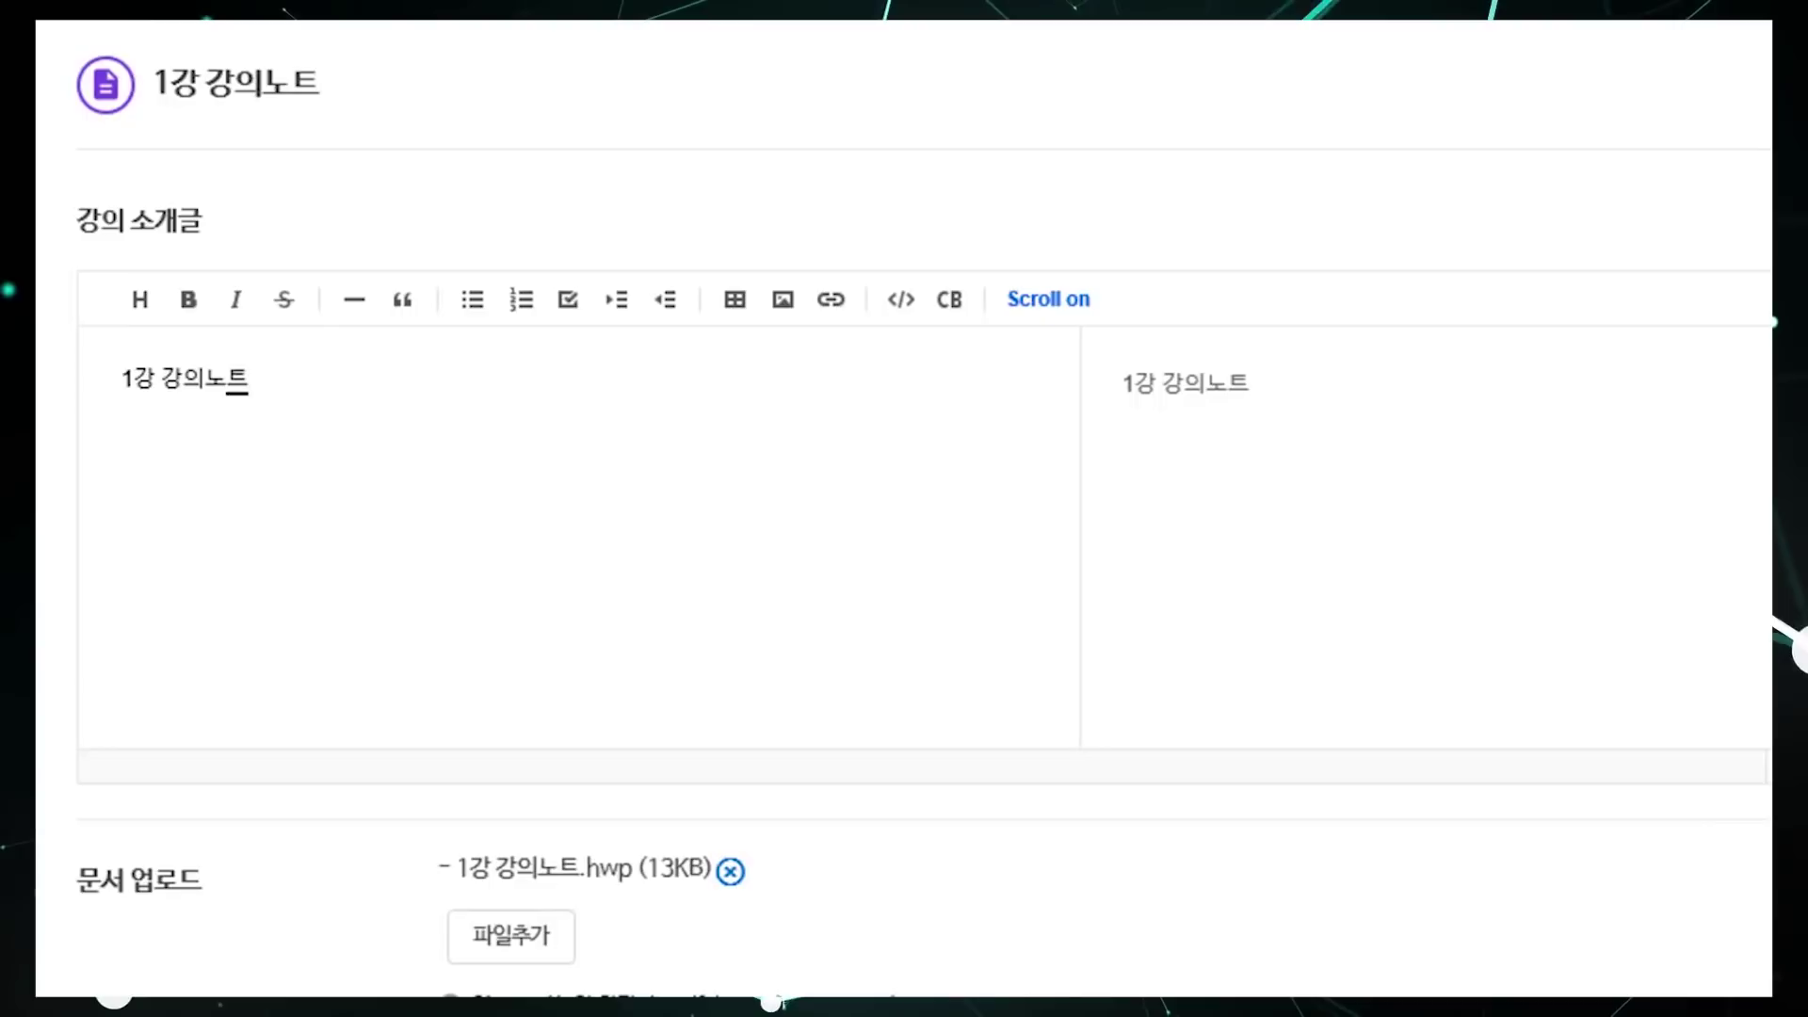
scroll(904, 509, down, 9)
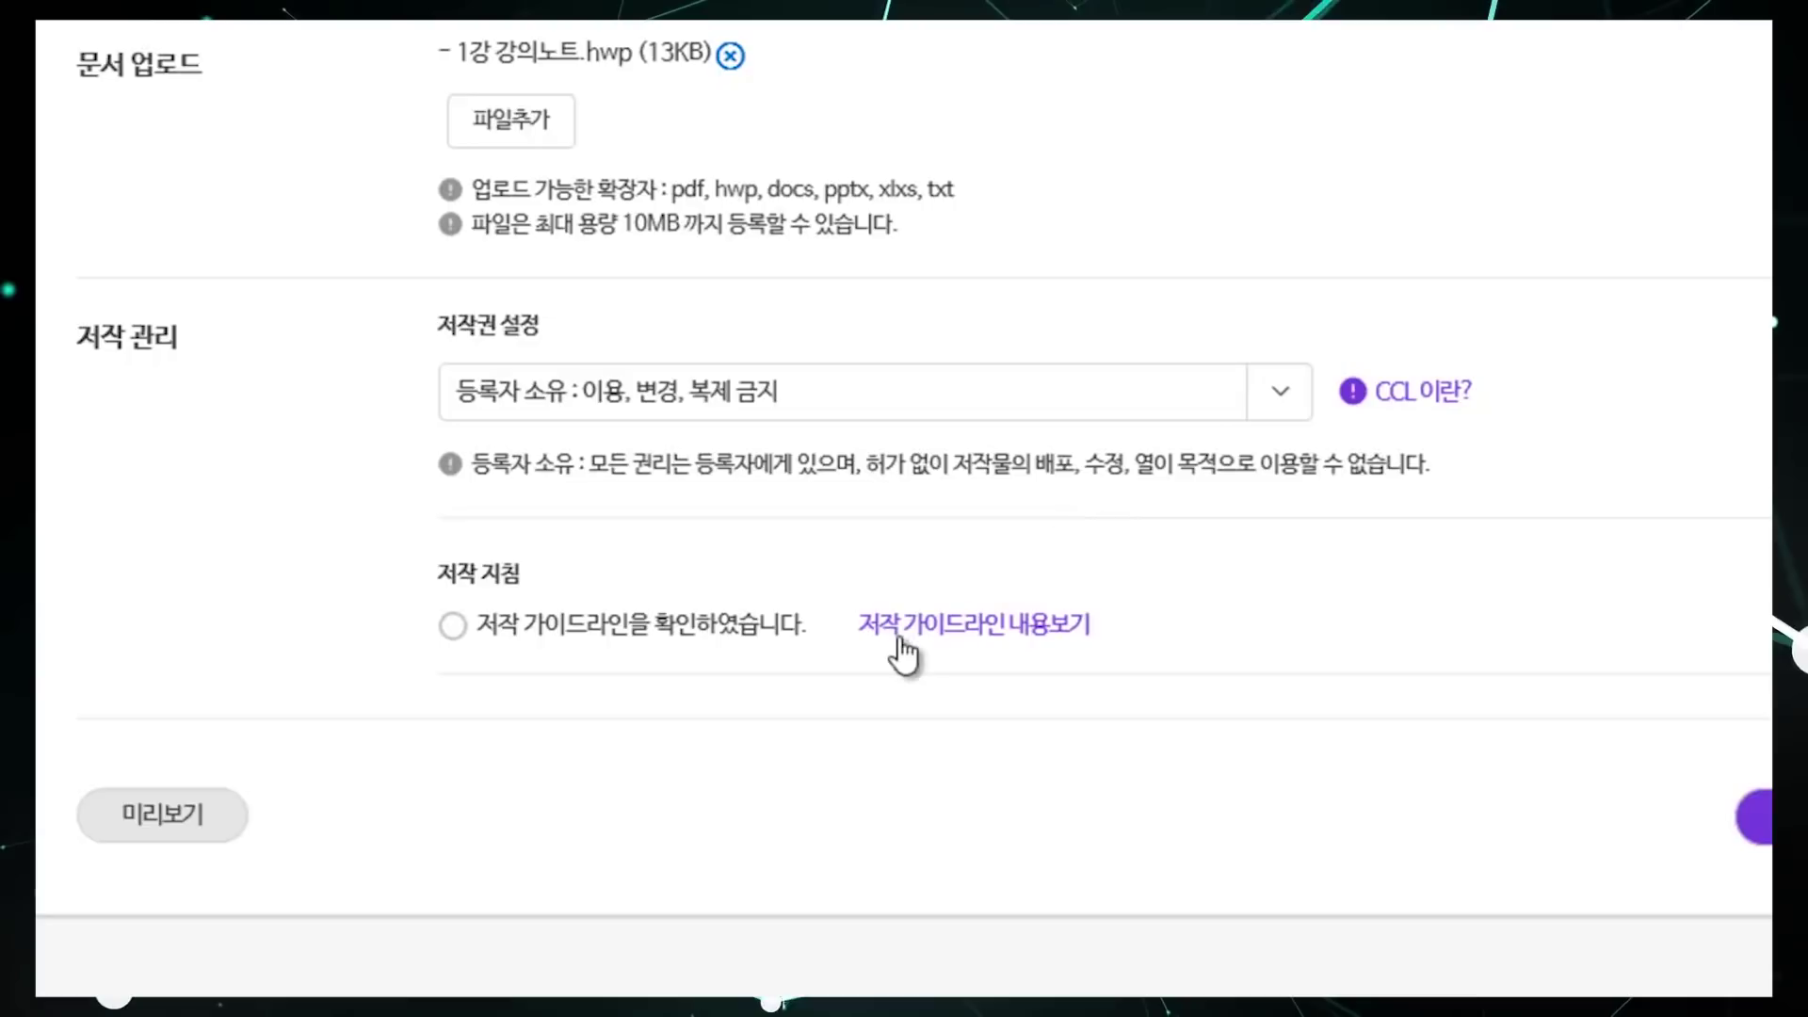
click(1004, 641)
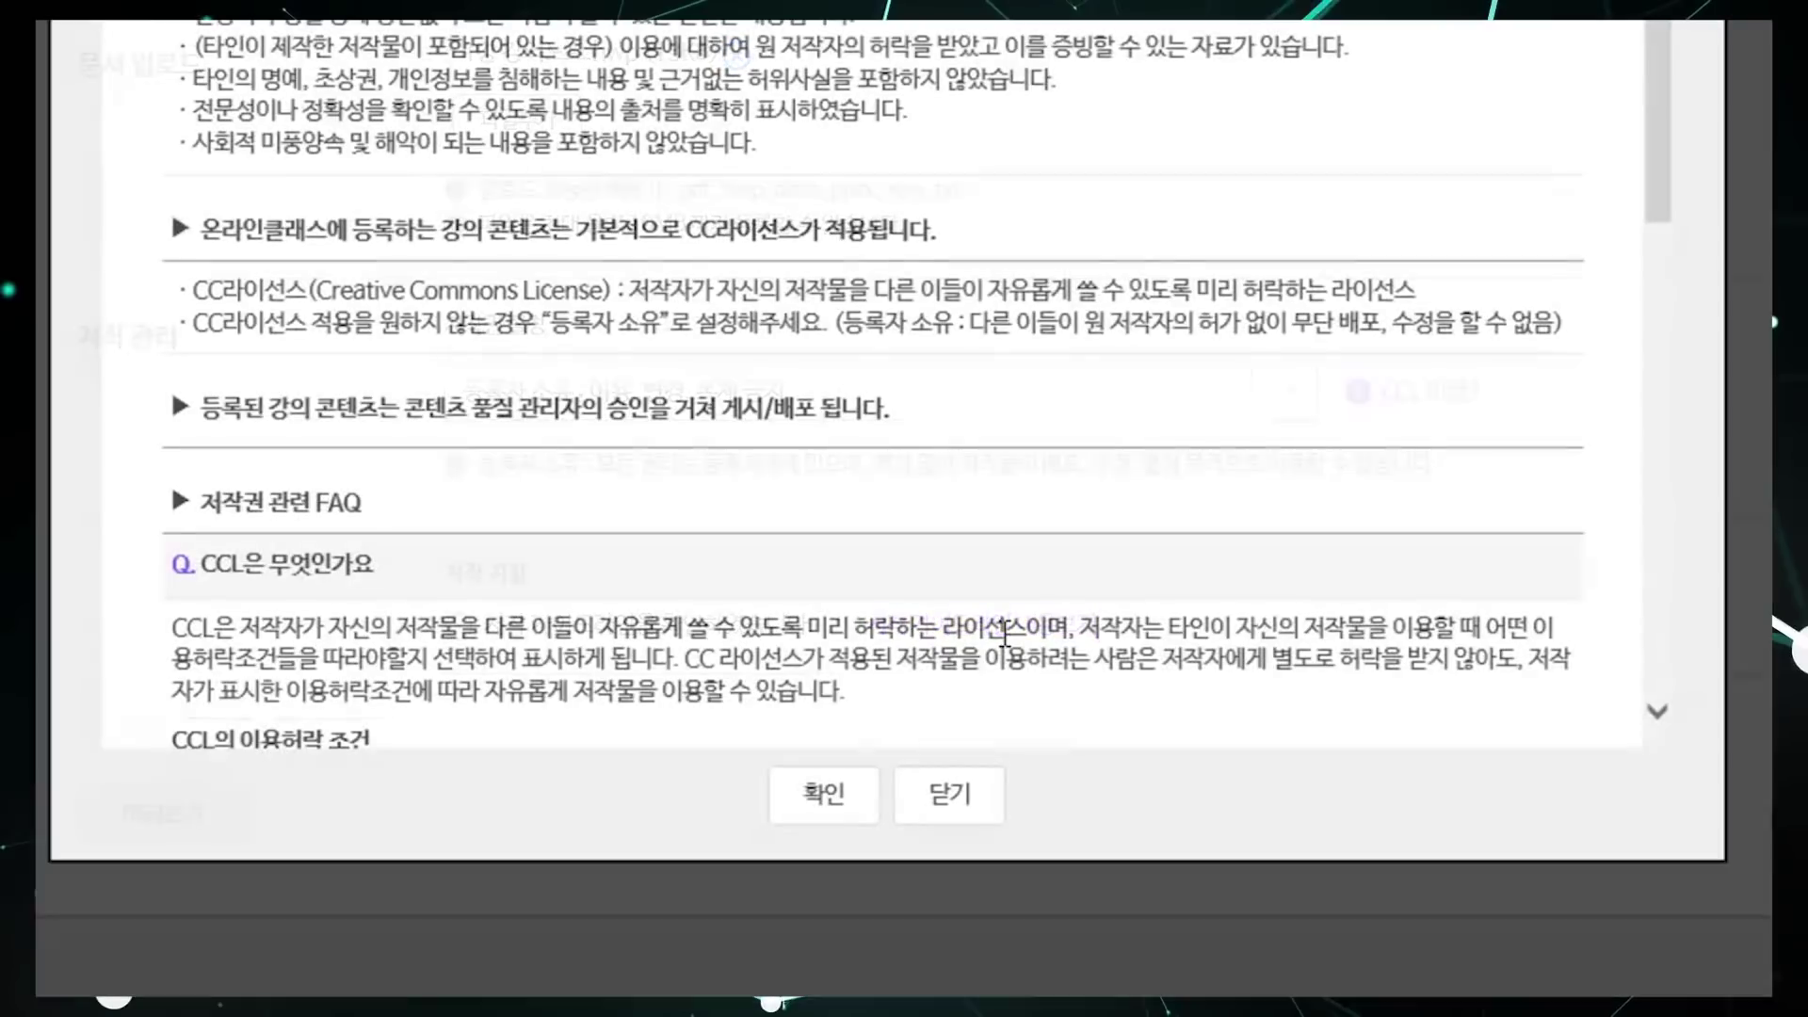
click(816, 805)
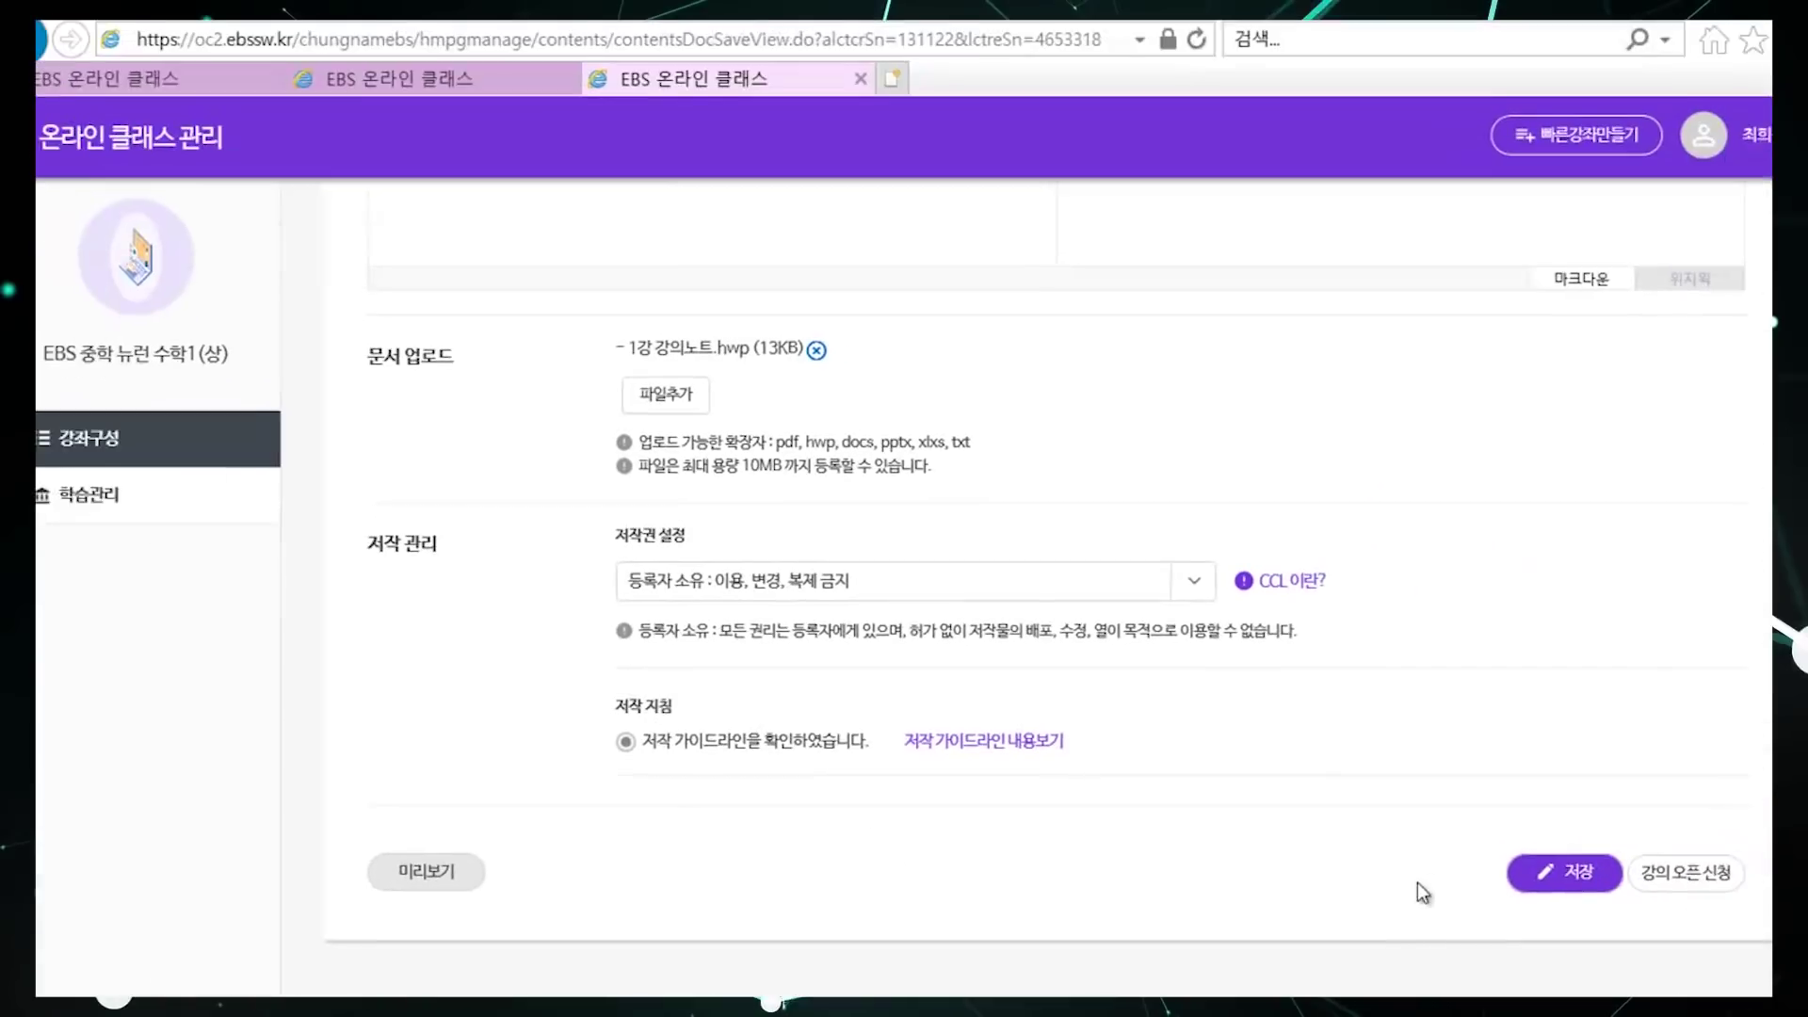
Step: Save the 1강 강의노트 lecture, open it via 강의오픈신청, and return to 강좌구성목록
click(1534, 881)
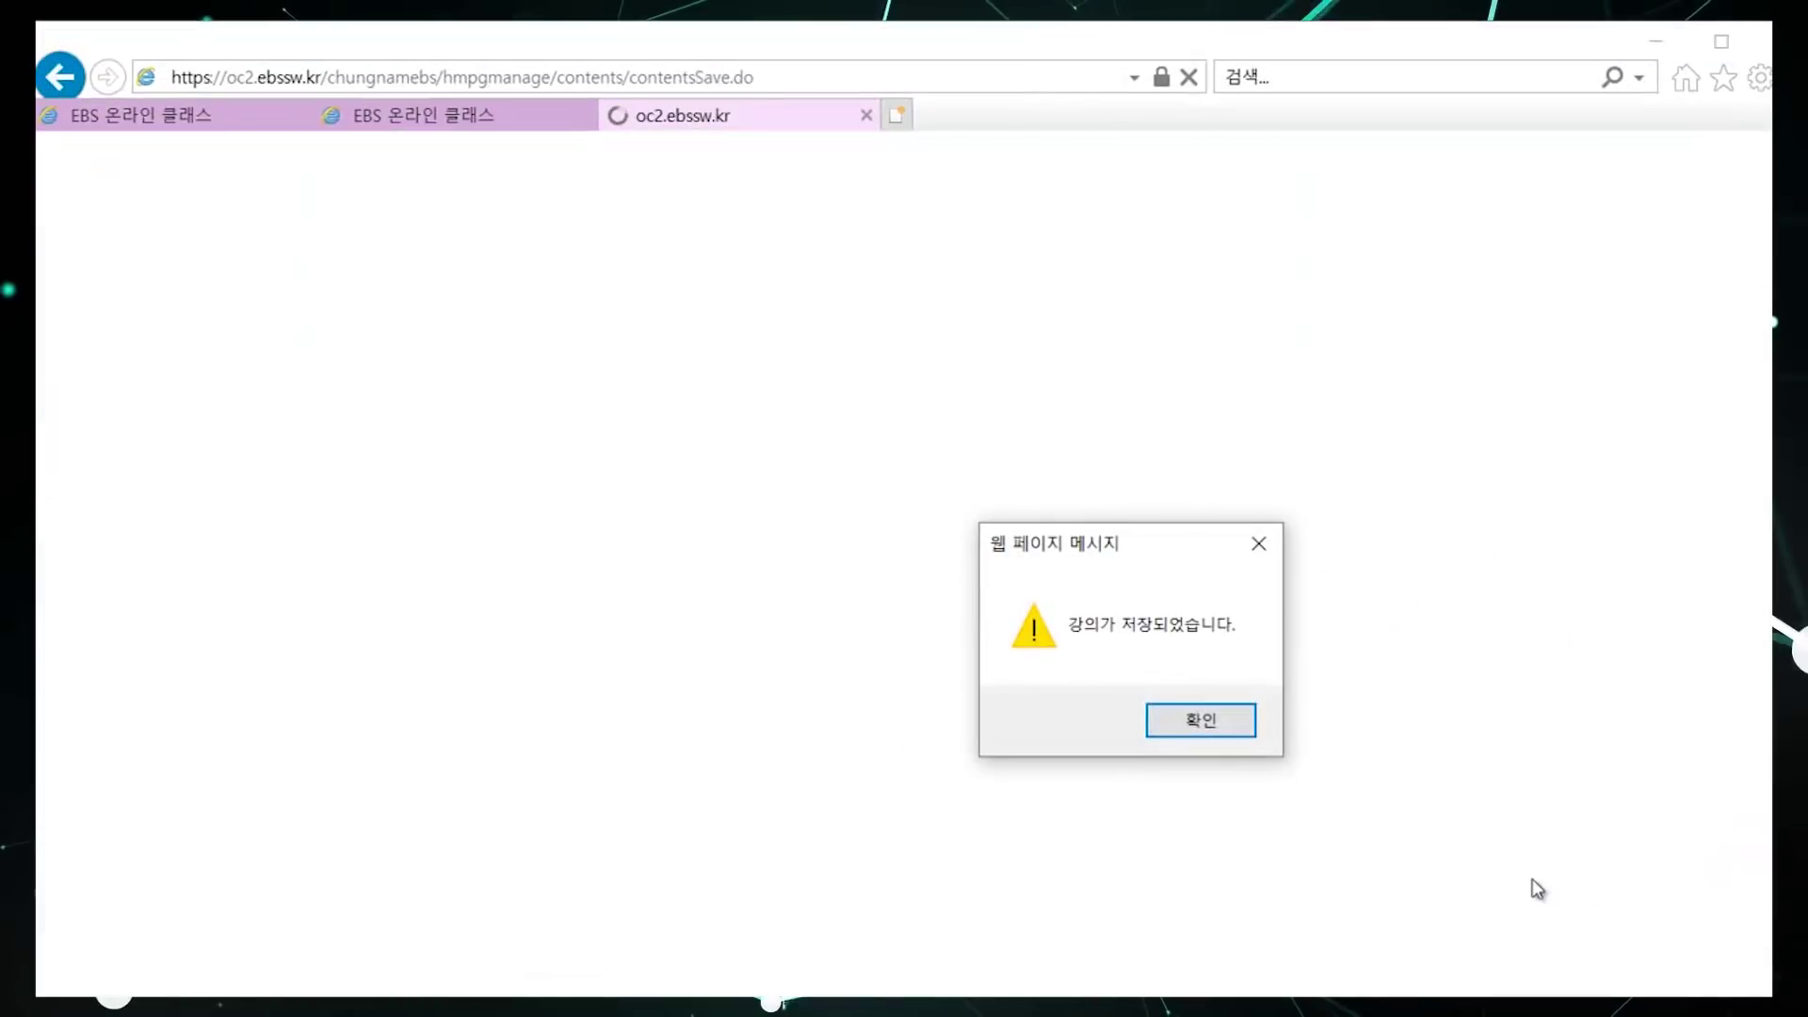
click(1236, 732)
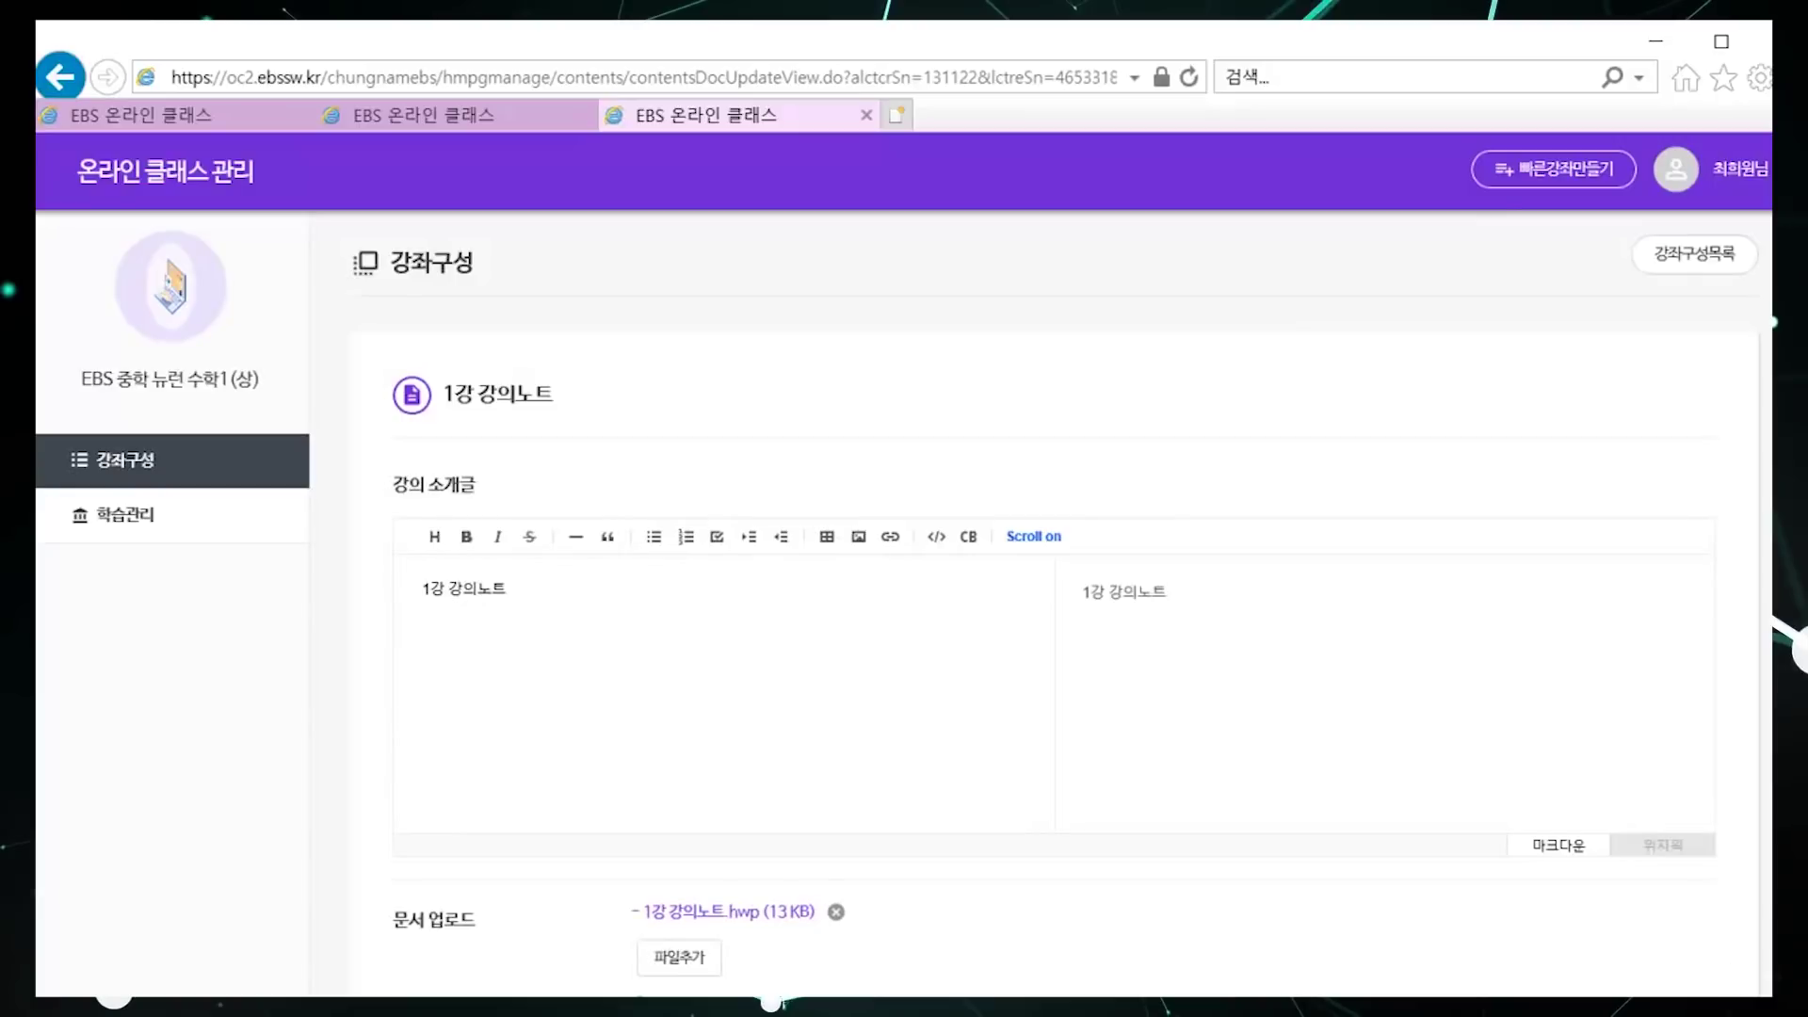
scroll(1736, 980, down, 4)
click(1693, 881)
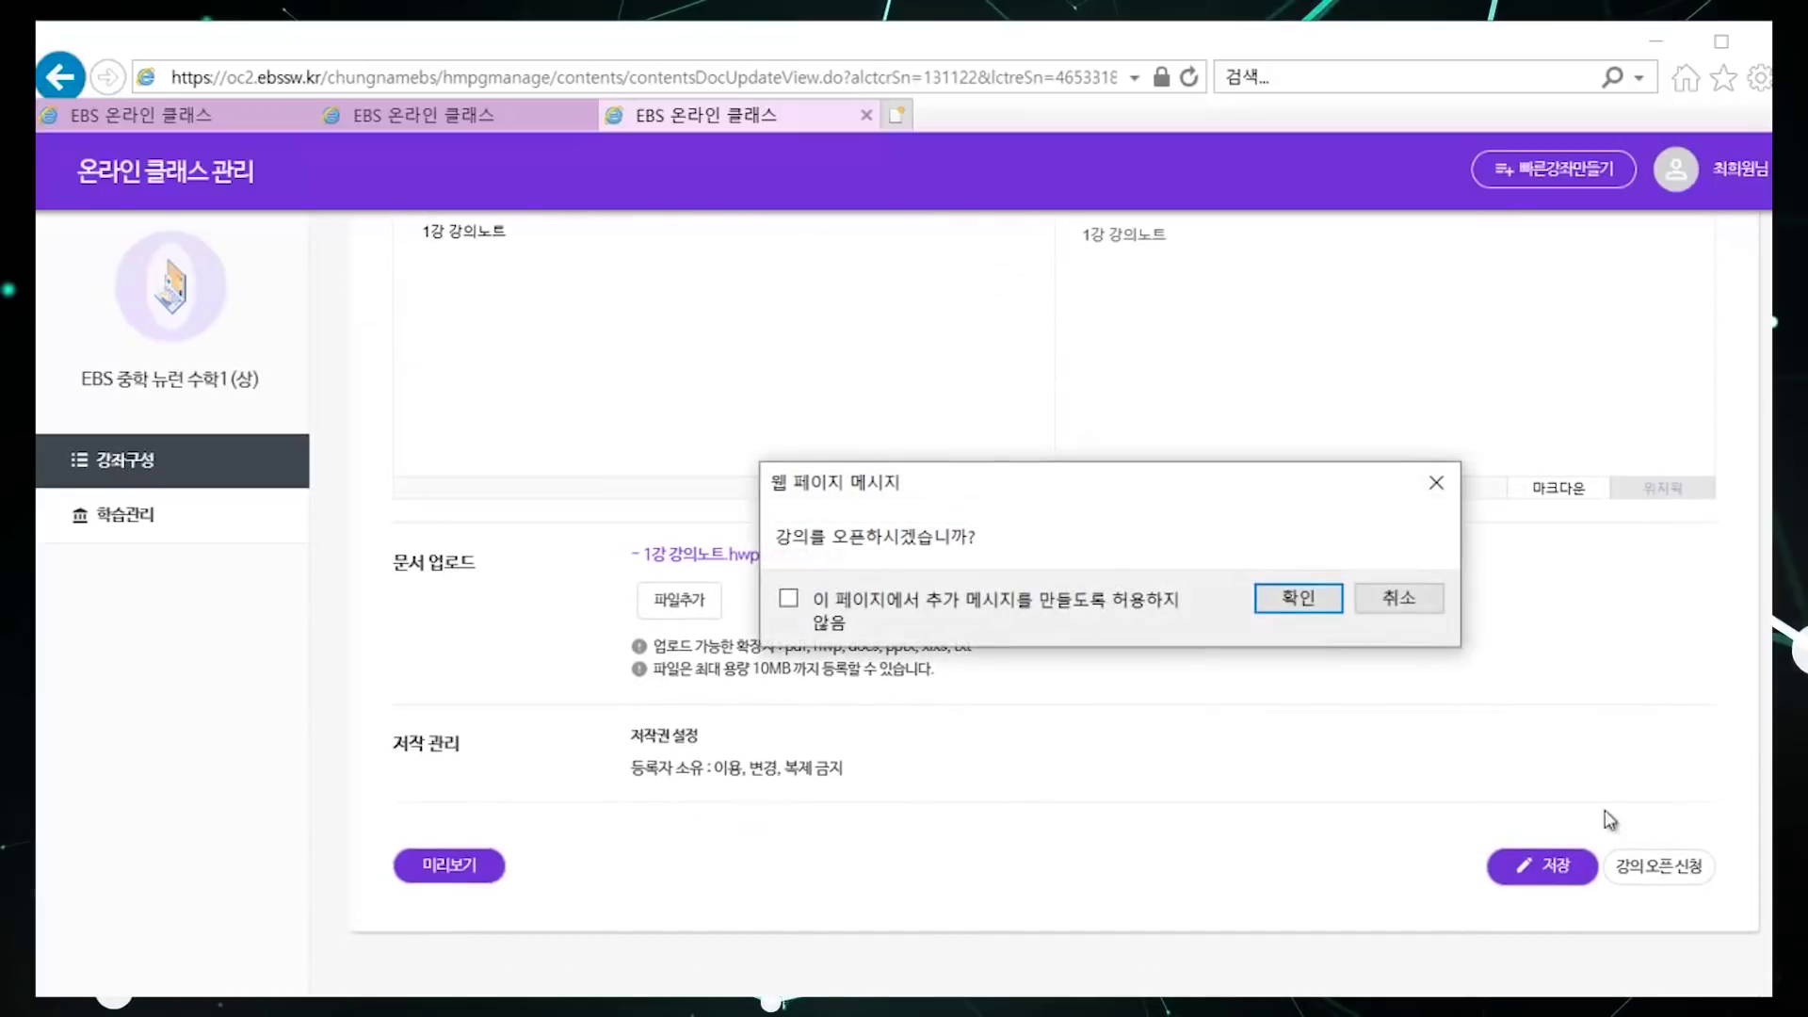
click(1331, 605)
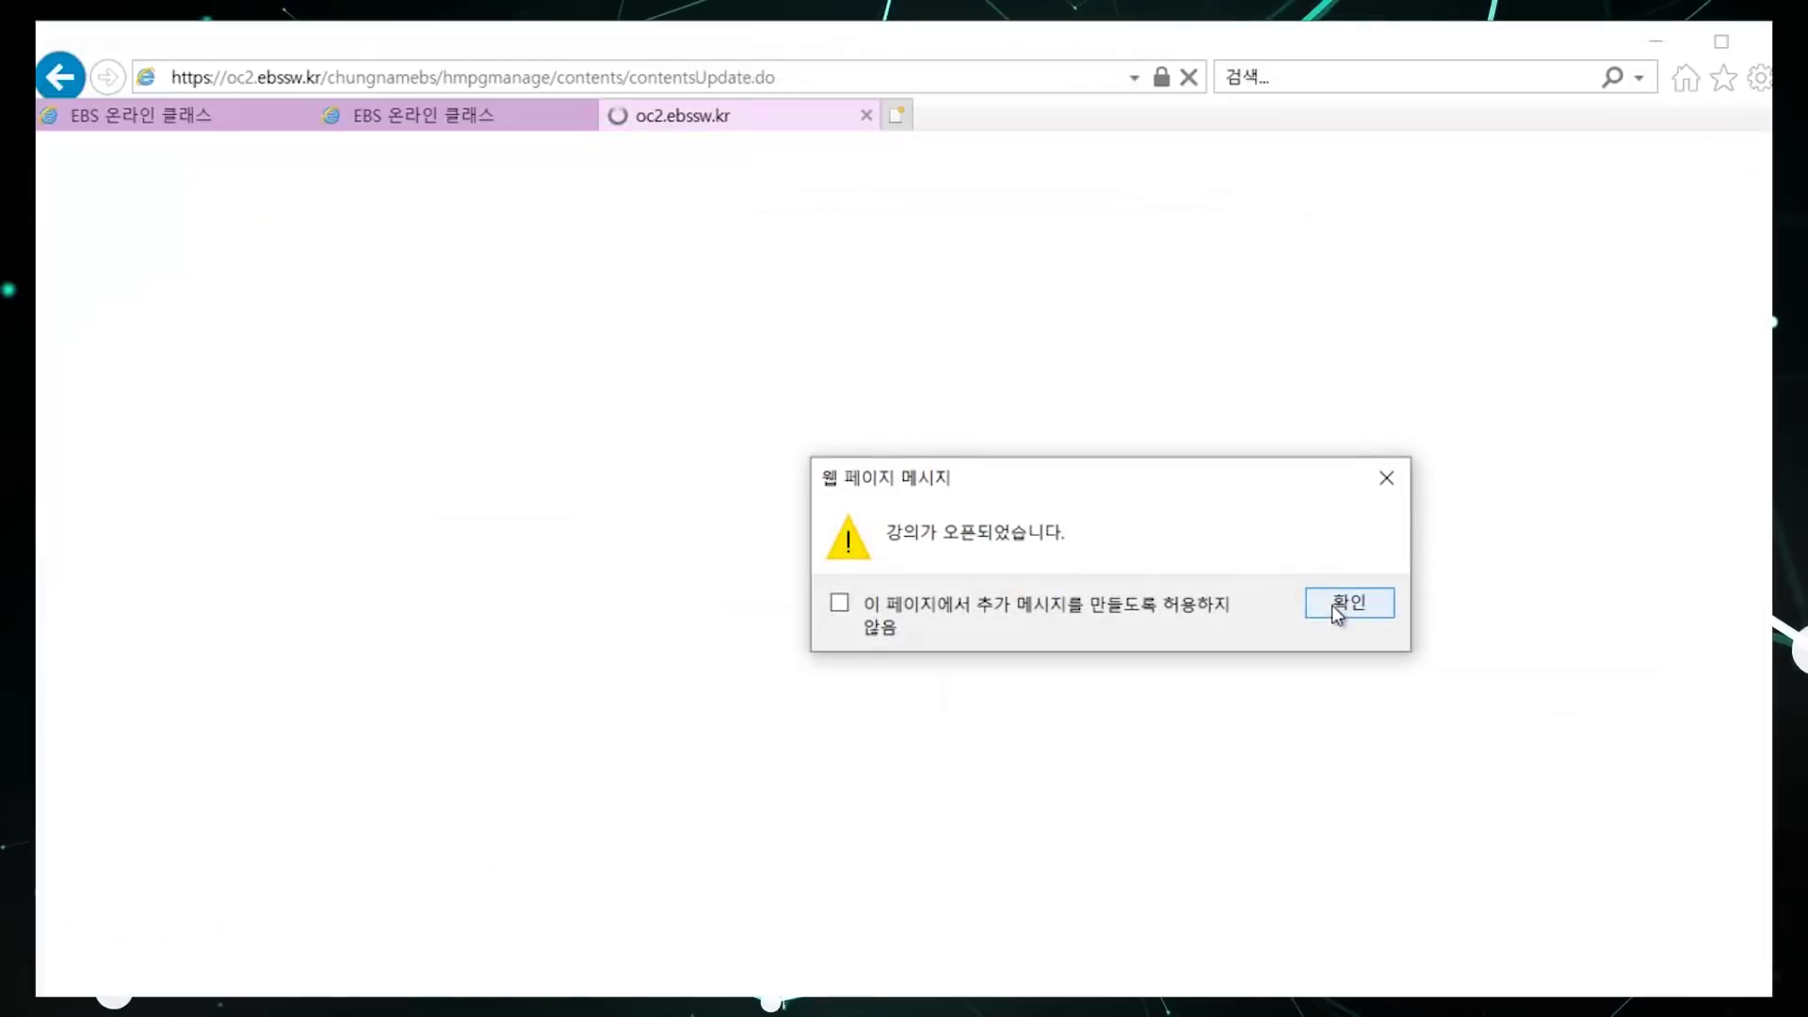
click(1360, 608)
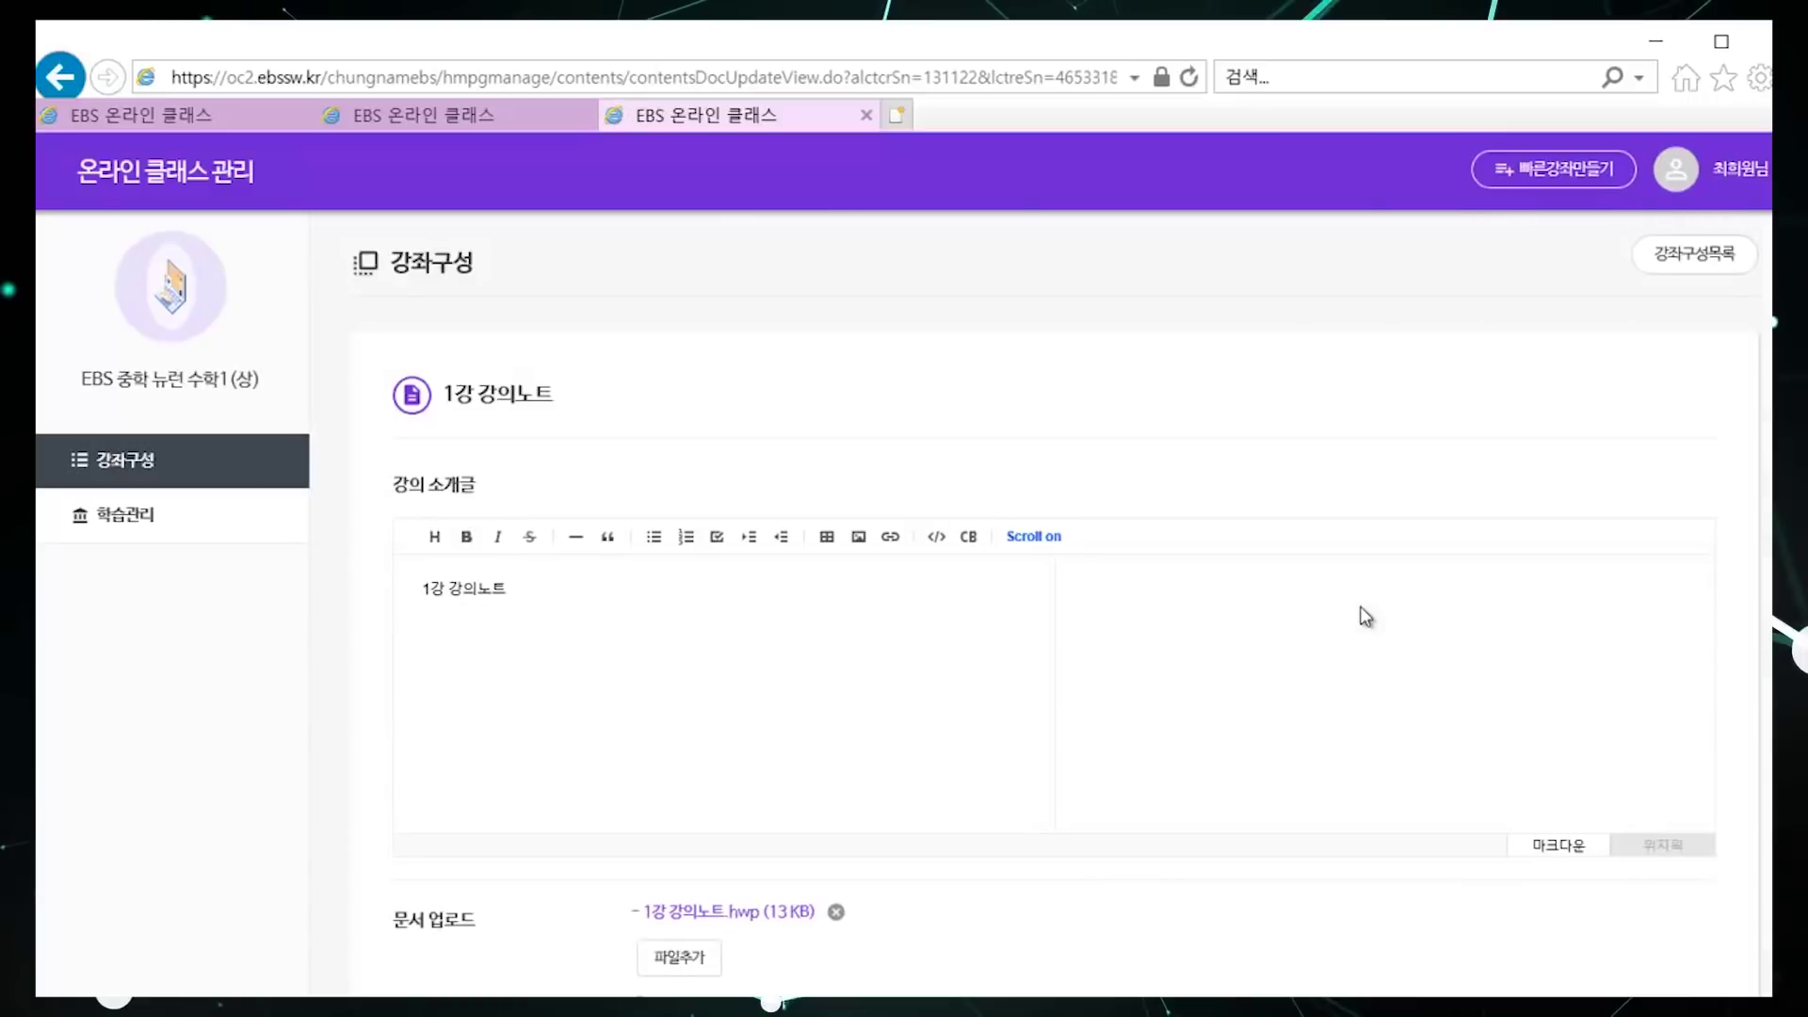
click(1660, 272)
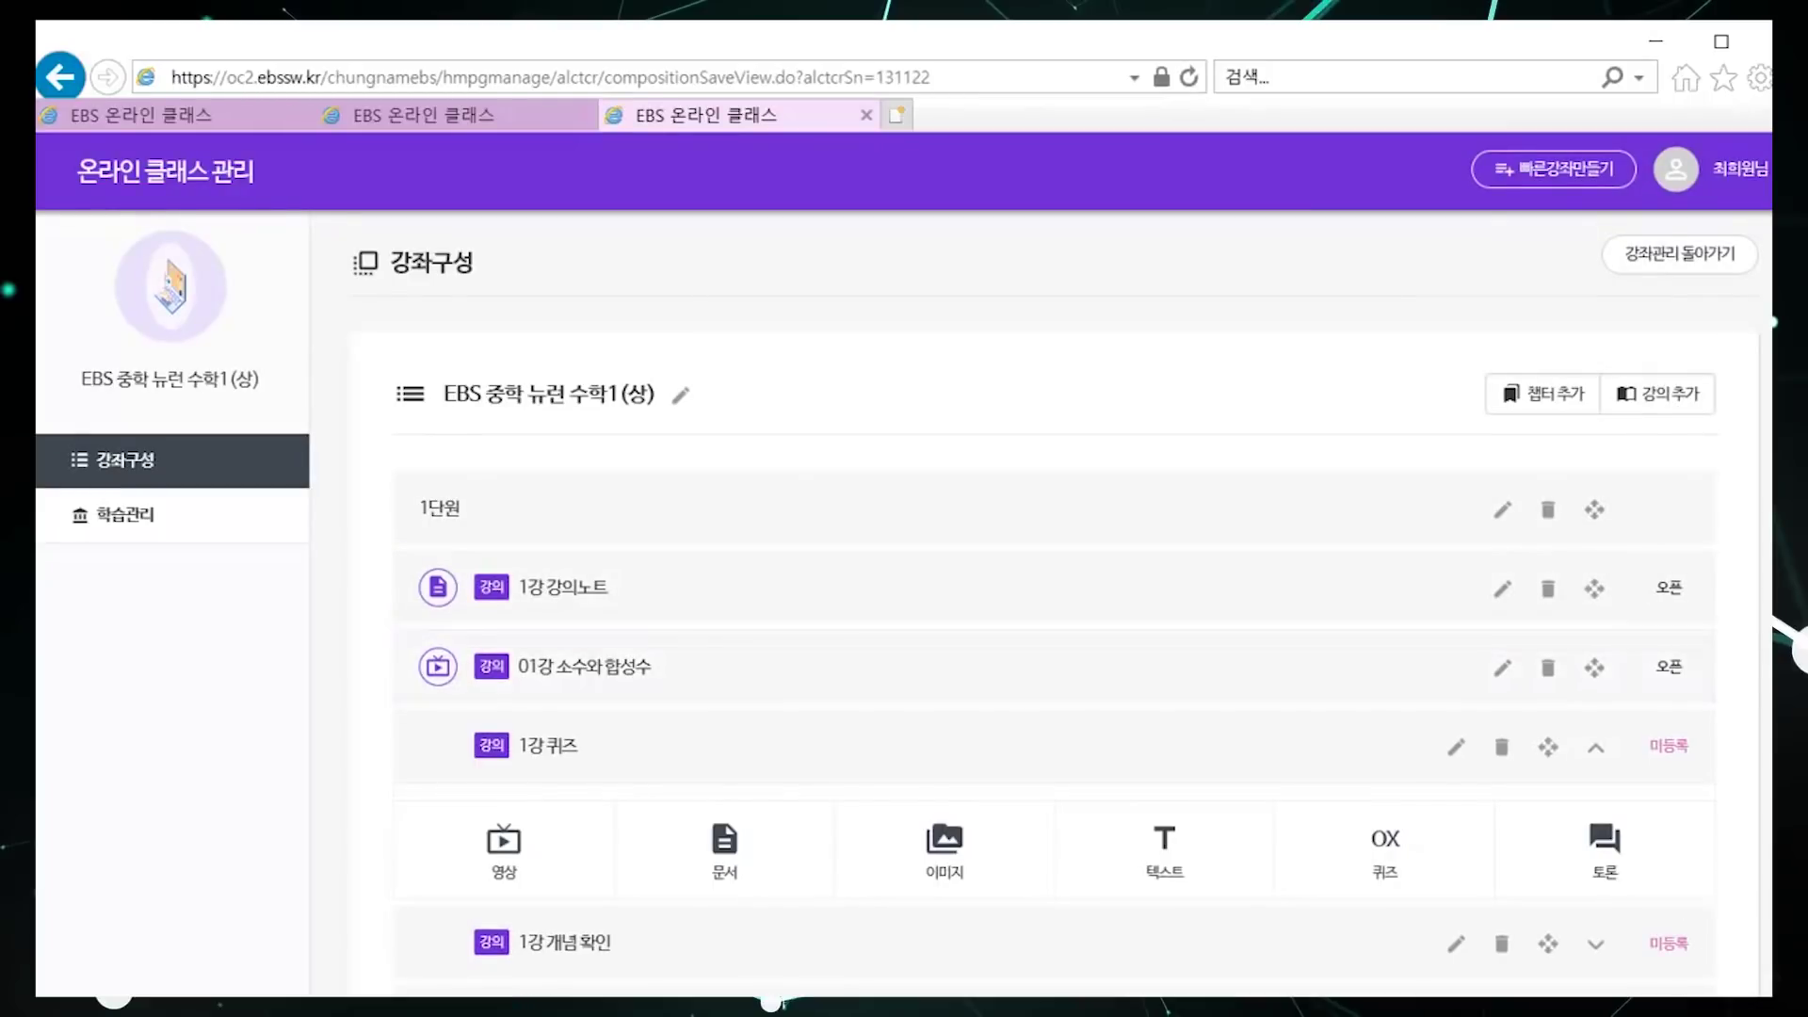
scroll(1626, 499, down, 3)
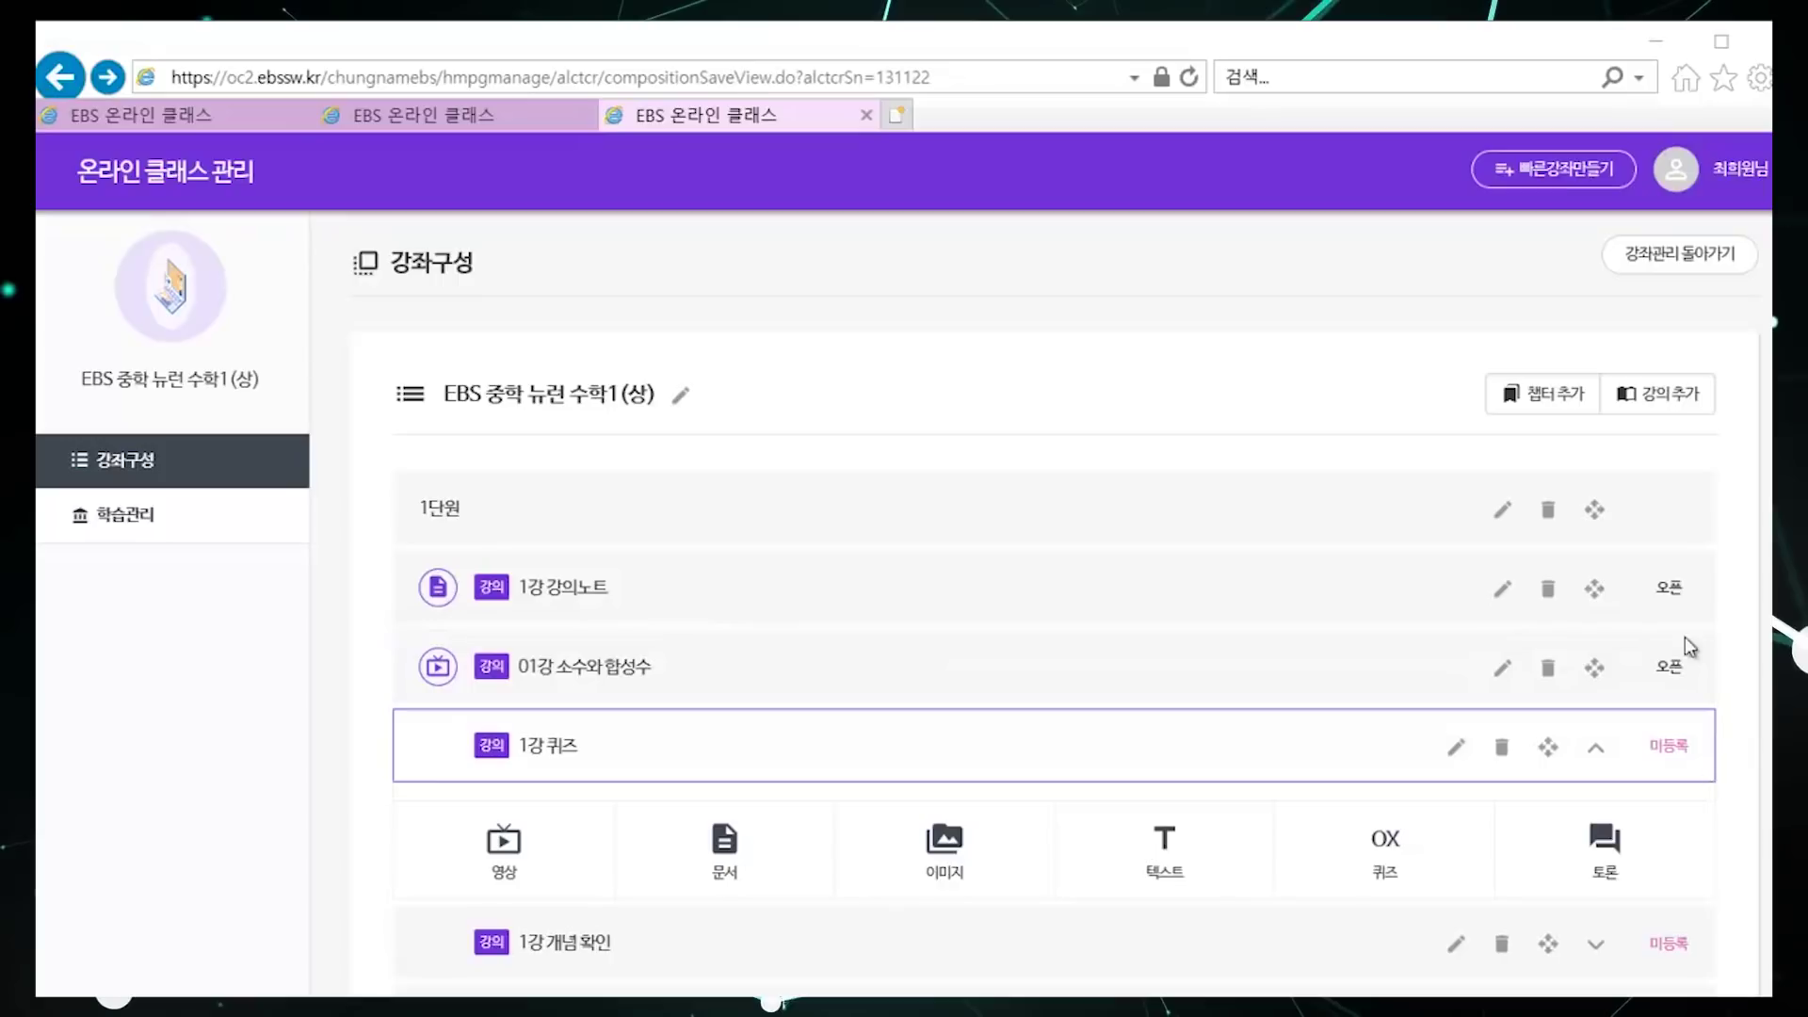
Step: Go through 강좌 개설 관리 to 운영 강좌 관리 and expand 클래스 운영 관리
click(1680, 254)
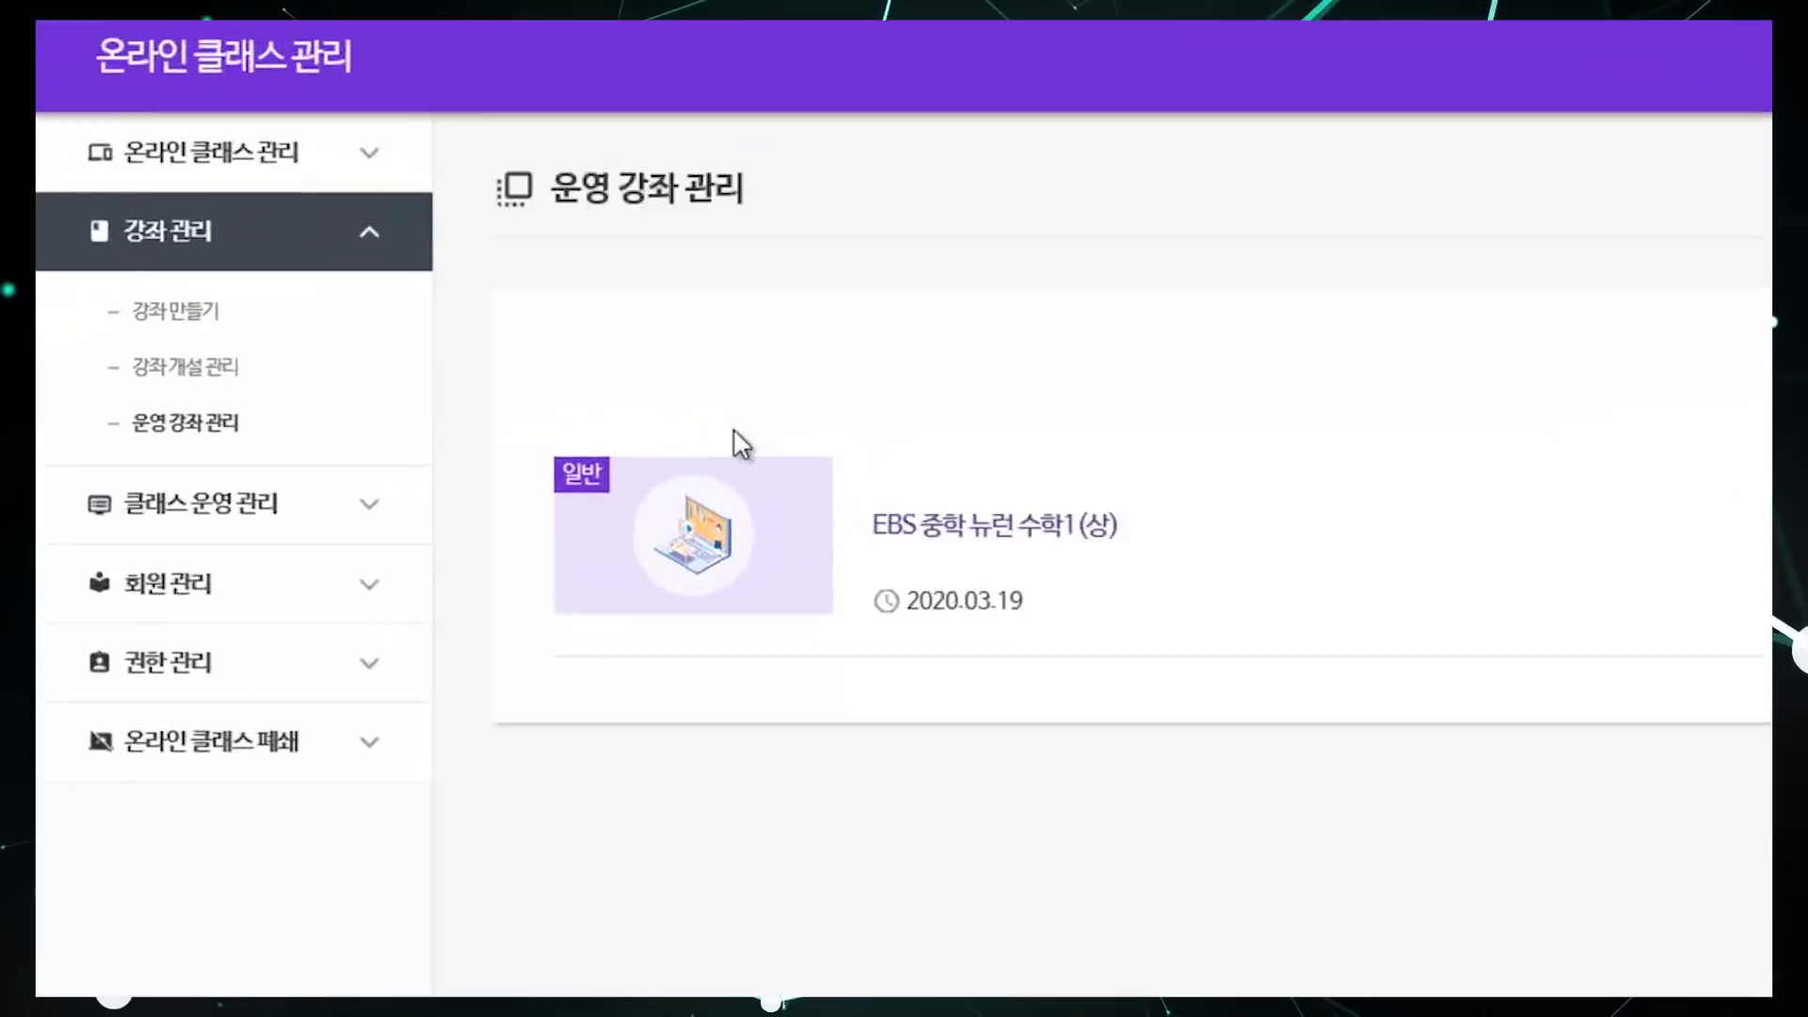
click(229, 377)
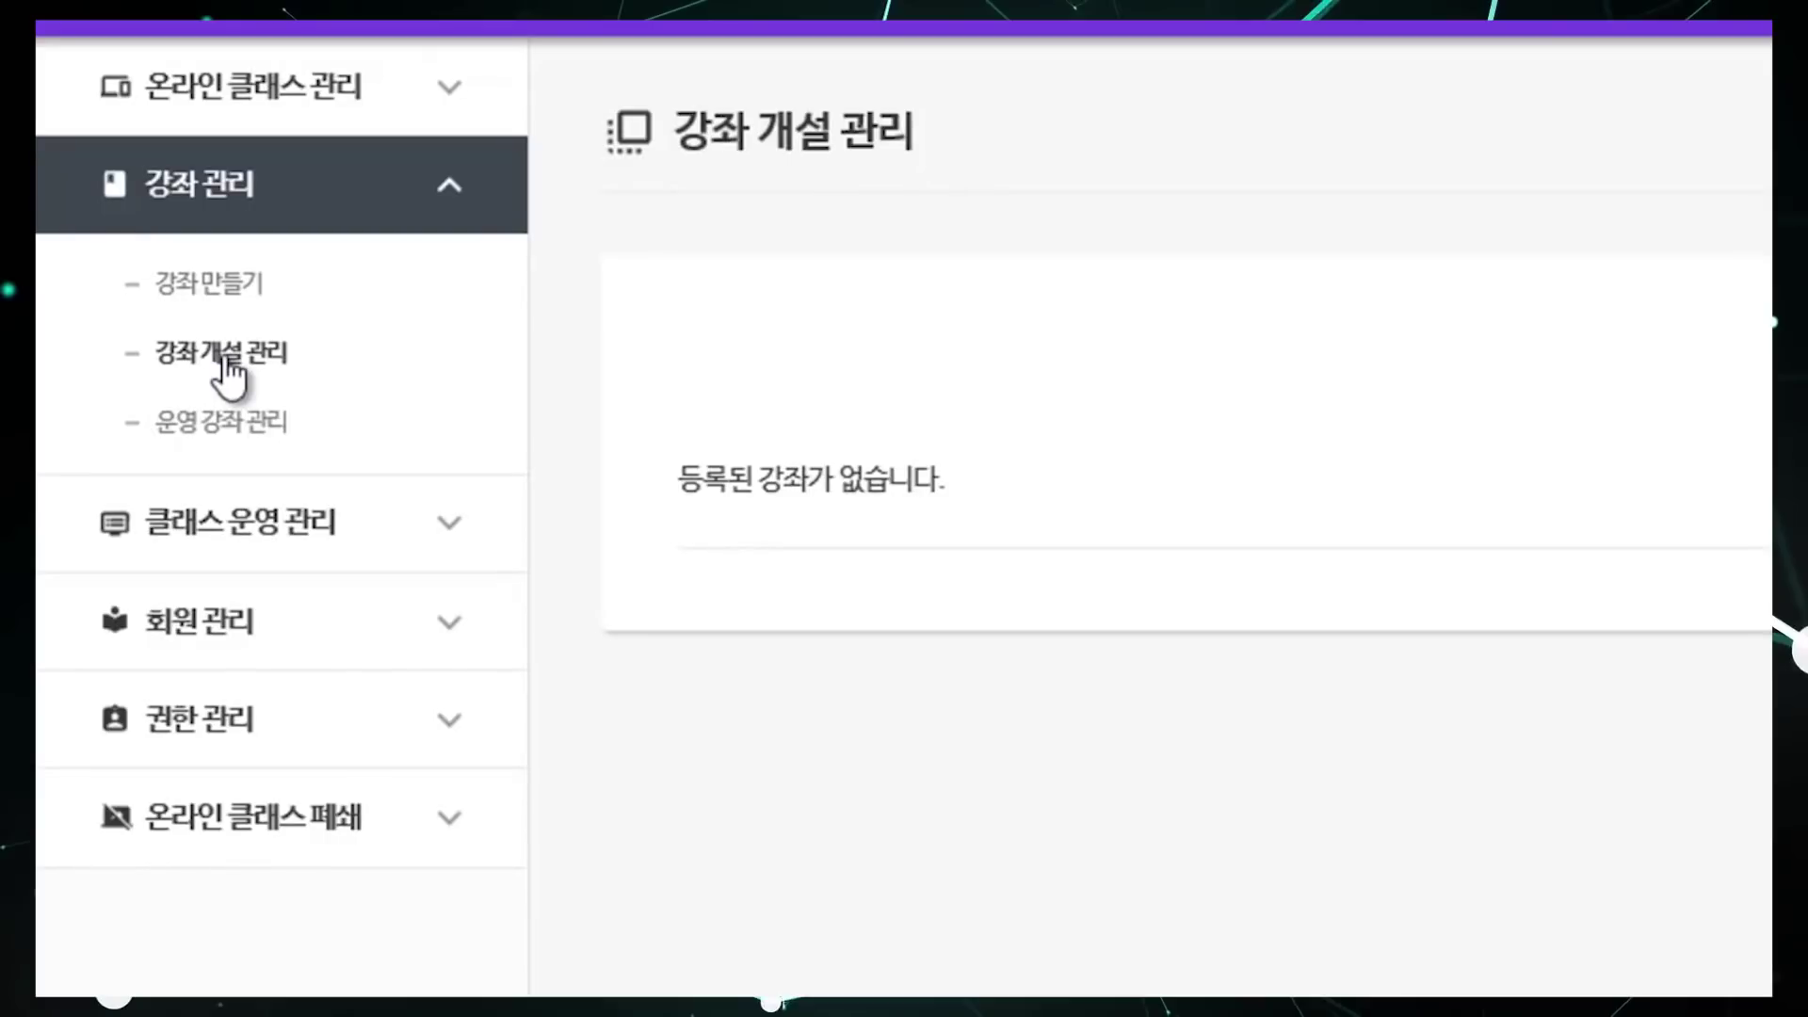
click(229, 449)
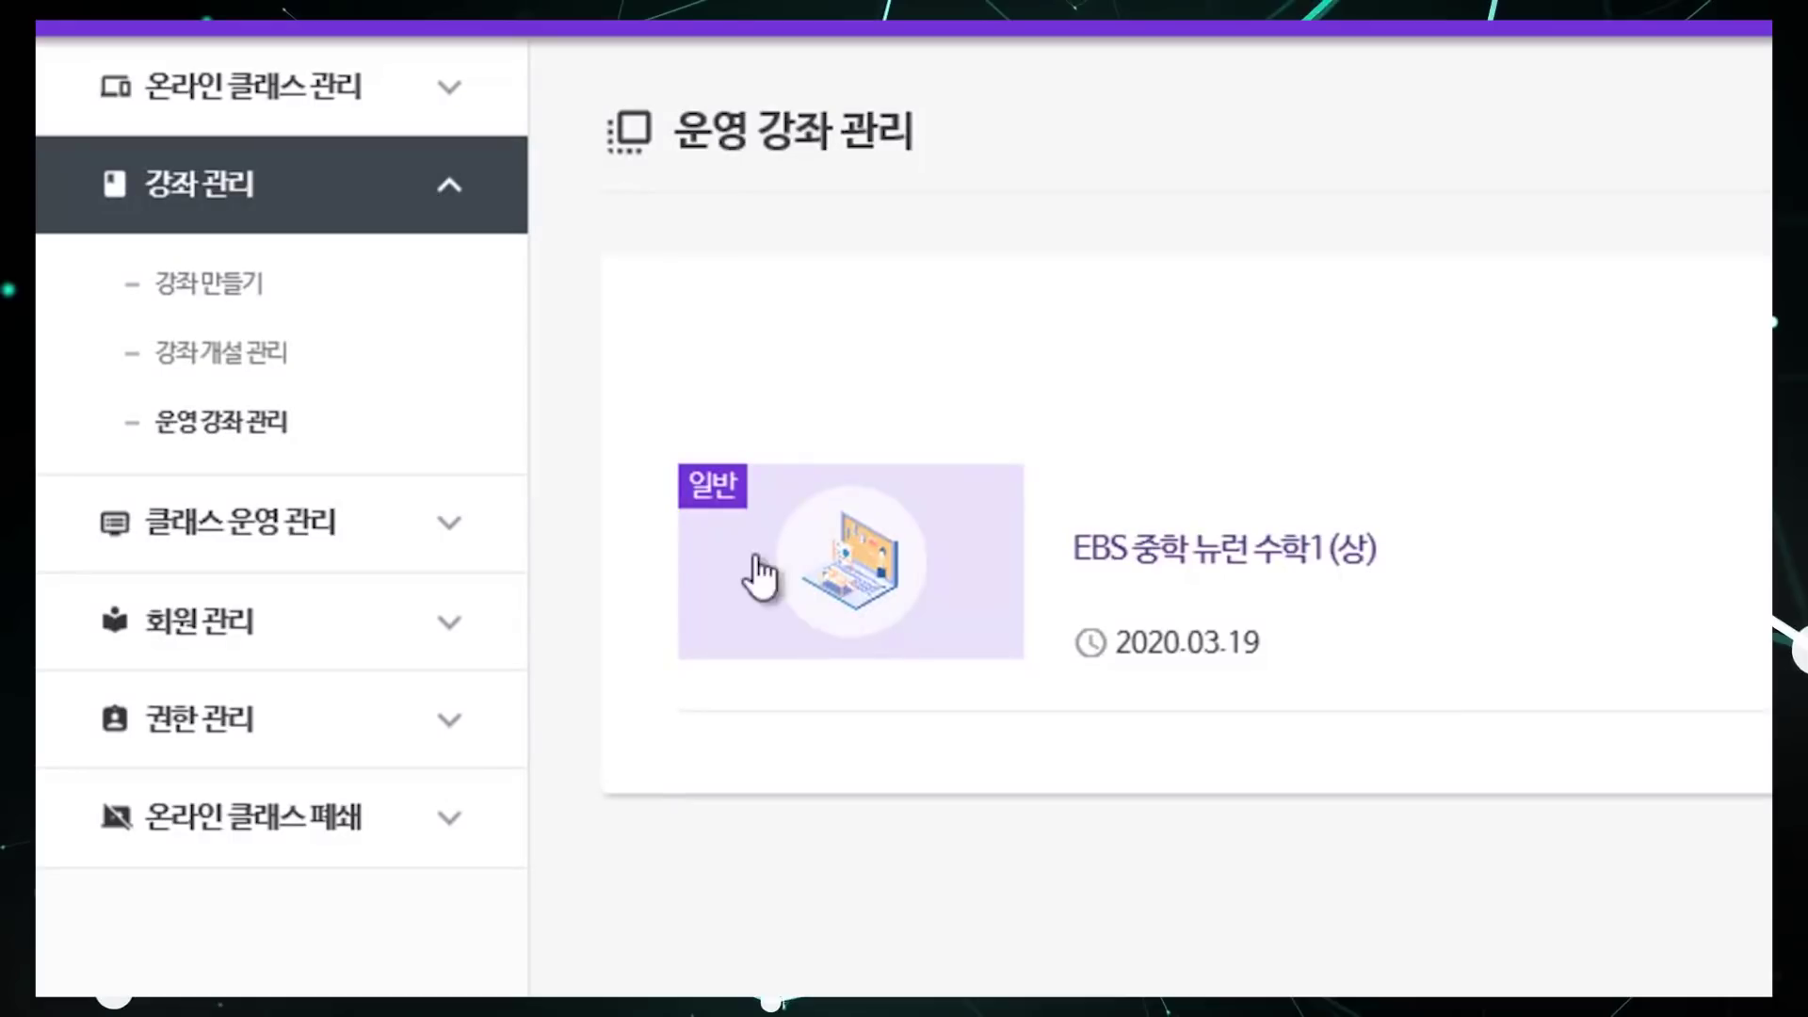
click(420, 535)
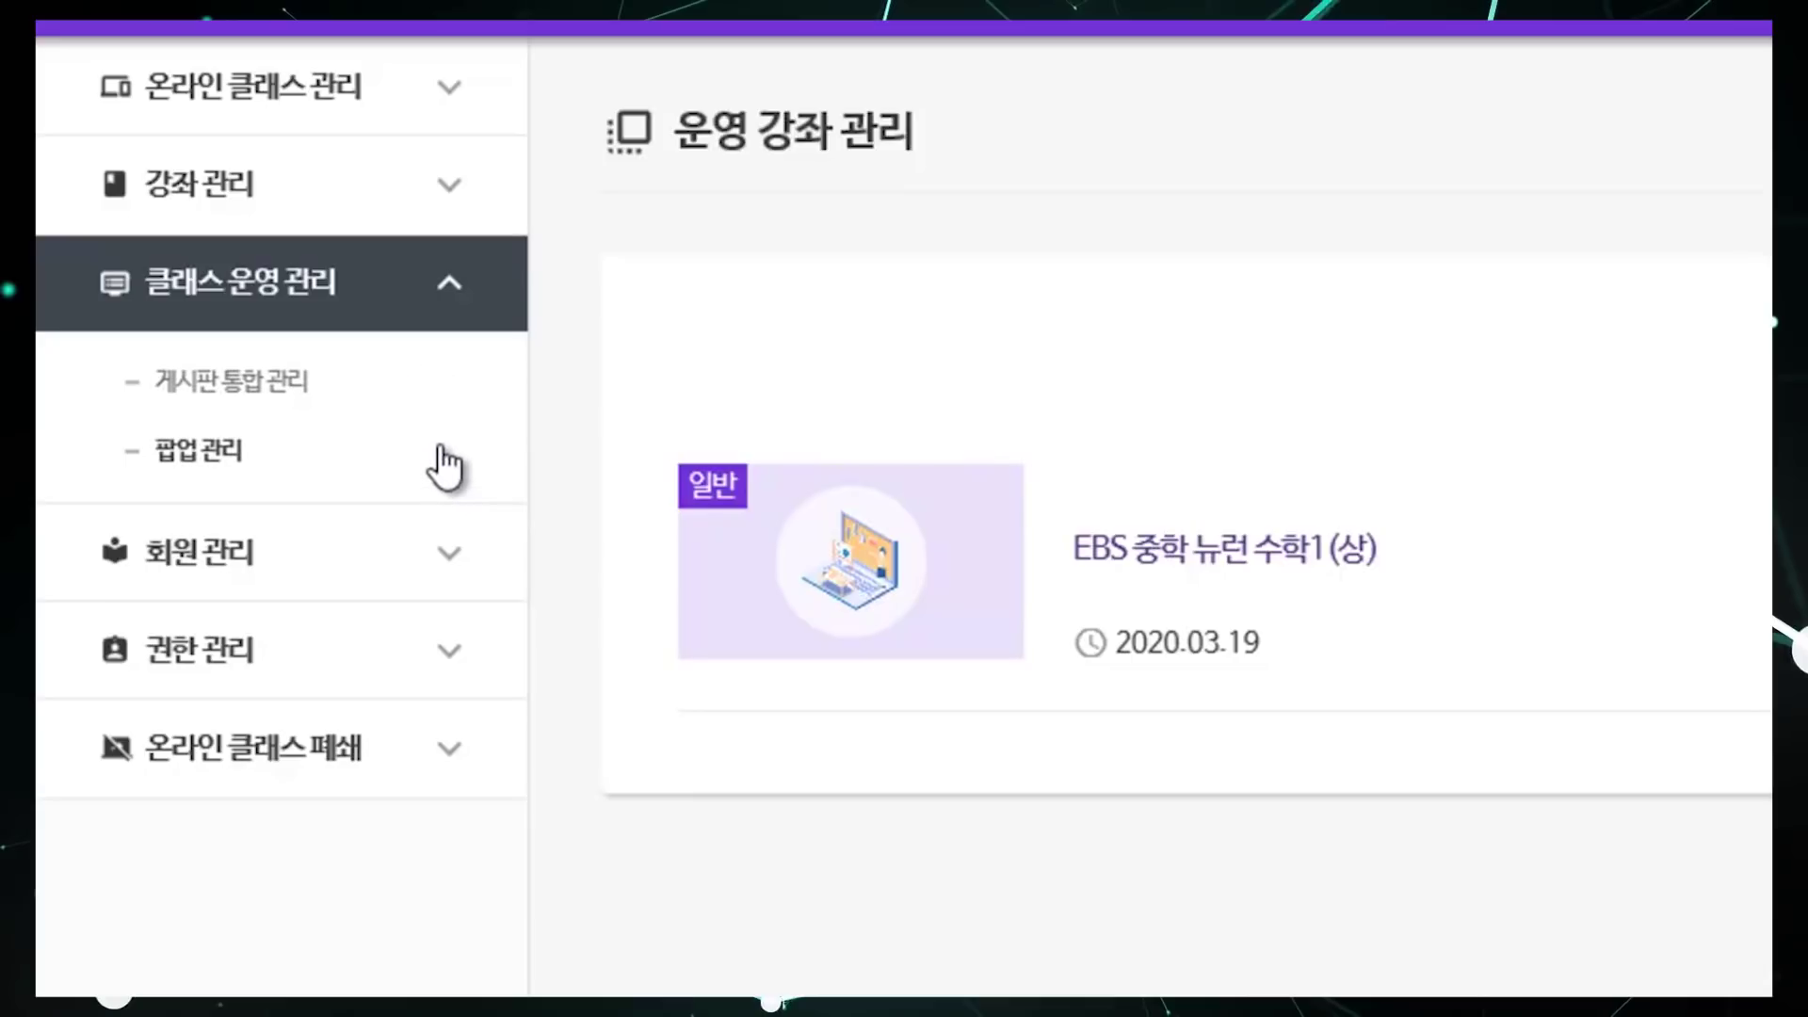
Step: View 게시판 통합 관리, then switch to the 회원 관리 page
click(303, 381)
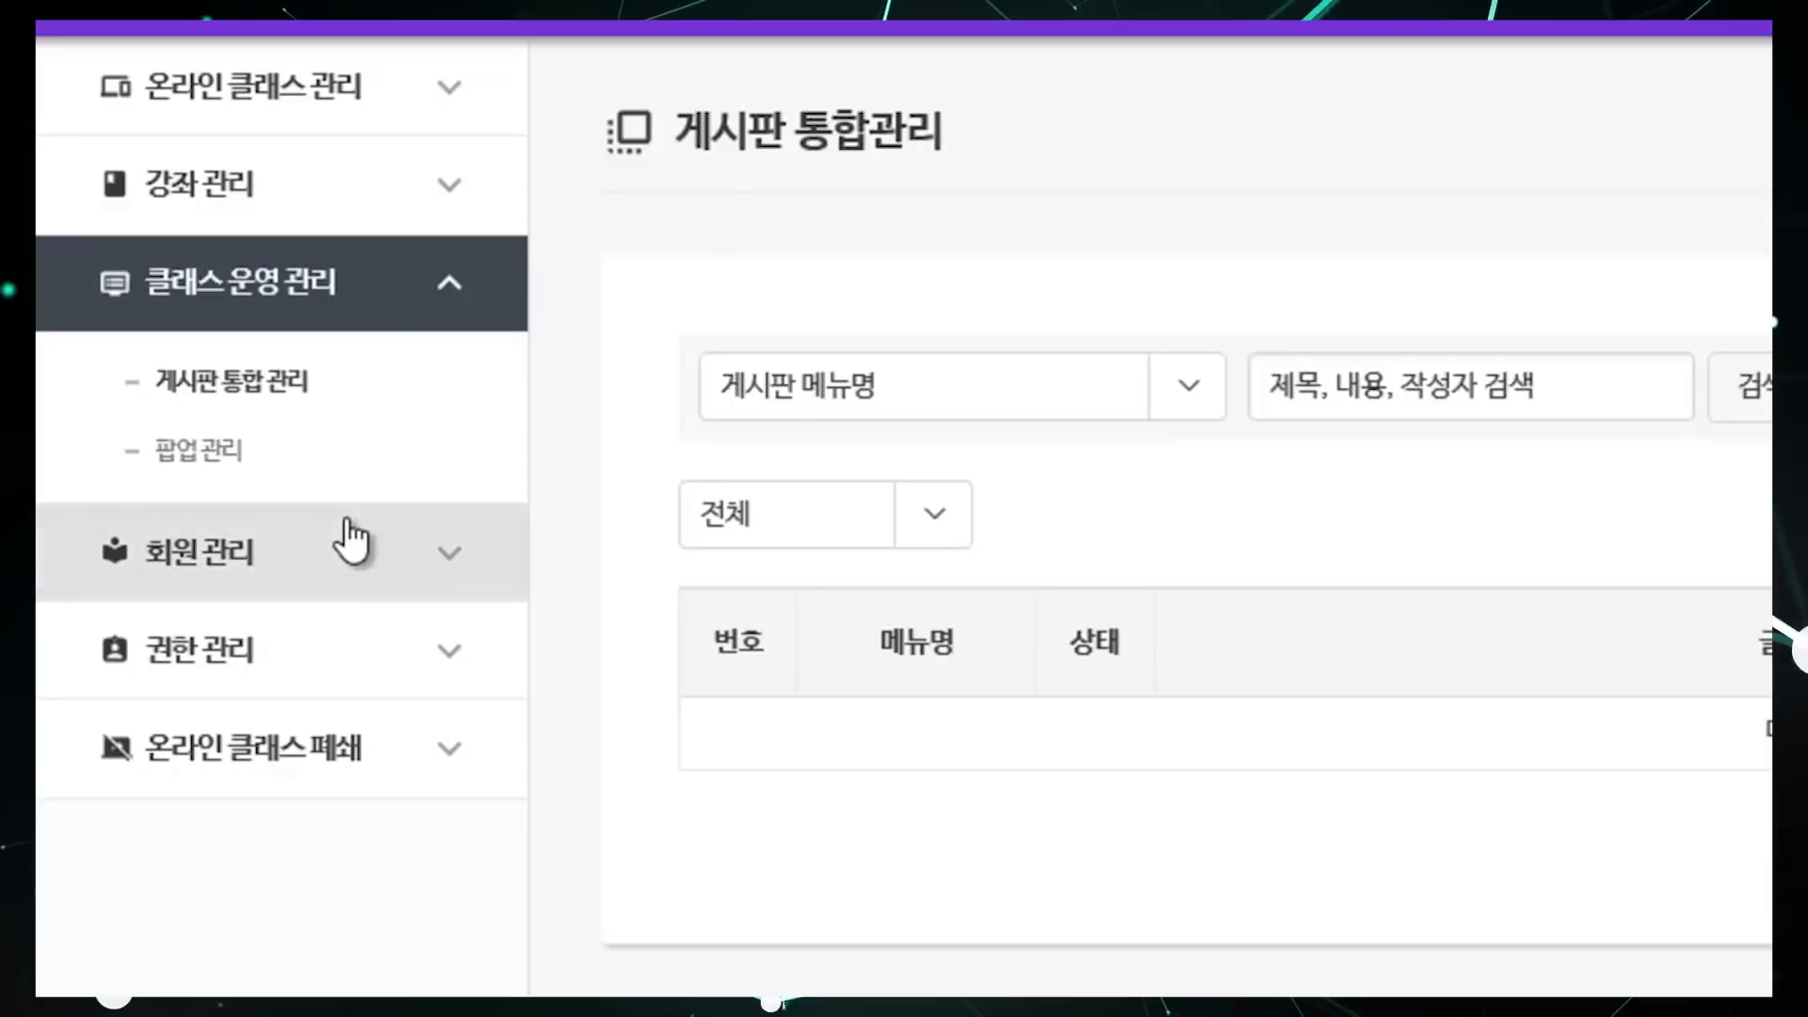
click(421, 554)
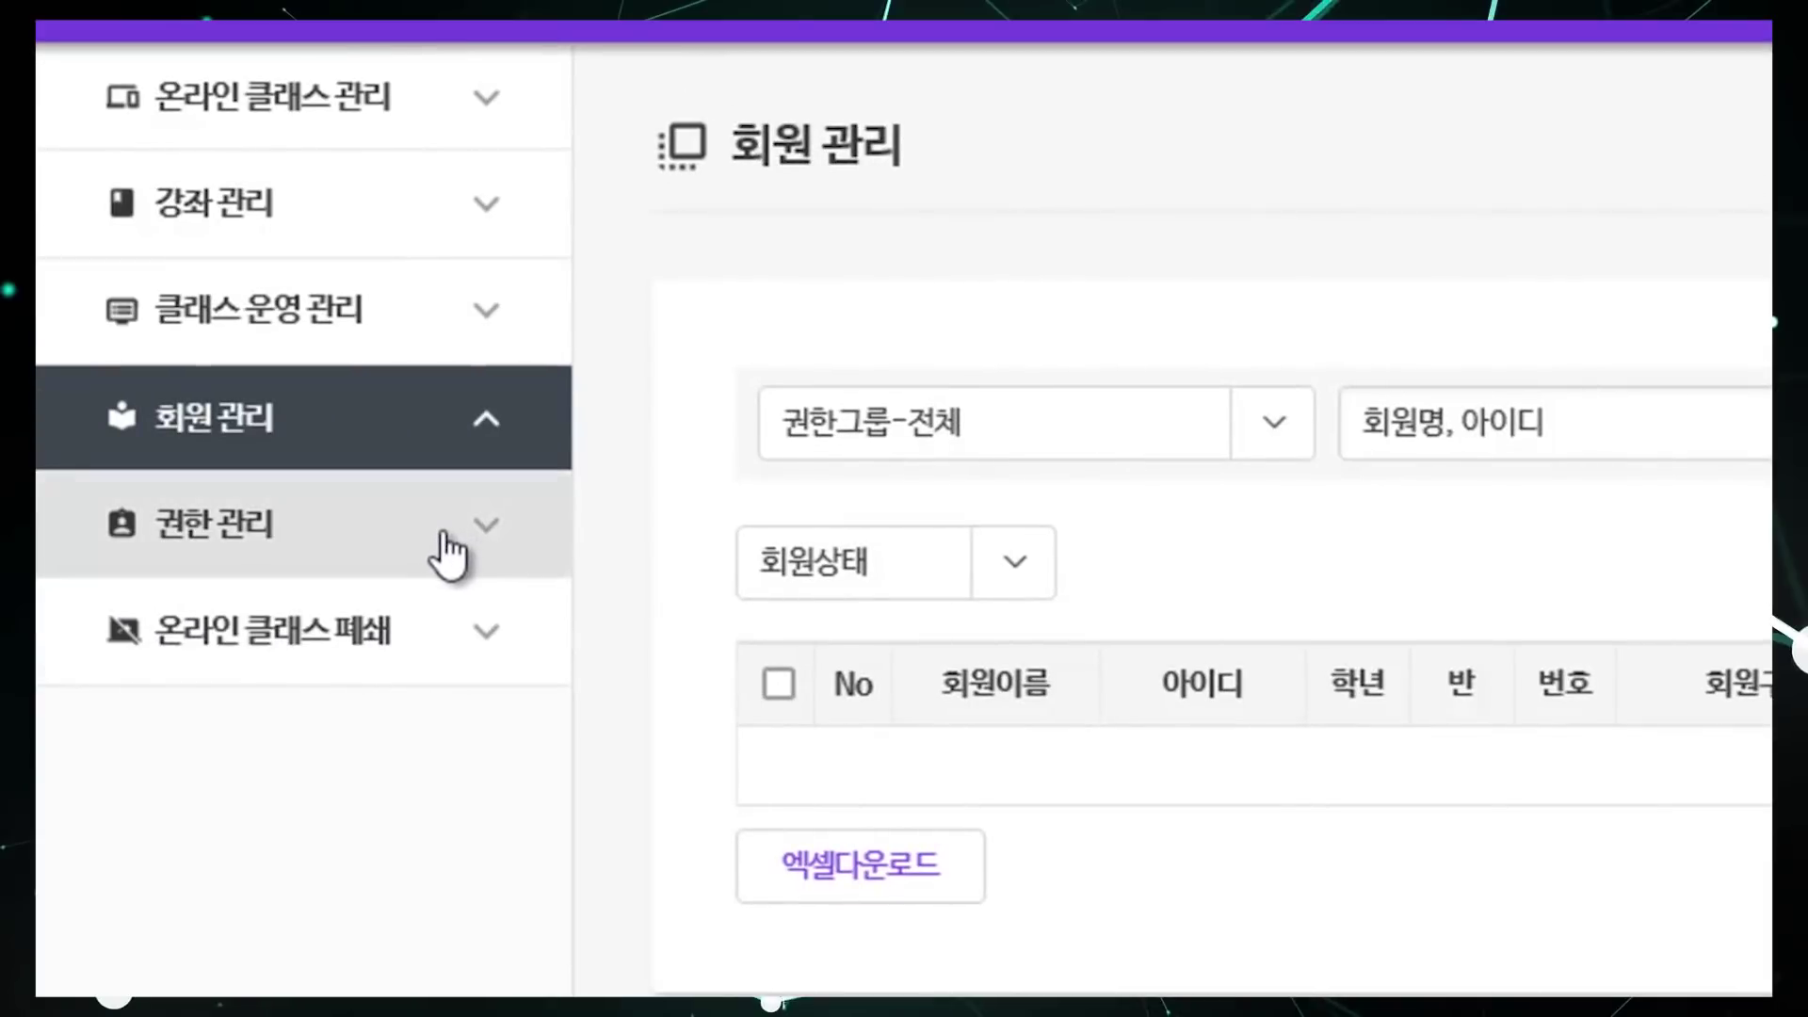
Step: Open 권한 관리 from the left sidebar
click(446, 554)
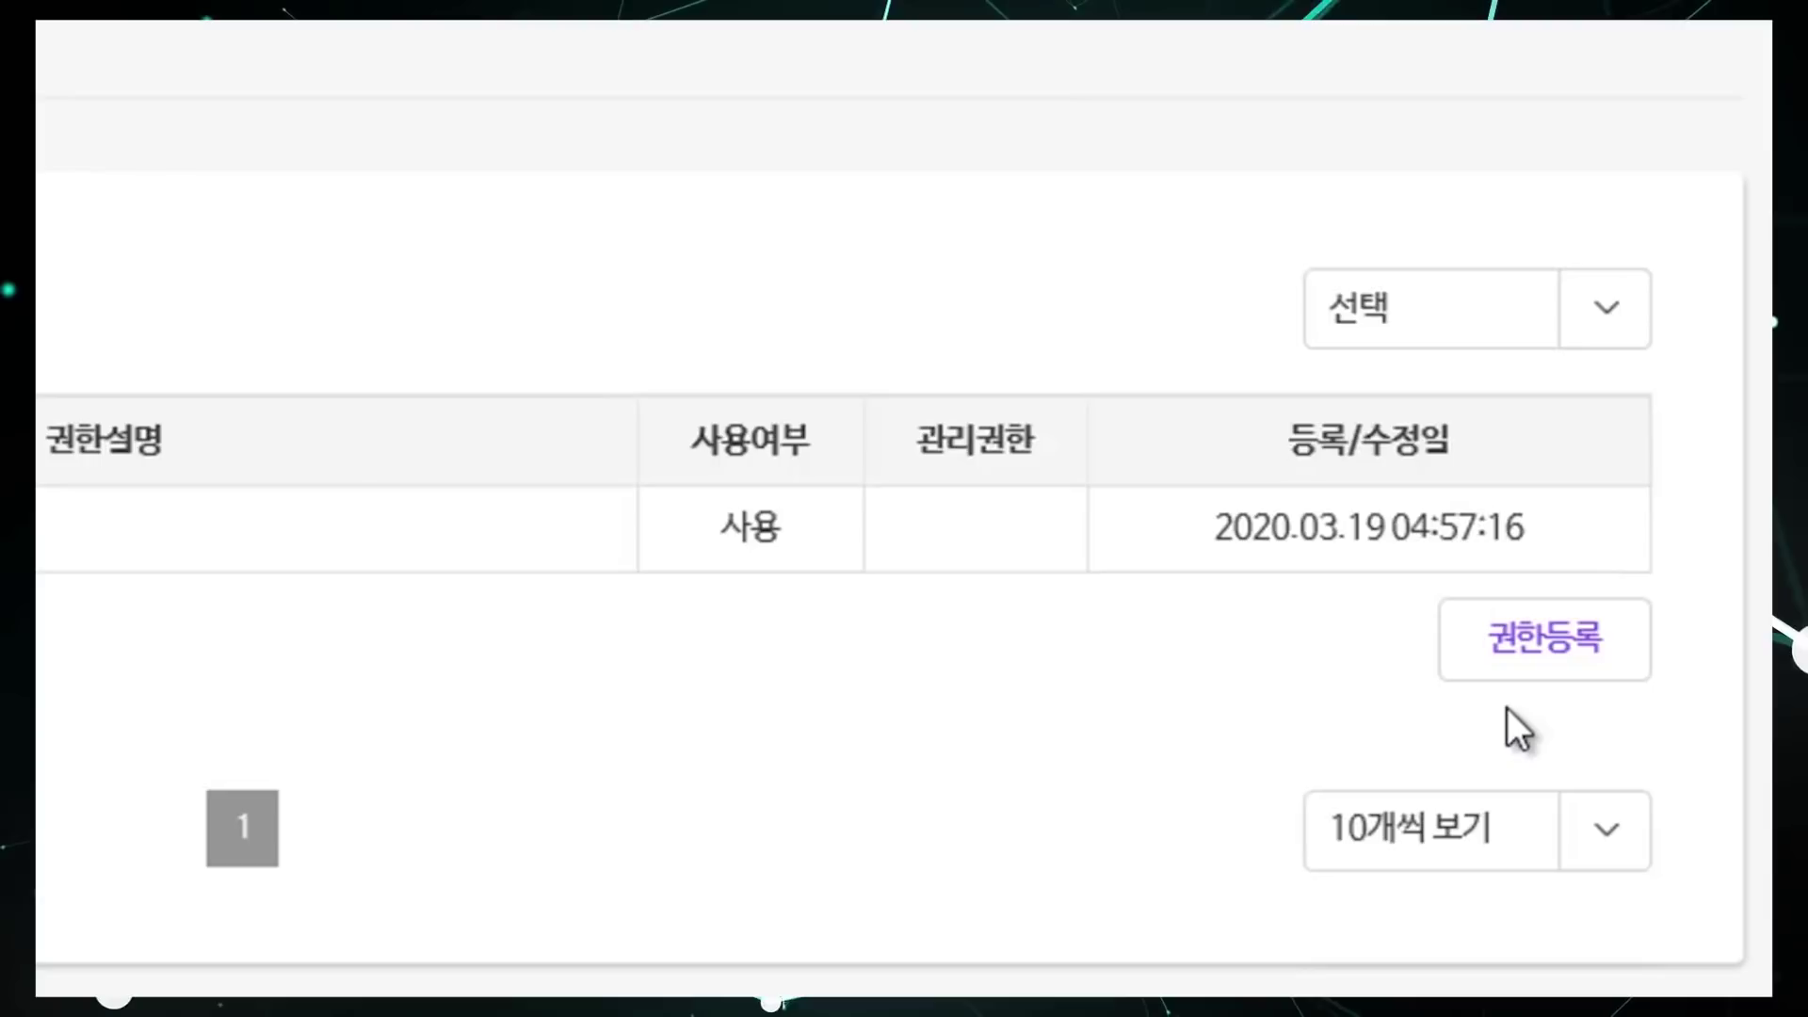
Step: Register a new permission group with 강좌관리 and 운영관리 rights ticked
click(1518, 655)
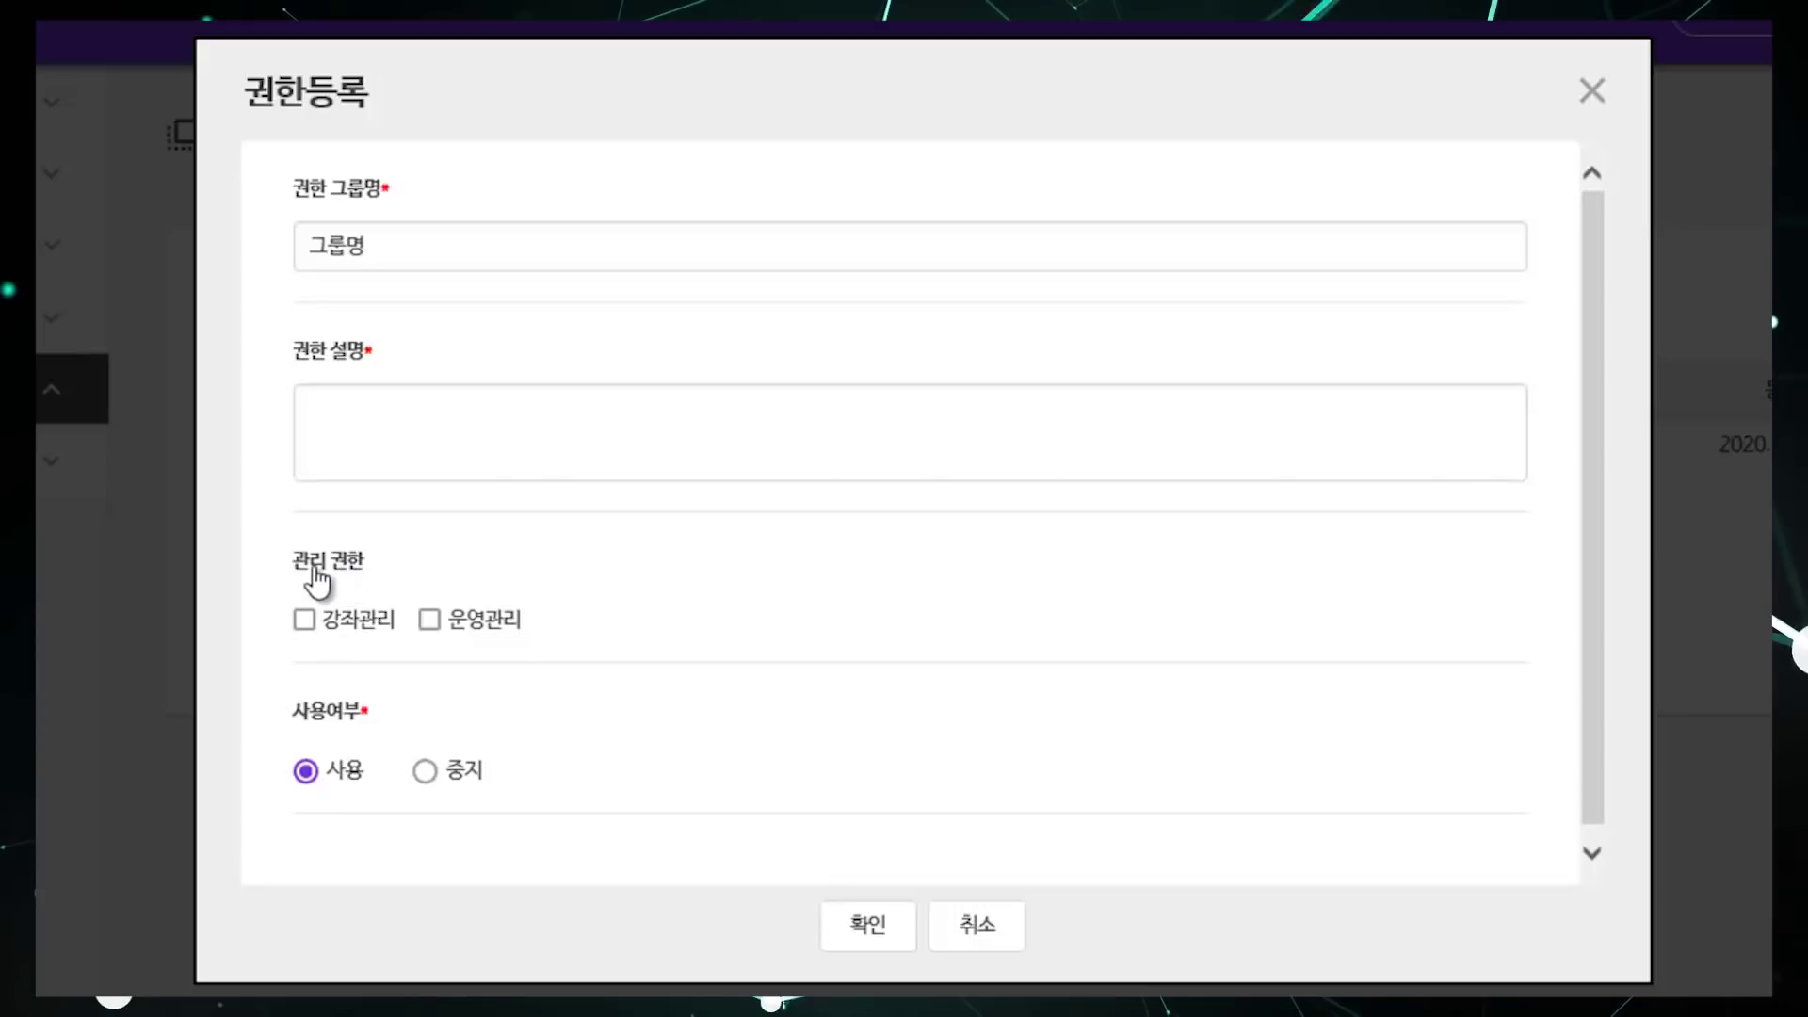
click(307, 626)
click(471, 623)
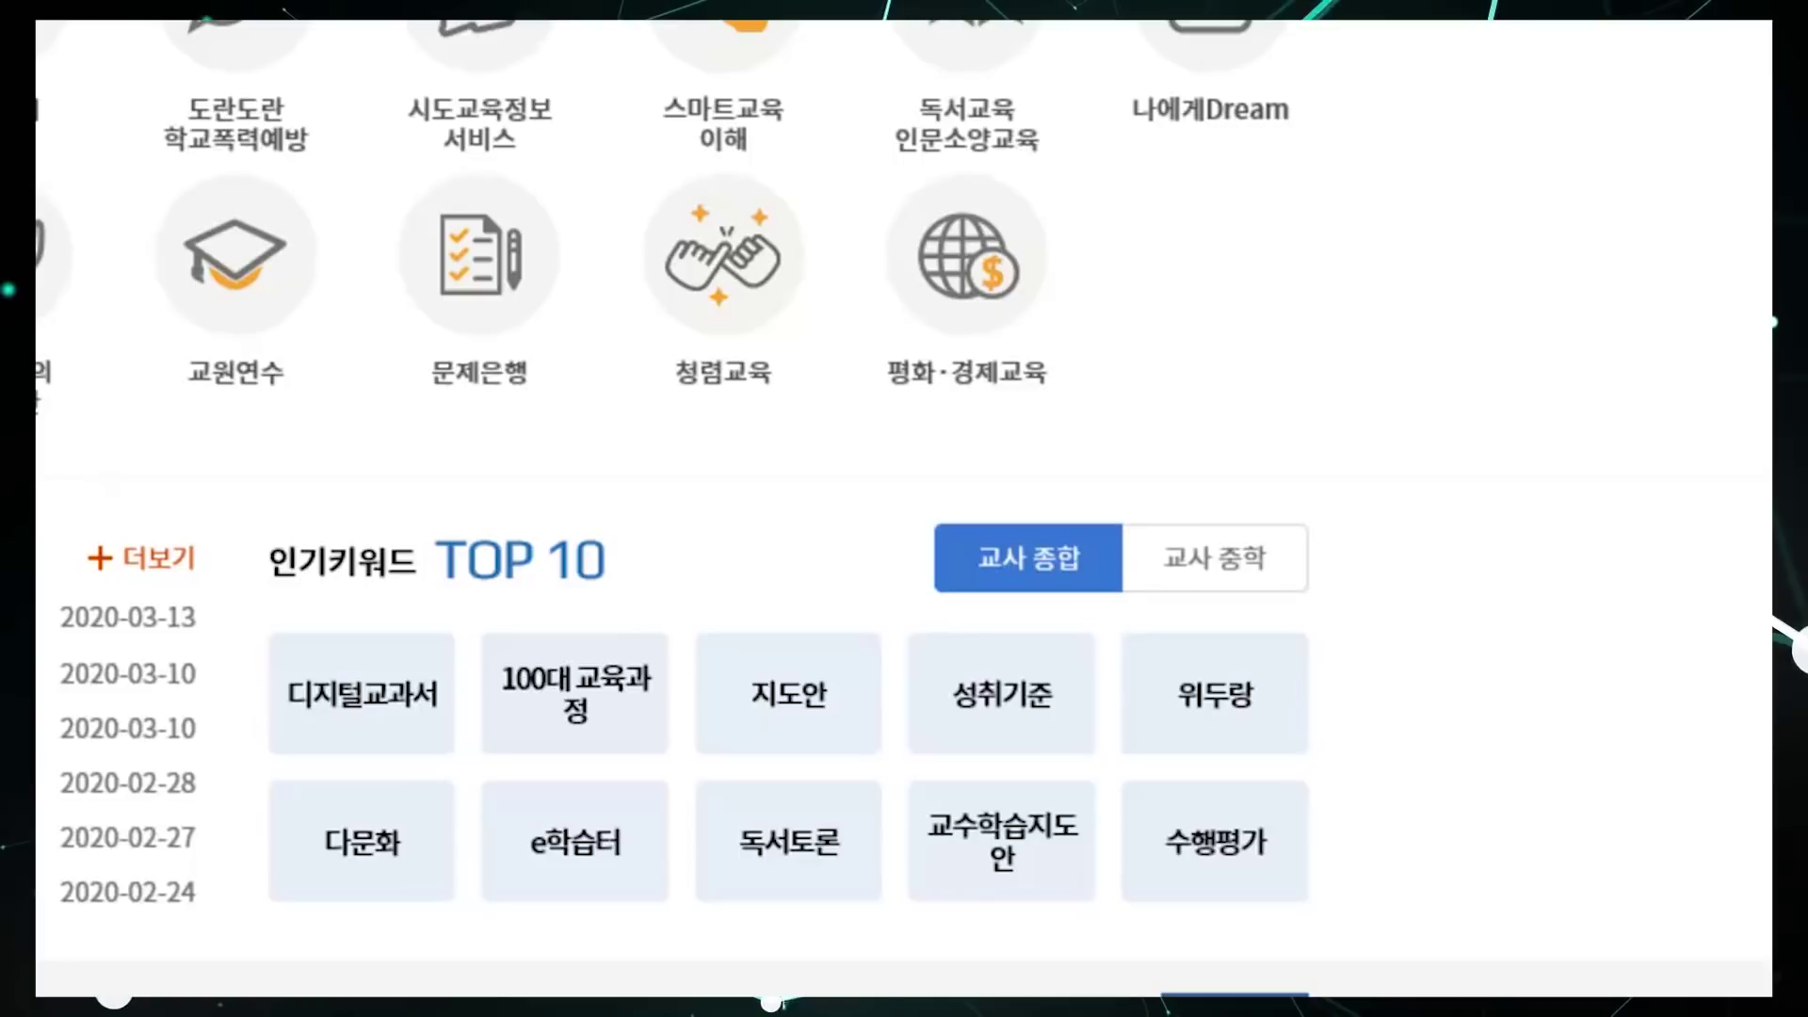
Step: Scroll the Edunet main page down toward the 모아보기 card grid
scroll(904, 508, down, 10)
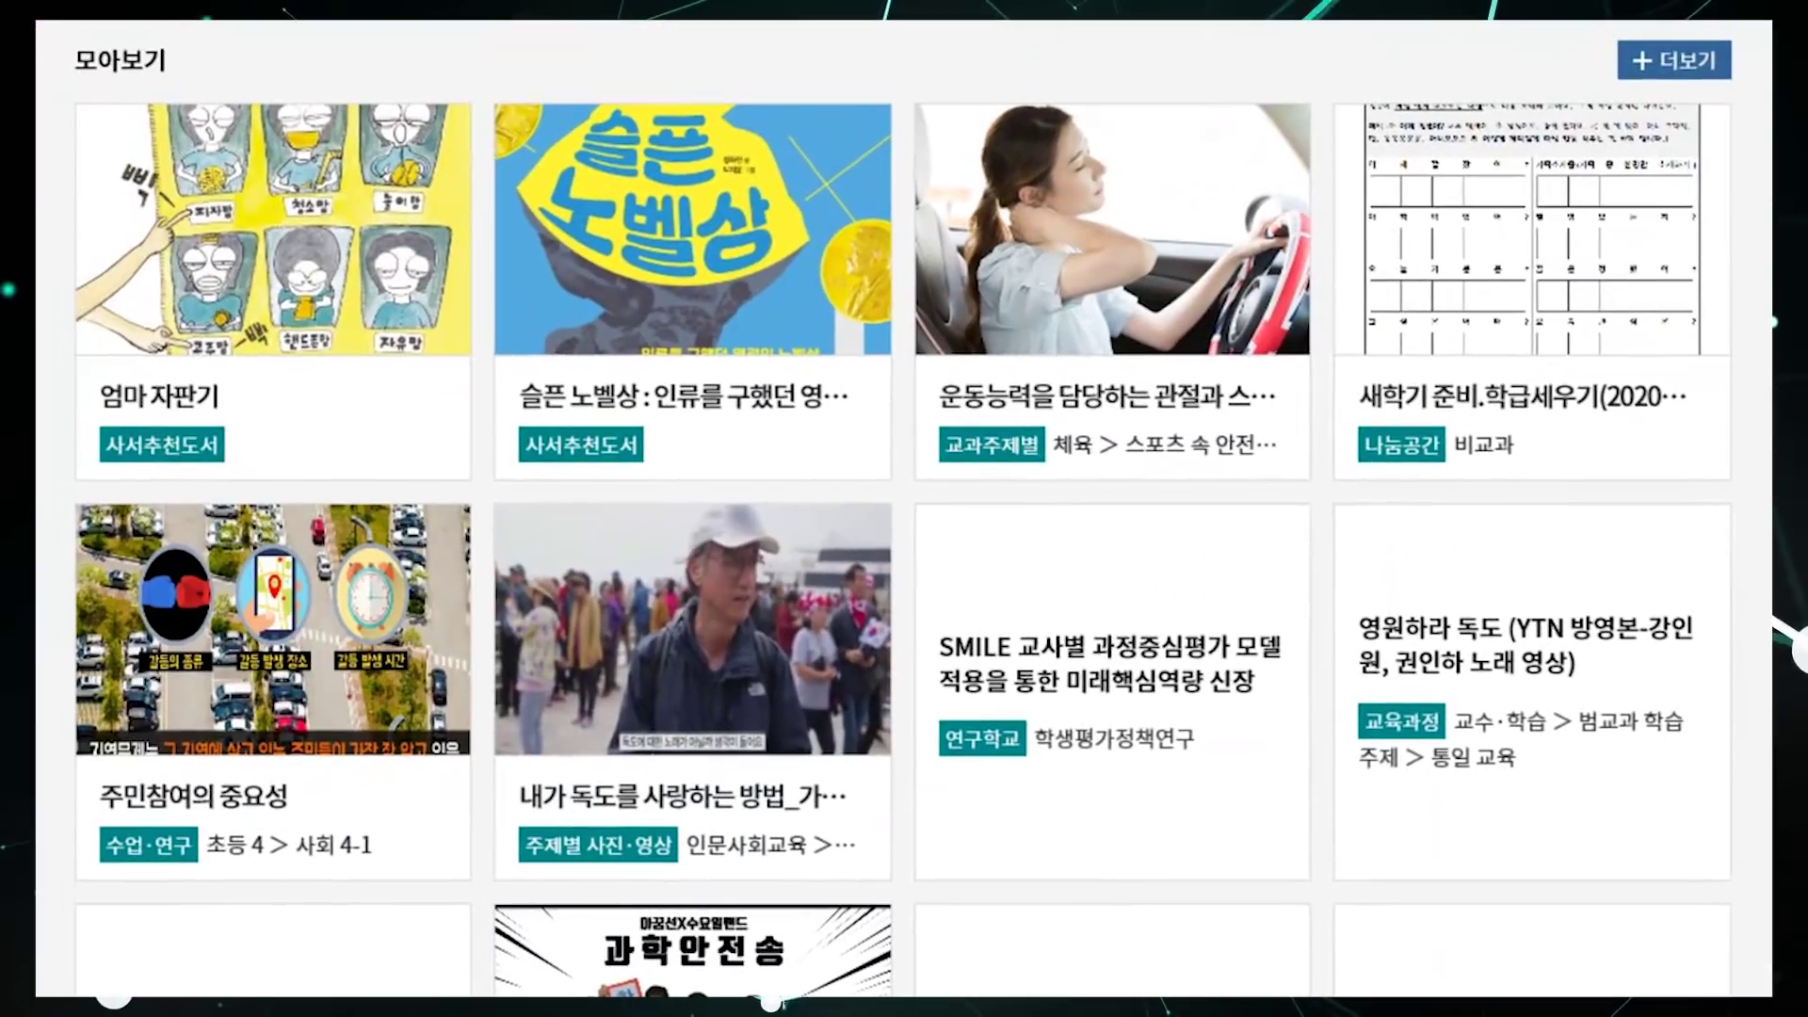